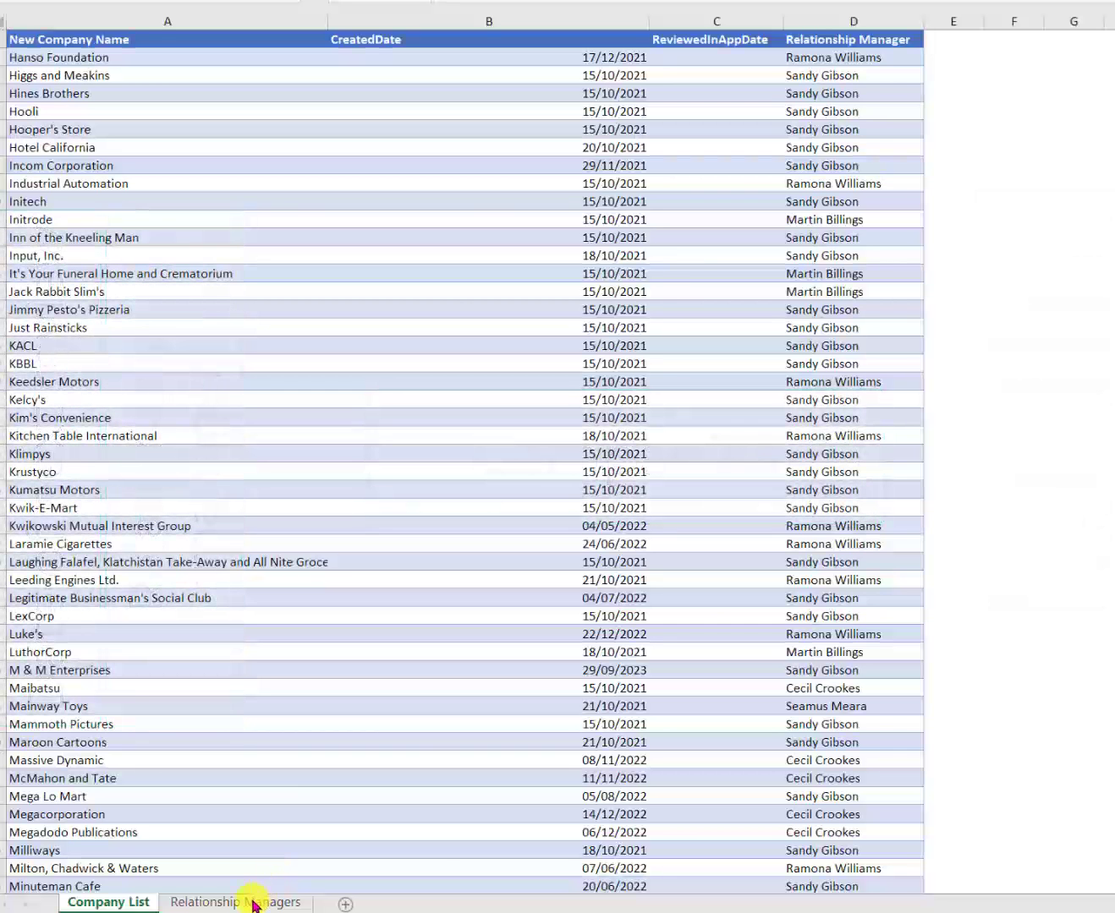
- After viewing the Relationship Managers sheet, send the Company and RelationshipManagers tables to Power Query Editor for transformation and open the Company query
{"action": "left_click", "coordinate": [253, 902]}
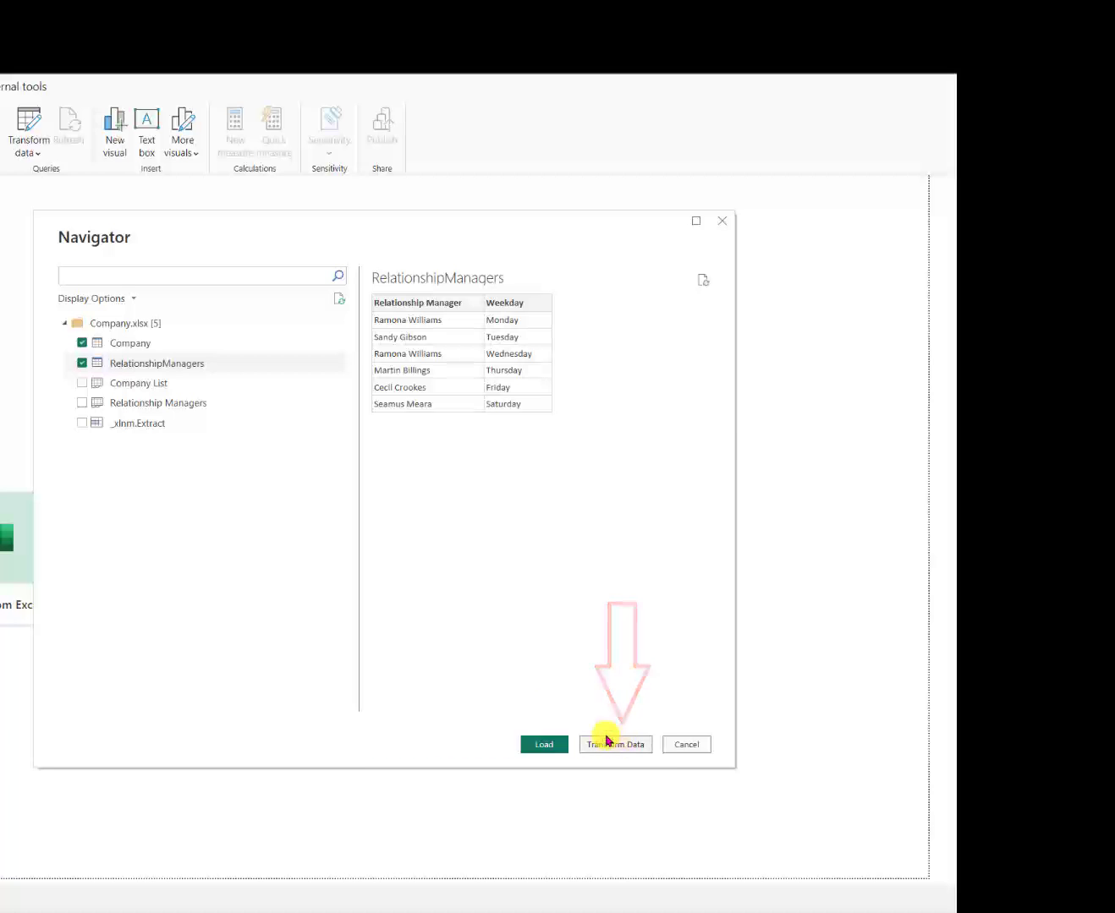
{"action": "left_click", "coordinate": [621, 745]}
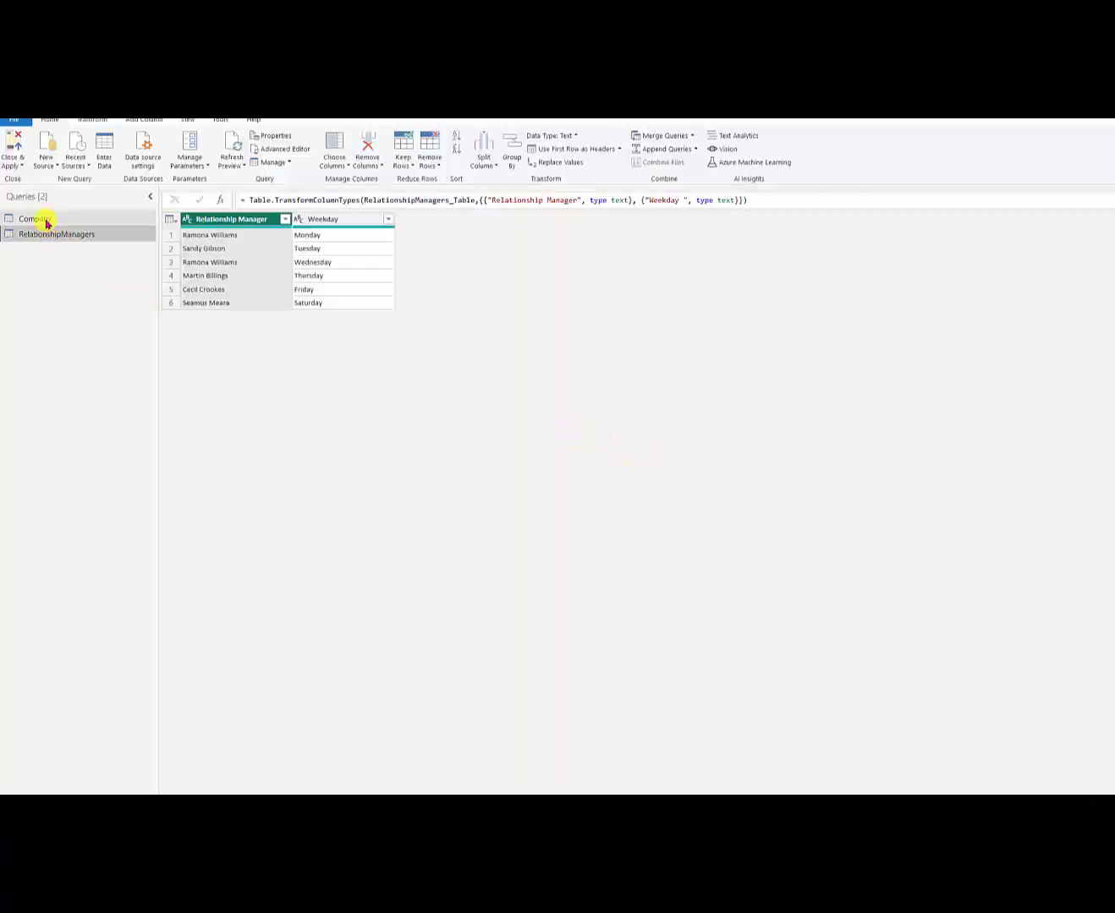
{"action": "left_click", "coordinate": [46, 220]}
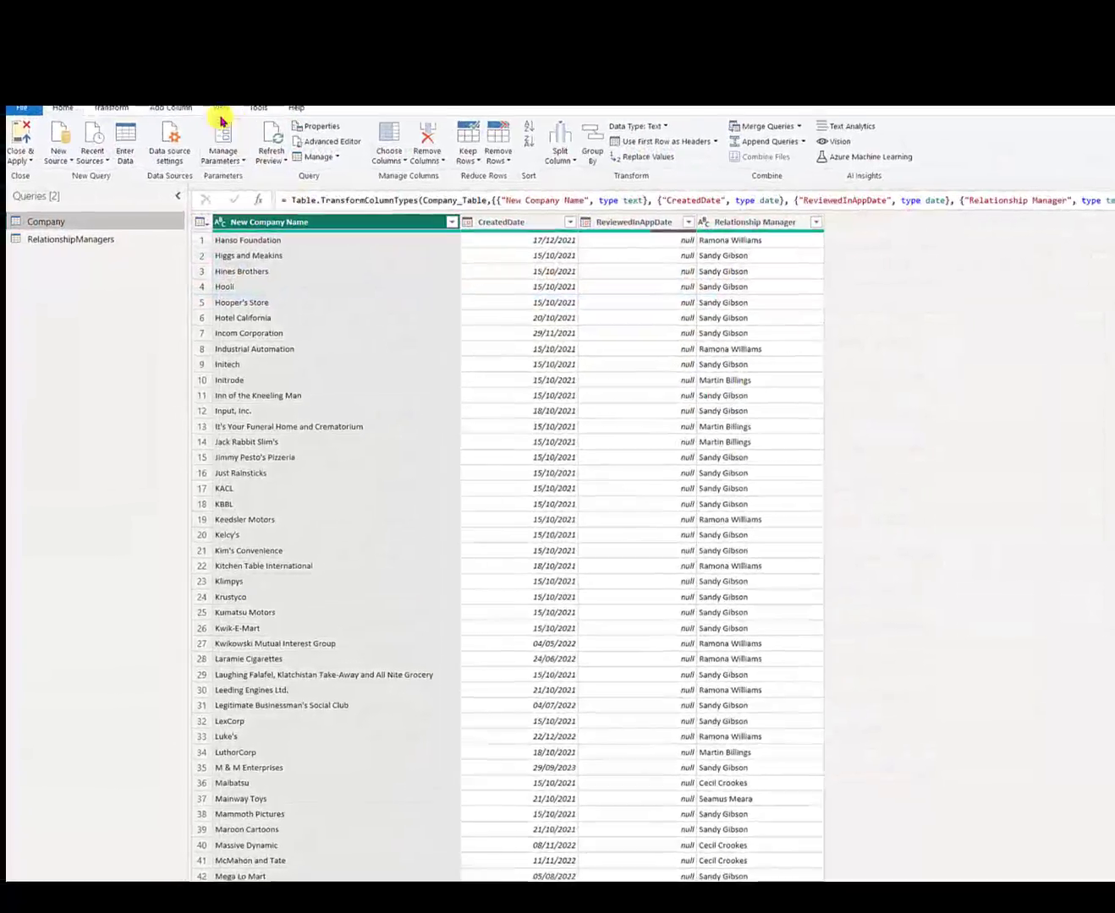
- Add a custom column named LastReviewDate to the Company query with the formula if [ReviewedInAppDate] is null then [CreatedDate] else [ReviewedInAppDate]
{"action": "left_click", "coordinate": [164, 106]}
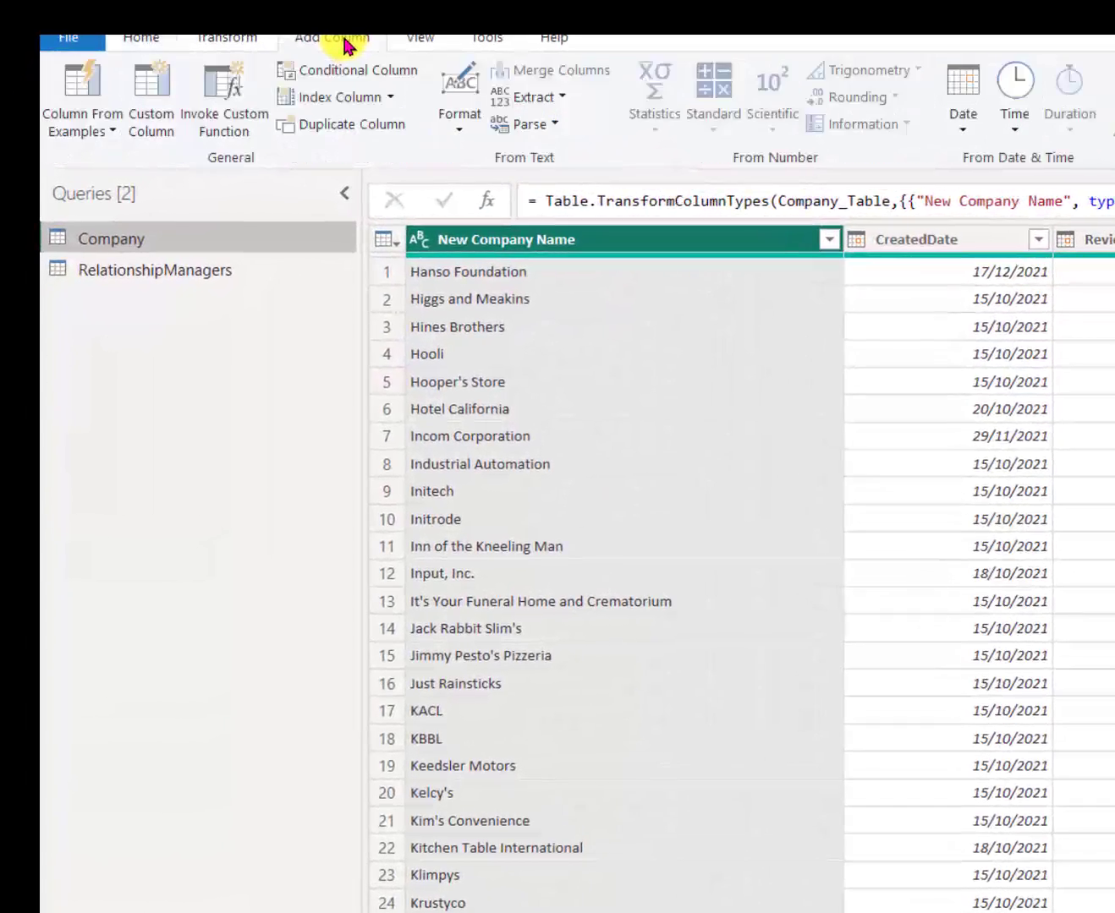
{"action": "left_click", "coordinate": [155, 108]}
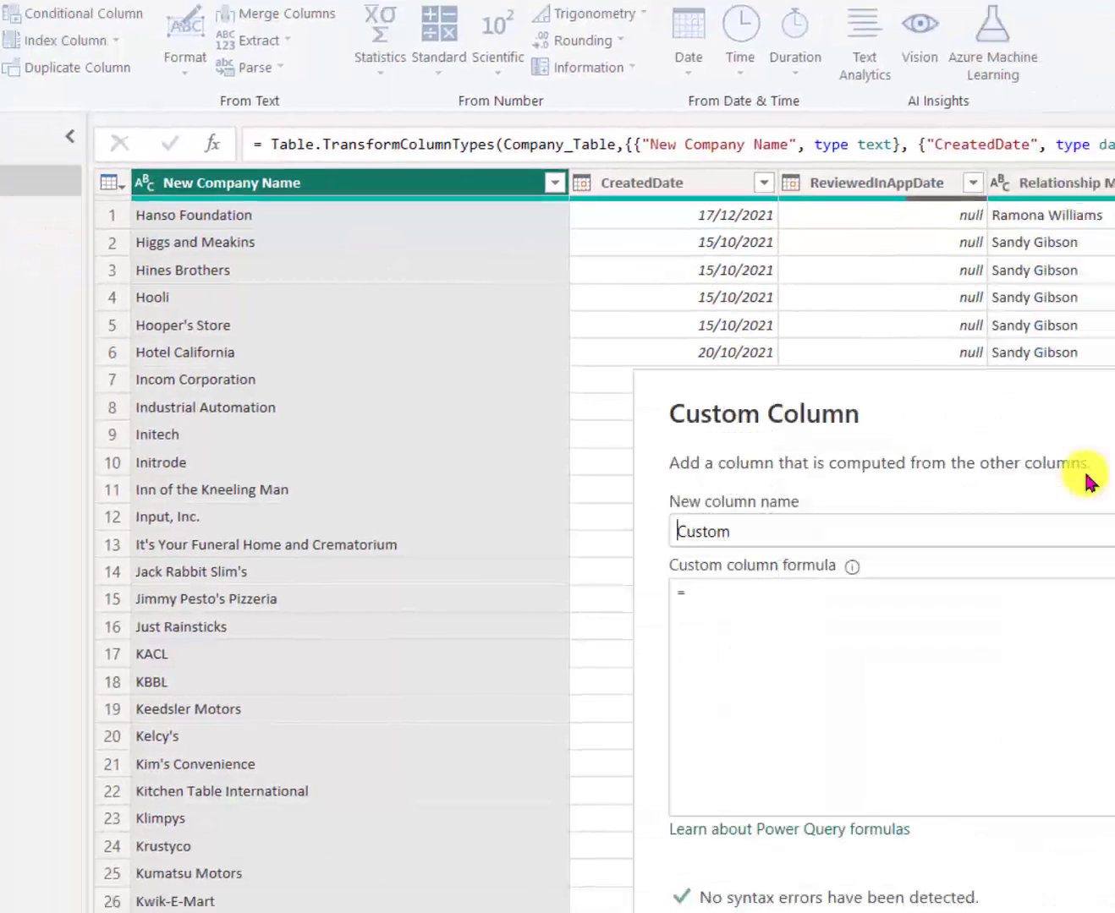
{"action": "type", "text": "L"}
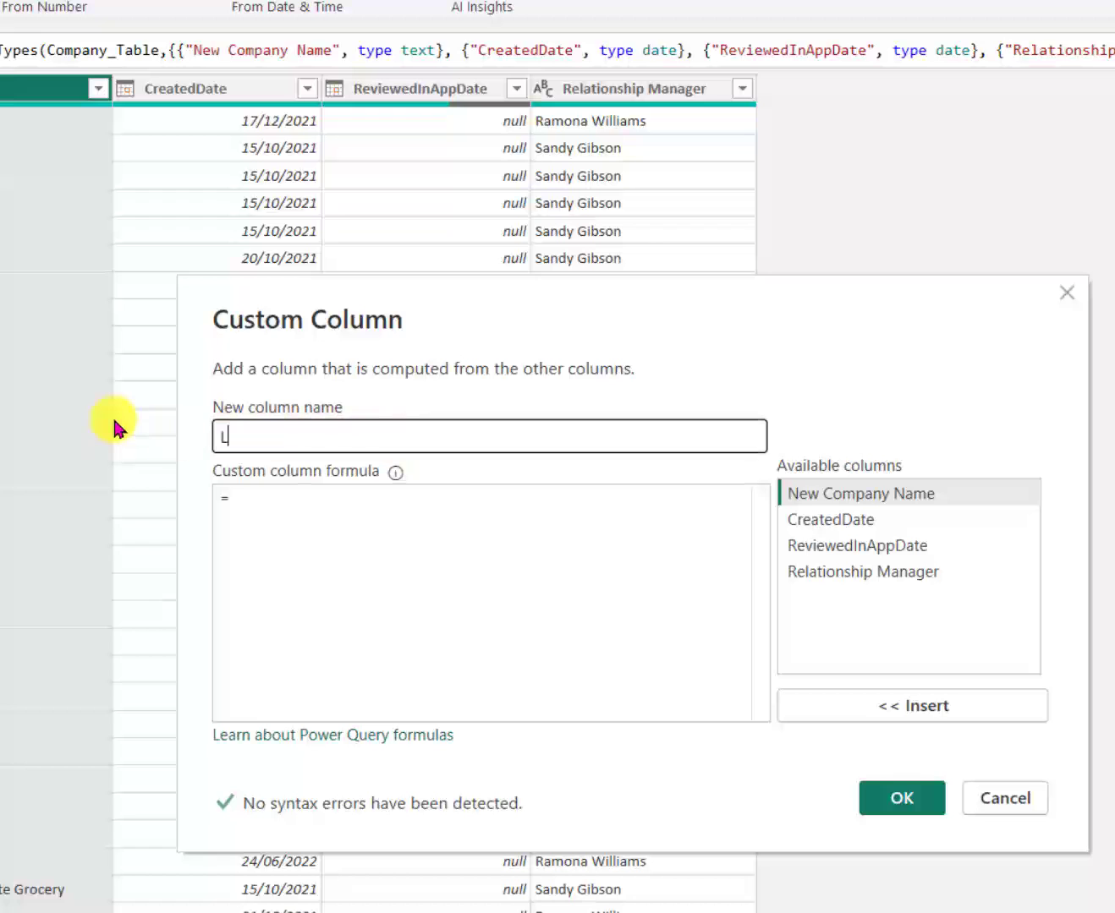
{"action": "type", "text": "astReviewDate"}
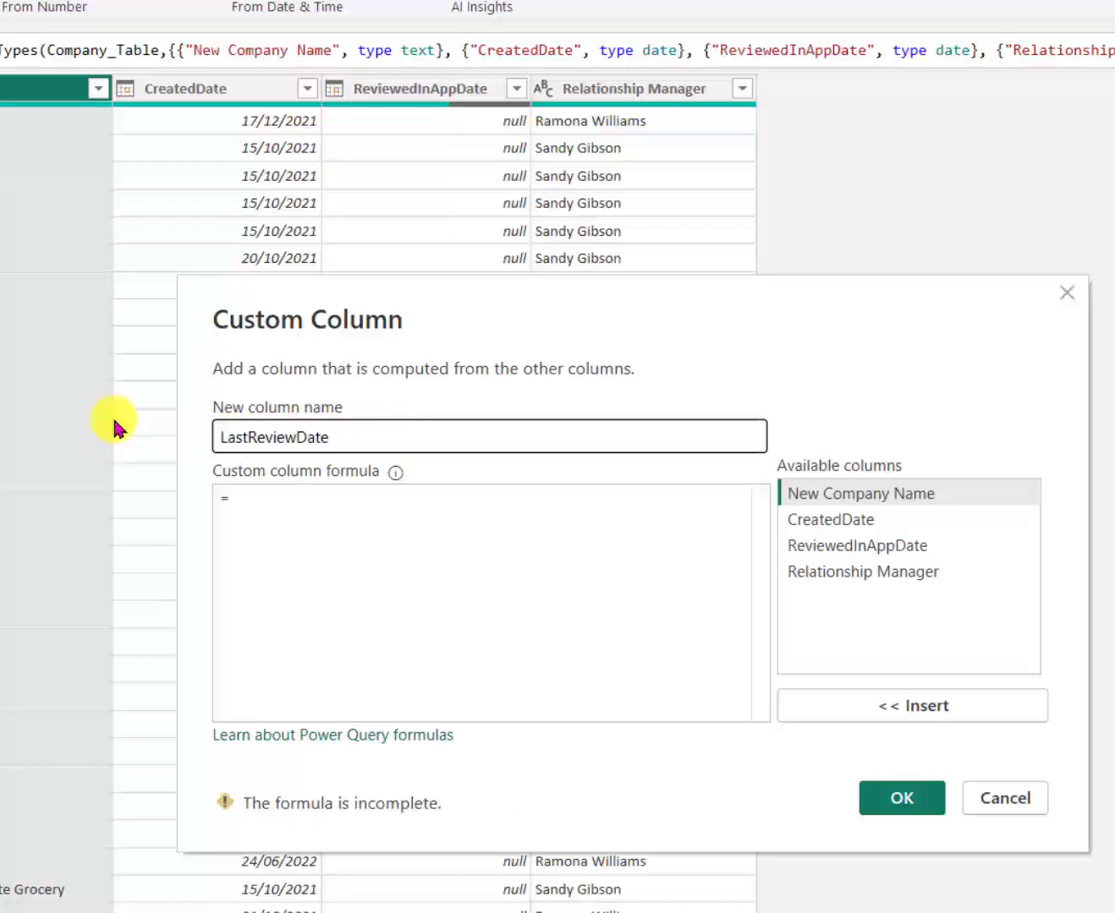
{"action": "left_click", "coordinate": [273, 510]}
{"action": "type", "text": "if"}
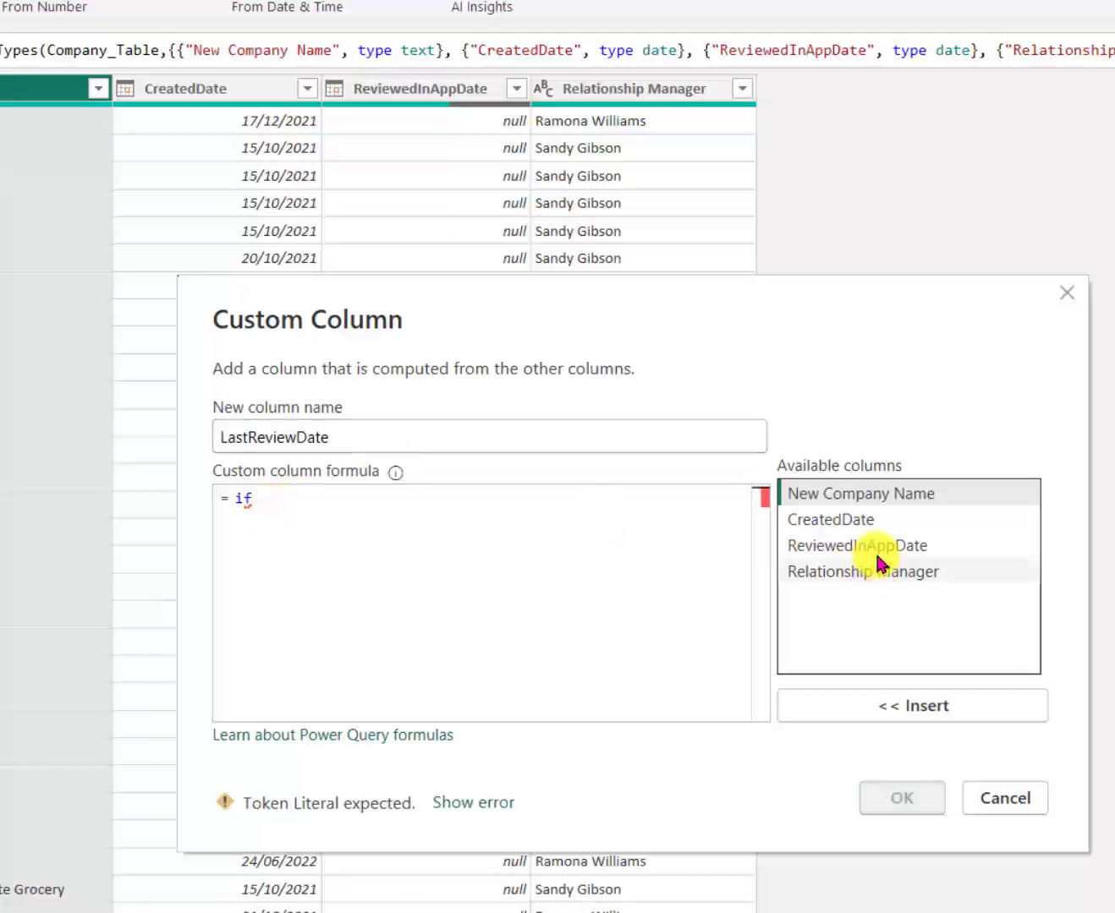
{"action": "double_click", "coordinate": [812, 548]}
{"action": "type", "text": "is null then"}
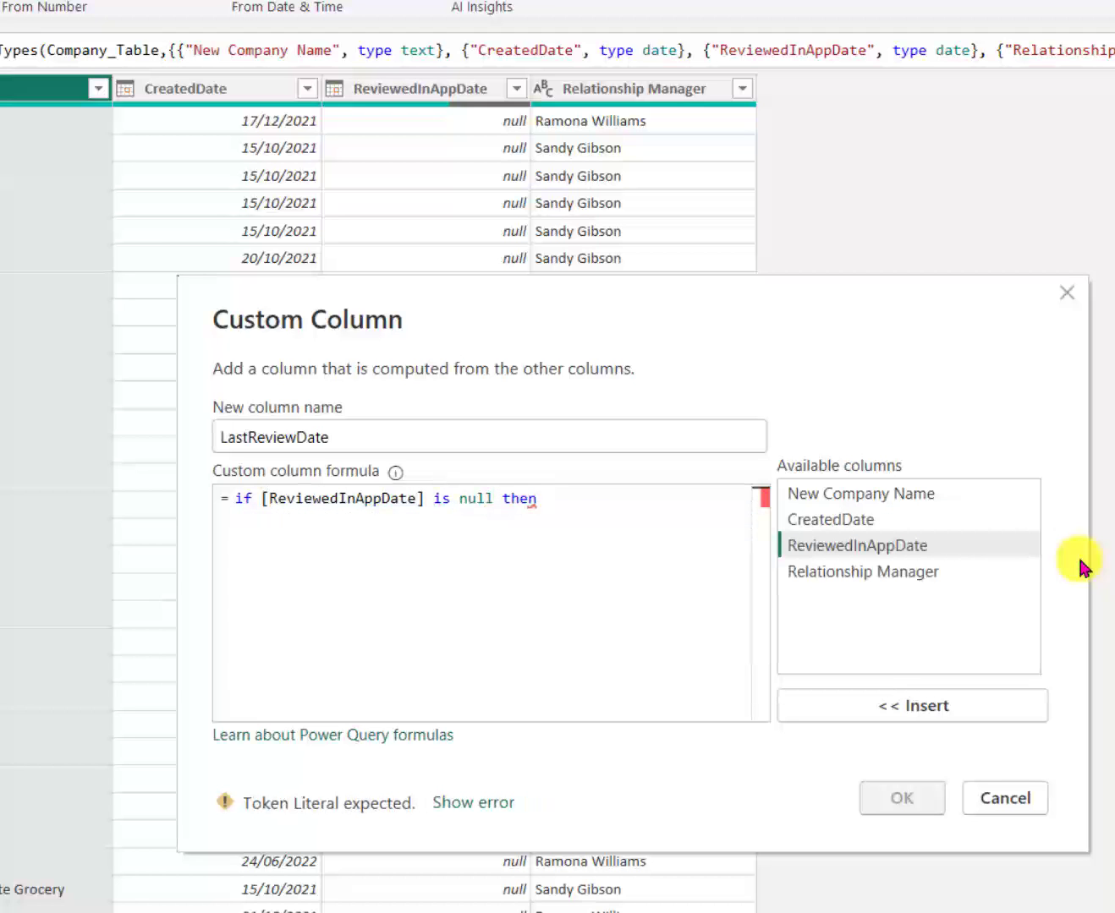
{"action": "double_click", "coordinate": [850, 522]}
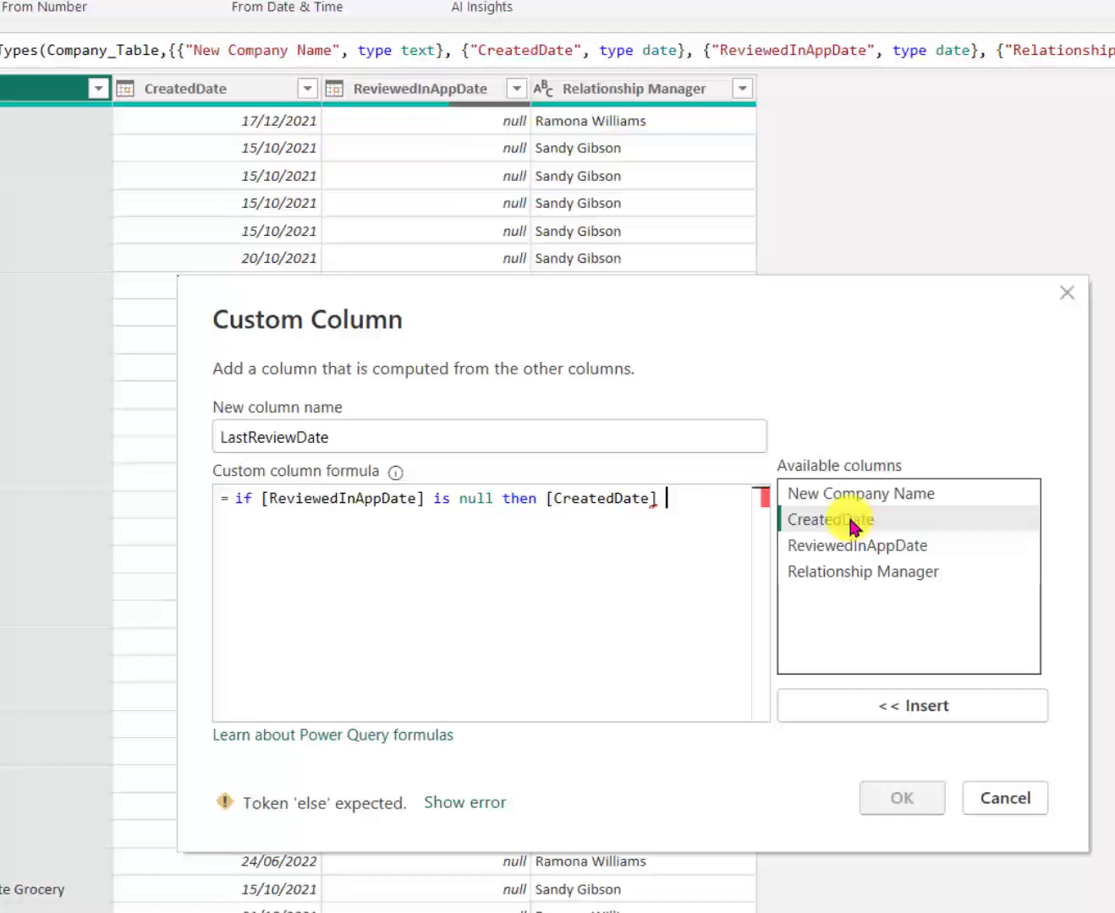
{"action": "type", "text": "else"}
{"action": "double_click", "coordinate": [845, 544]}
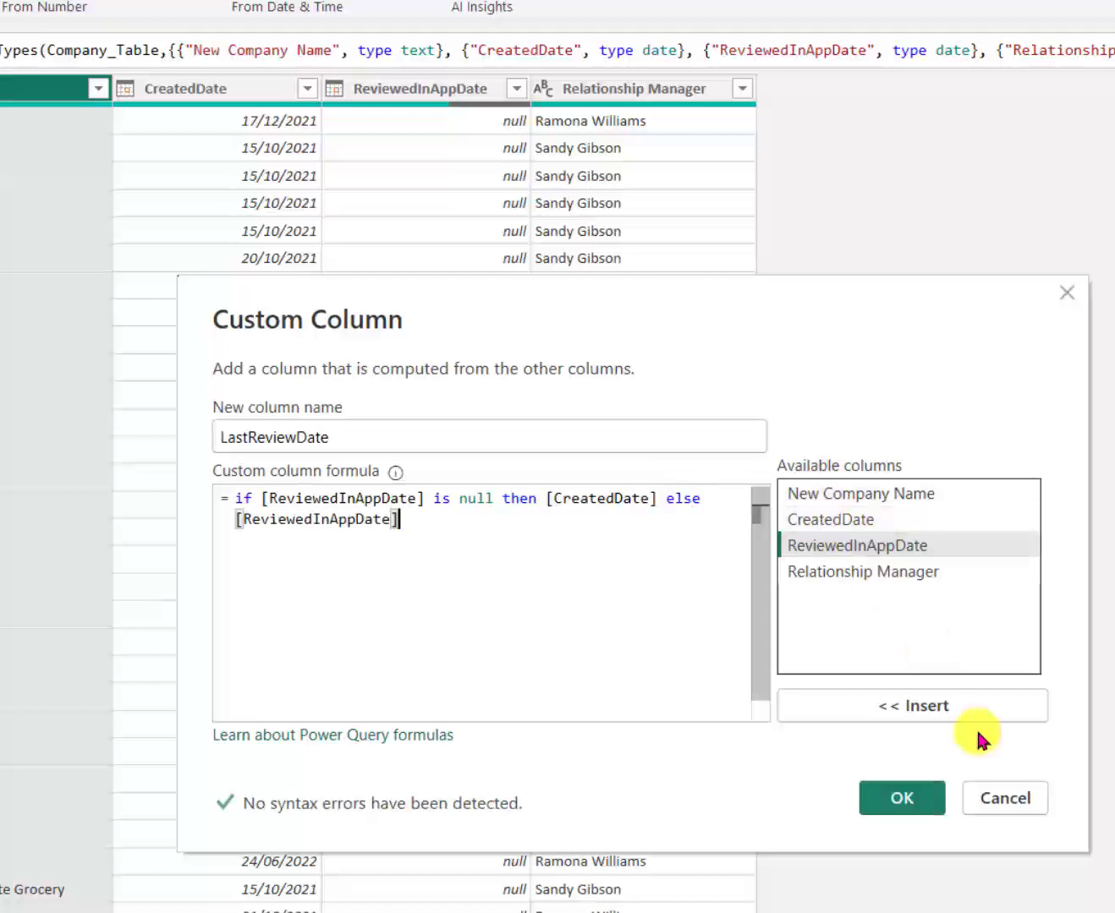
{"action": "left_click", "coordinate": [900, 796]}
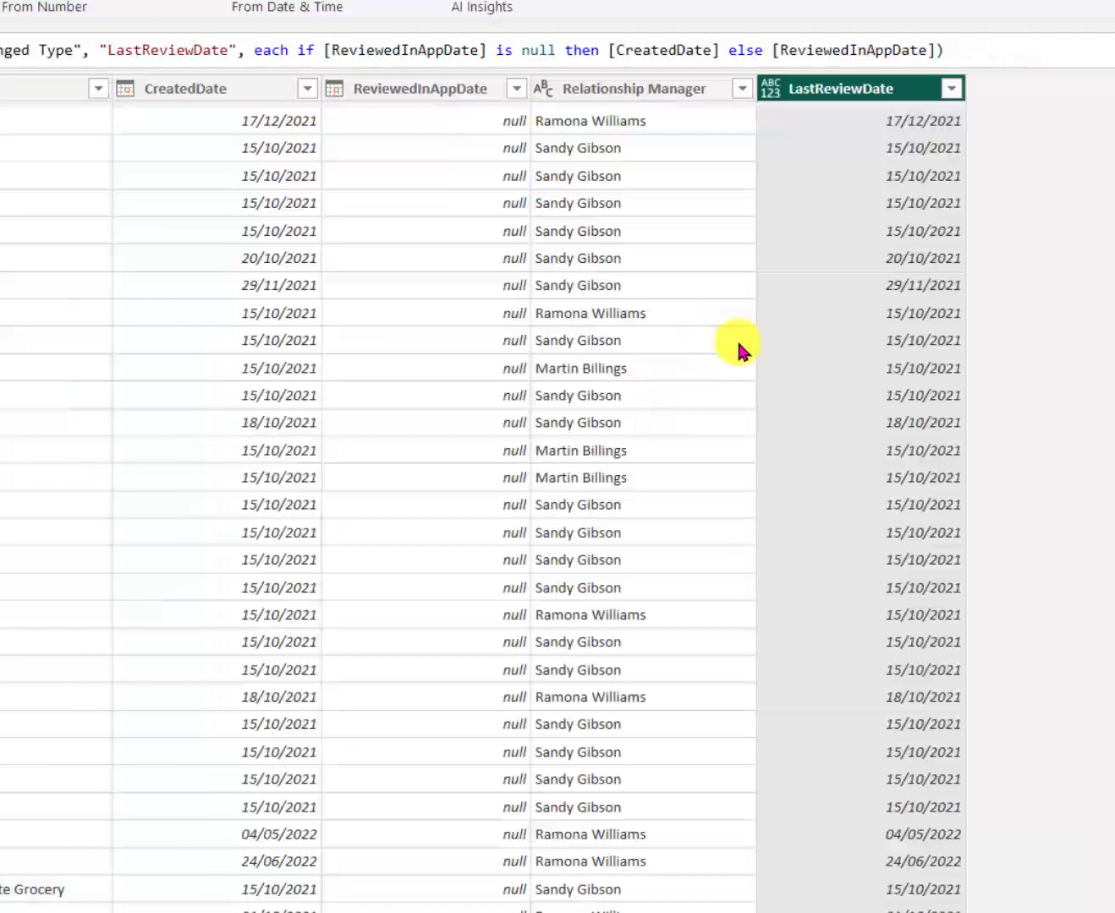
- Set the LastReviewDate column's data type to Date and remove the CreatedDate and ReviewedInAppDate columns
{"action": "left_click", "coordinate": [771, 96]}
{"action": "left_click", "coordinate": [822, 254]}
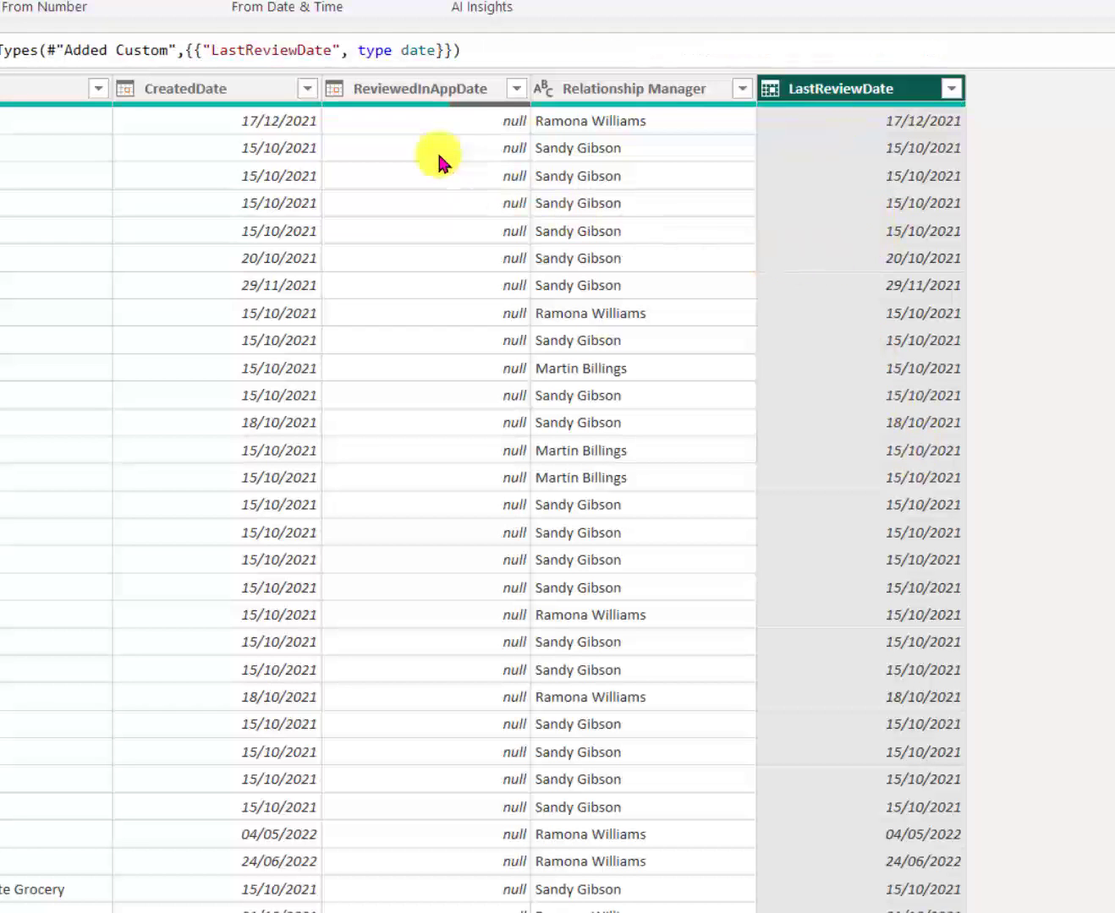
{"action": "left_click", "coordinate": [184, 92]}
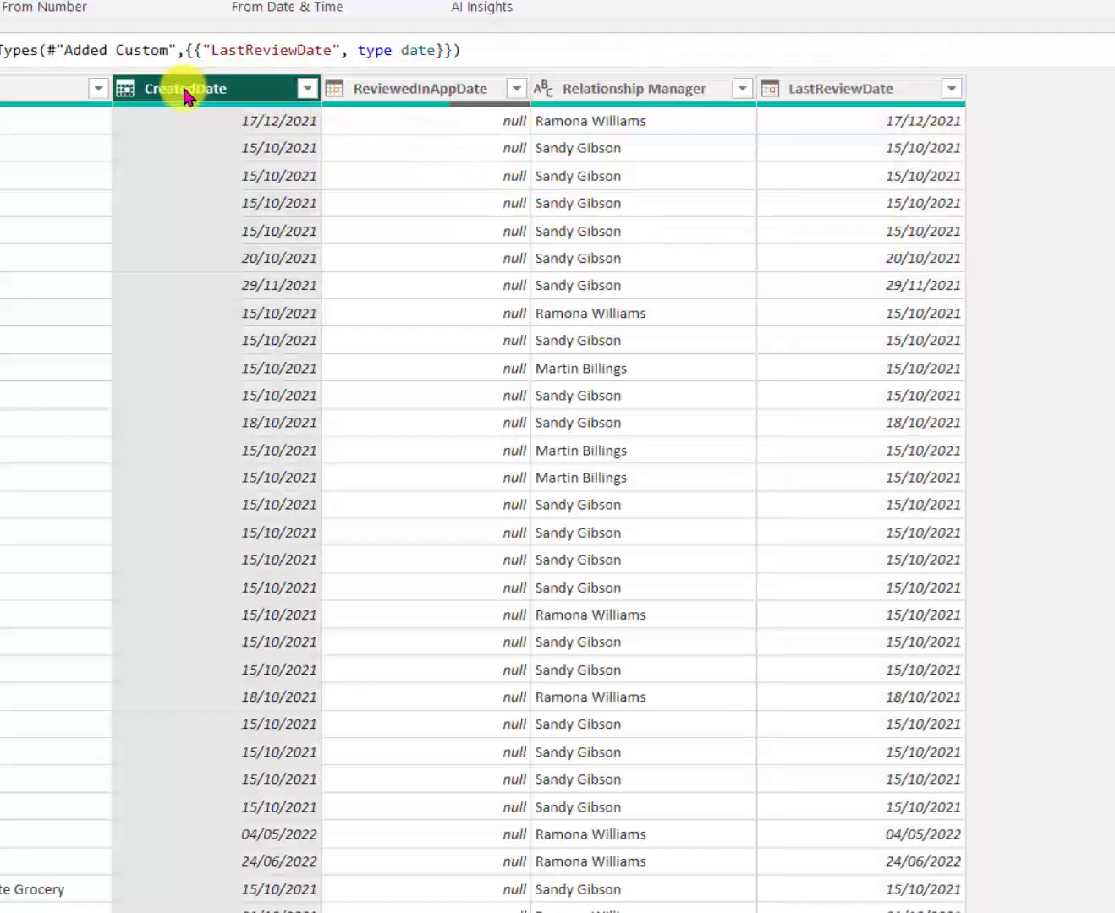
{"action": "left_click", "coordinate": [382, 91], "text": "ctrl"}
{"action": "right_click", "coordinate": [380, 94]}
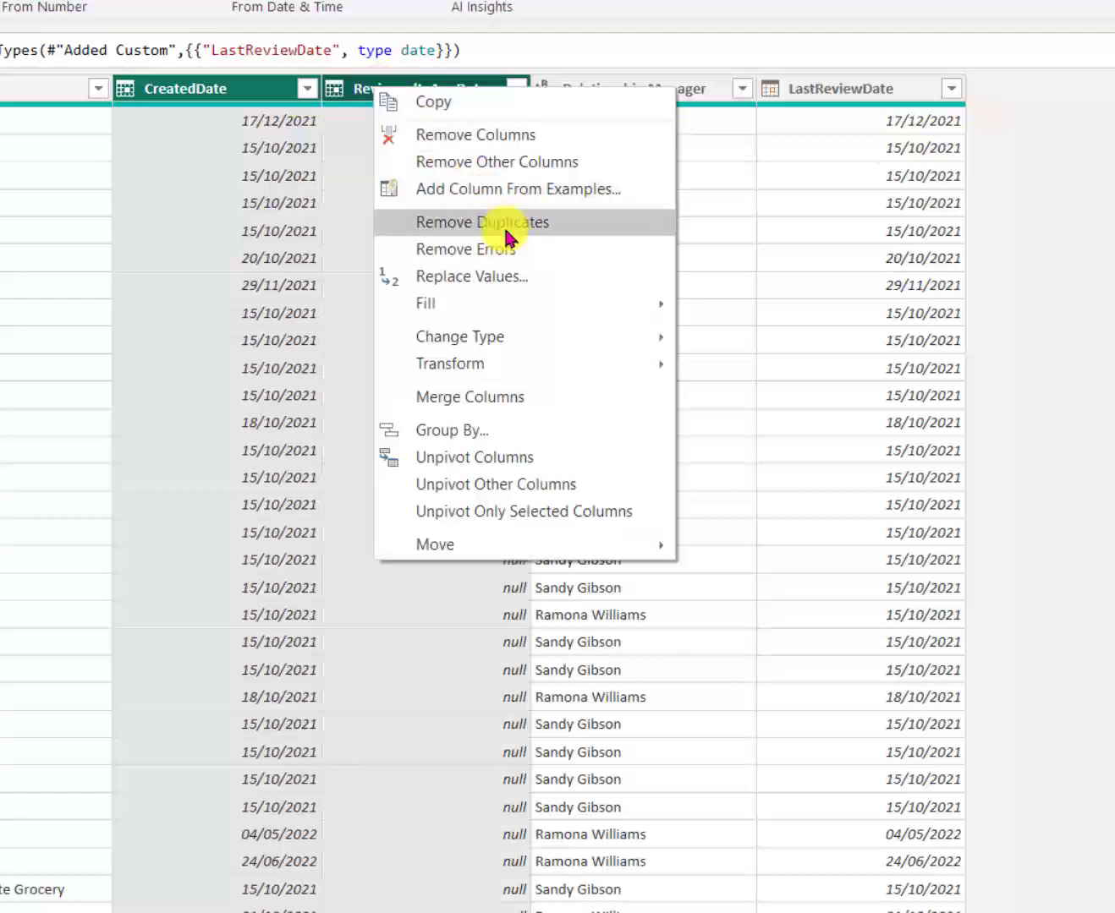
{"action": "left_click", "coordinate": [461, 138]}
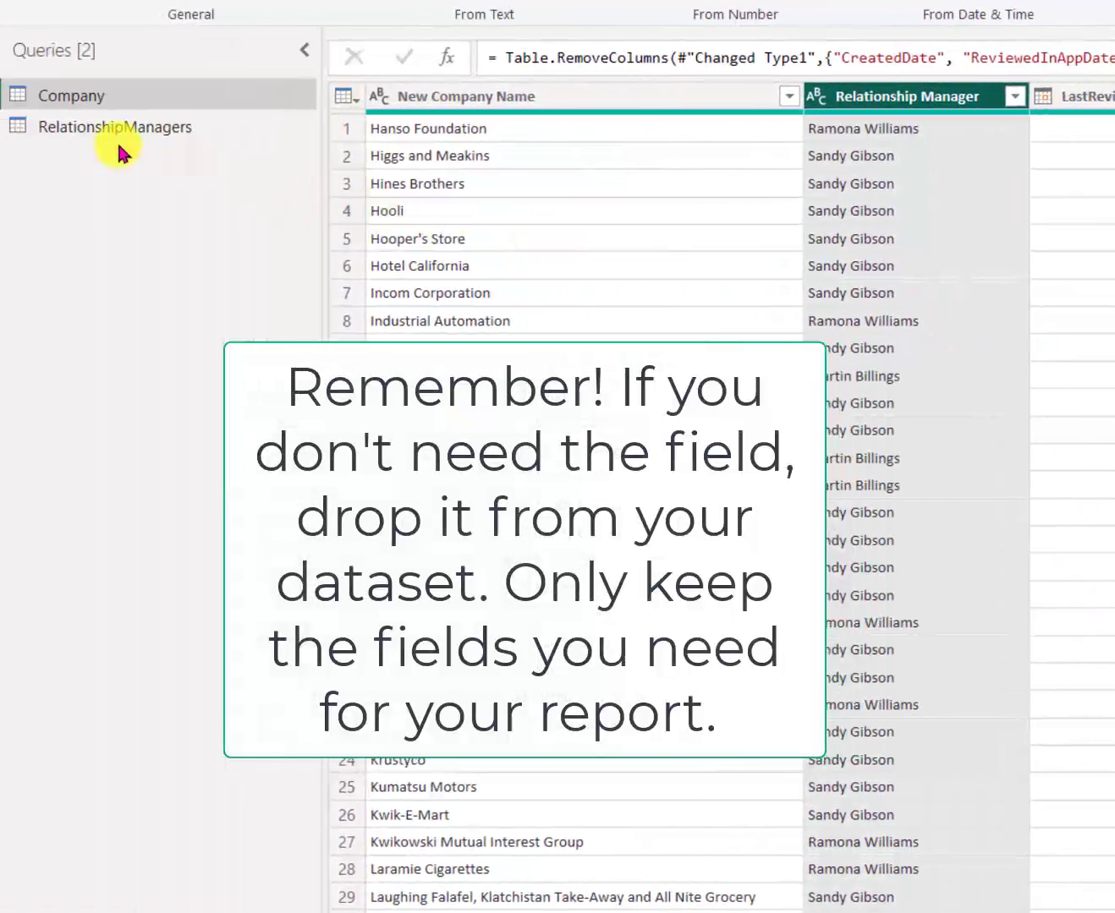
- Start a conditional column named WeekdayNumber in the RelationshipManagers query
{"action": "left_click", "coordinate": [109, 127]}
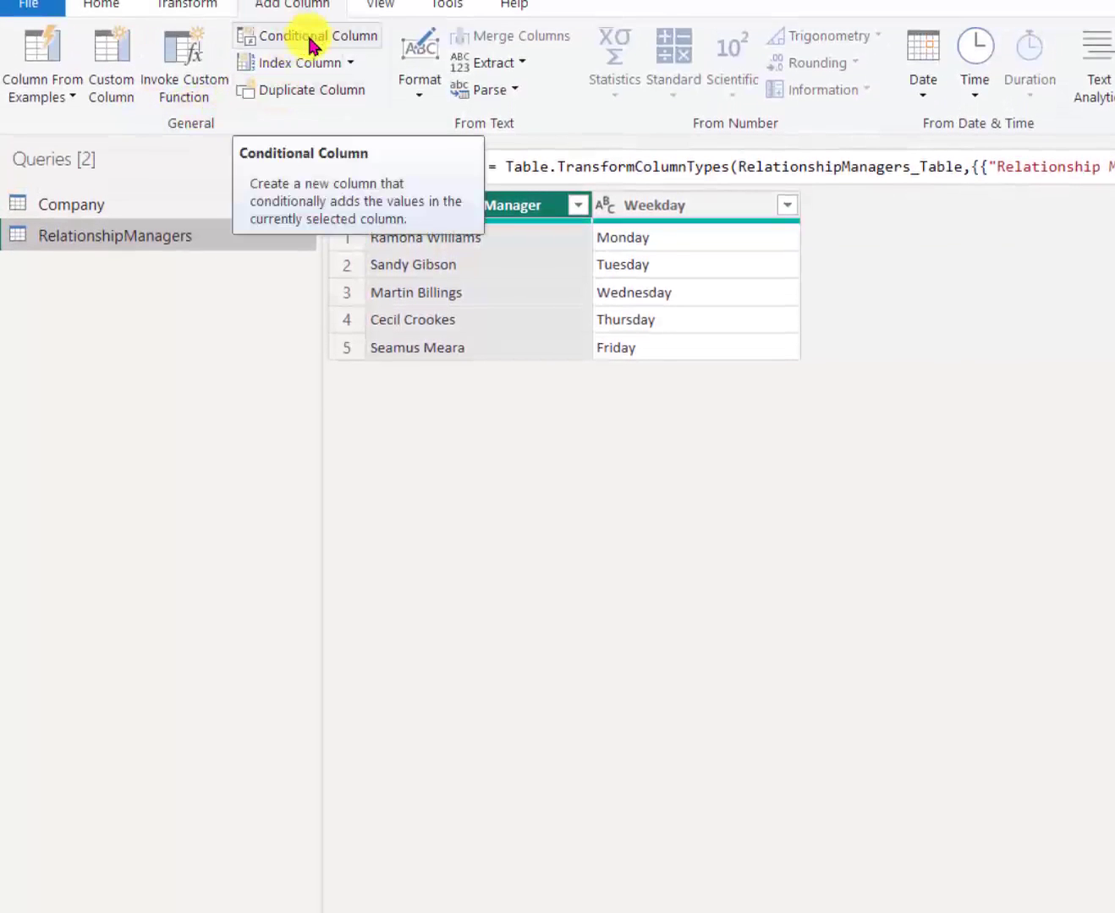
{"action": "left_click", "coordinate": [312, 45]}
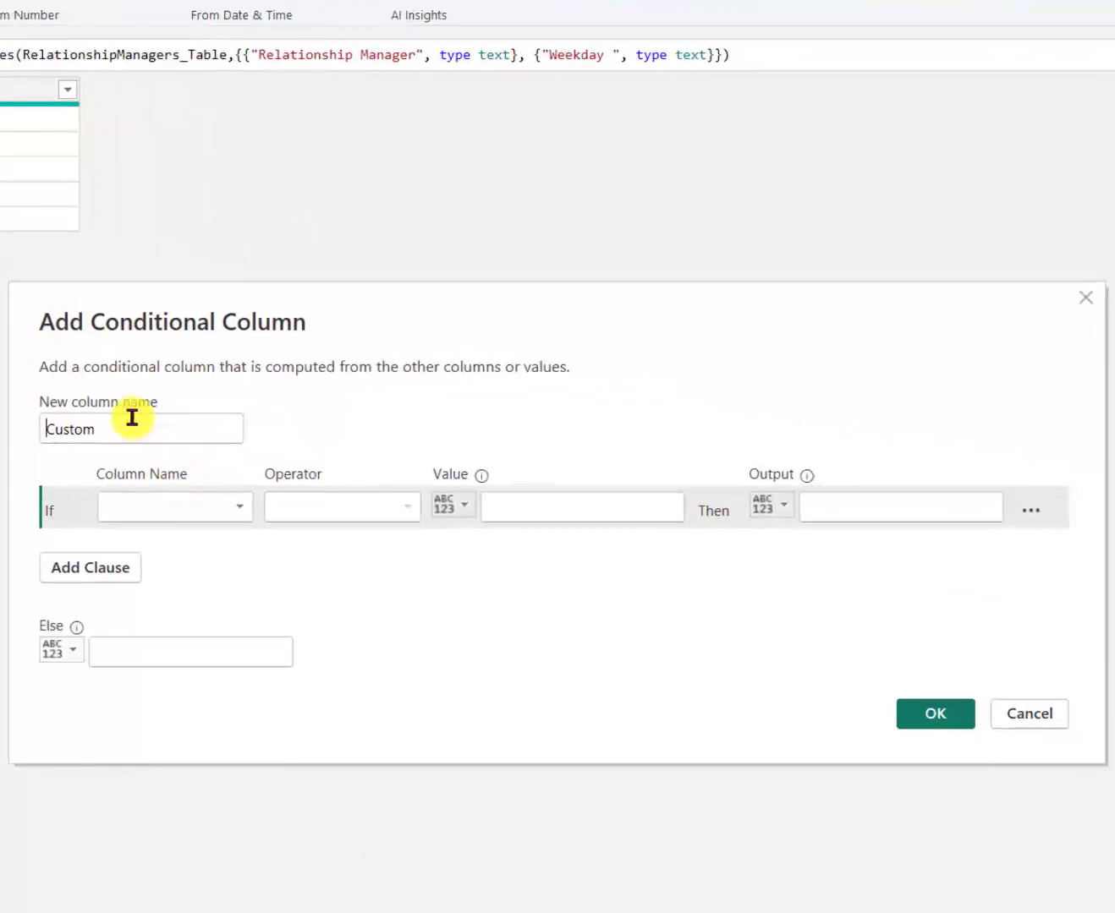
{"action": "double_click", "coordinate": [64, 418]}
{"action": "type", "text": "Weekday"}
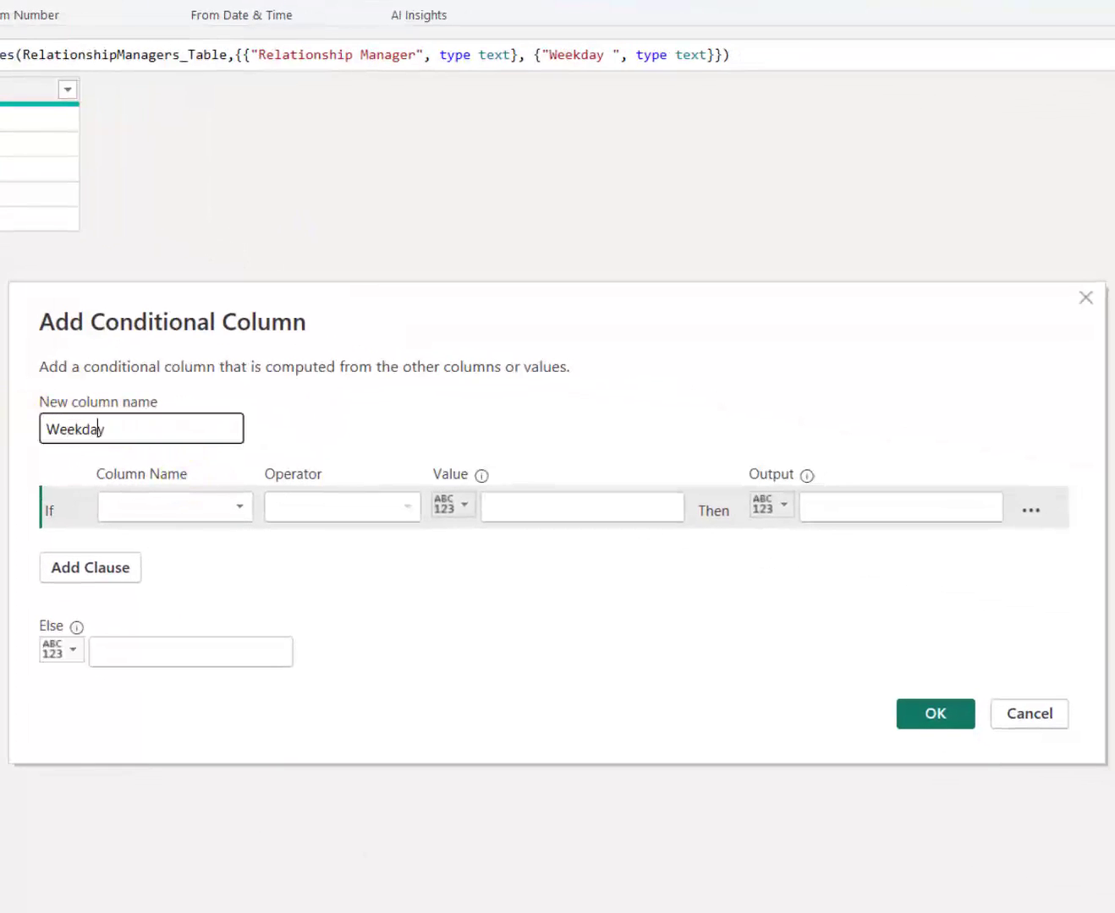
{"action": "type", "text": "Number"}
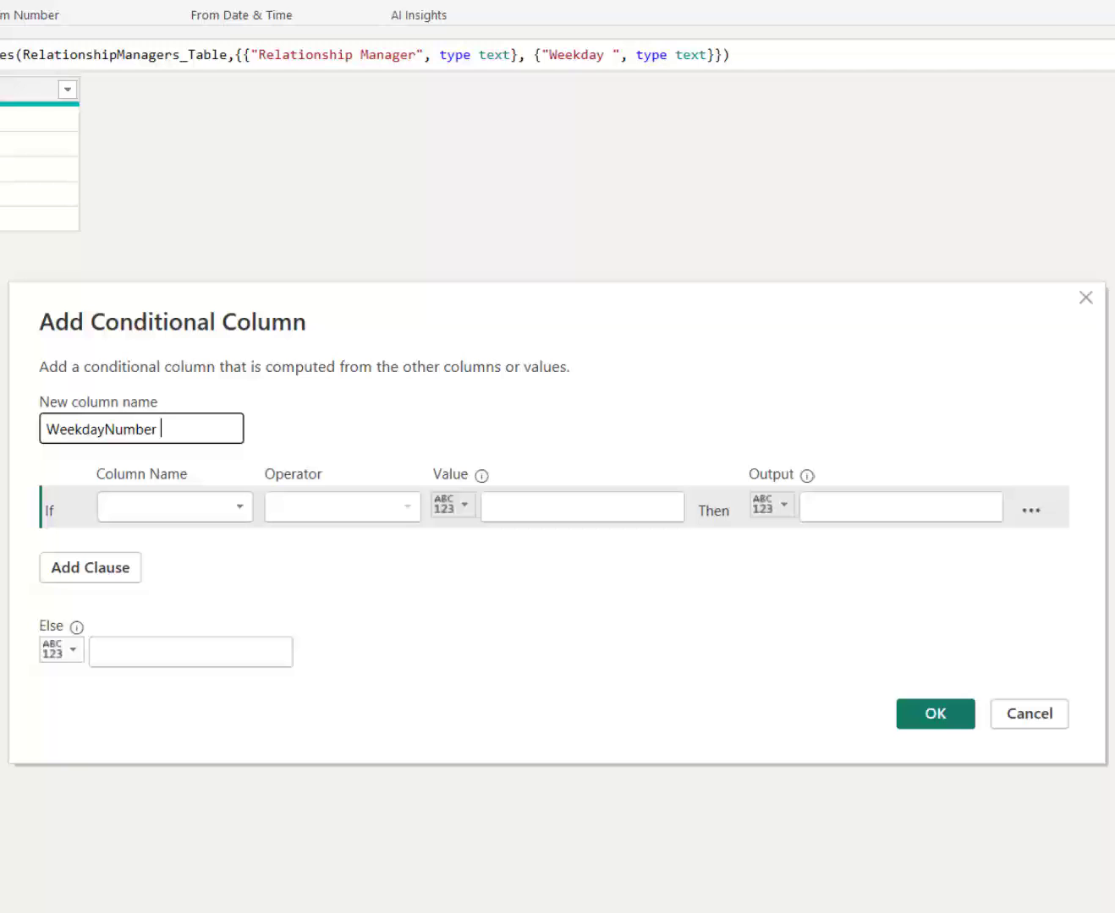
- Define the first condition so that Weekday equals Monday outputs 1
{"action": "left_click", "coordinate": [235, 517]}
{"action": "left_click", "coordinate": [253, 545]}
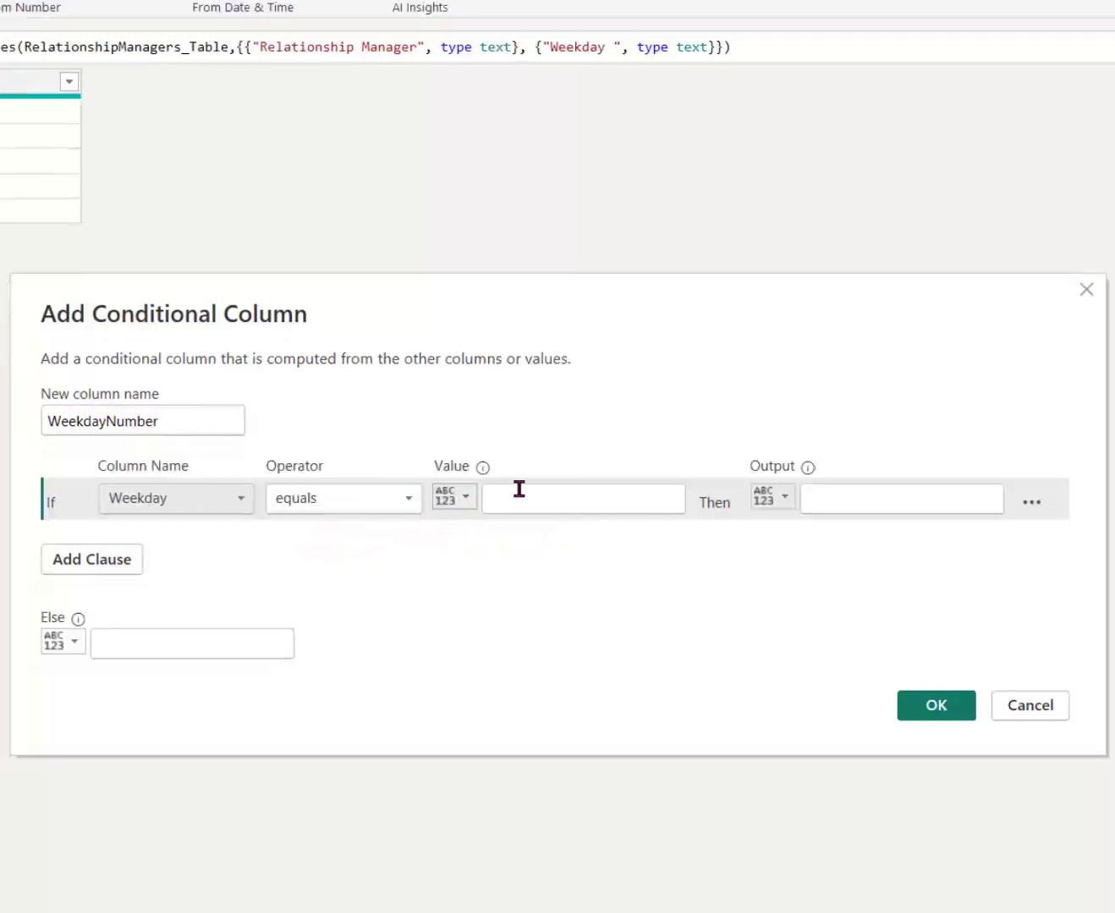
{"action": "left_click", "coordinate": [519, 489]}
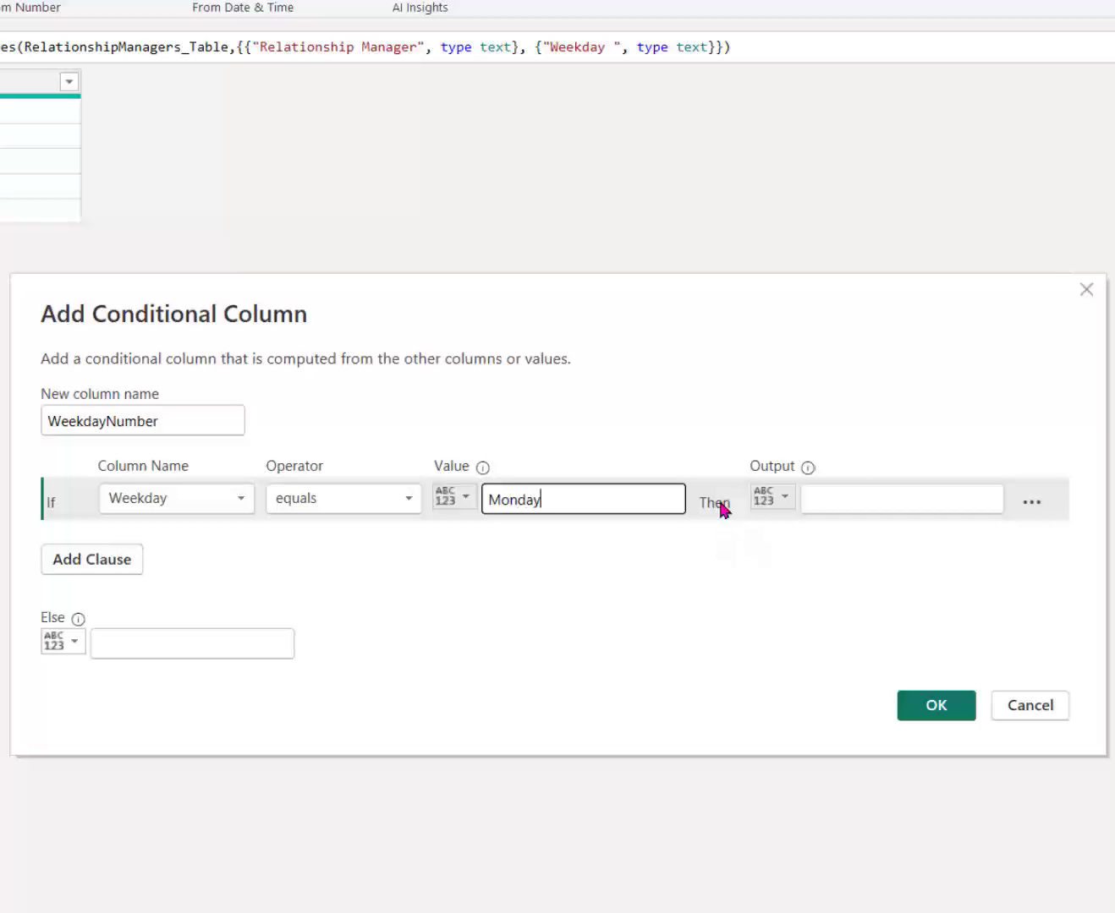
{"action": "left_click", "coordinate": [903, 499]}
{"action": "type", "text": "1"}
- Add four else-if clauses to the conditional column, each testing whether the Weekday column equals a value
{"action": "left_click", "coordinate": [108, 565]}
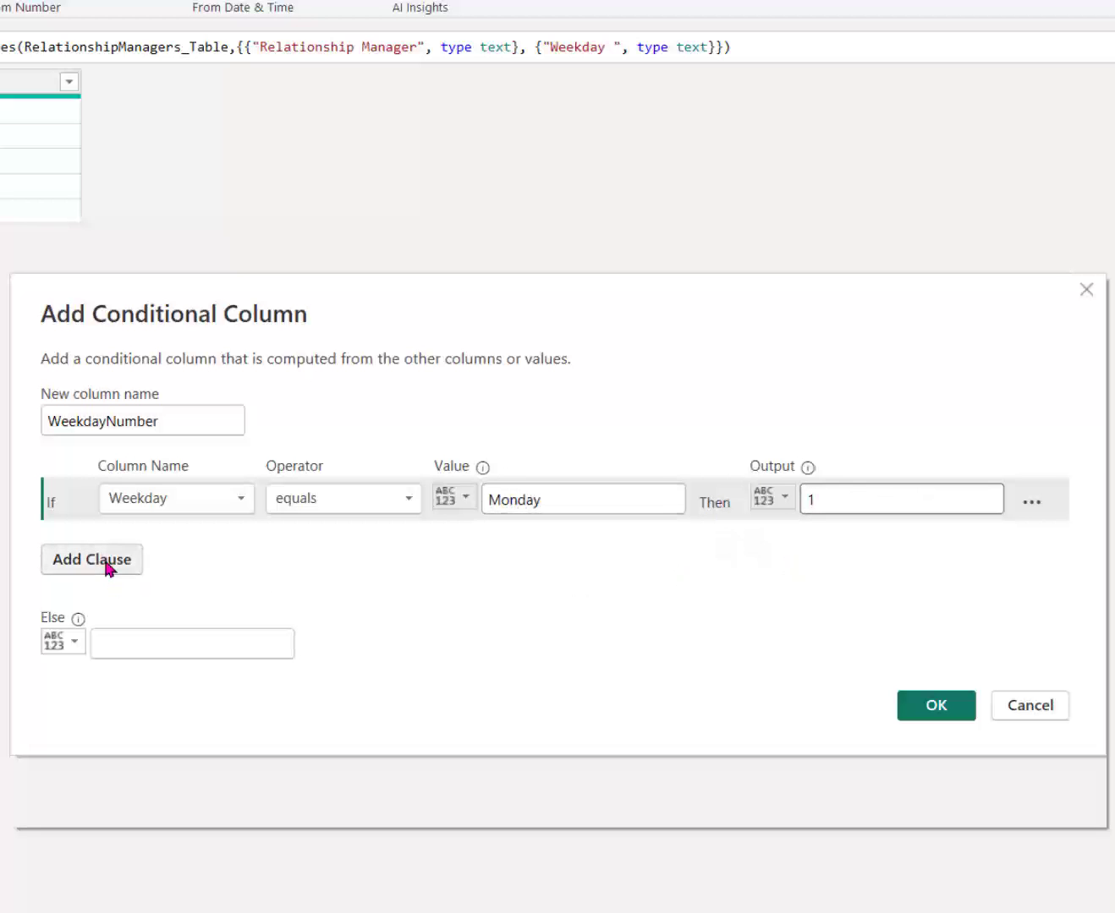
{"action": "left_click", "coordinate": [109, 606]}
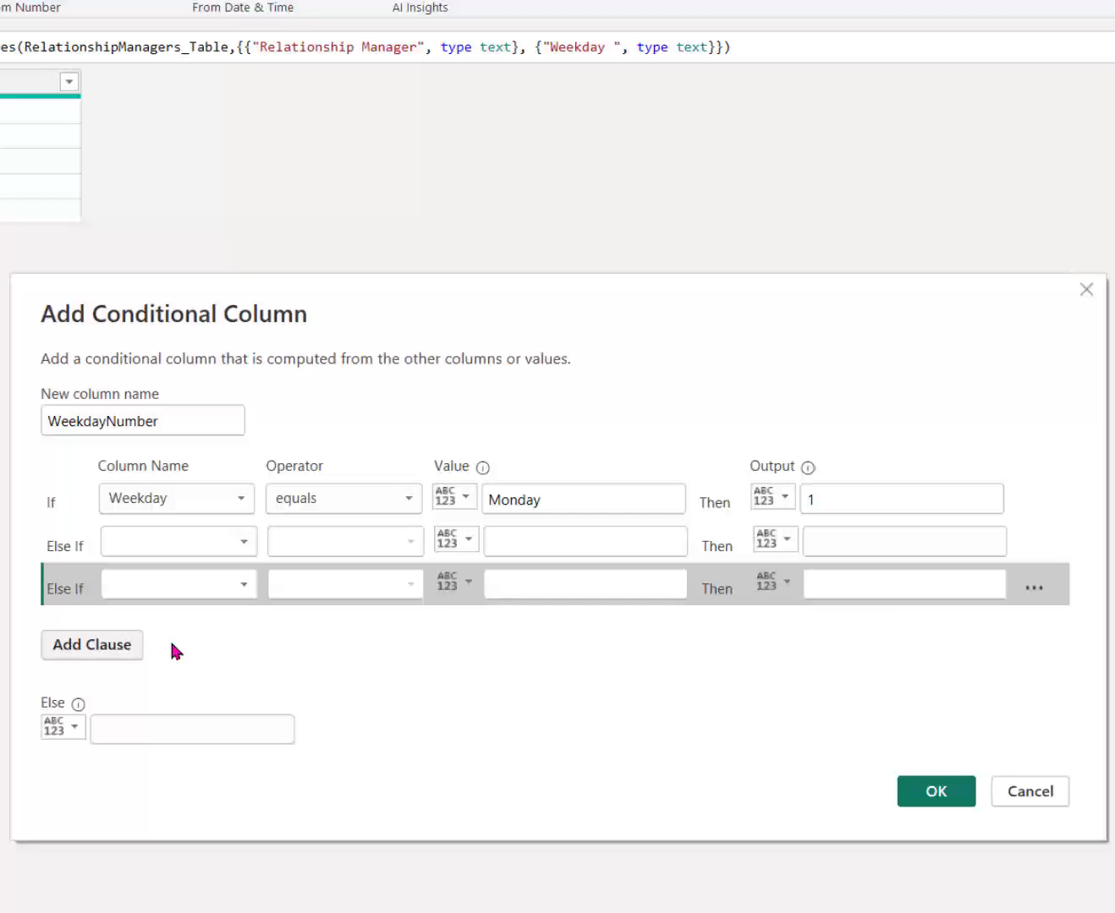
{"action": "left_click", "coordinate": [128, 647]}
{"action": "left_click", "coordinate": [92, 688]}
{"action": "left_click", "coordinate": [153, 542]}
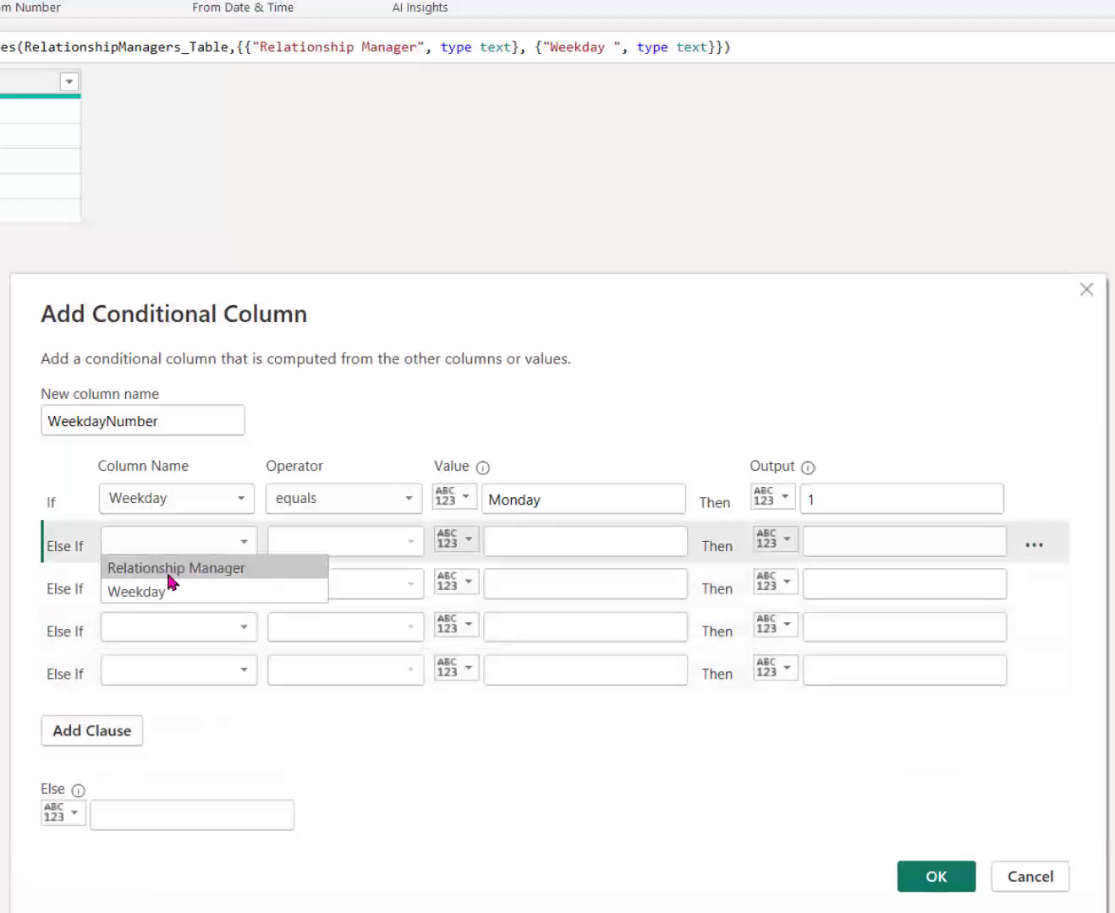
{"action": "left_click", "coordinate": [169, 585]}
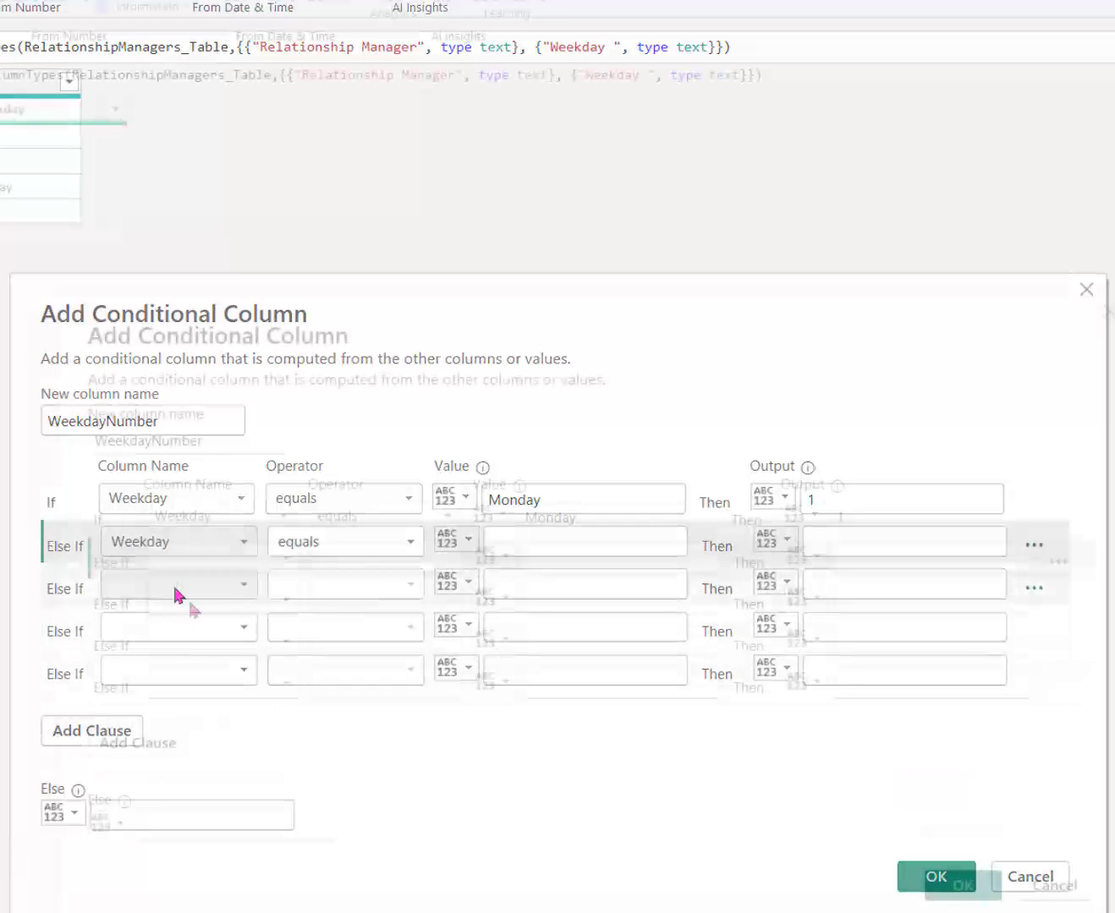
{"action": "left_click", "coordinate": [175, 589]}
{"action": "left_click", "coordinate": [175, 632]}
{"action": "left_click", "coordinate": [175, 627]}
{"action": "left_click", "coordinate": [174, 675]}
{"action": "left_click", "coordinate": [172, 670]}
{"action": "left_click", "coordinate": [173, 718]}
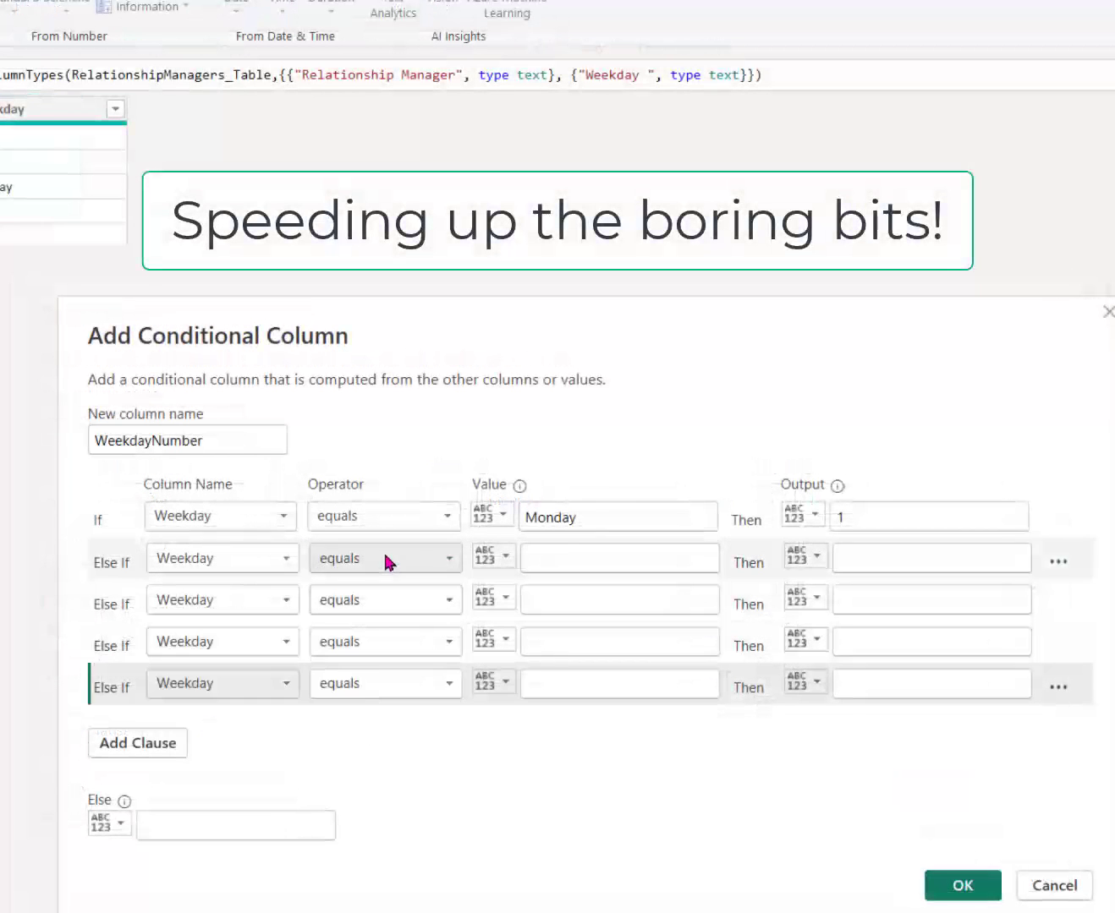
- Set the comparison values of the four else-if clauses to Tuesday, Wednesday, Thursday and Friday
{"action": "left_click", "coordinate": [593, 541]}
{"action": "type", "text": "Tuesday"}
{"action": "left_click", "coordinate": [632, 596]}
{"action": "type", "text": "Wednesday"}
{"action": "left_click", "coordinate": [565, 644]}
{"action": "type", "text": "Thursday"}
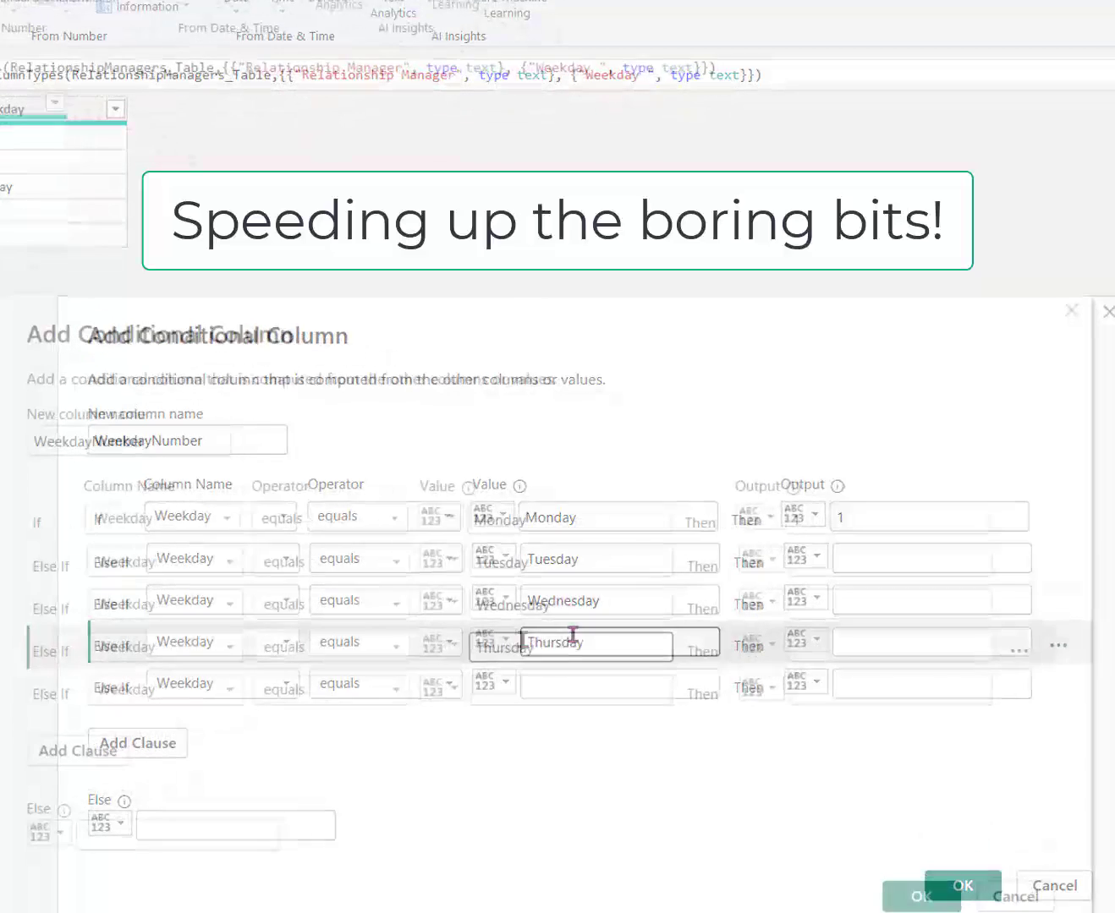
{"action": "left_click", "coordinate": [590, 684]}
{"action": "type", "text": "Friday"}
- Set the else-if outputs to 2, 3, 4 and 5 and the else value to 6, and create the WeekdayNumber column
{"action": "left_click", "coordinate": [894, 559]}
{"action": "left_click", "coordinate": [854, 648]}
{"action": "type", "text": "4"}
{"action": "left_click", "coordinate": [861, 689]}
{"action": "type", "text": "5"}
{"action": "left_click", "coordinate": [177, 834]}
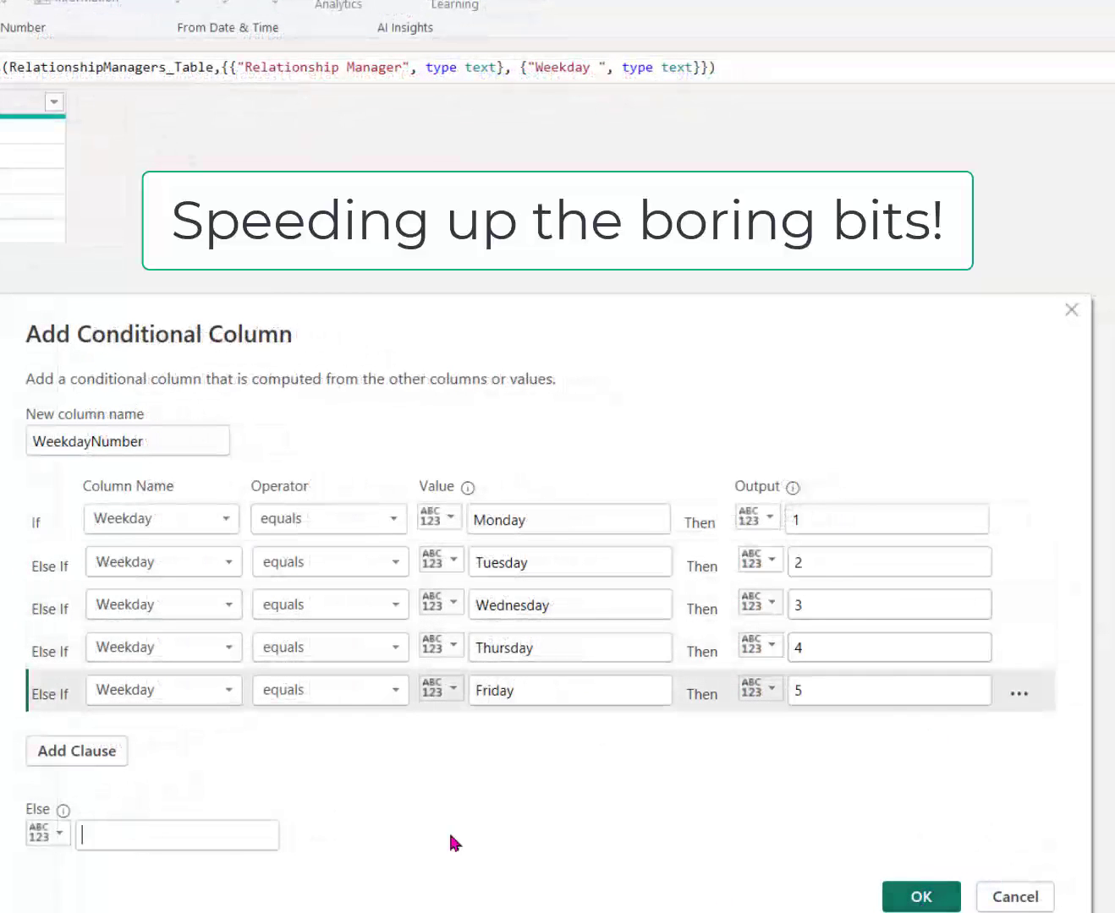
{"action": "type", "text": "6"}
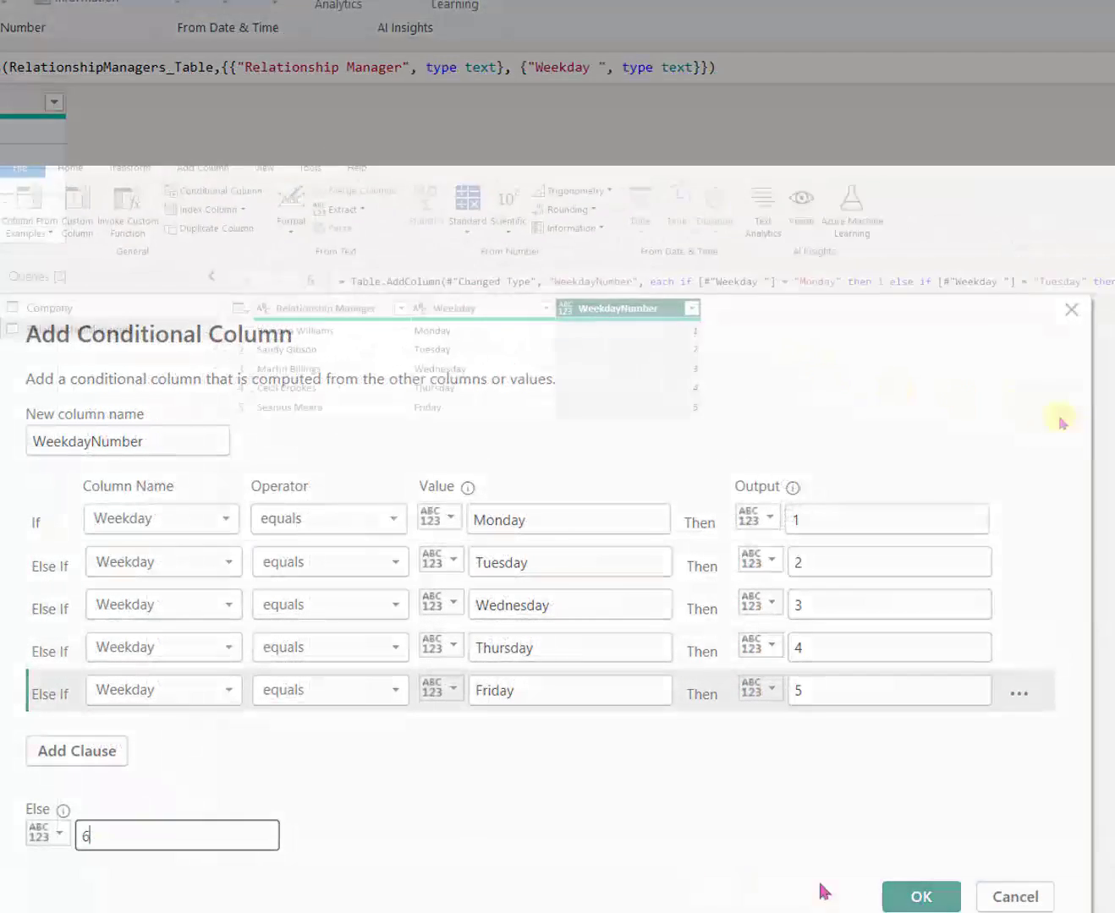
{"action": "left_click", "coordinate": [920, 895]}
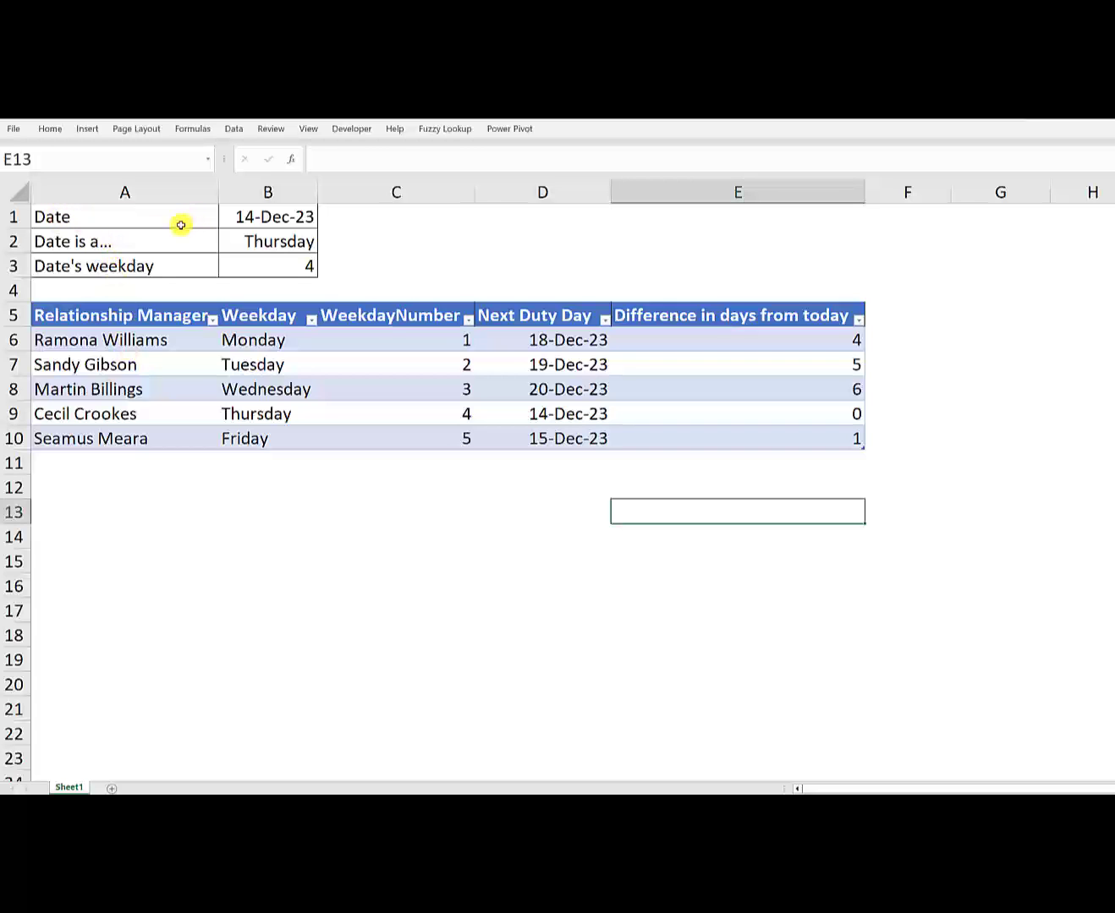
- In the Excel duty-day worksheet, examine the date's weekday formula in B3 and the table's Relationship Manager and Weekday columns
{"action": "left_click", "coordinate": [98, 241]}
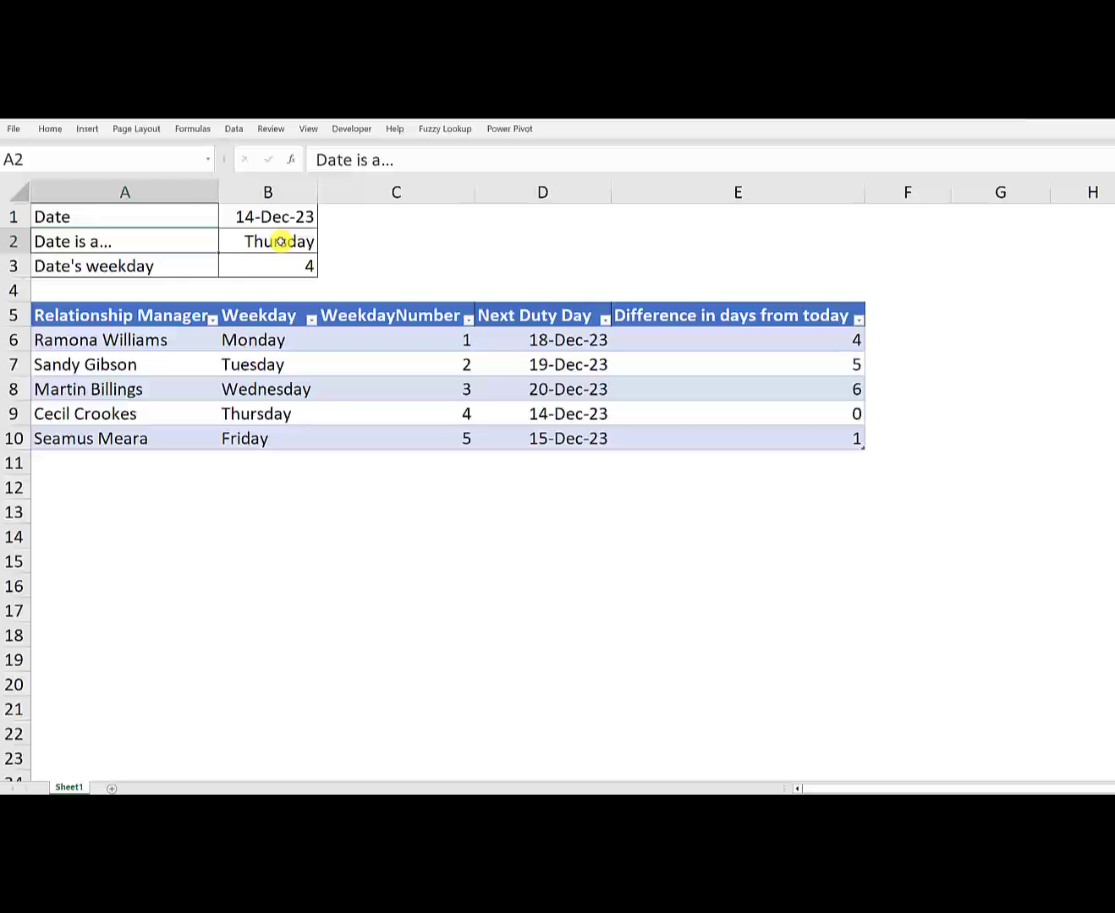
{"action": "left_click", "coordinate": [137, 267]}
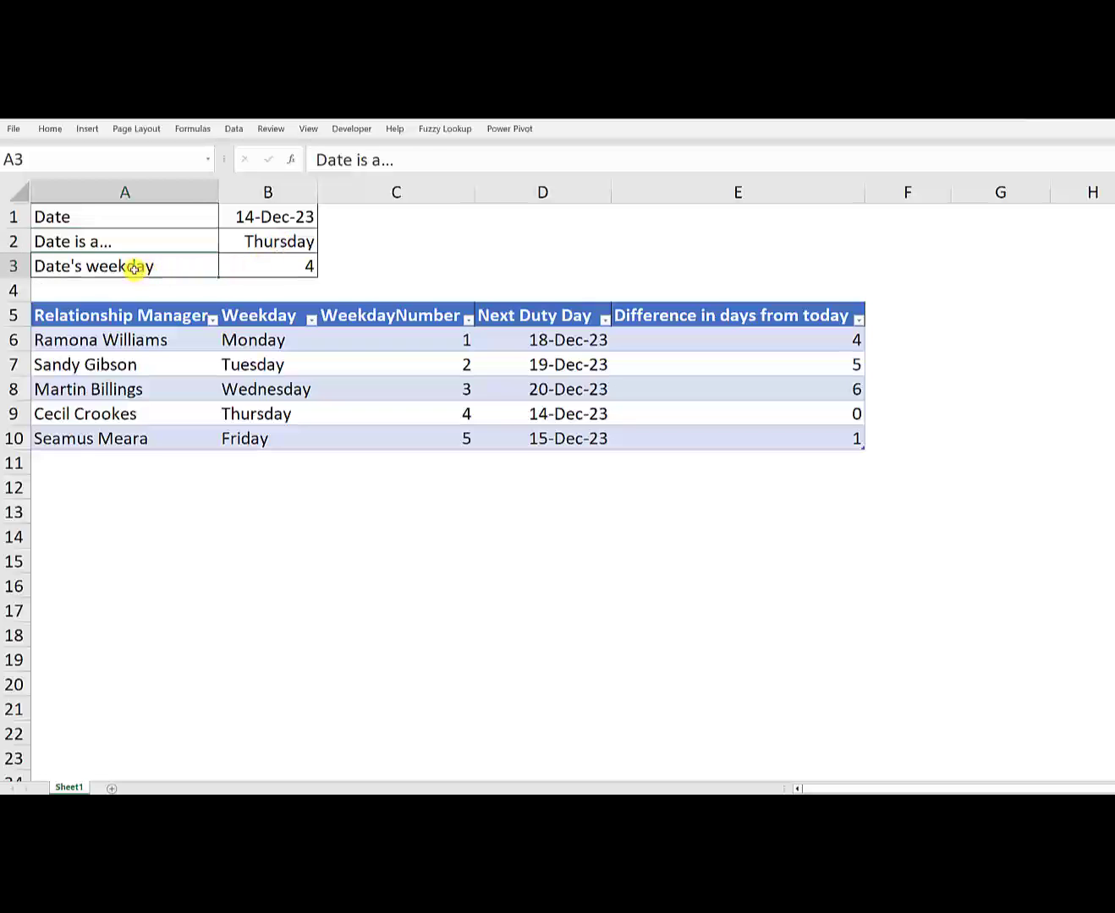
{"action": "left_click", "coordinate": [282, 264]}
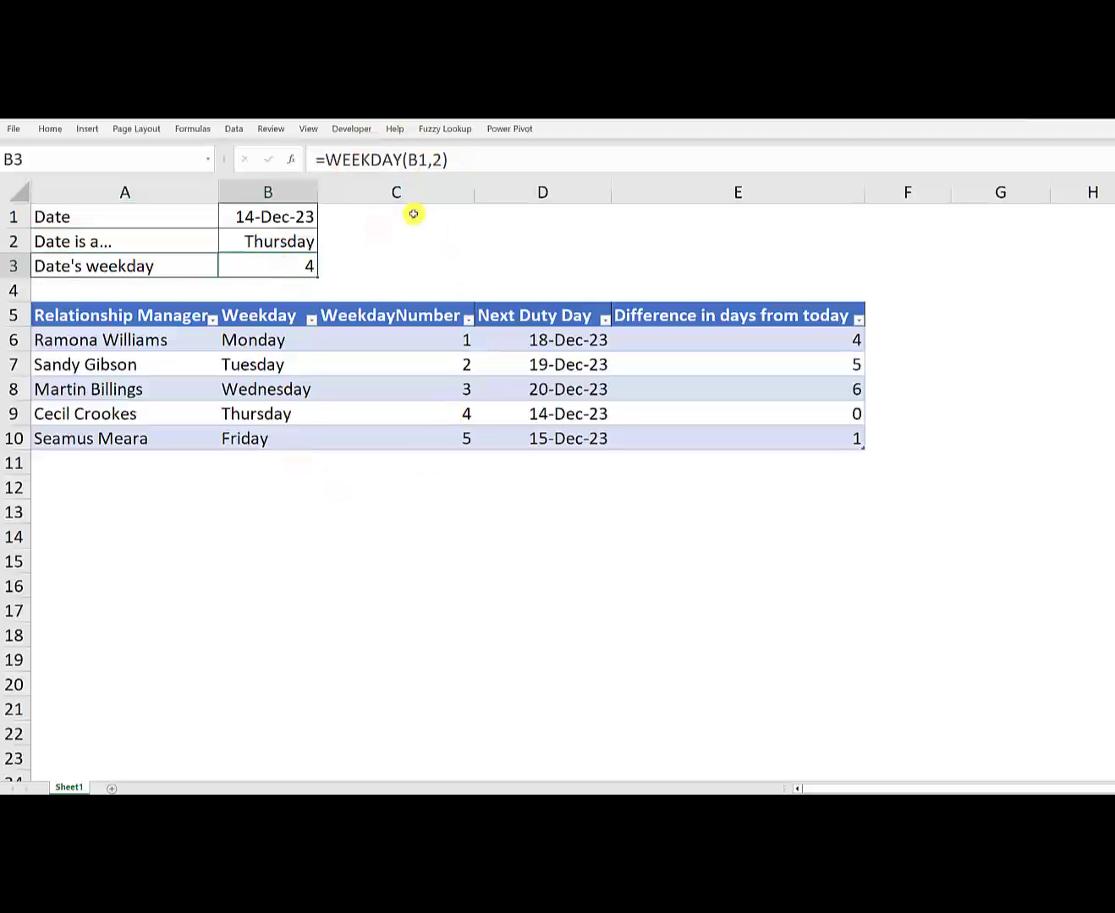
{"action": "left_click", "coordinate": [265, 543]}
{"action": "left_click_drag", "start_coordinate": [111, 316], "coordinate": [140, 440]}
{"action": "left_click_drag", "start_coordinate": [256, 319], "coordinate": [283, 438]}
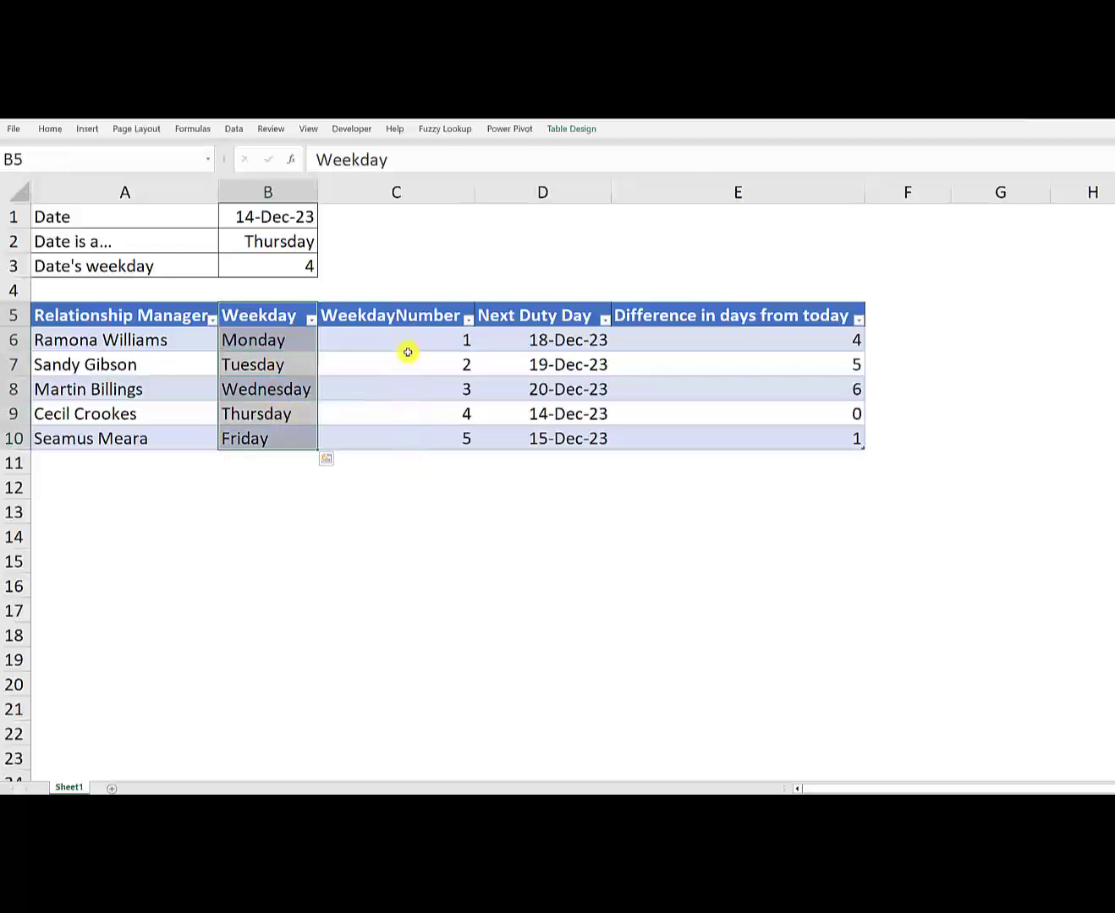
- Examine the formulas and values in the table's WeekdayNumber, Next Duty Day and Difference in days from today columns
{"action": "left_click", "coordinate": [408, 347]}
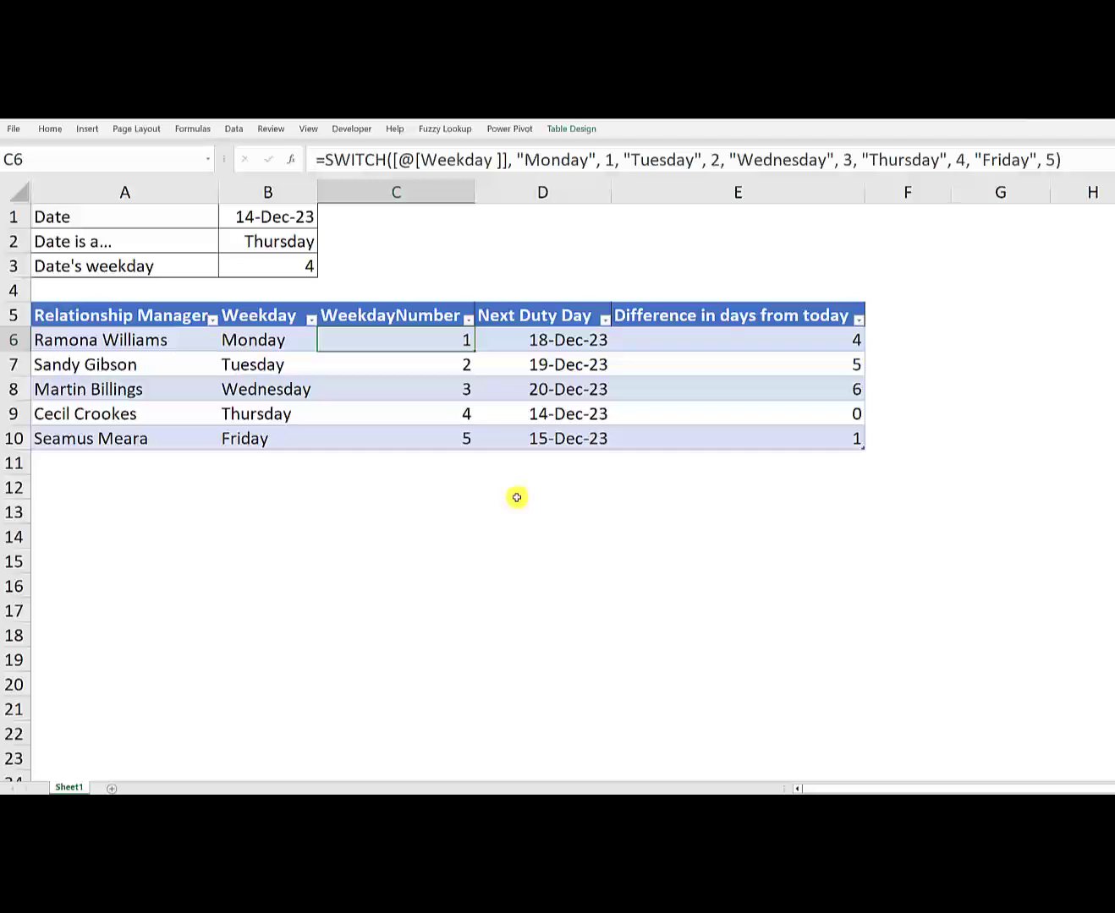
{"action": "left_click", "coordinate": [540, 344]}
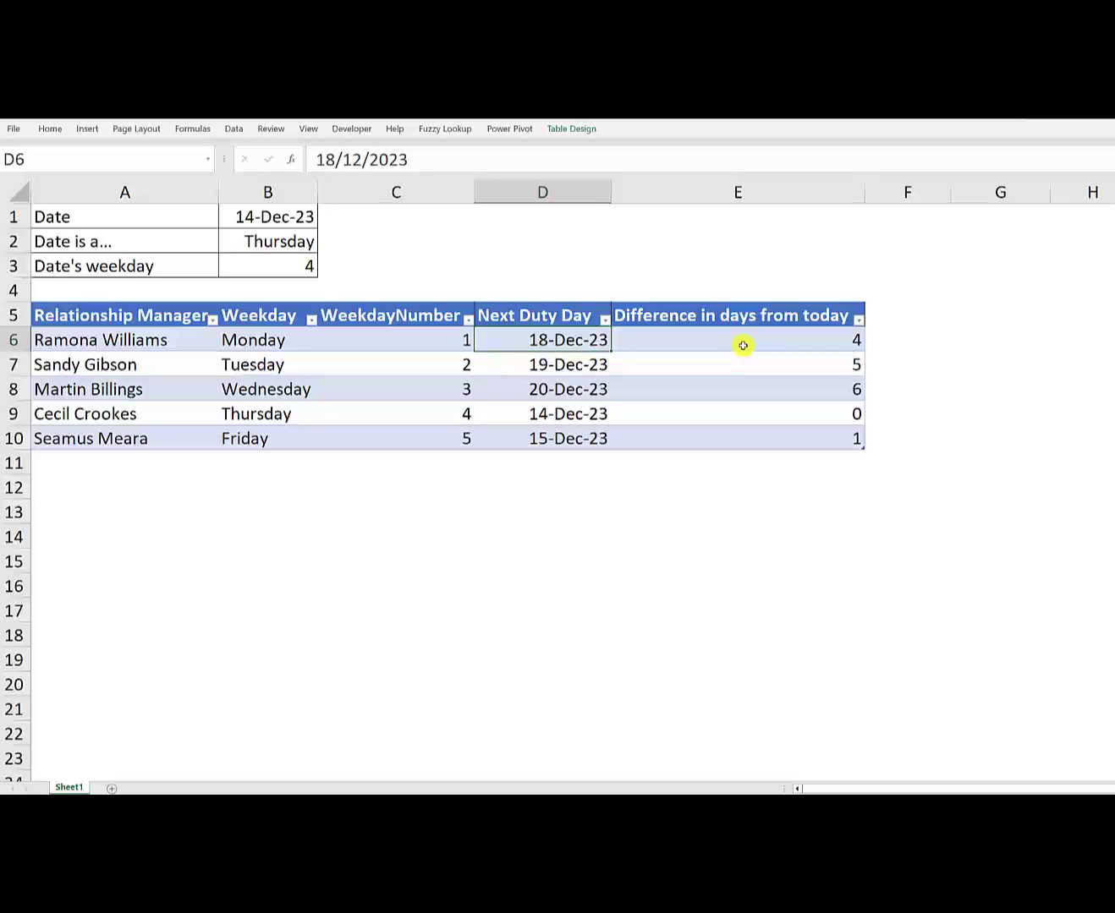
{"action": "left_click", "coordinate": [793, 341]}
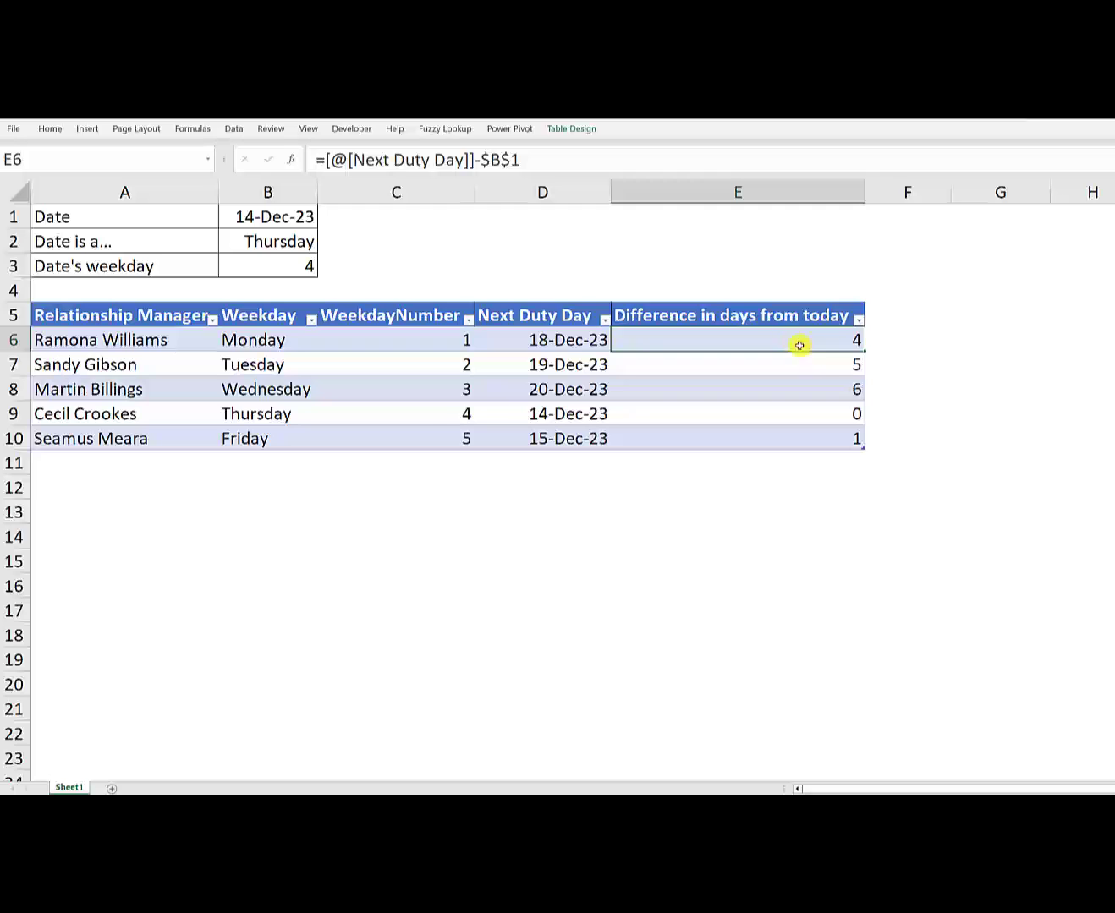
{"action": "left_click", "coordinate": [571, 364]}
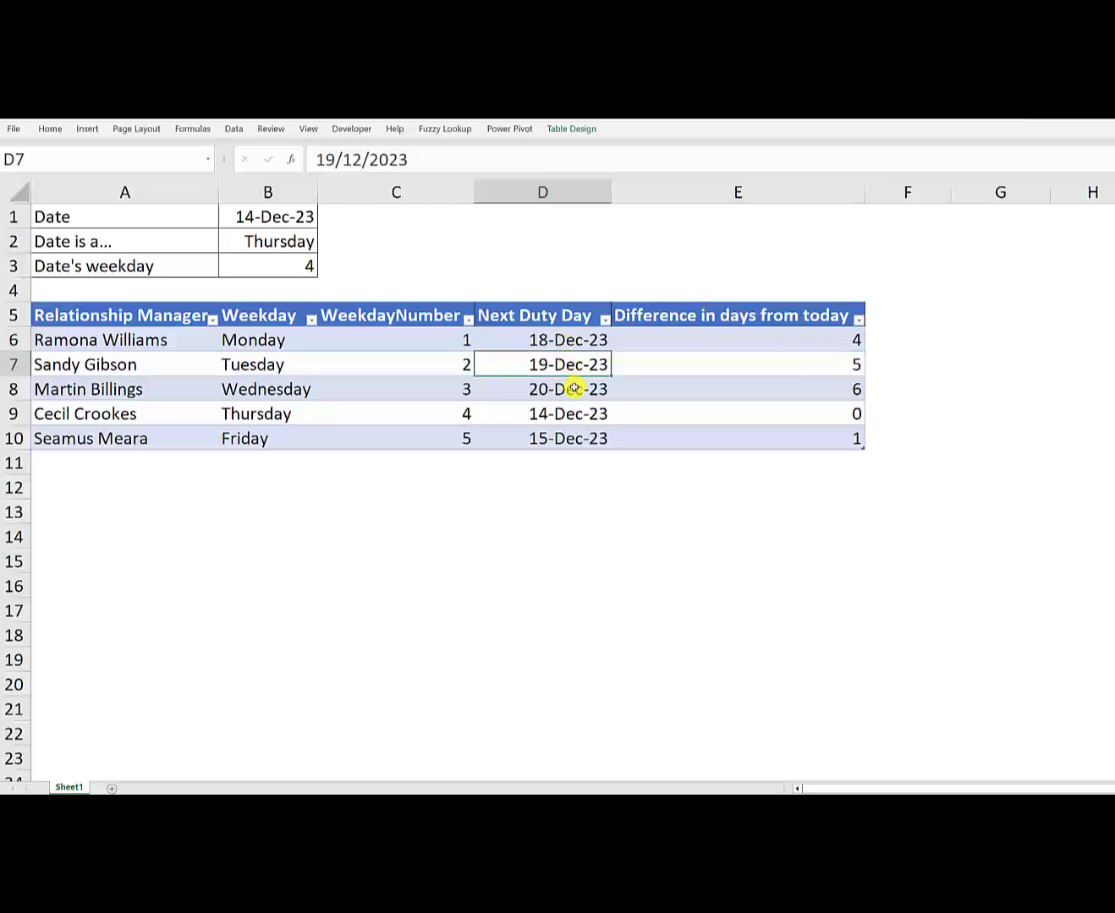
{"action": "left_click", "coordinate": [574, 388]}
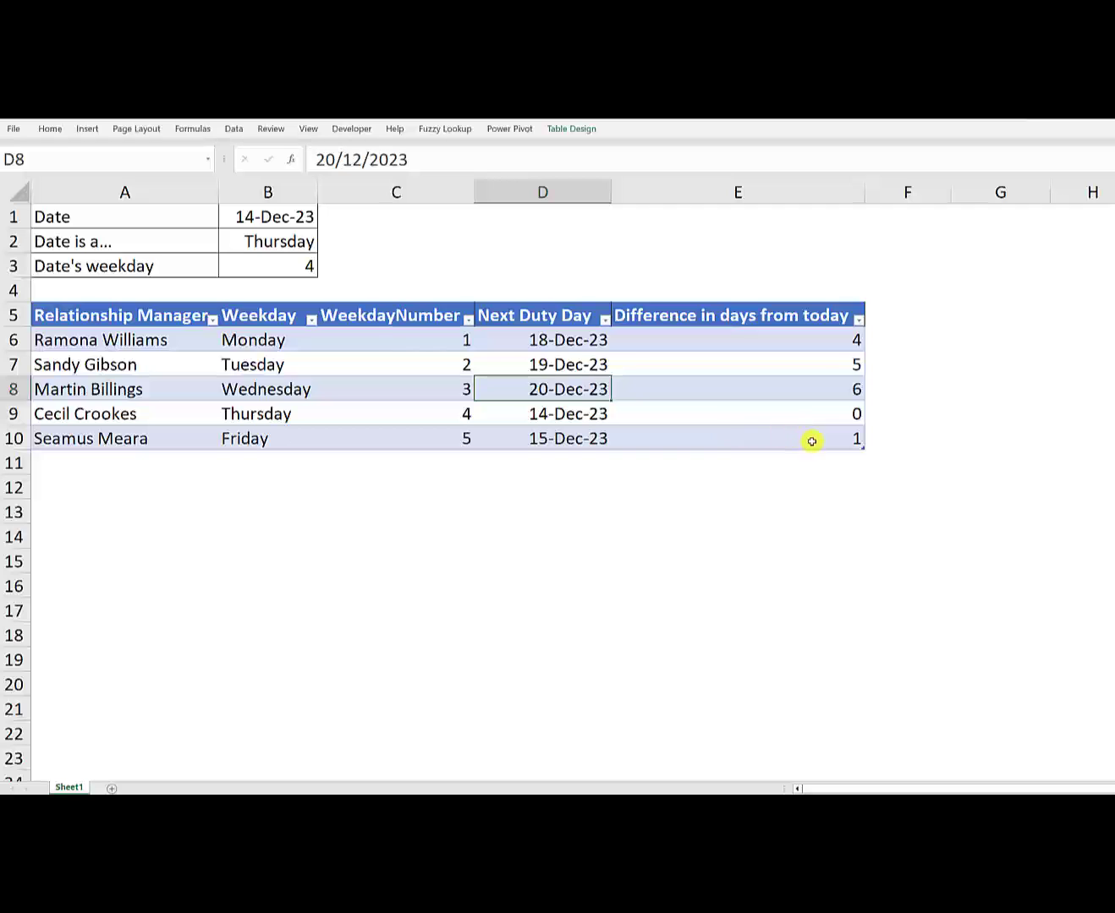
- Add a table column headed Calculation in F5, next to Difference in days from today
{"action": "left_click", "coordinate": [910, 315]}
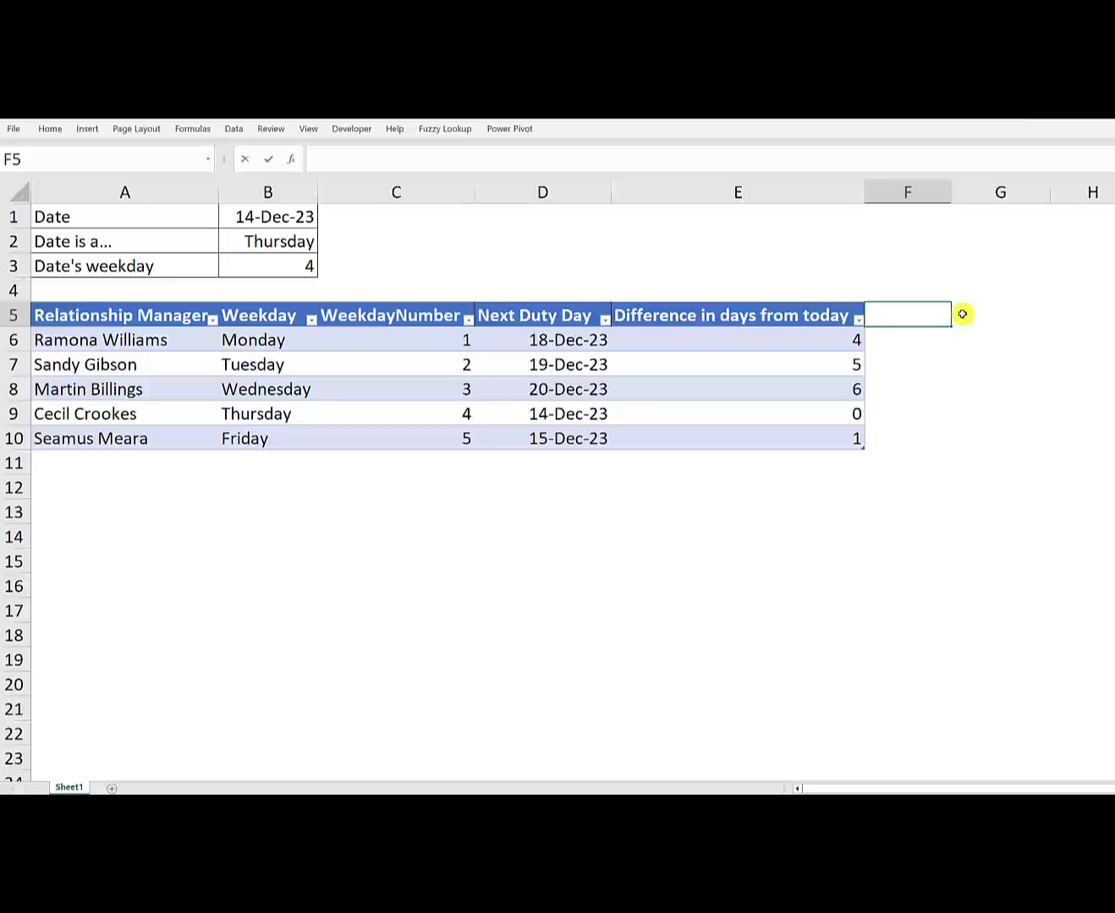
{"action": "type", "text": "Calculati"}
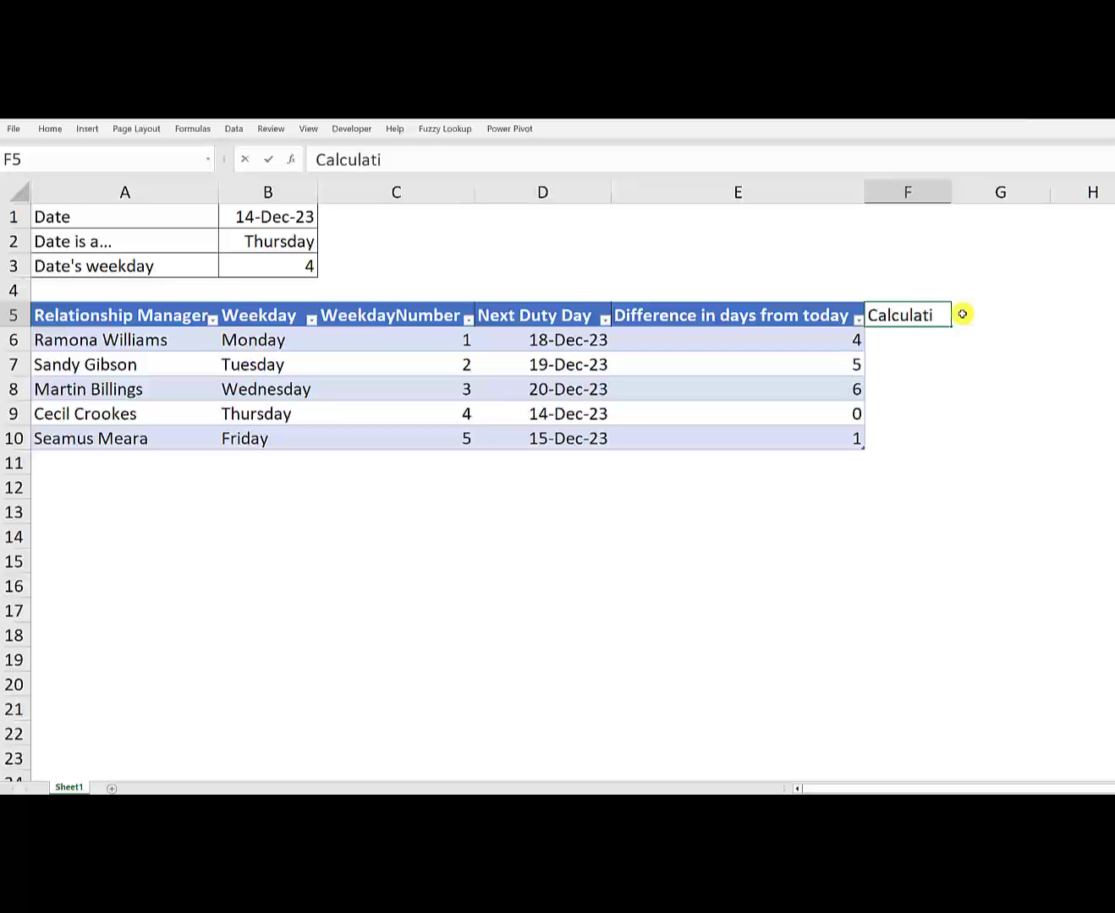
{"action": "type", "text": "on"}
{"action": "key", "text": "Return"}
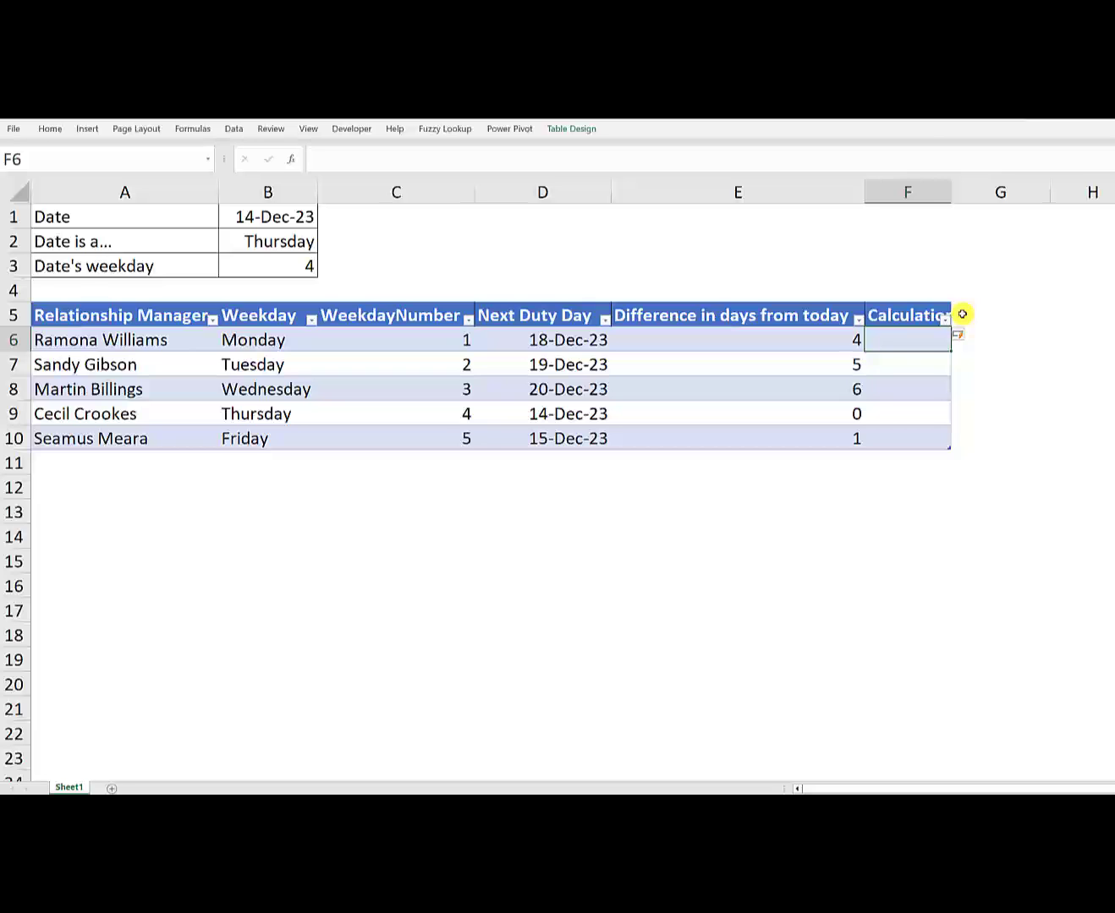
- Start an IF formula in F6 that tests whether the row's WeekdayNumber is greater than or equal to $B$3
{"action": "type", "text": "=if("}
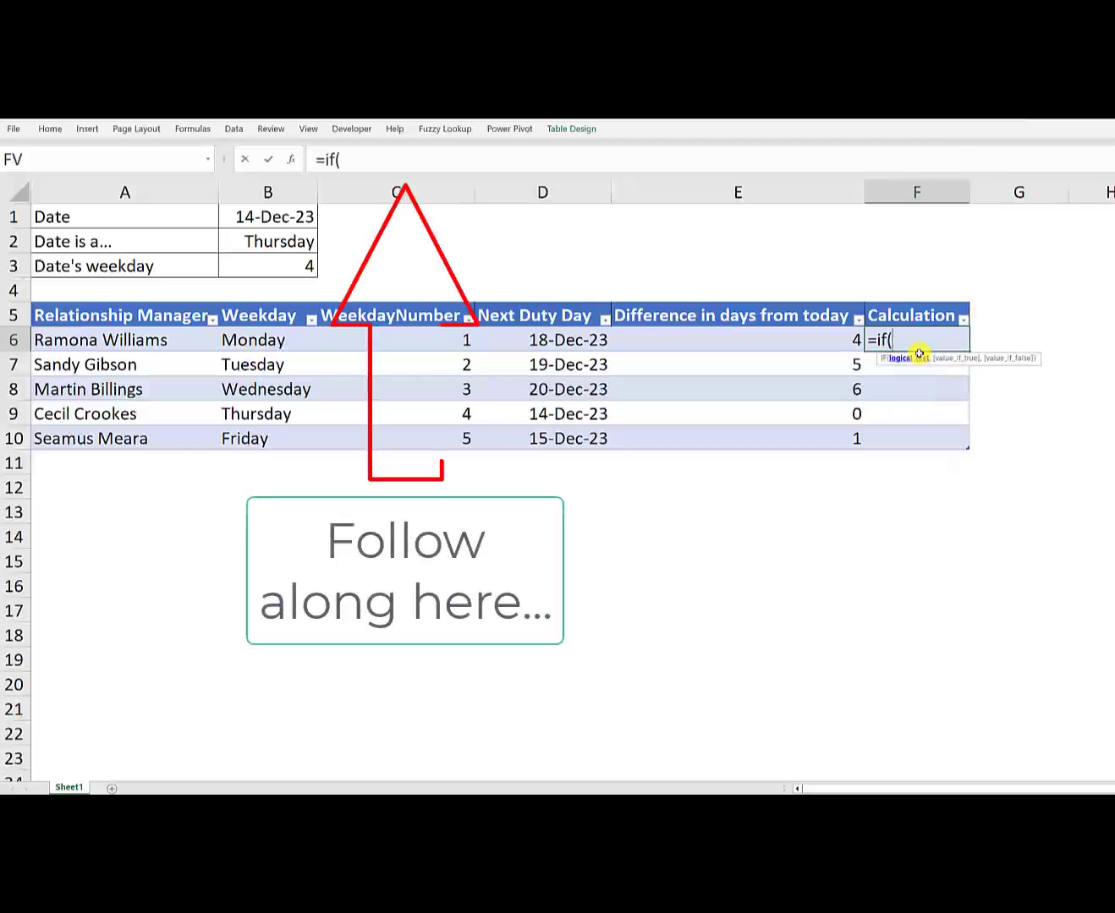
{"action": "left_click", "coordinate": [383, 339]}
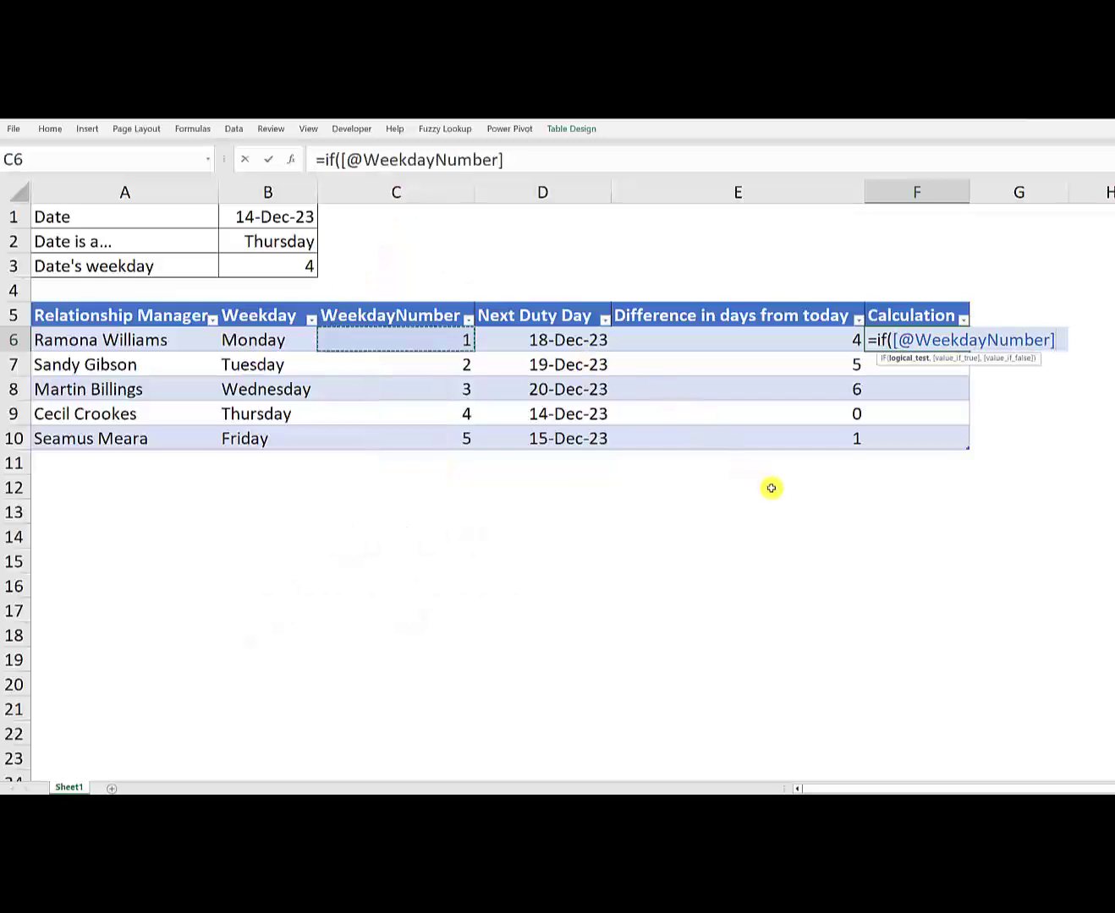
{"action": "type", "text": ">="}
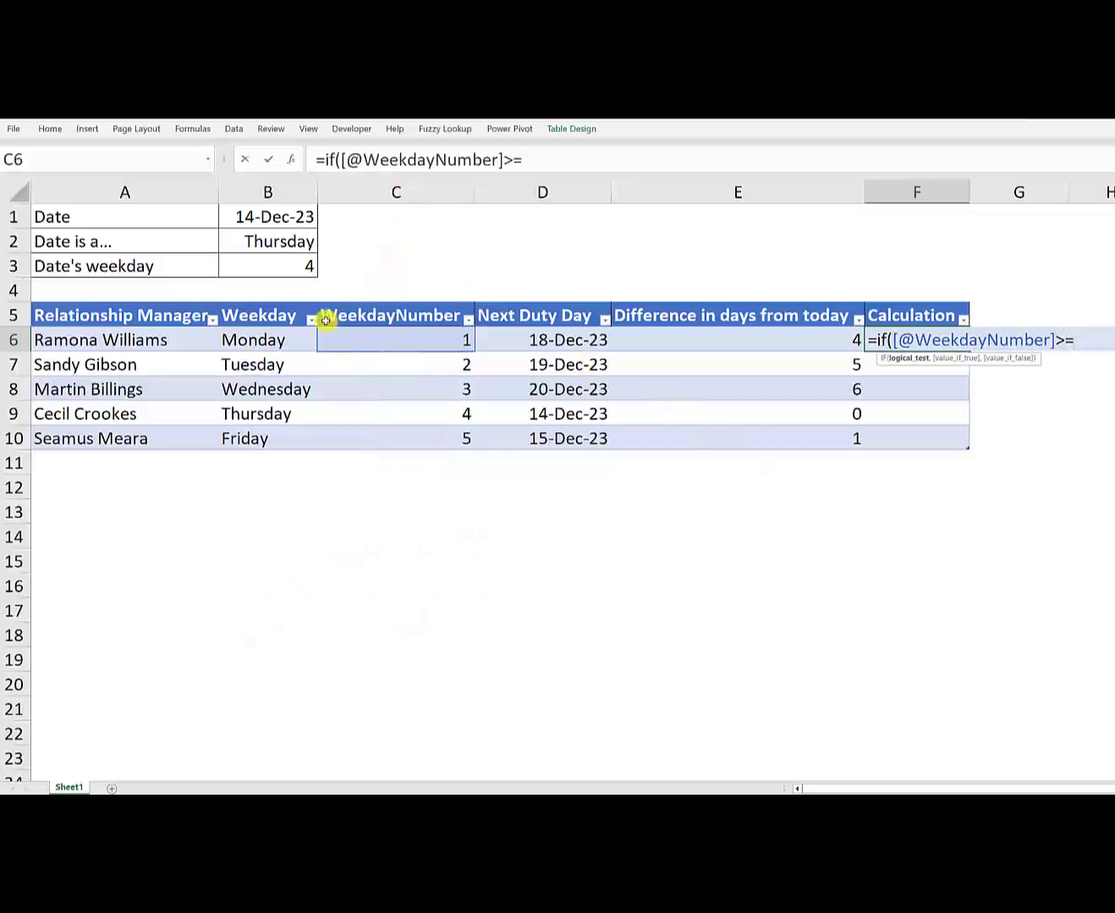
{"action": "left_click", "coordinate": [281, 265]}
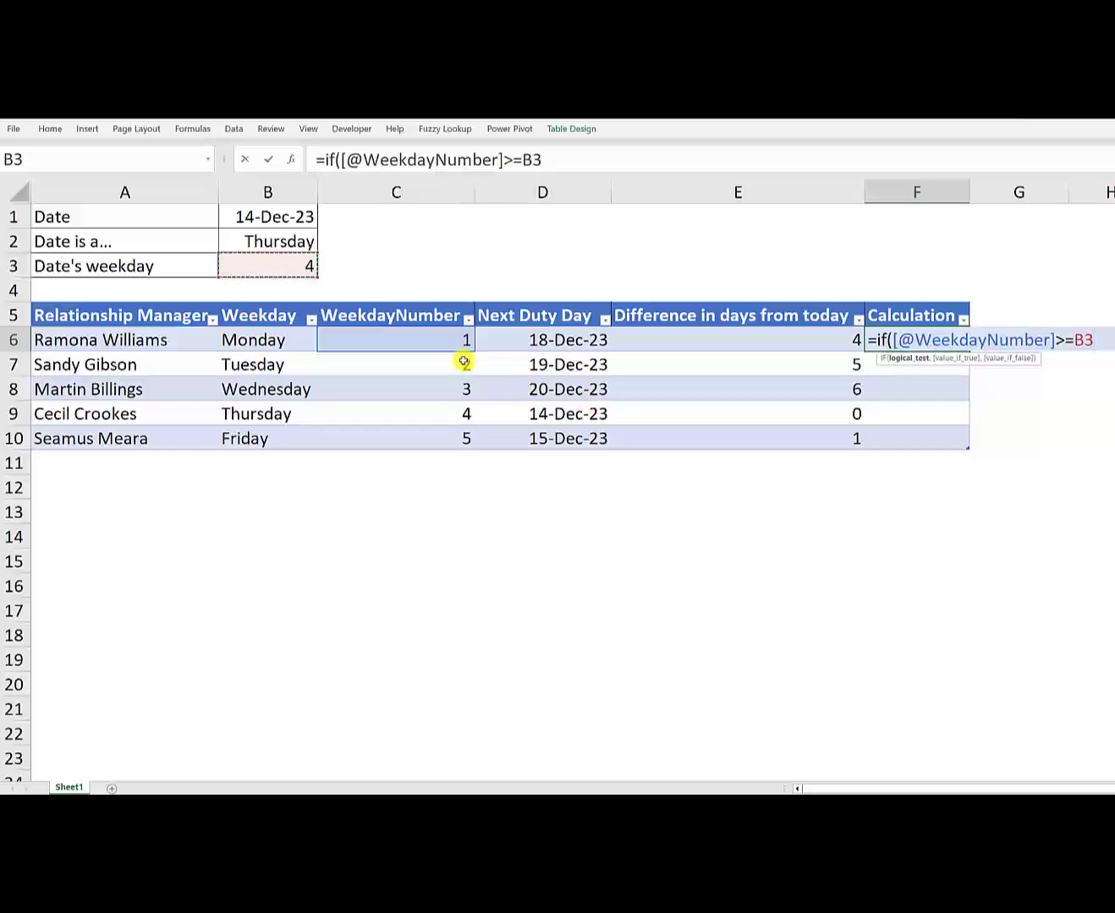
{"action": "key", "text": "F4"}
{"action": "type", "text": ","}
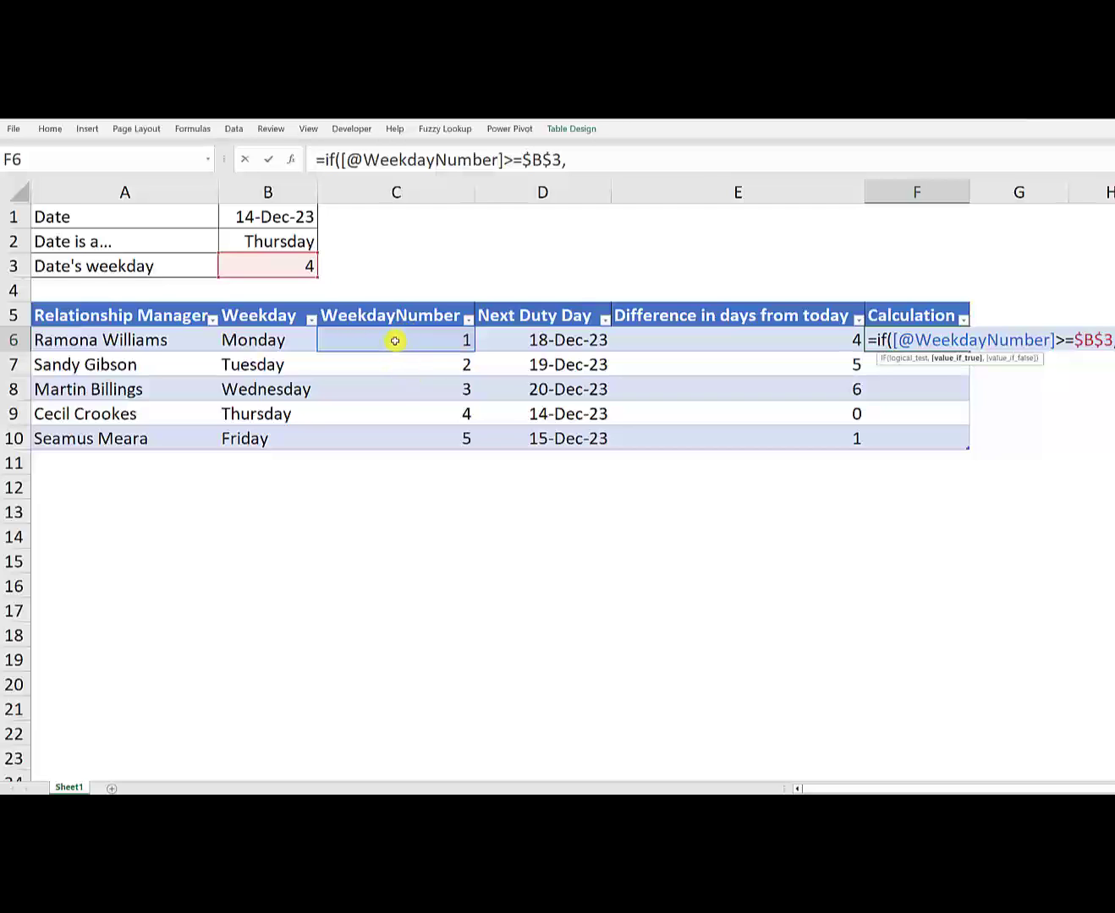
{"action": "left_click", "coordinate": [458, 347]}
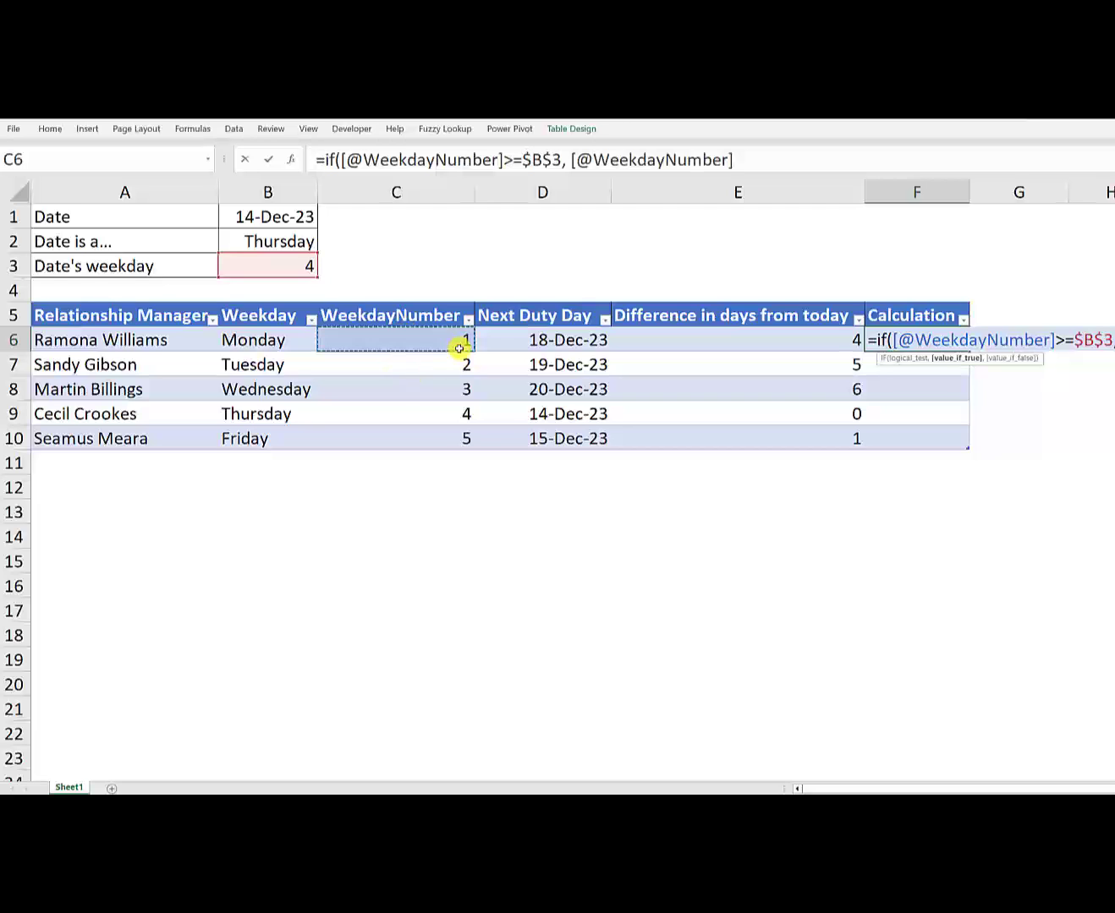
{"action": "type", "text": "-"}
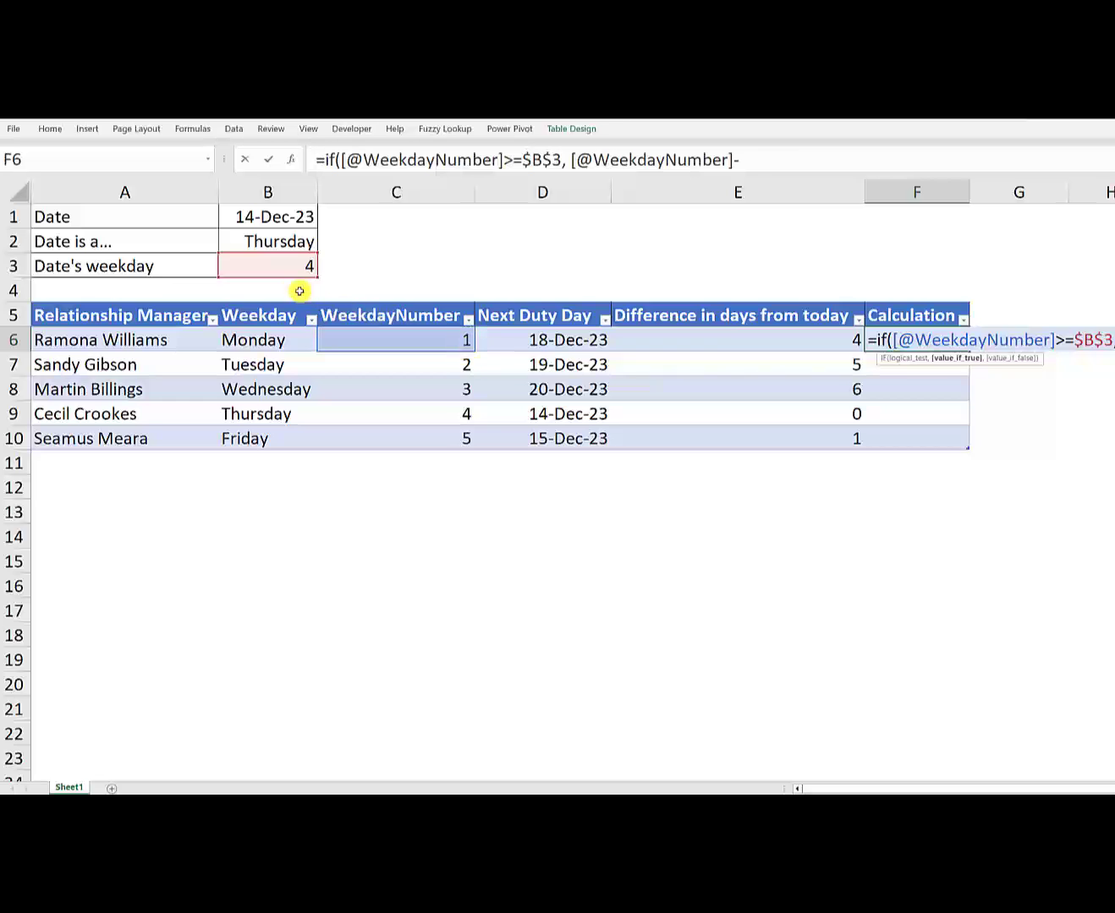
{"action": "left_click", "coordinate": [297, 266]}
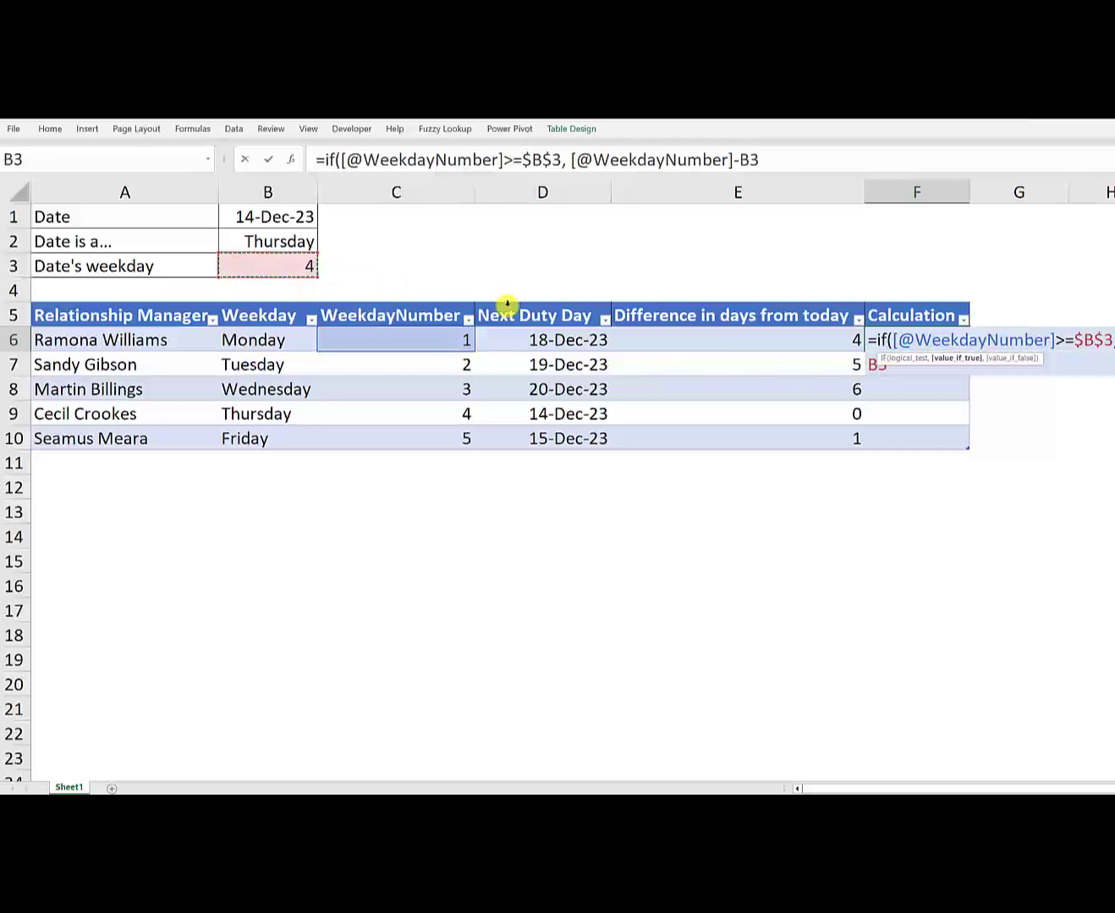
{"action": "key", "text": "F4"}
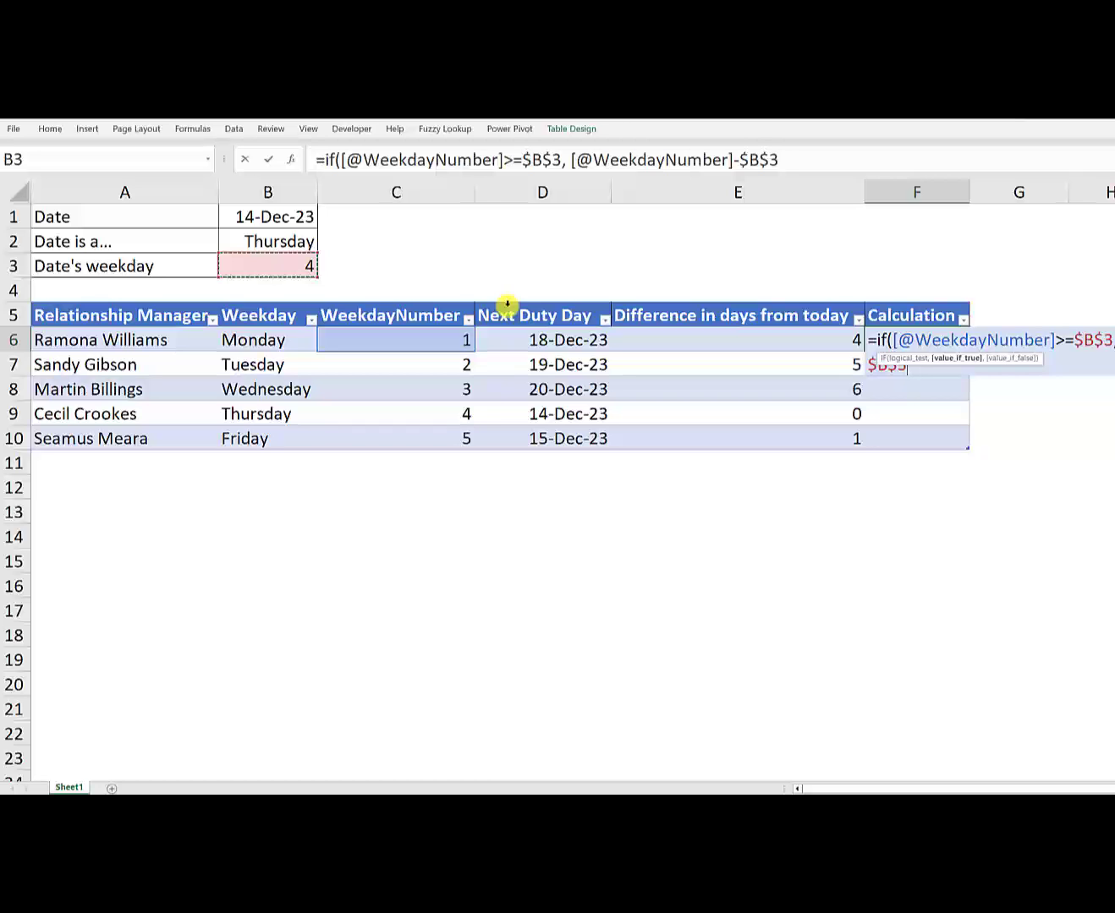
{"action": "type", "text": ","}
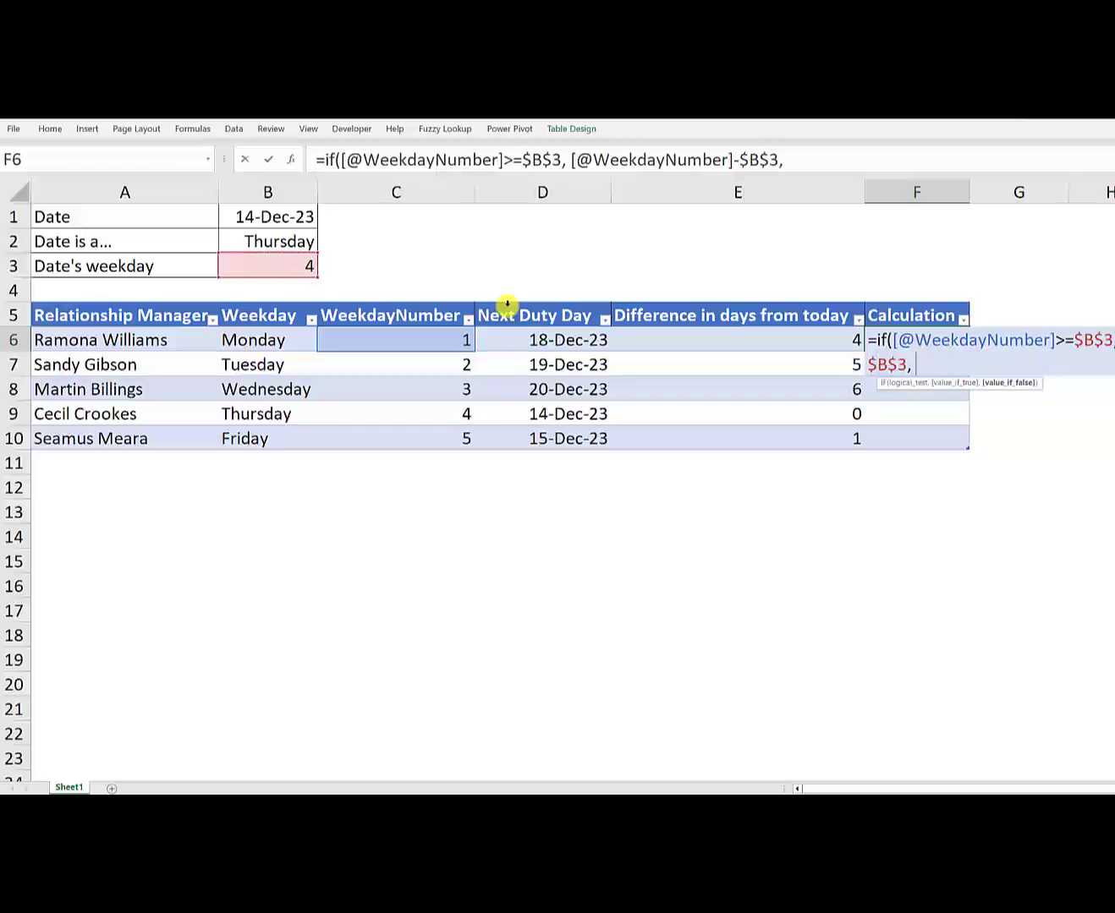
{"action": "type", "text": " 7"}
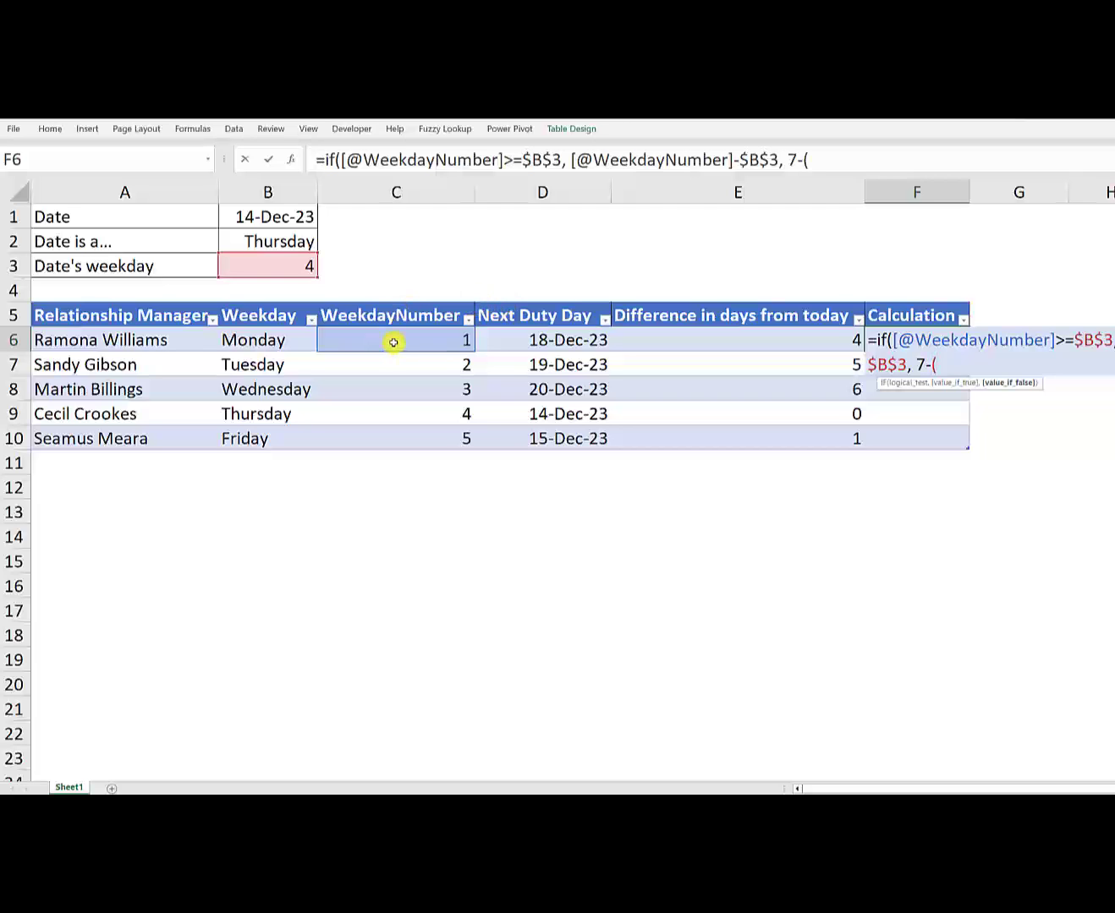
{"action": "type", "text": "-("}
{"action": "left_click", "coordinate": [301, 266]}
{"action": "type", "text": "-"}
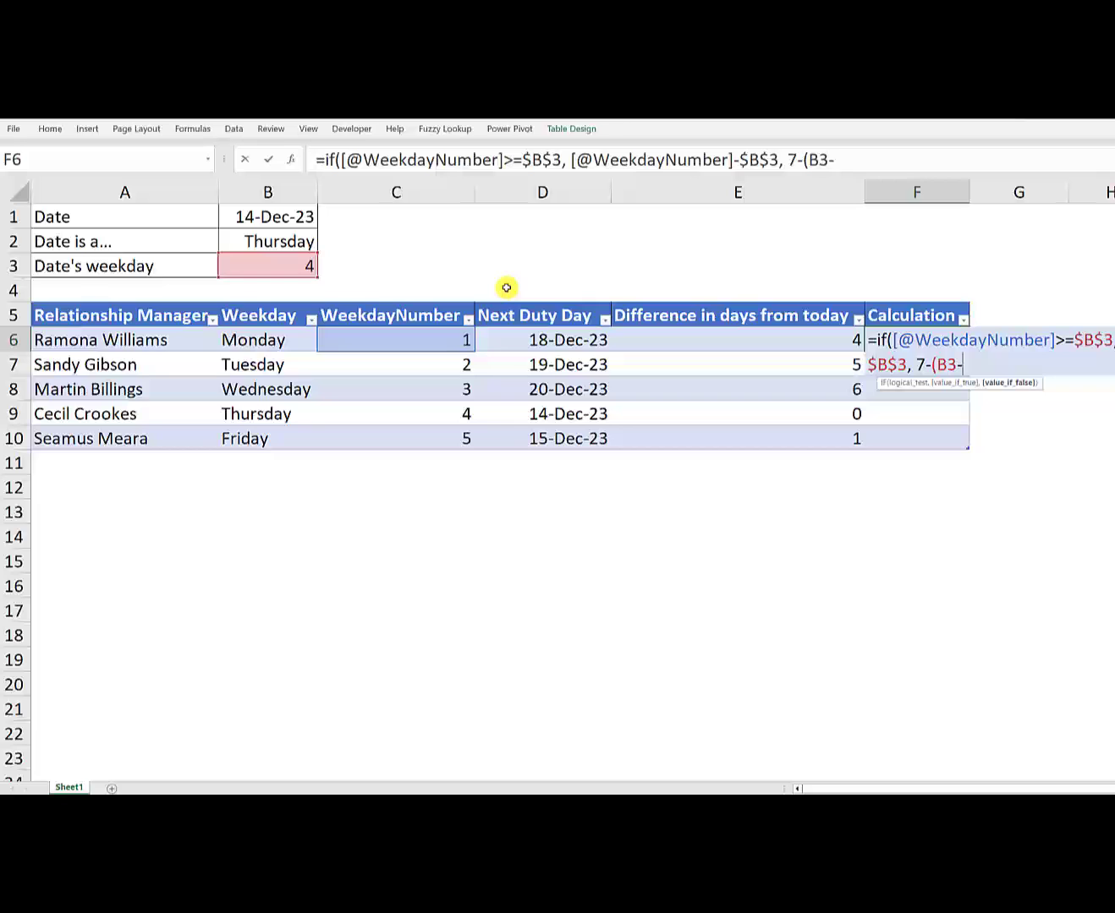
{"action": "key", "text": "F4"}
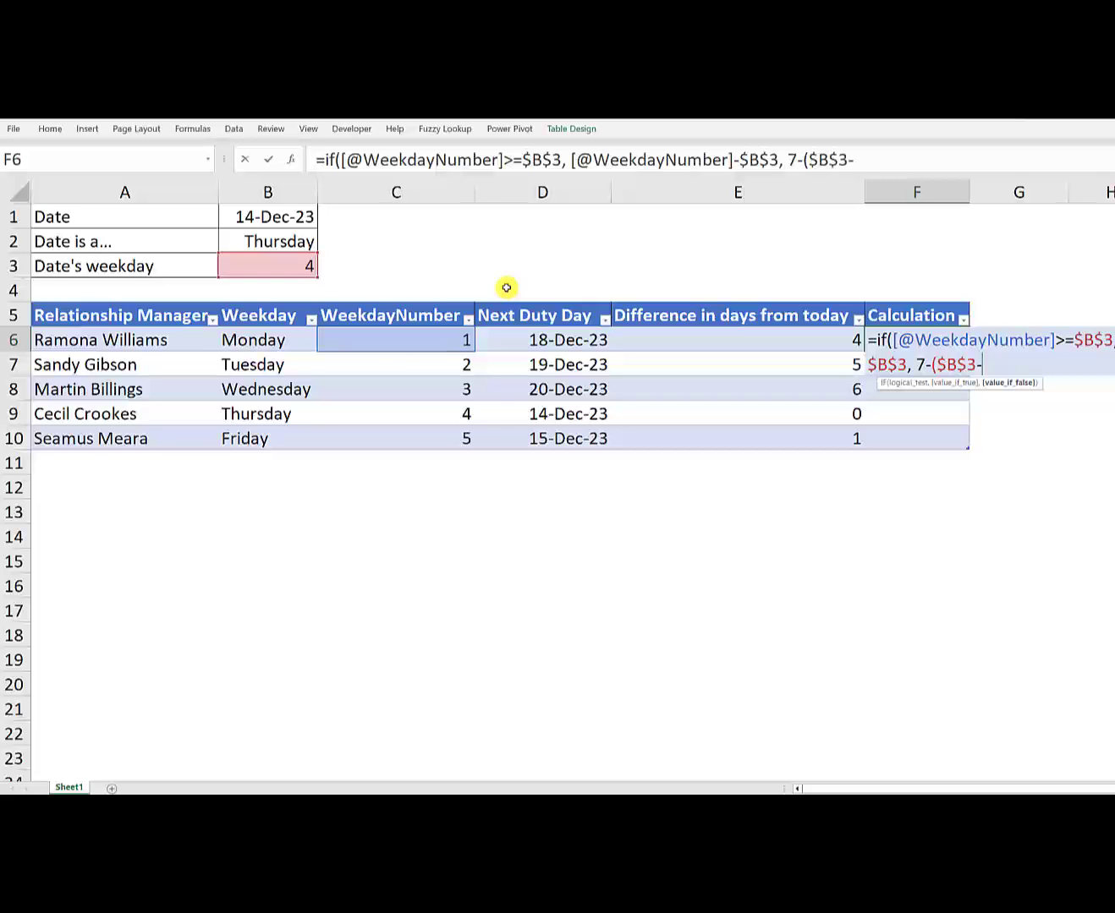
{"action": "left_click", "coordinate": [393, 342]}
{"action": "type", "text": "))"}
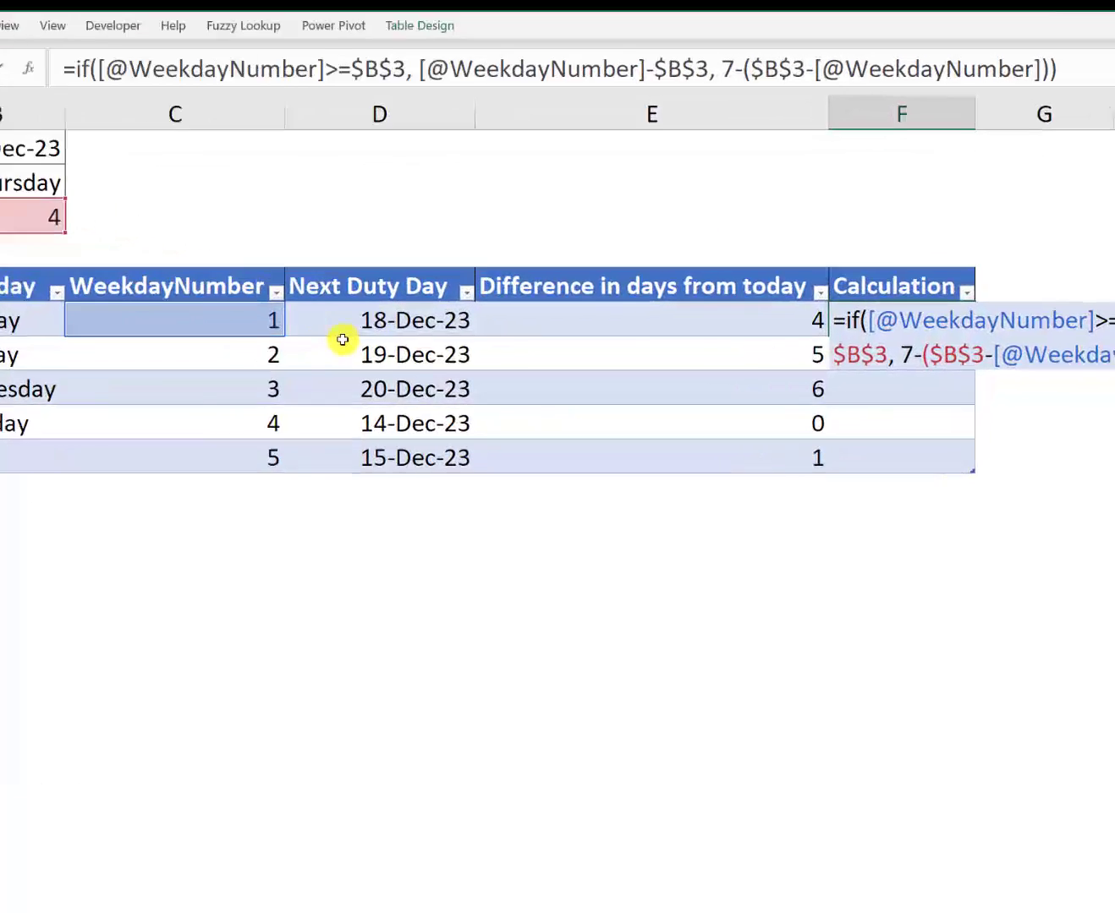
{"action": "key", "text": "Return"}
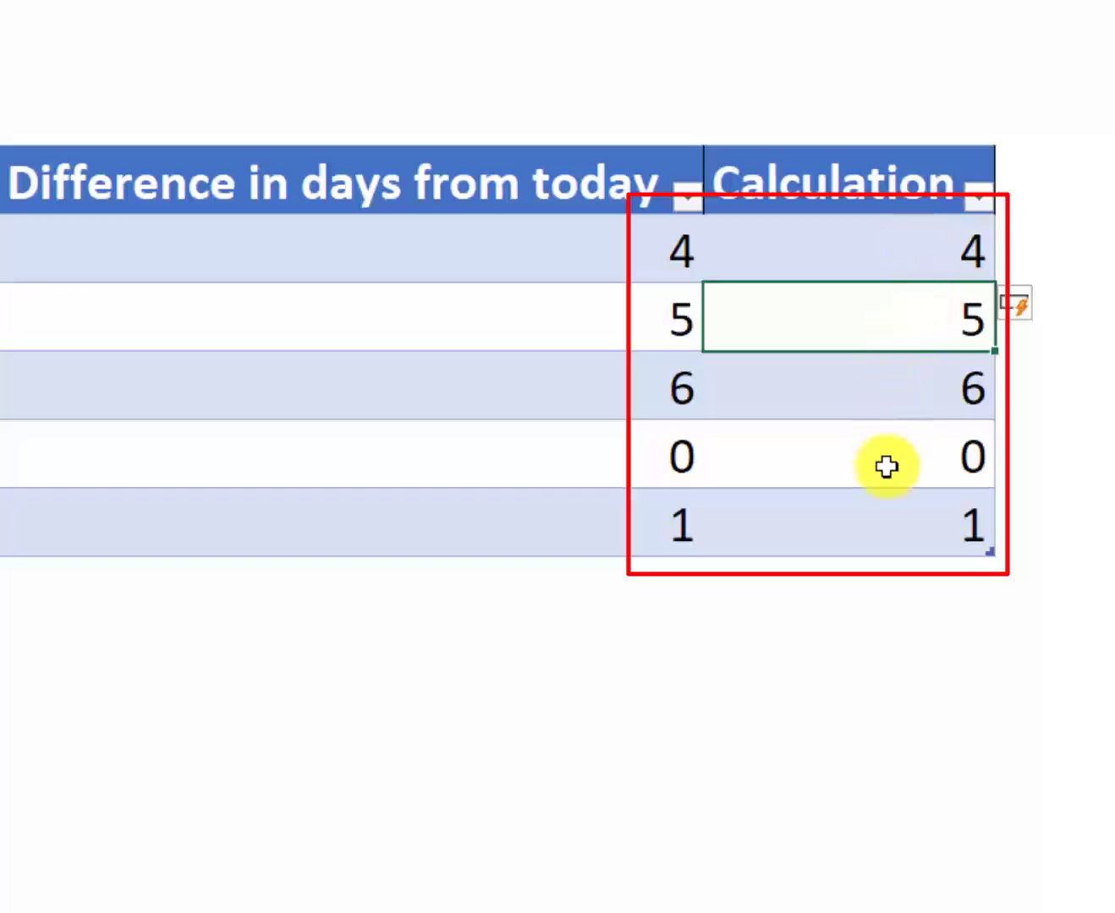
- Compare the Calculation column with Difference in days from today and review the formula in F6
{"action": "left_click_drag", "start_coordinate": [543, 317], "coordinate": [540, 499]}
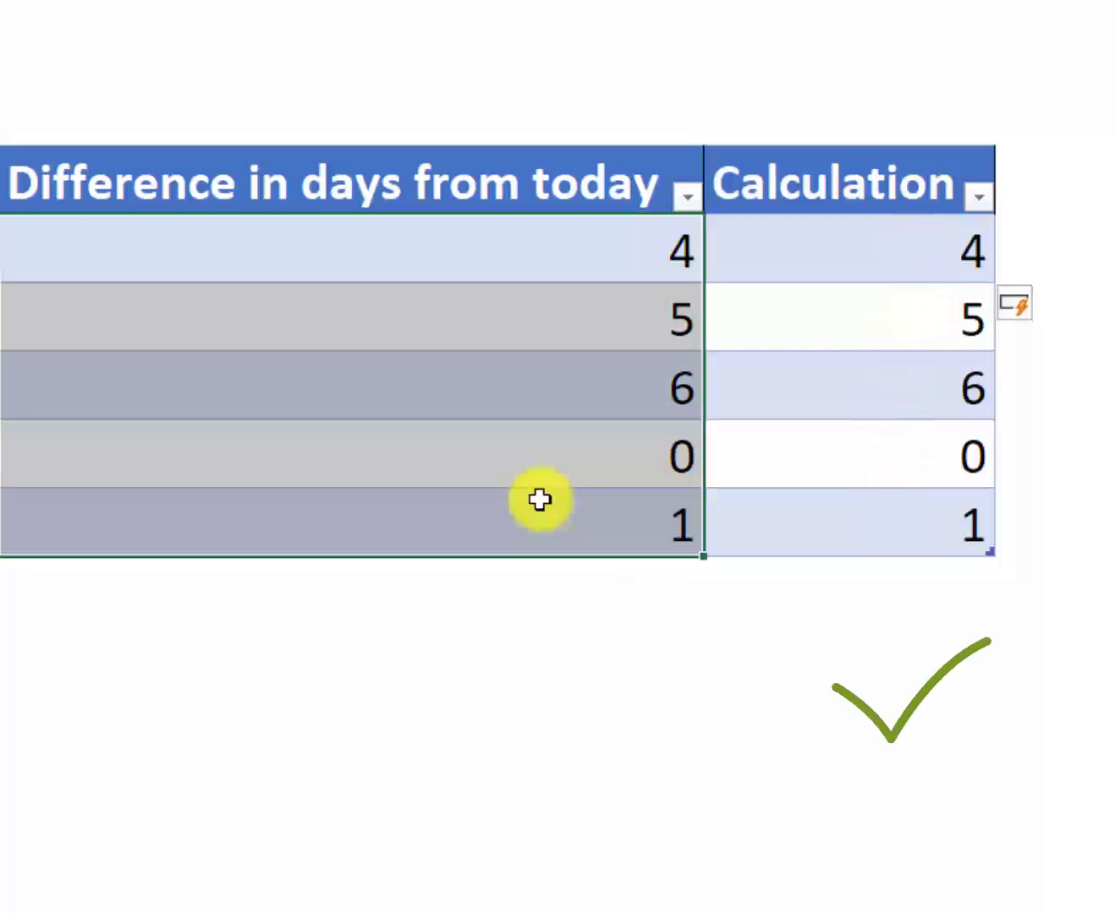
{"action": "left_click", "coordinate": [842, 250]}
{"action": "left_click_drag", "start_coordinate": [842, 250], "coordinate": [841, 524]}
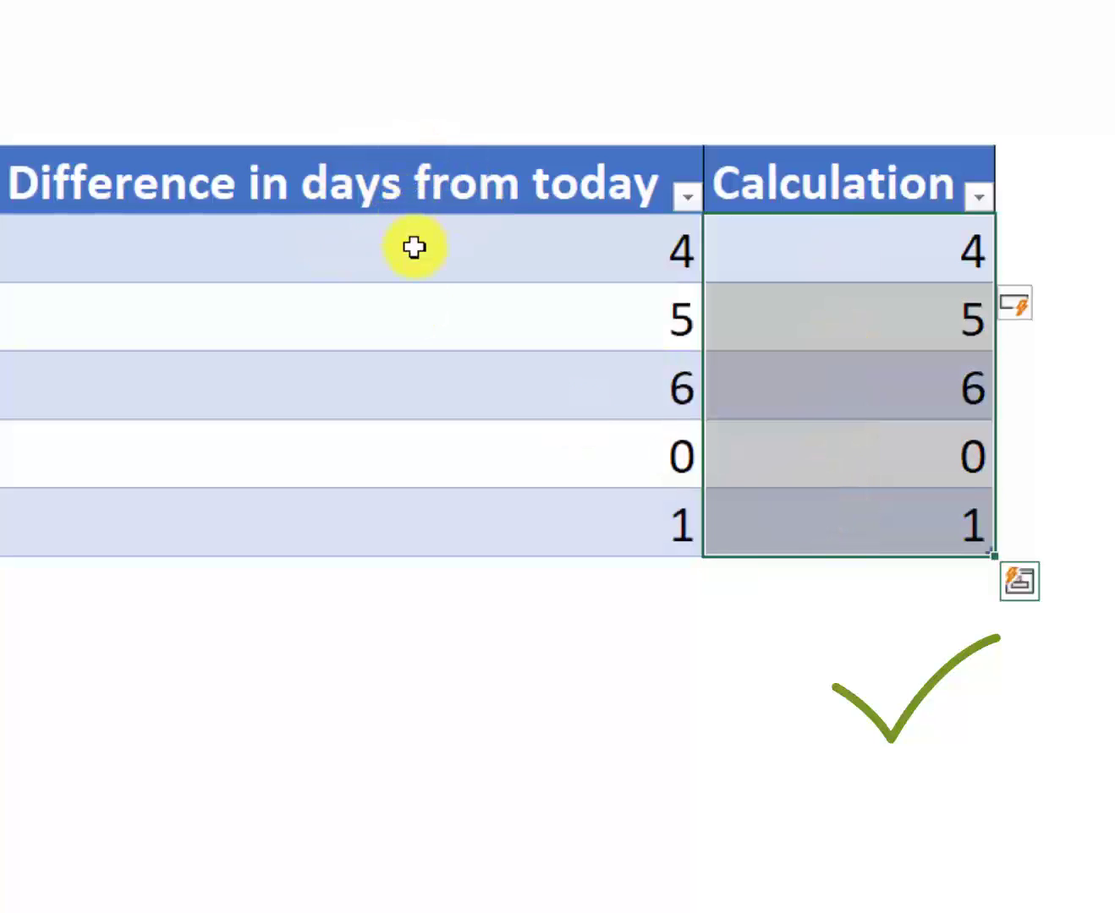
{"action": "left_click", "coordinate": [895, 256]}
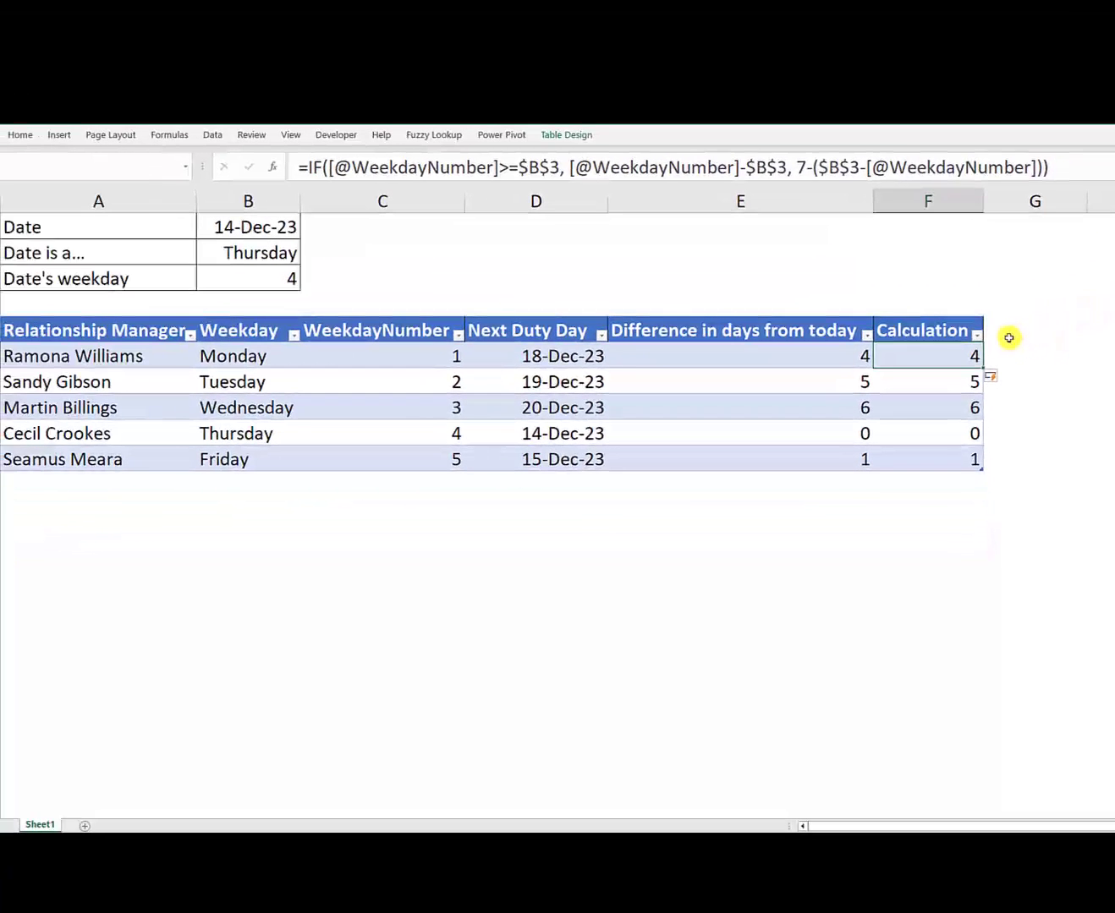
- Add another table column headed Next Duty Day in G5, next to Calculation
{"action": "left_click", "coordinate": [1011, 335]}
{"action": "type", "text": "Nex"}
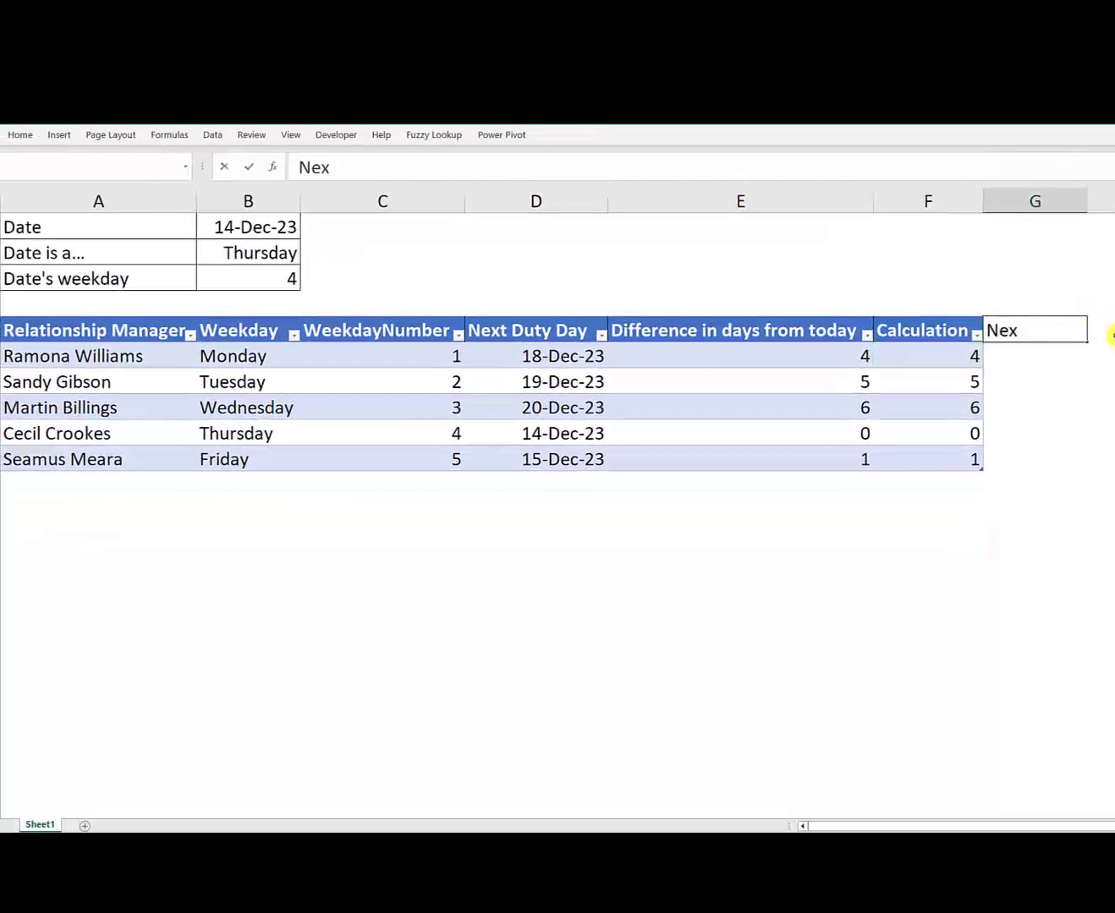
{"action": "type", "text": "d"}
{"action": "key", "text": "BackSpace"}
{"action": "key", "text": "BackSpace"}
{"action": "type", "text": "t Dut"}
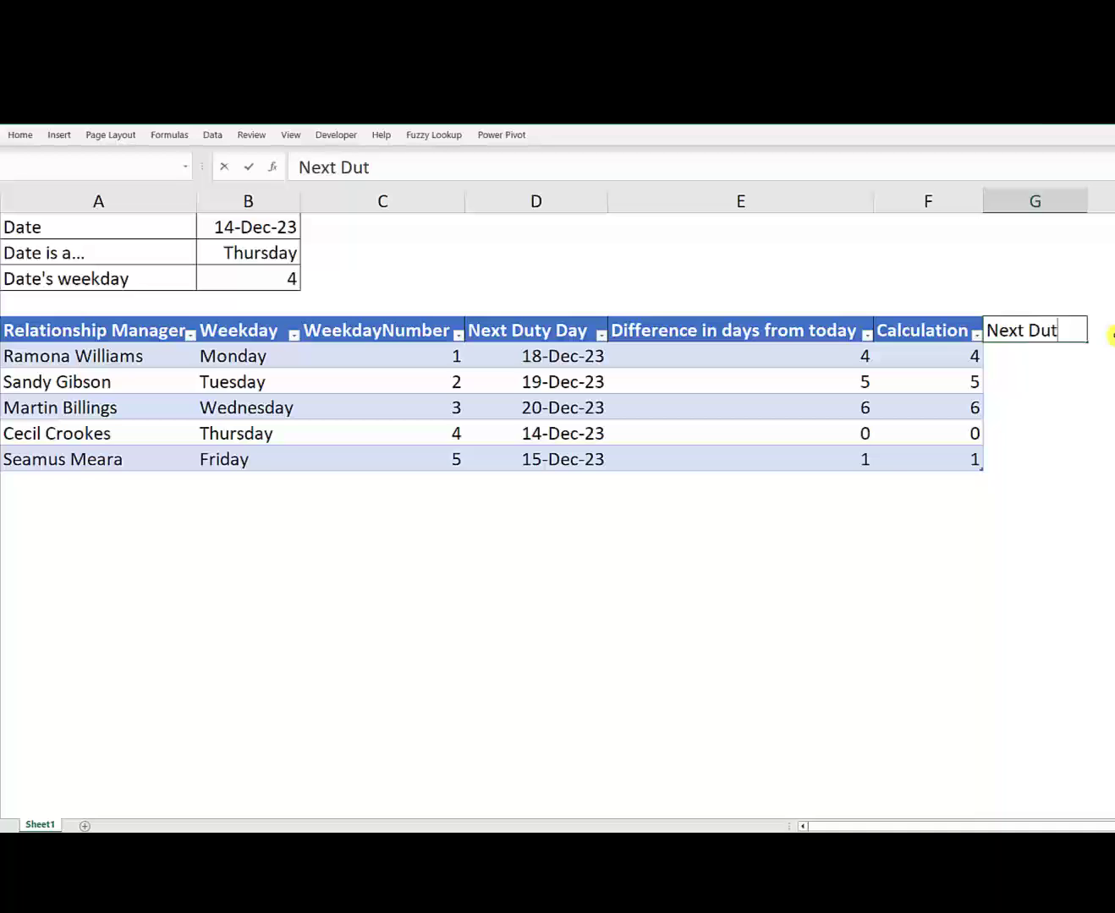
{"action": "type", "text": "y Day"}
{"action": "key", "text": "Return"}
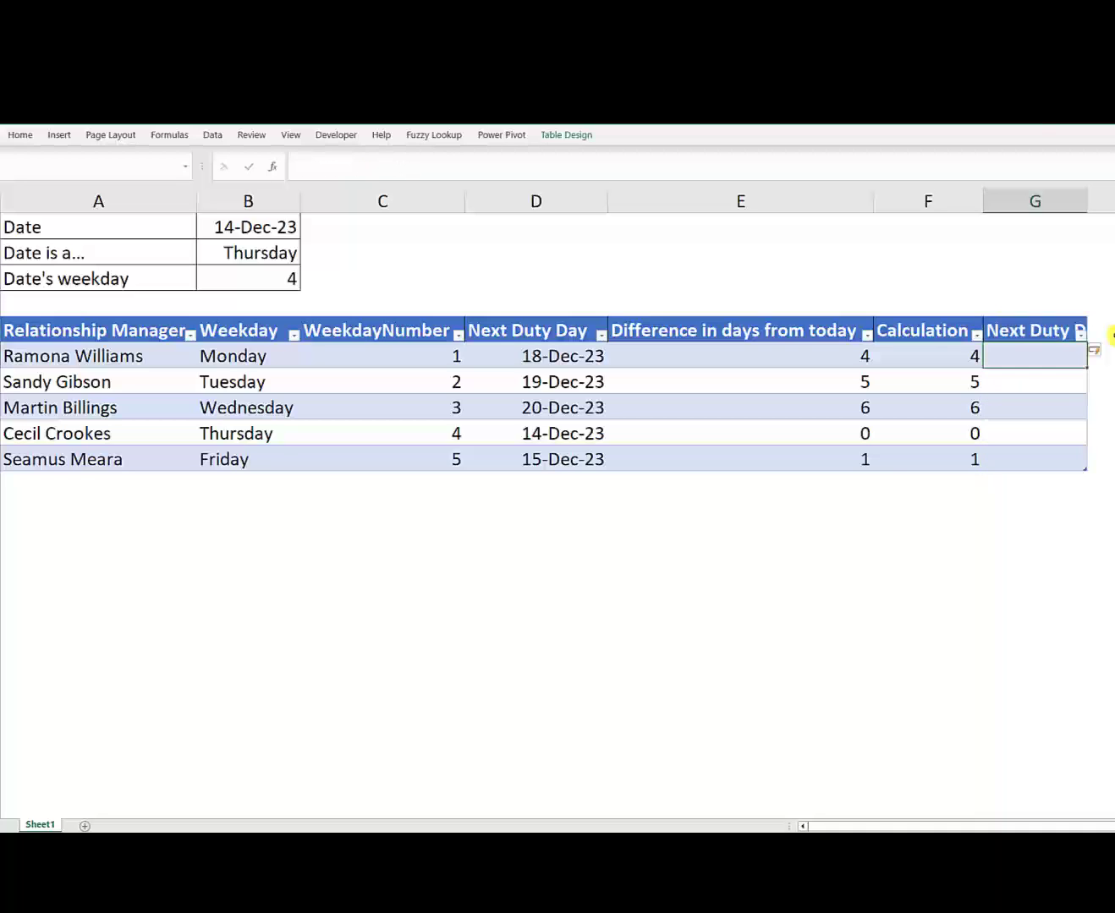
{"action": "type", "text": "=B1"}
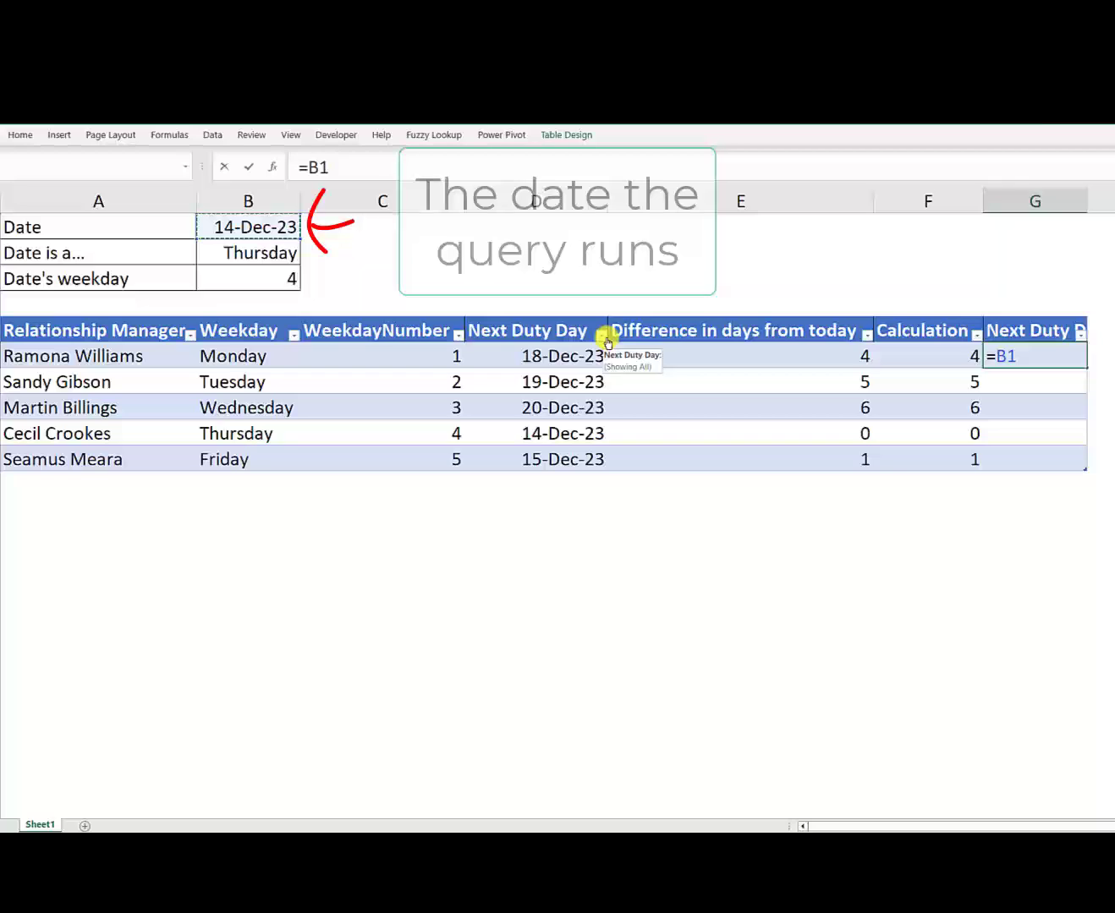
{"action": "key", "text": "F4"}
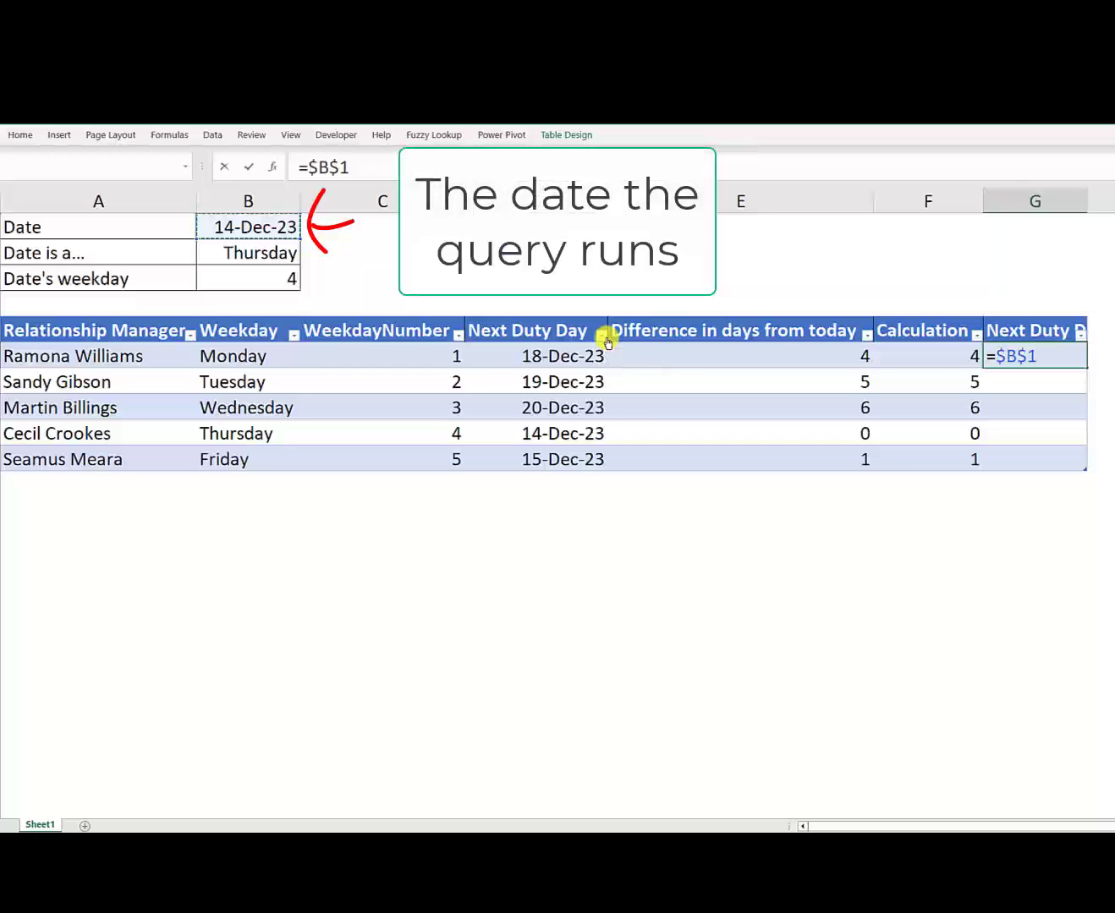
{"action": "type", "text": "+"}
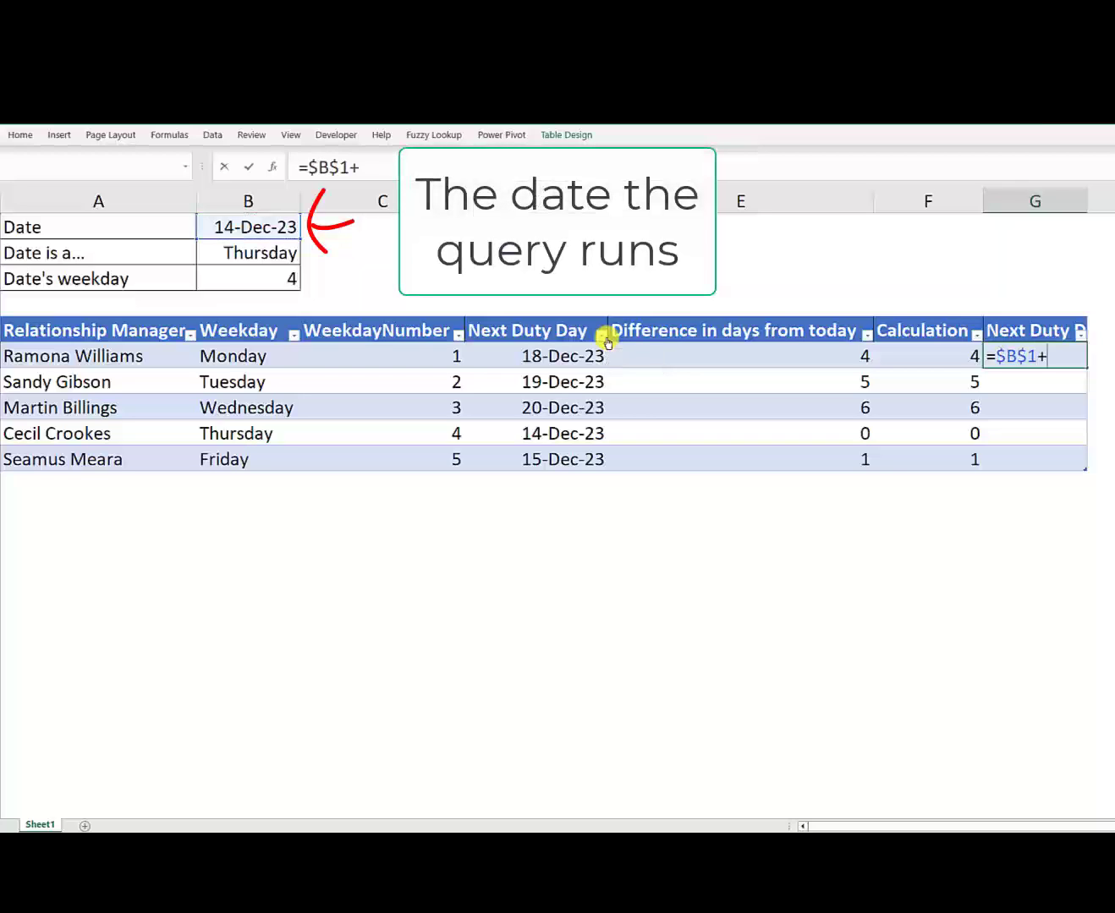
{"action": "left_click", "coordinate": [927, 353]}
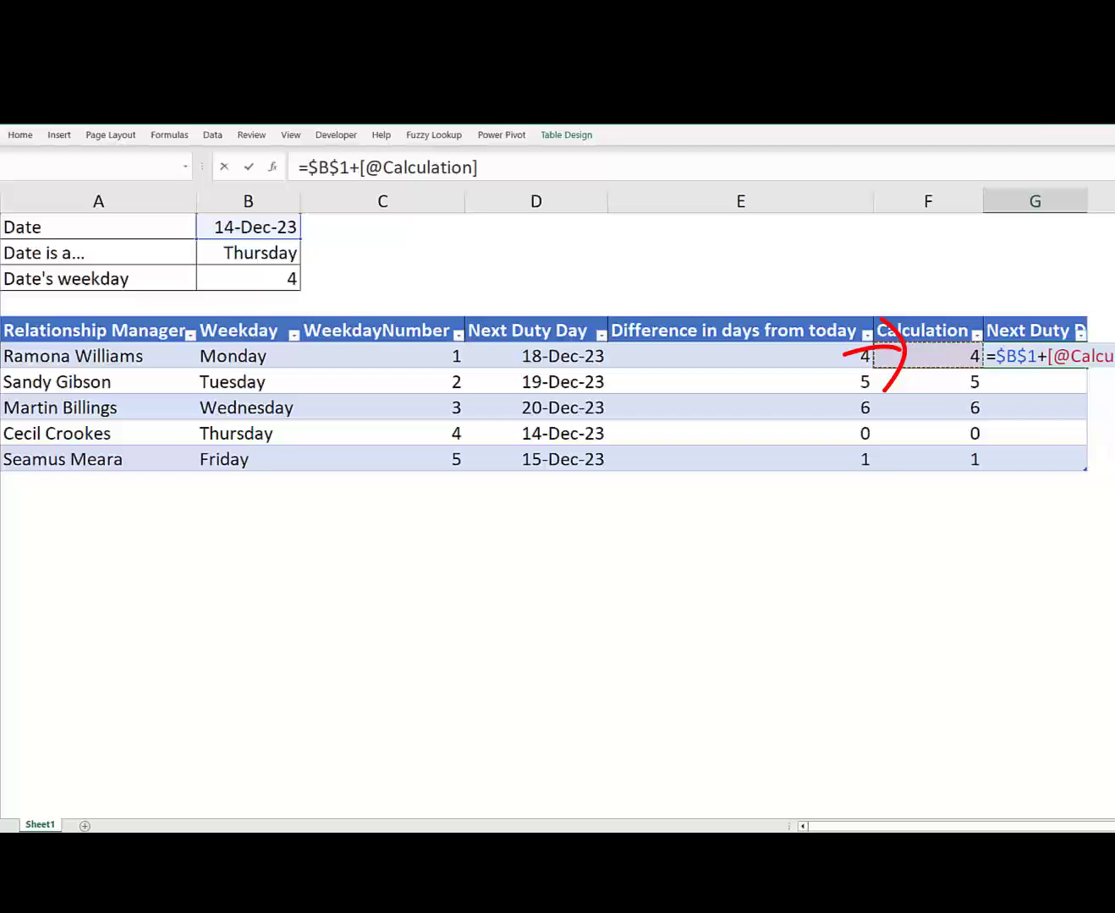
{"action": "key", "text": "Return"}
- Check each date in G6 to G10 against the original Next Duty Day column
{"action": "left_click", "coordinate": [1038, 359]}
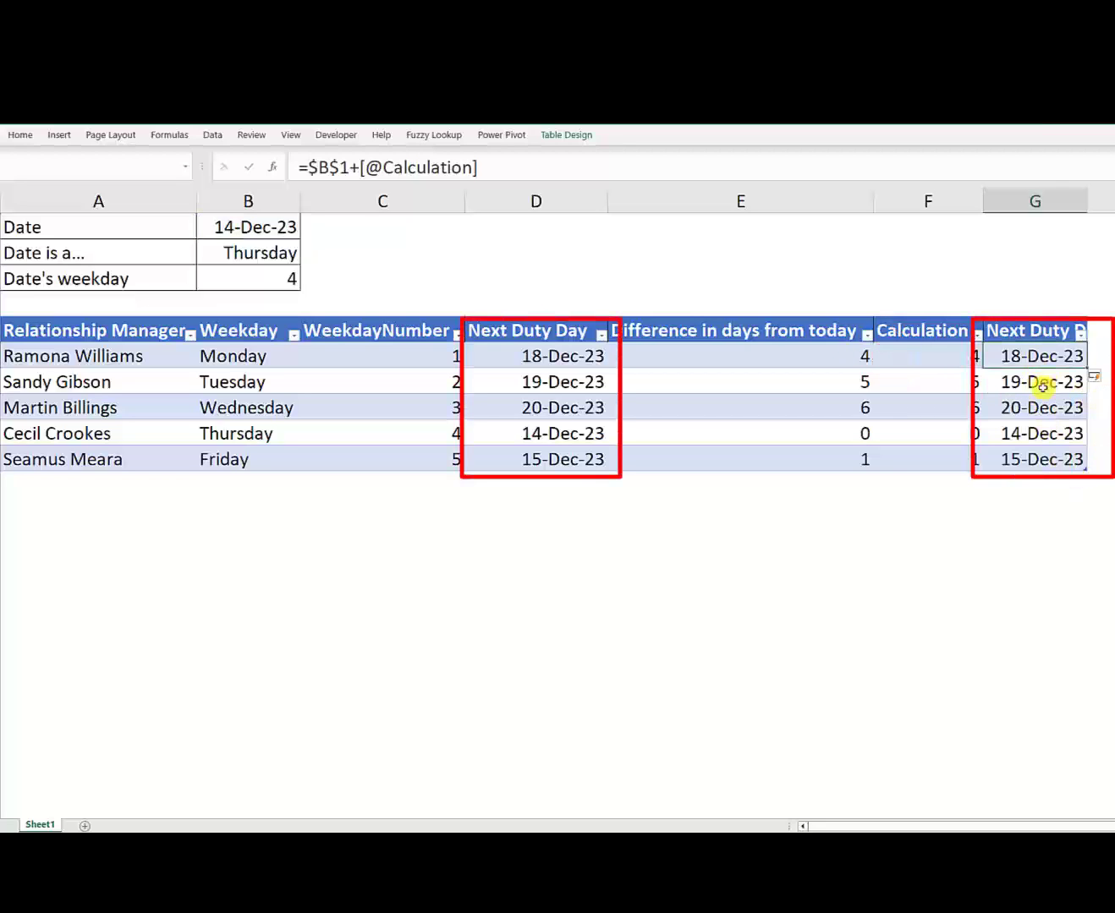
{"action": "left_click", "coordinate": [1039, 385]}
{"action": "left_click", "coordinate": [1039, 408]}
{"action": "left_click", "coordinate": [1038, 433]}
{"action": "left_click", "coordinate": [1038, 461]}
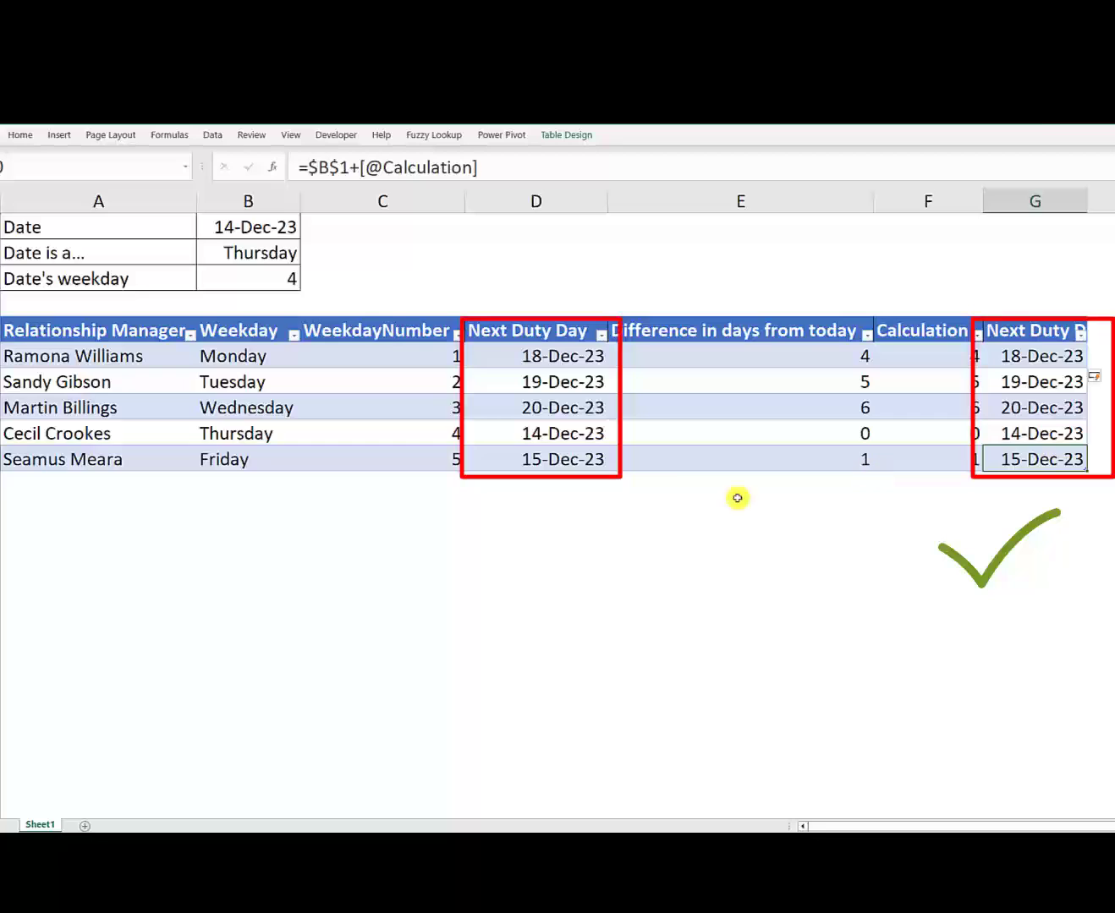
- Shift the test date in B1 four days ahead with the formula =TODAY()+4
{"action": "left_click", "coordinate": [247, 226]}
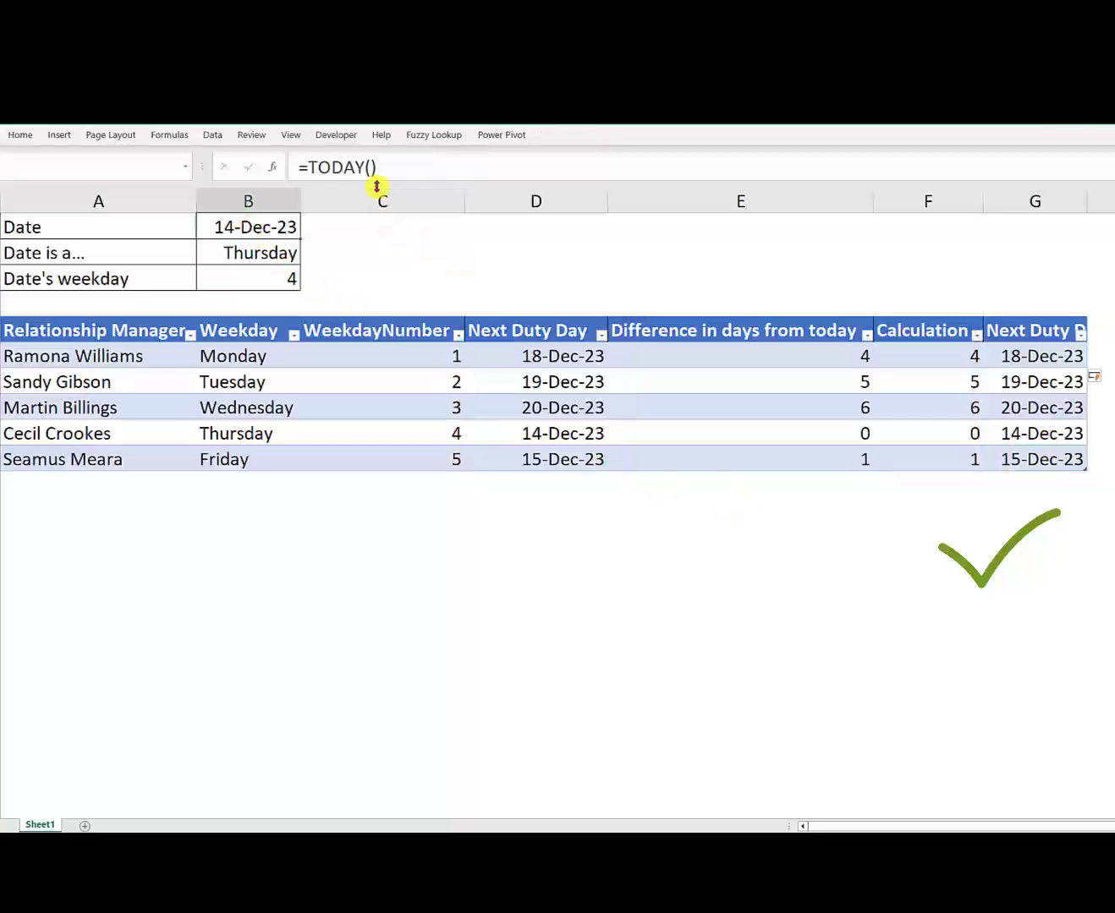
{"action": "left_click", "coordinate": [428, 164]}
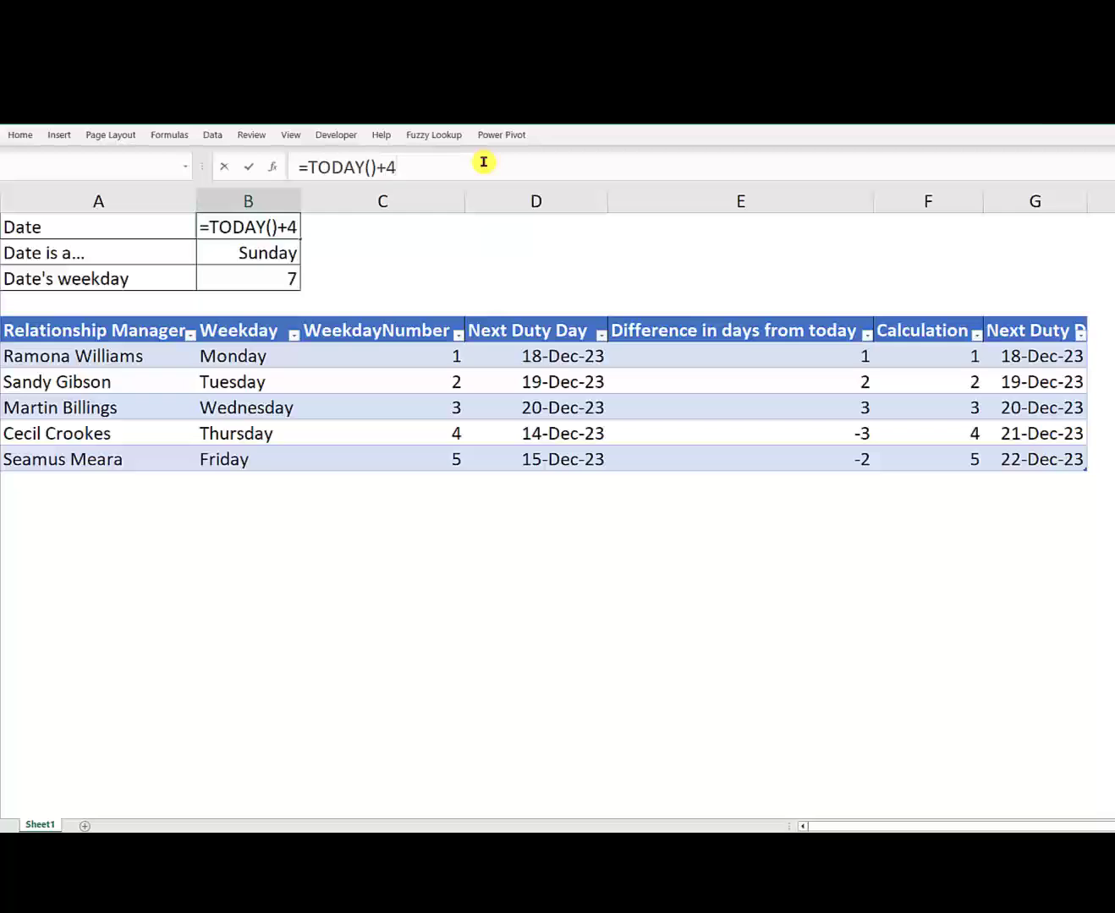
{"action": "key", "text": "Return"}
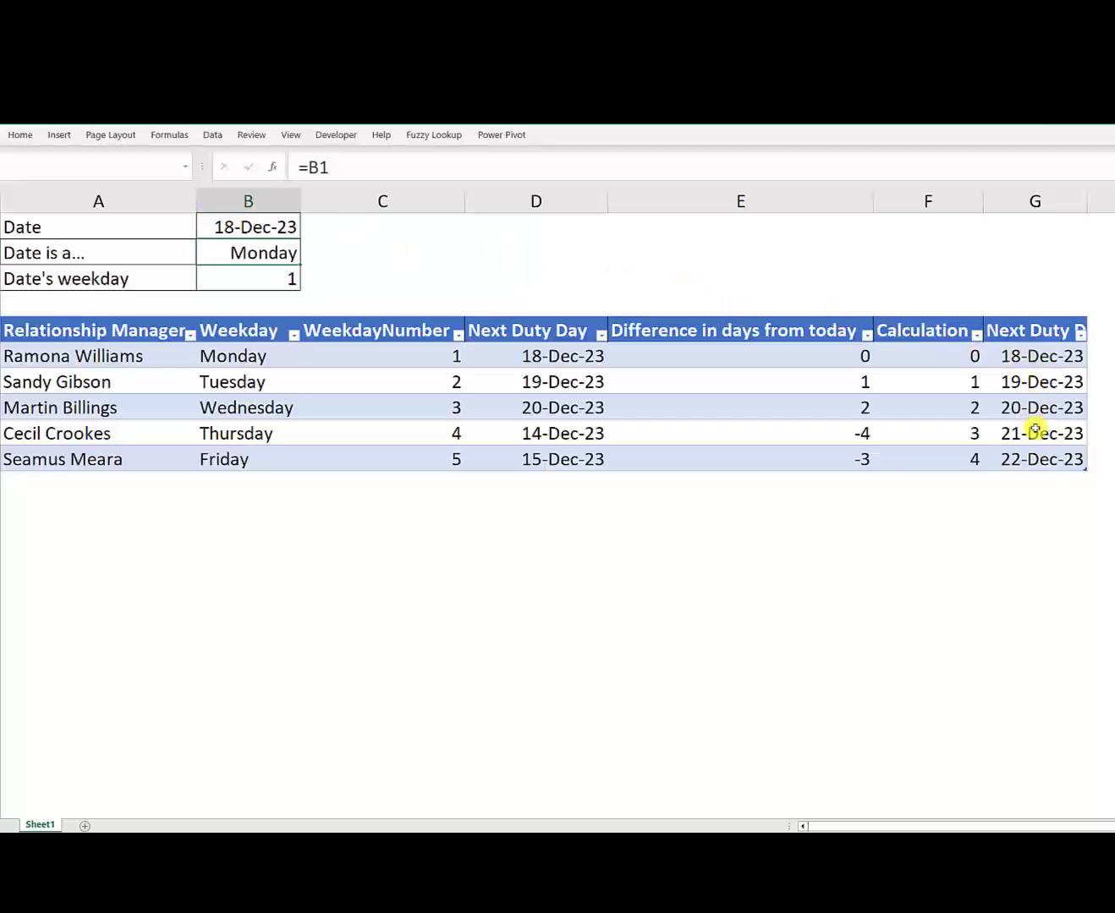
- Change the test date formula in B1 to =TODAY()+5
{"action": "left_click", "coordinate": [243, 228]}
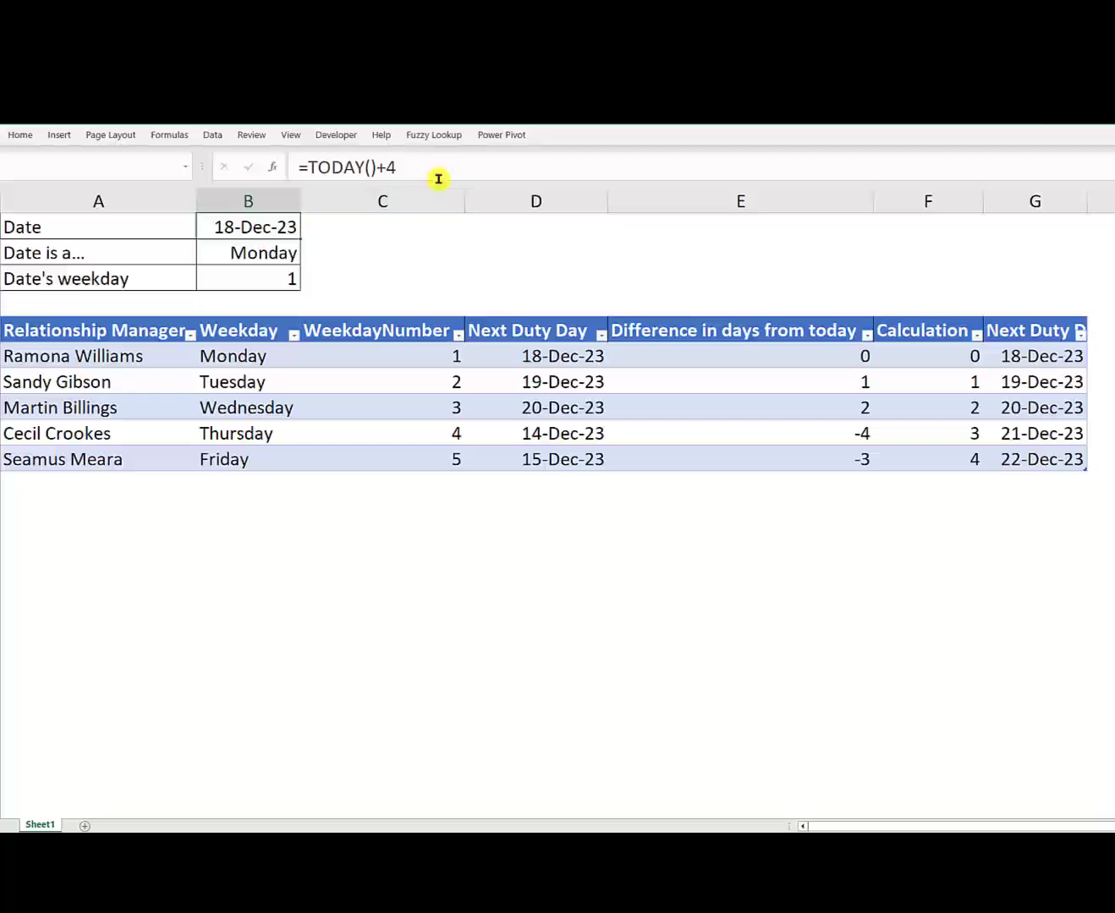
{"action": "left_click", "coordinate": [479, 167]}
{"action": "type", "text": "5"}
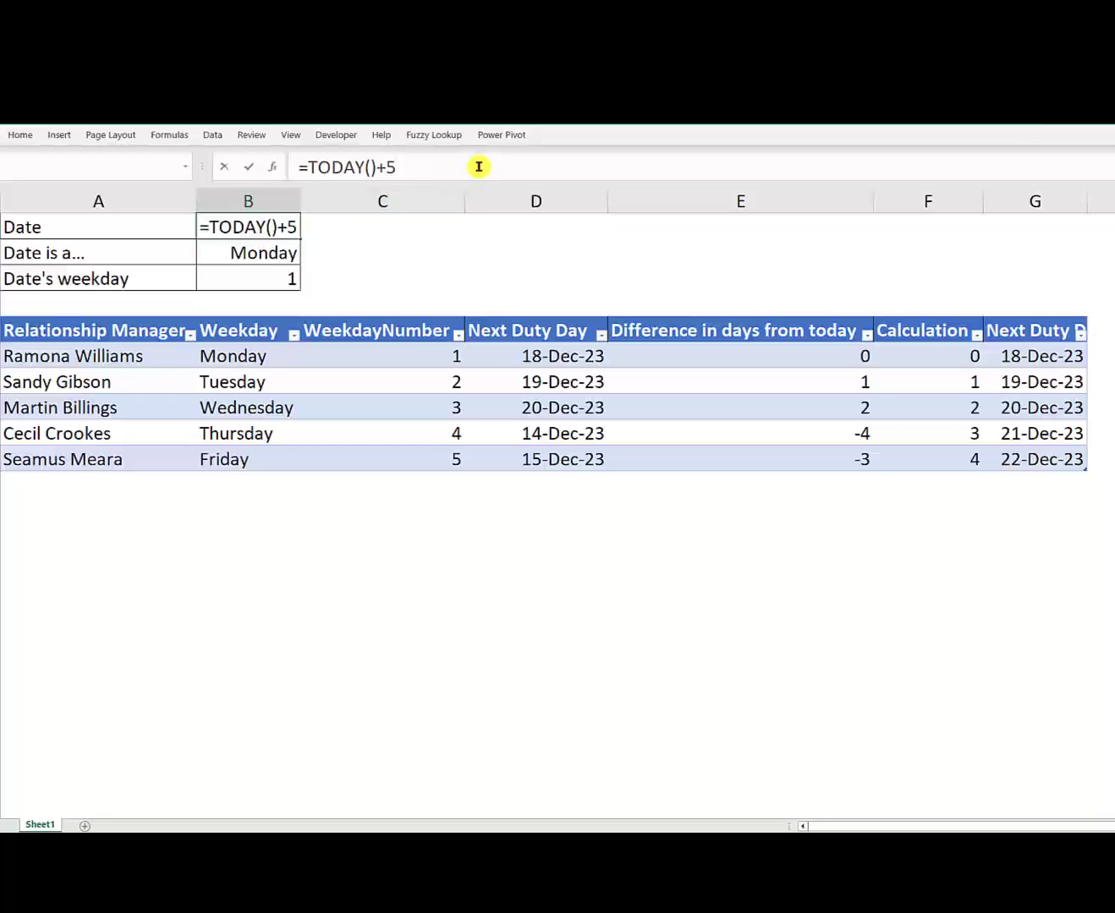
{"action": "key", "text": "Return"}
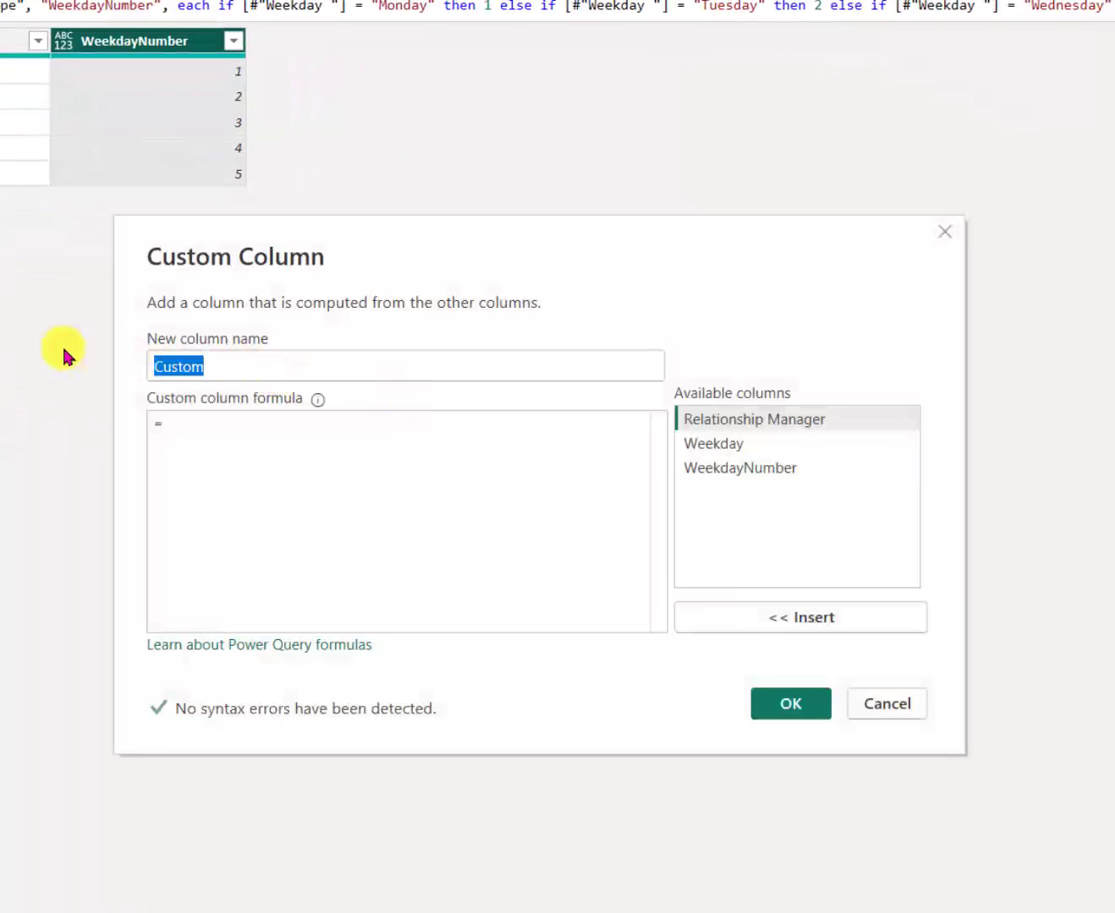
- Name the custom column NextDutyDay and begin its formula with Date.AddDays(DateTime.LocalNow(),
{"action": "type", "text": "NextDuty"}
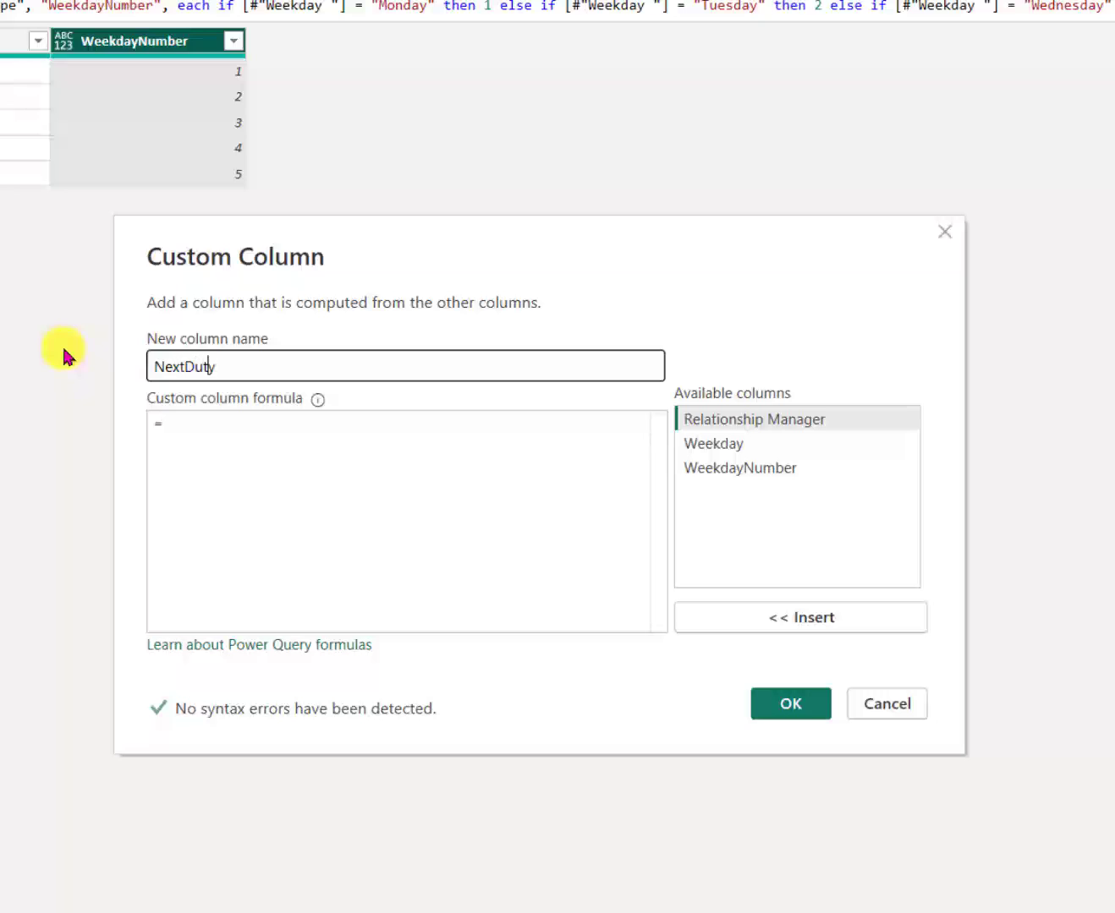
{"action": "type", "text": "Day"}
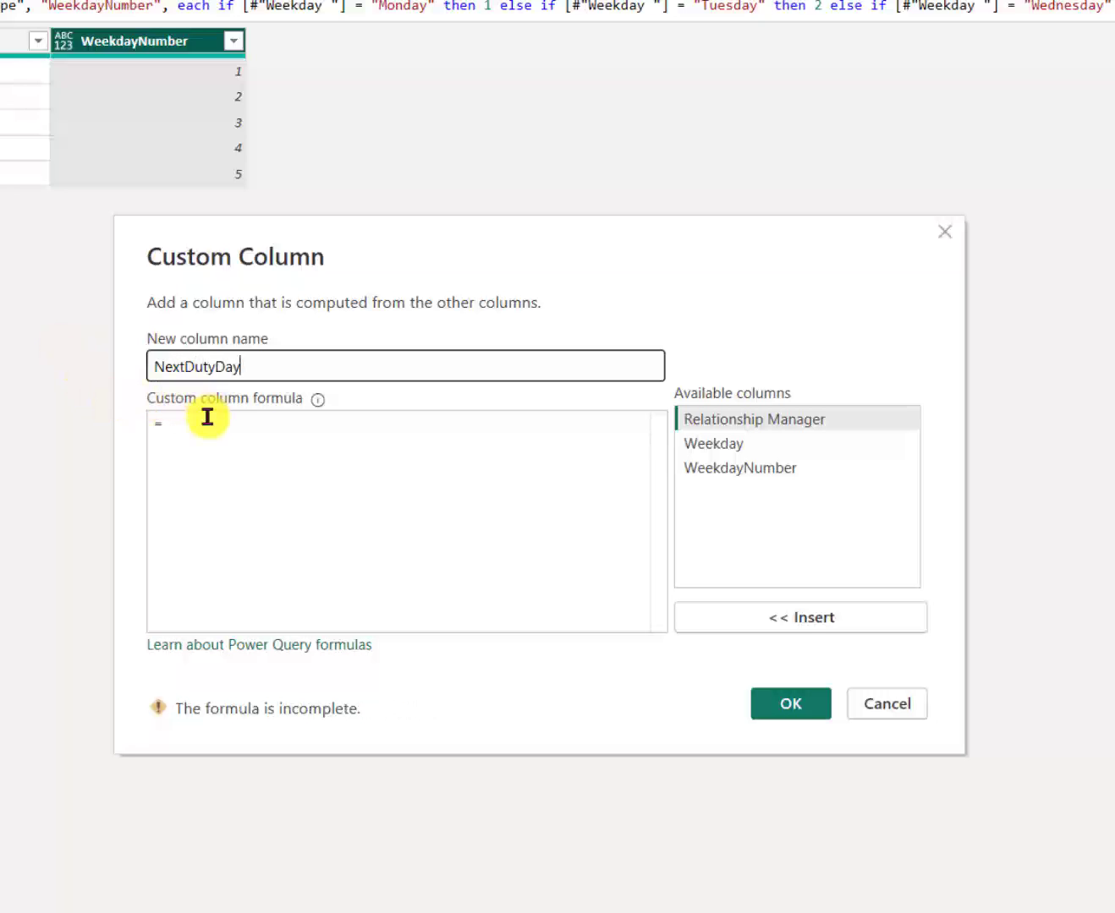
{"action": "left_click", "coordinate": [208, 423]}
{"action": "type", "text": "AddD"}
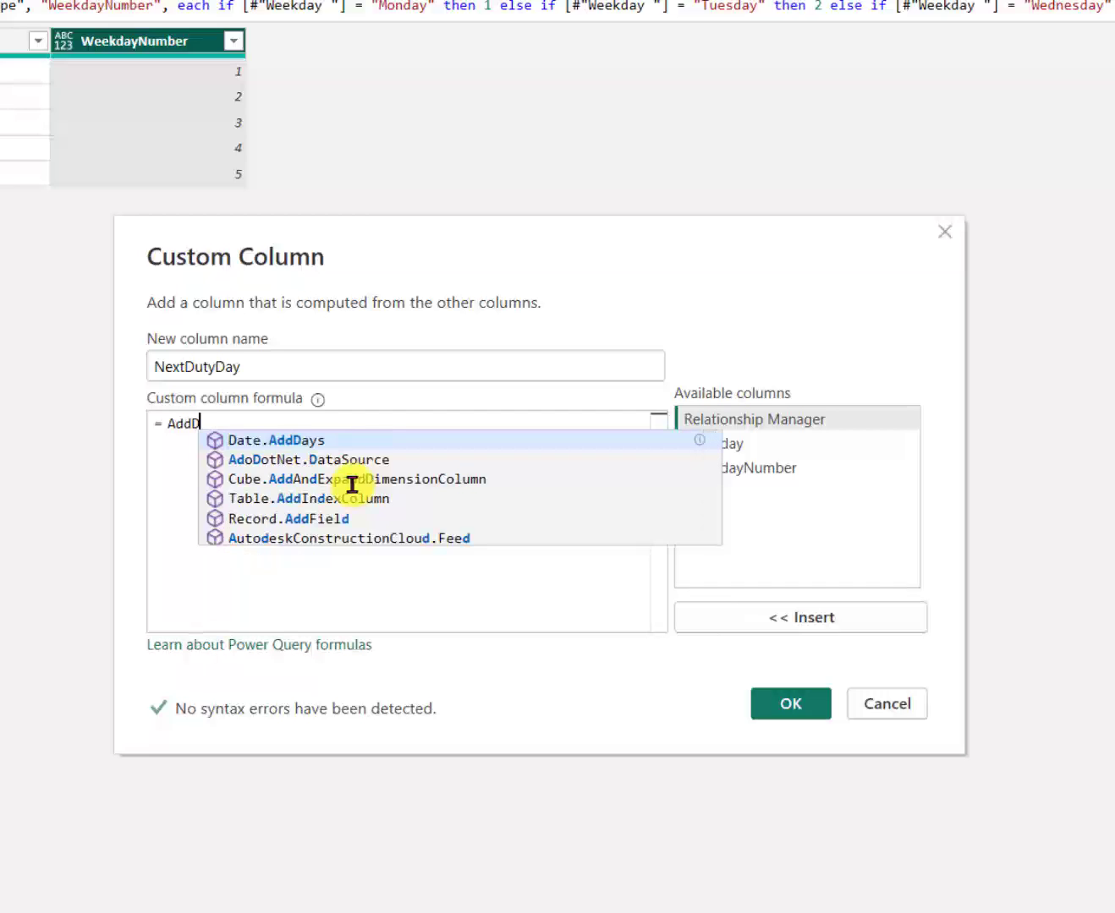
{"action": "type", "text": "a"}
{"action": "key", "text": "Tab"}
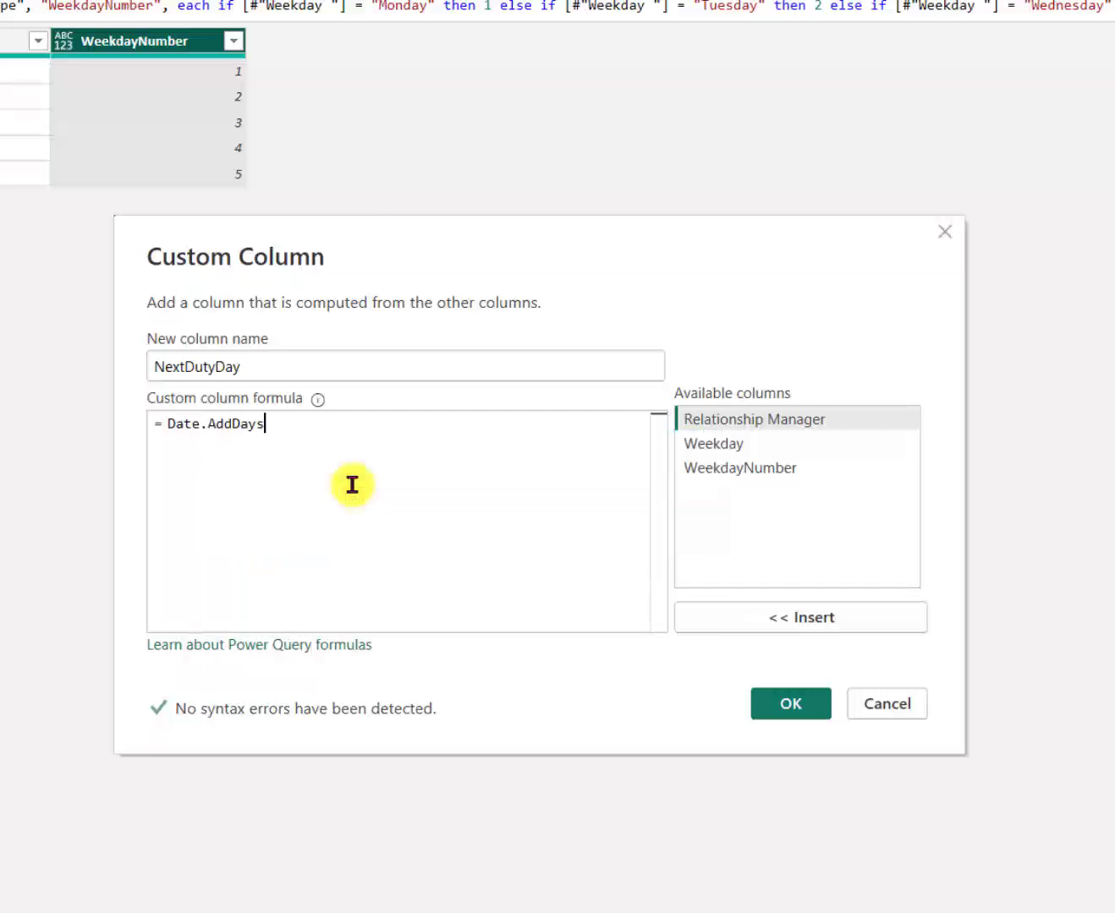
{"action": "type", "text": "("}
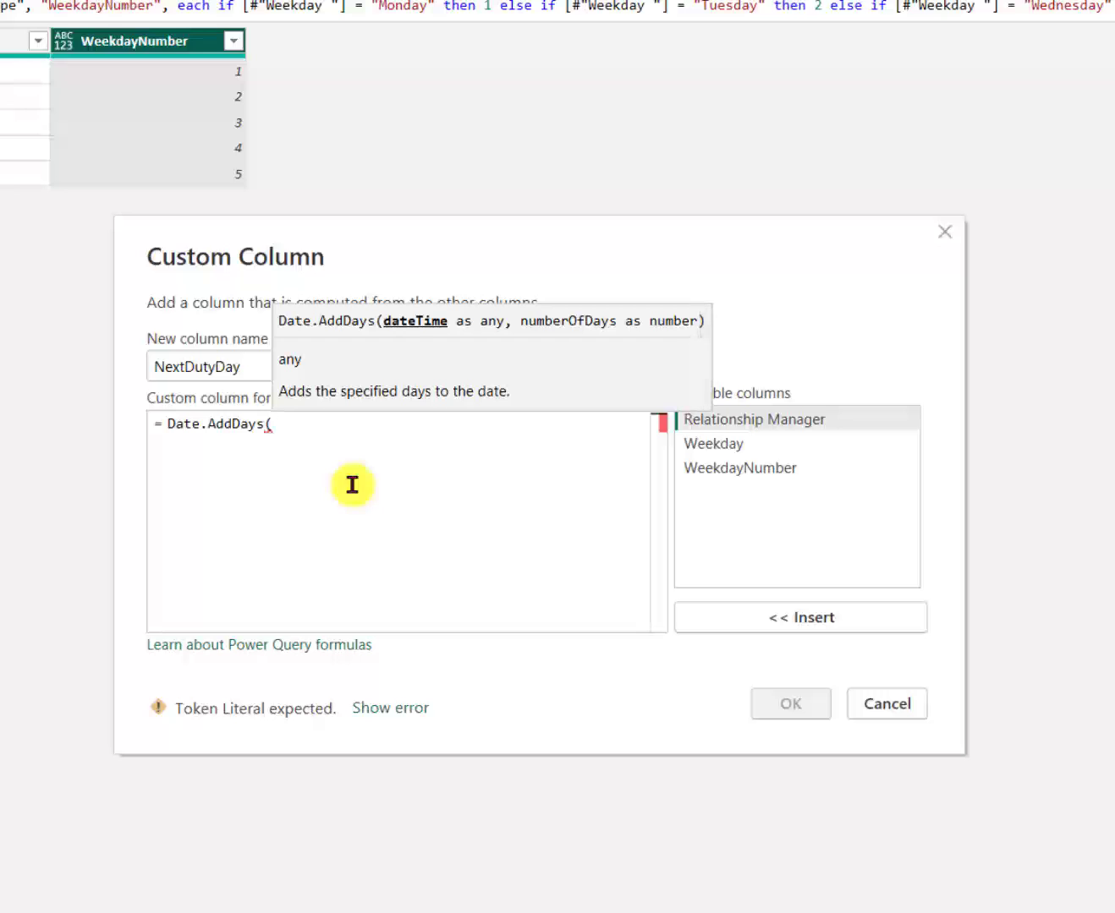
{"action": "type", "text": "DateTime.LocalNow()"}
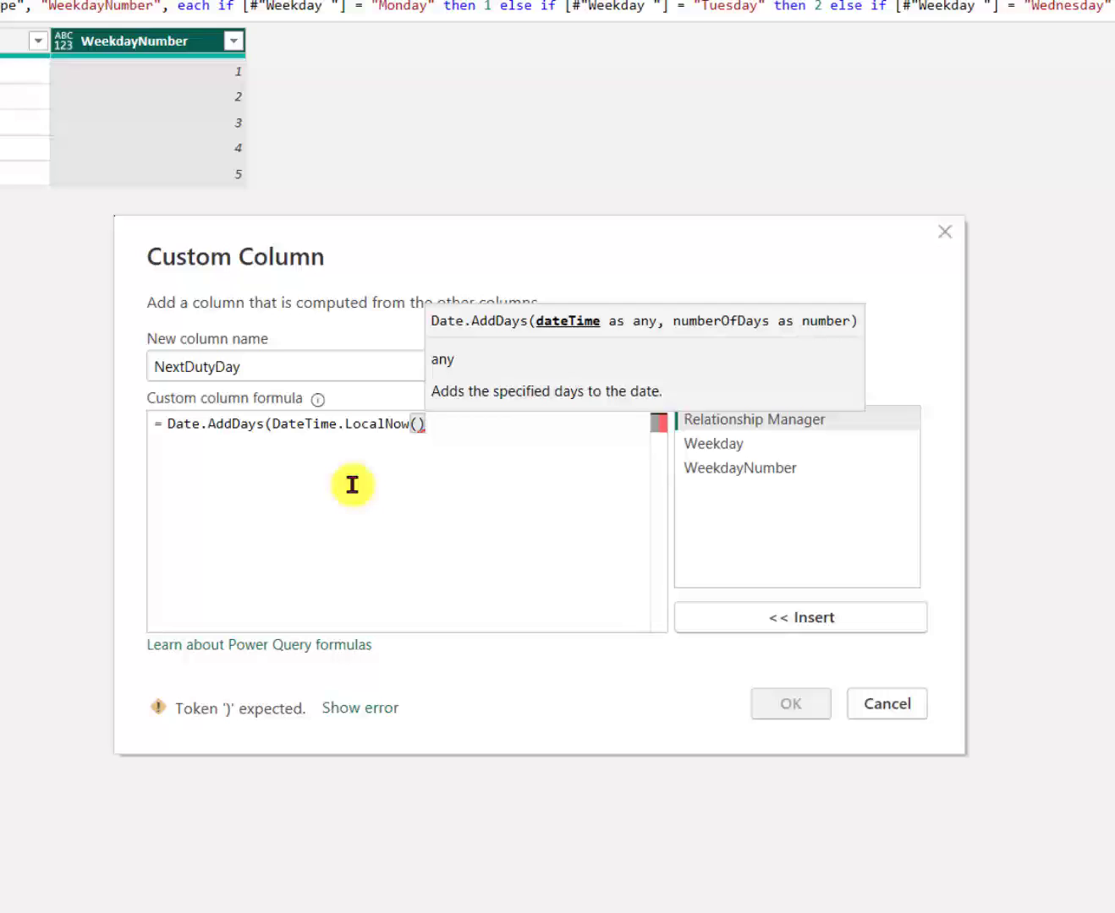
{"action": "type", "text": ","}
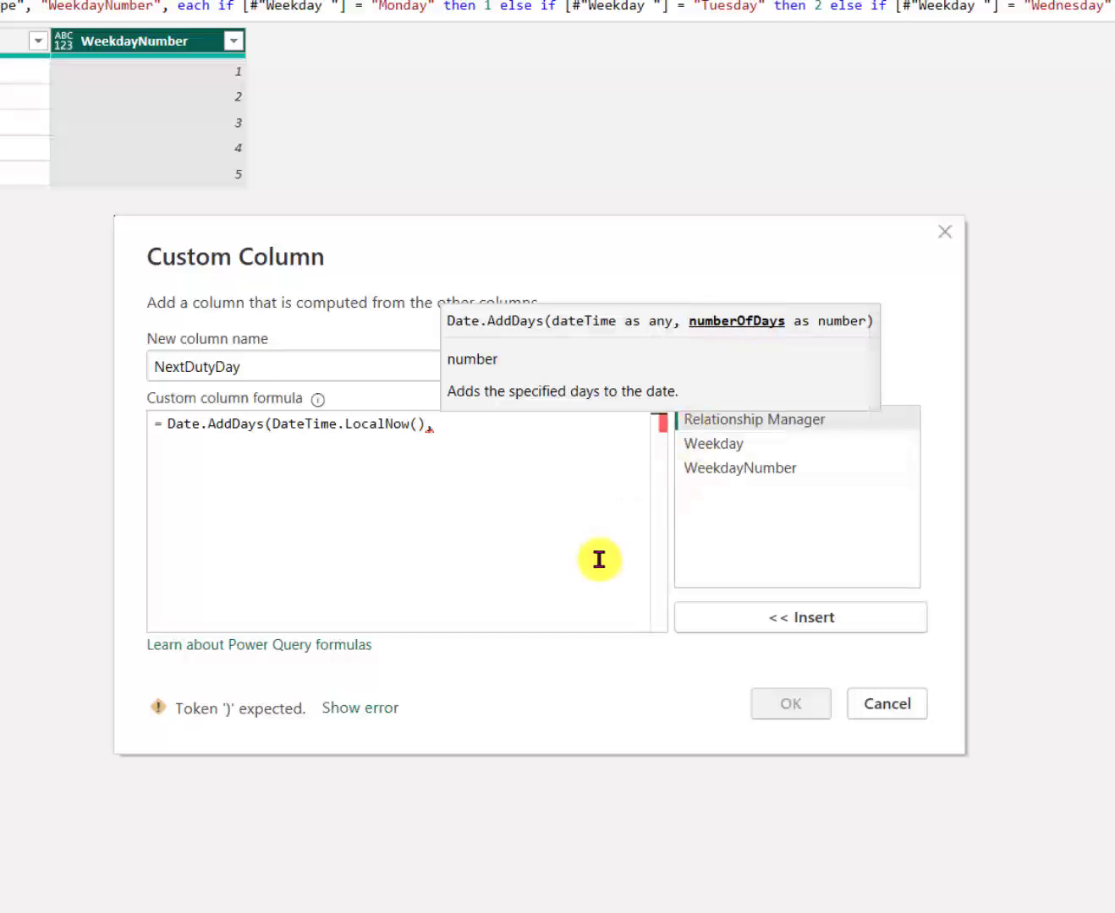
- Add the condition if [WeekdayNumber] >= Date.DayOfWeek(DateTime.LocalNow(),0) on a new line as the number-of-days argument
{"action": "key", "text": "Return"}
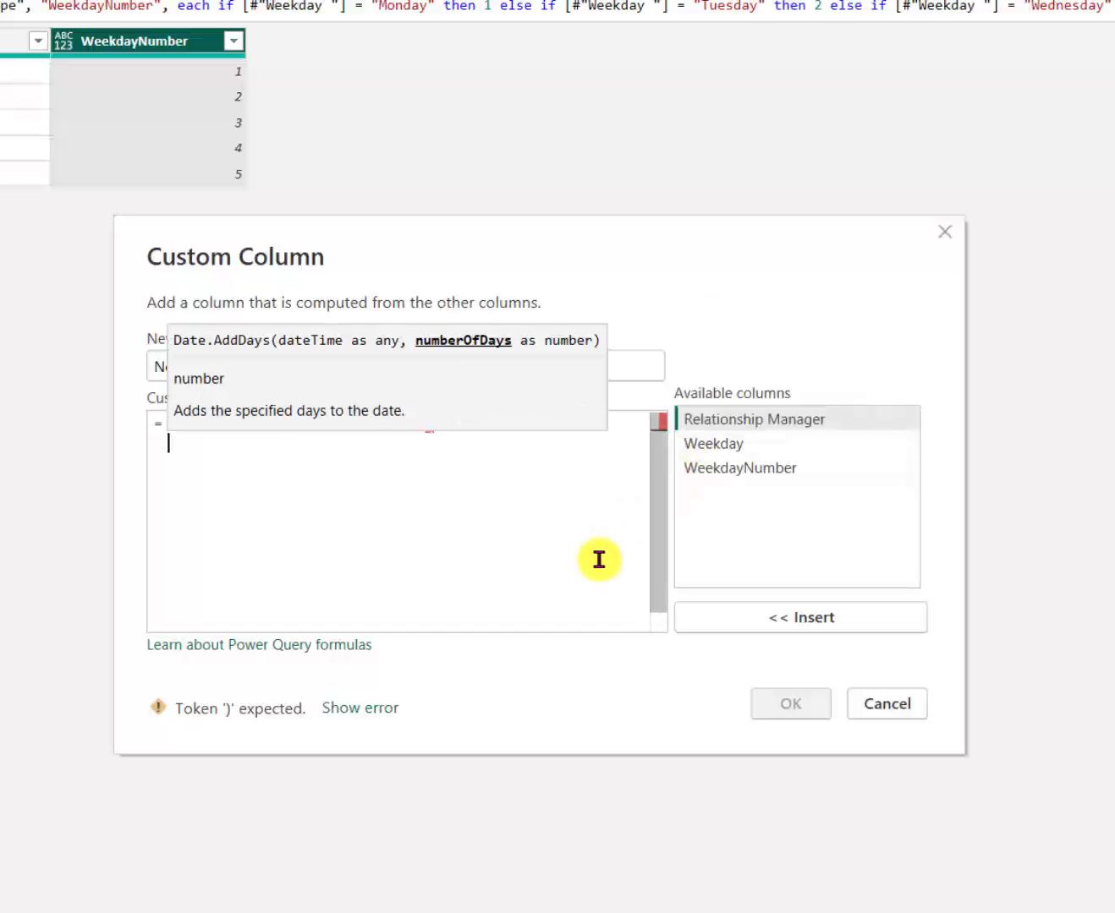
{"action": "type", "text": "if"}
{"action": "key", "text": "Escape"}
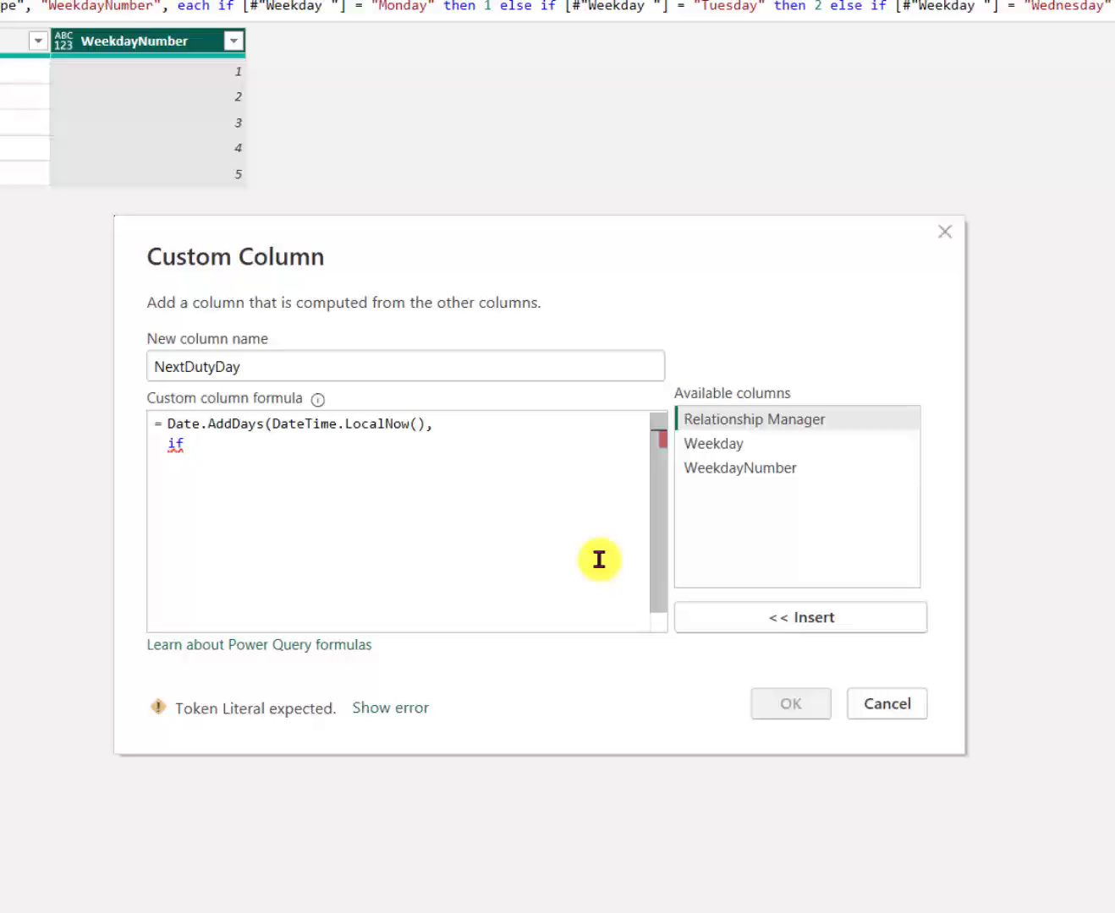
{"action": "left_click", "coordinate": [765, 467]}
{"action": "left_click", "coordinate": [790, 617]}
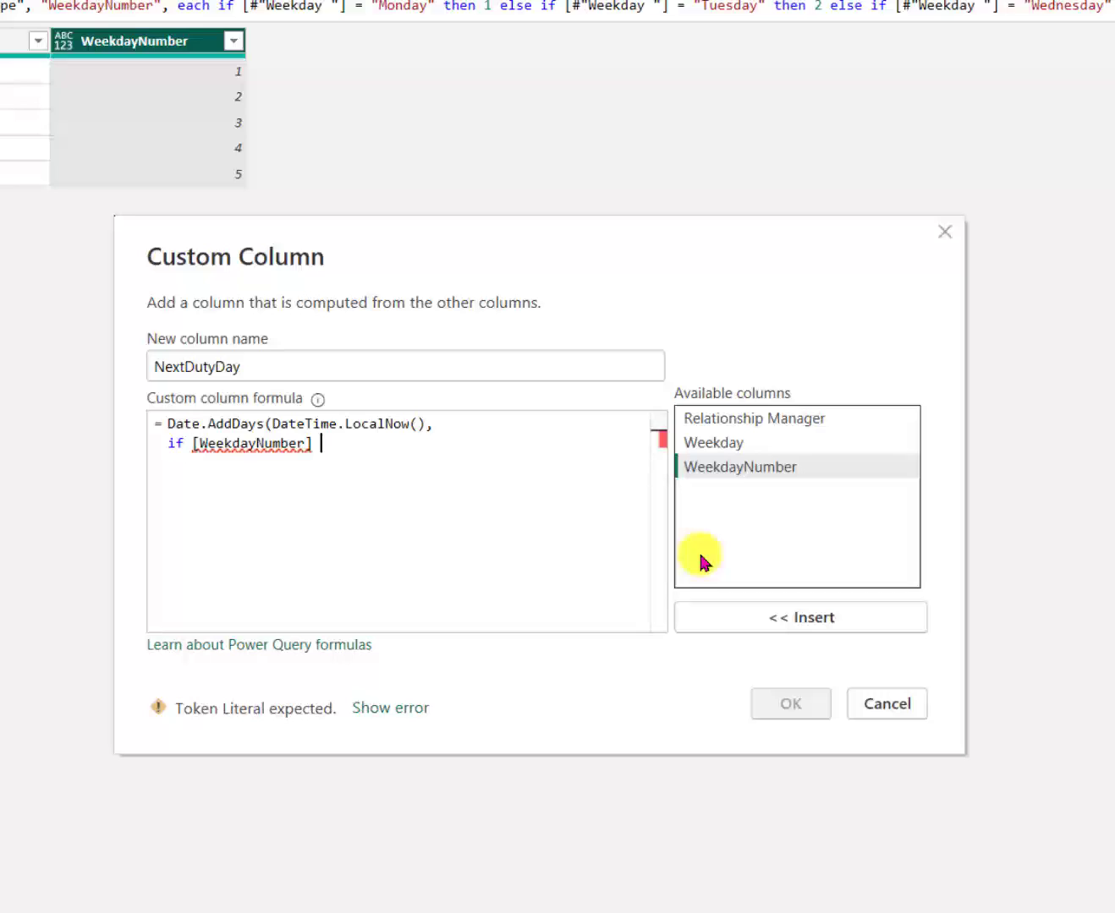
{"action": "type", "text": ">= dayof"}
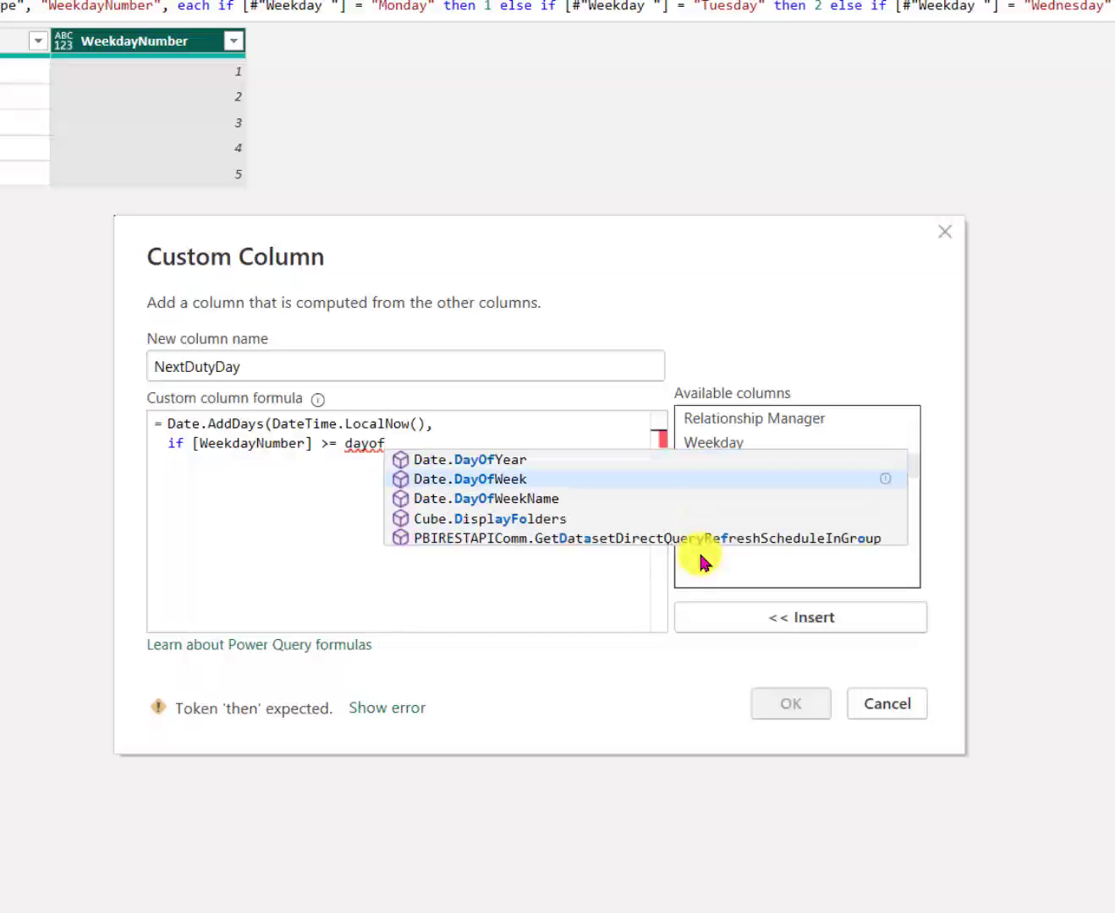
{"action": "key", "text": "Tab"}
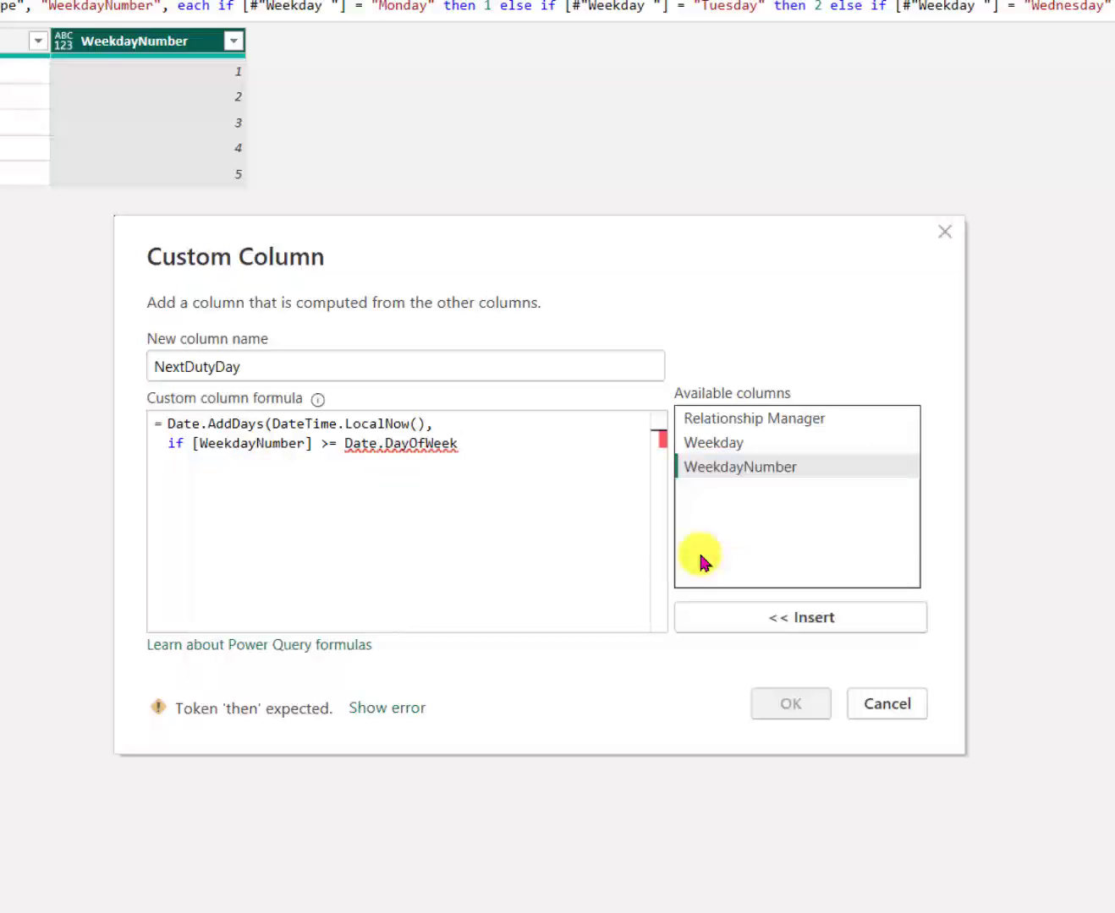
{"action": "type", "text": "(DateTime.LocalNow()"}
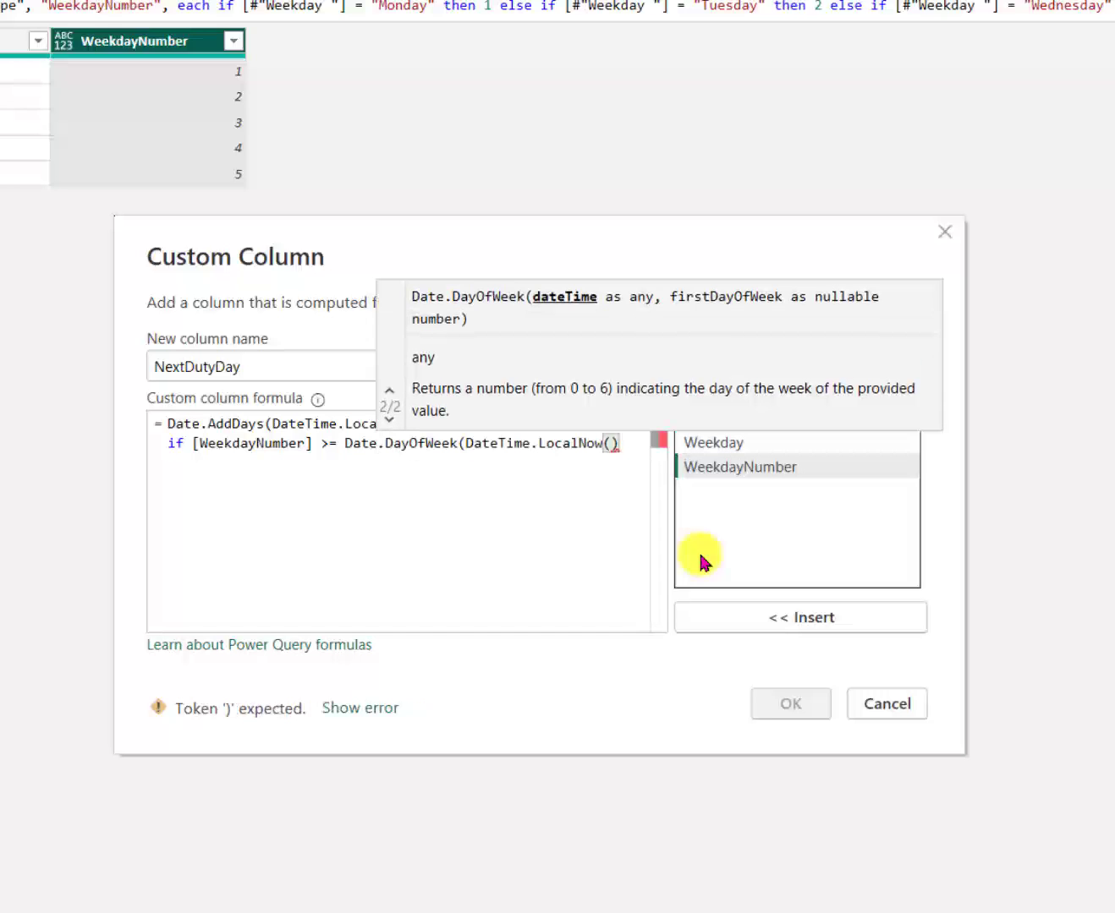
{"action": "type", "text": ")"}
{"action": "key", "text": "BackSpace"}
{"action": "type", "text": ",0"}
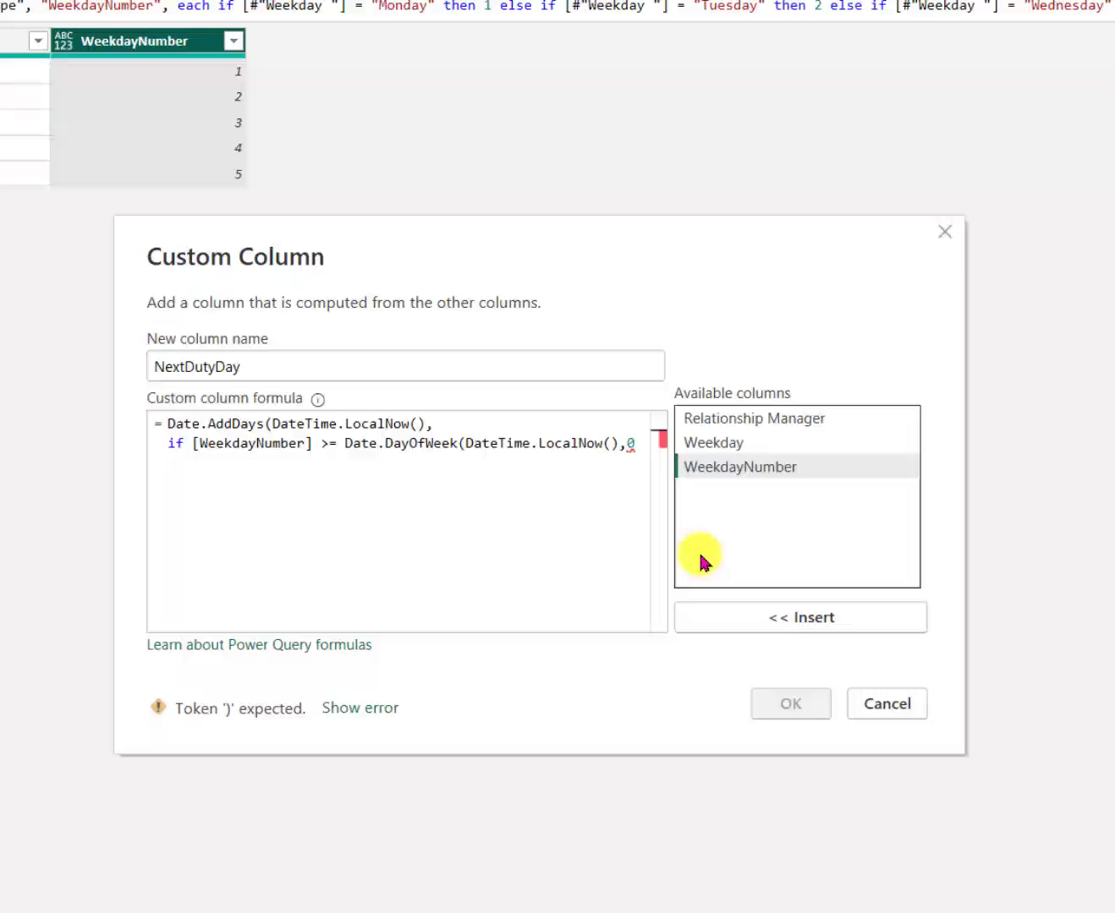
{"action": "type", "text": ")"}
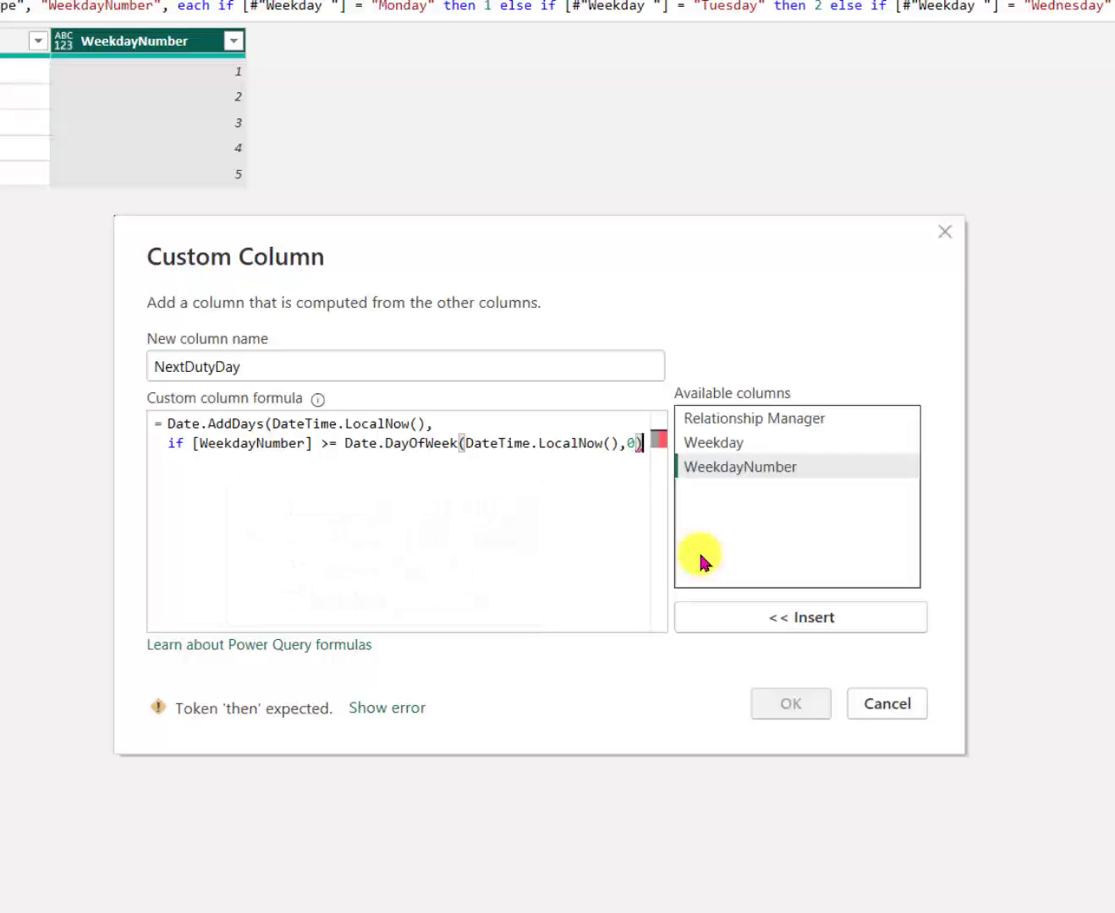
- Add the true branch then [WeekdayNumber] - Date.DayOfWeek(DateTime.LocalNow(), 0) on a new line of the formula
{"action": "key", "text": "Return"}
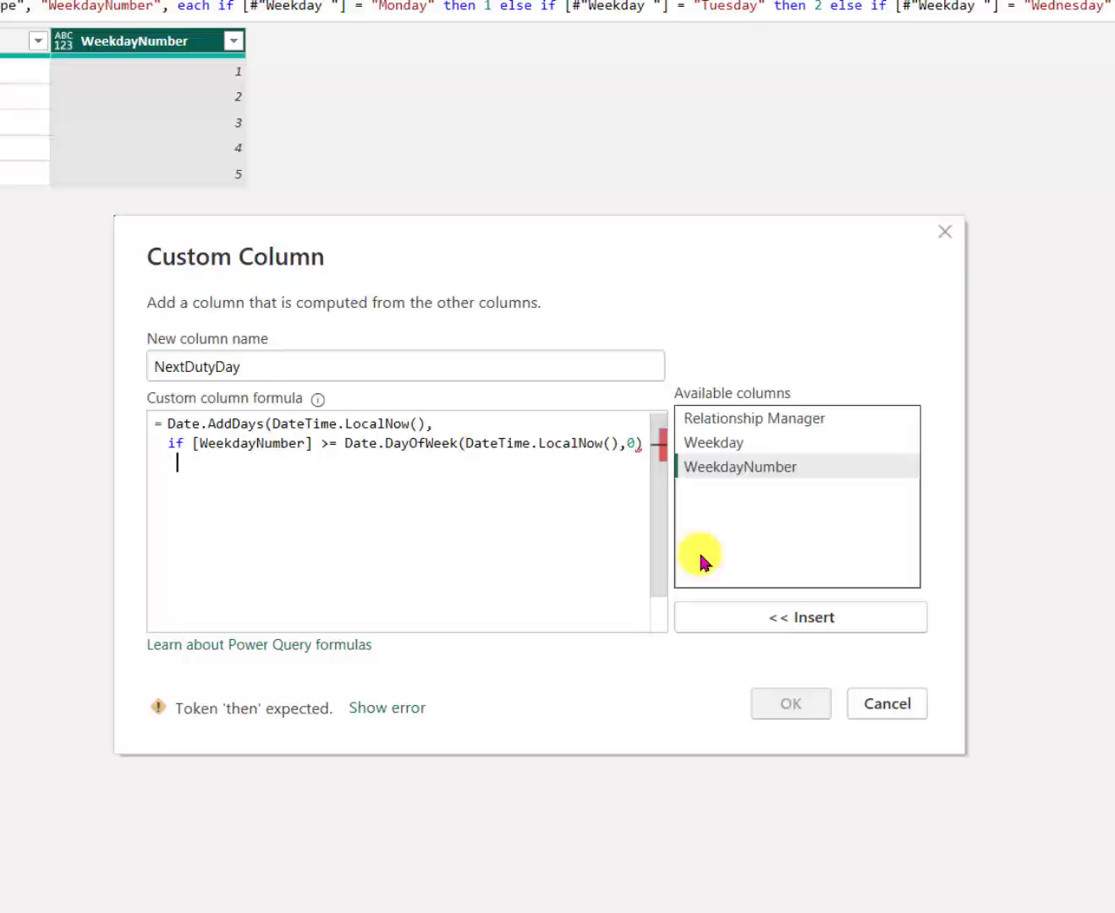
{"action": "type", "text": "then"}
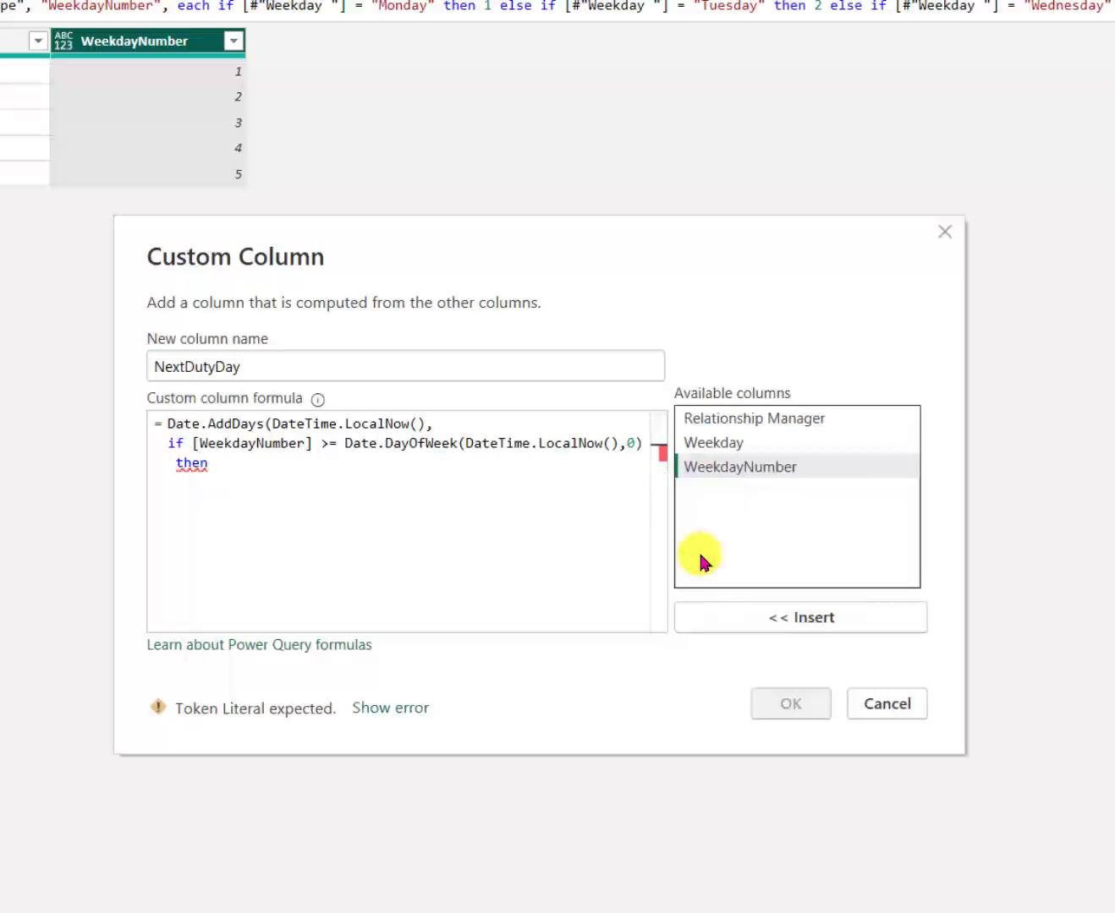
{"action": "left_click", "coordinate": [743, 467]}
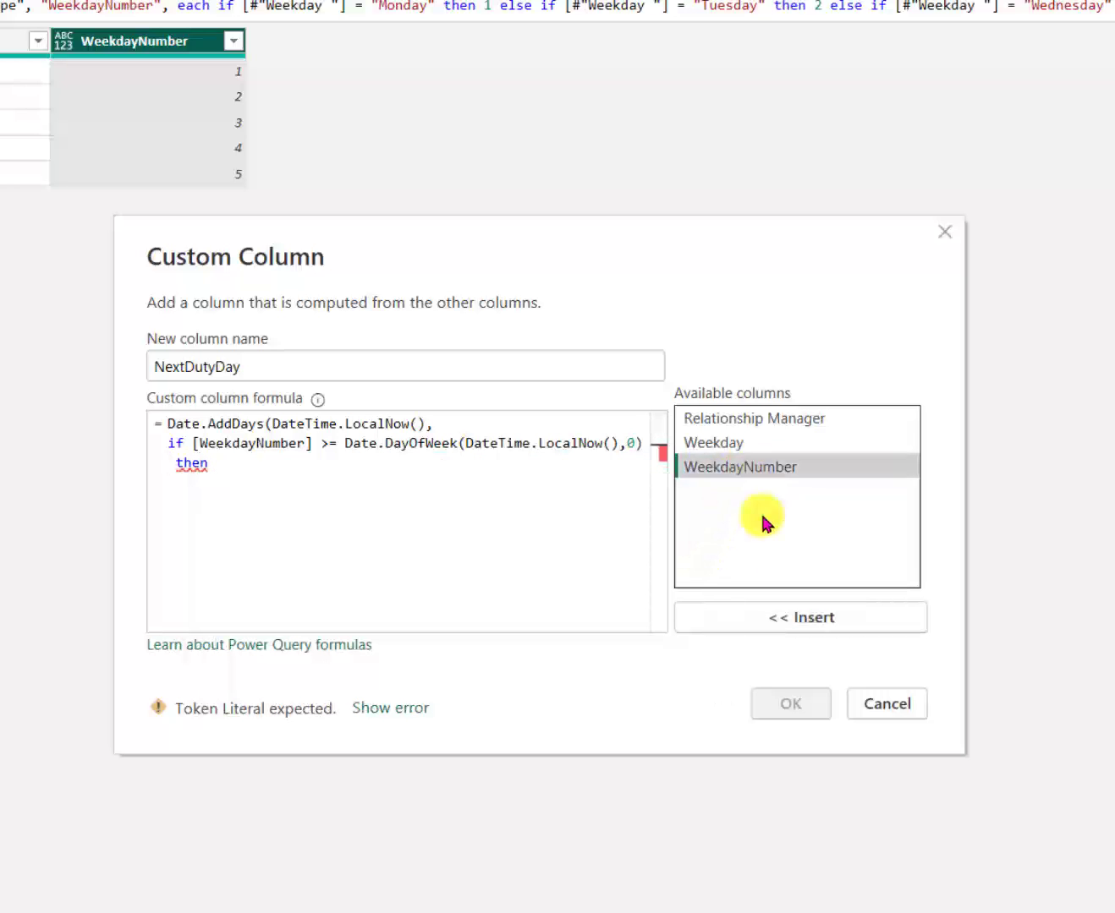
{"action": "left_click", "coordinate": [791, 617]}
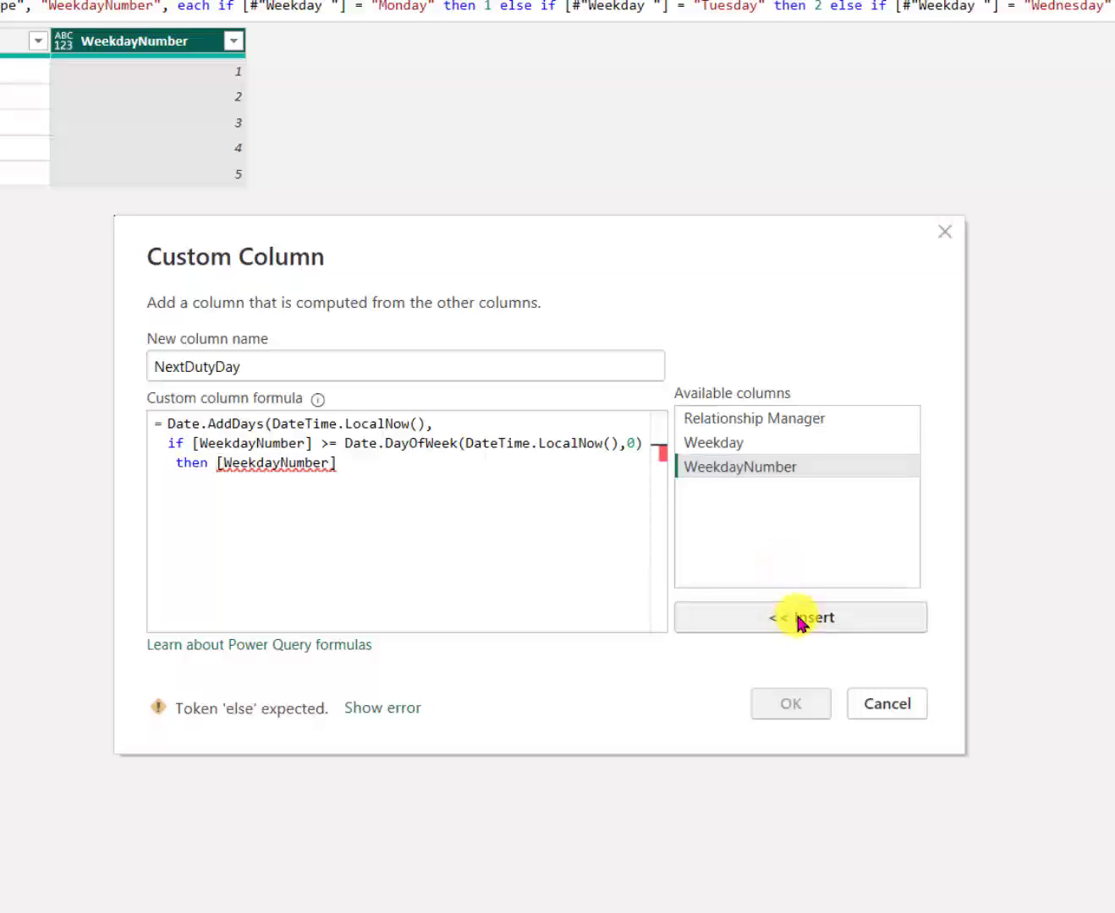
{"action": "type", "text": "- dayof"}
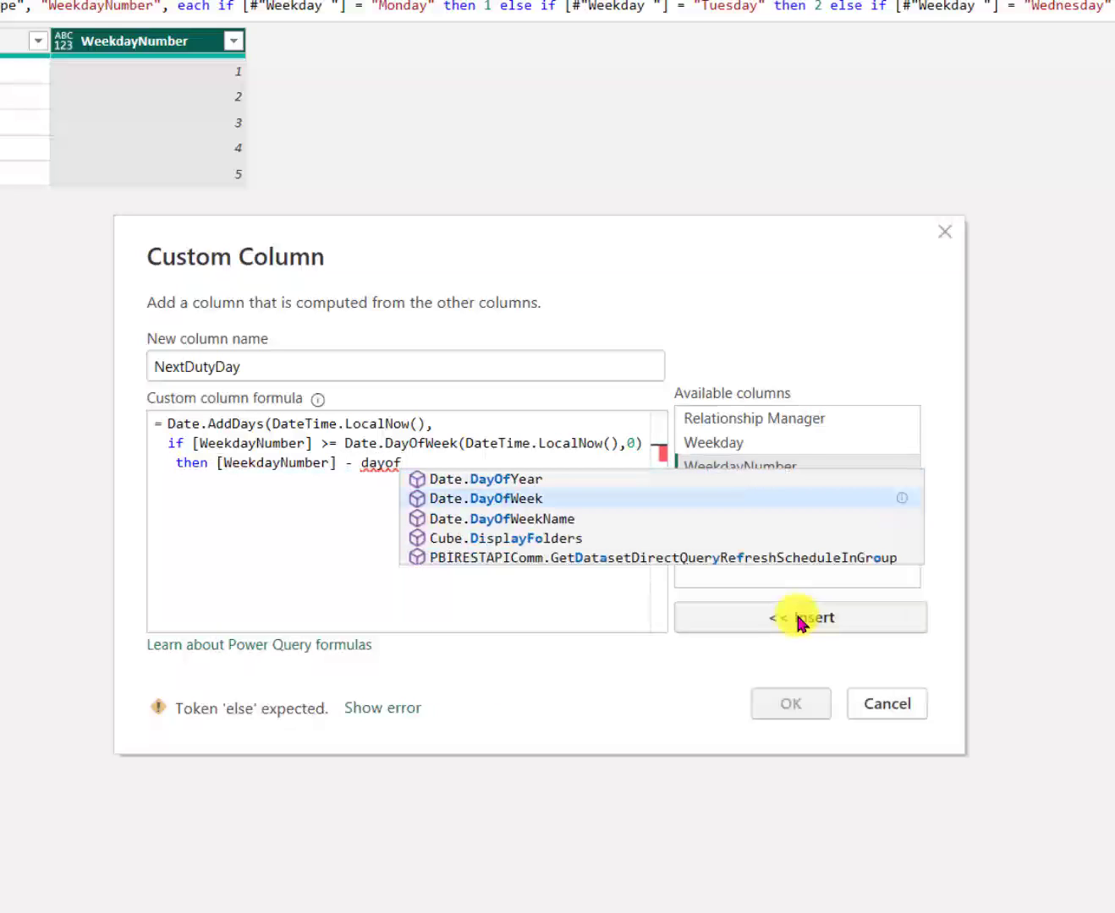
{"action": "key", "text": "Tab"}
{"action": "type", "text": "("}
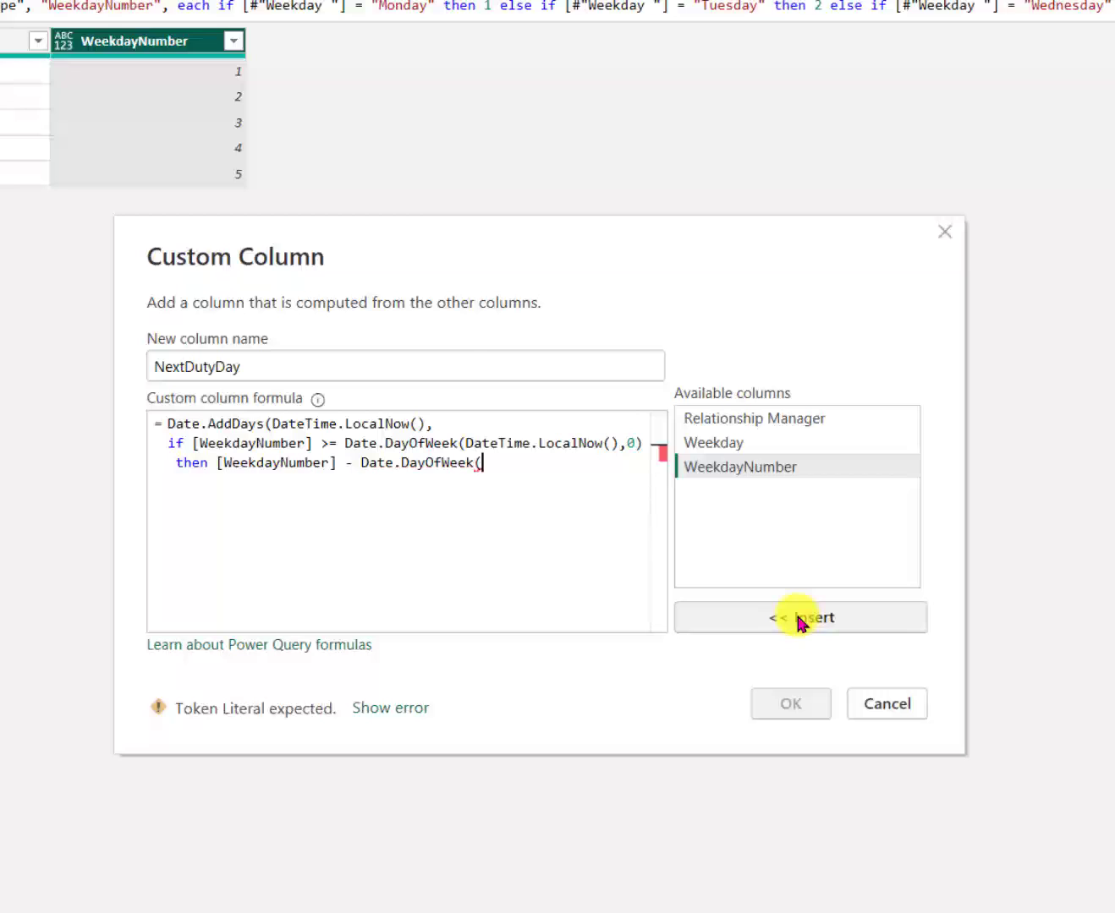
{"action": "type", "text": "DateTime.LocalNow()"}
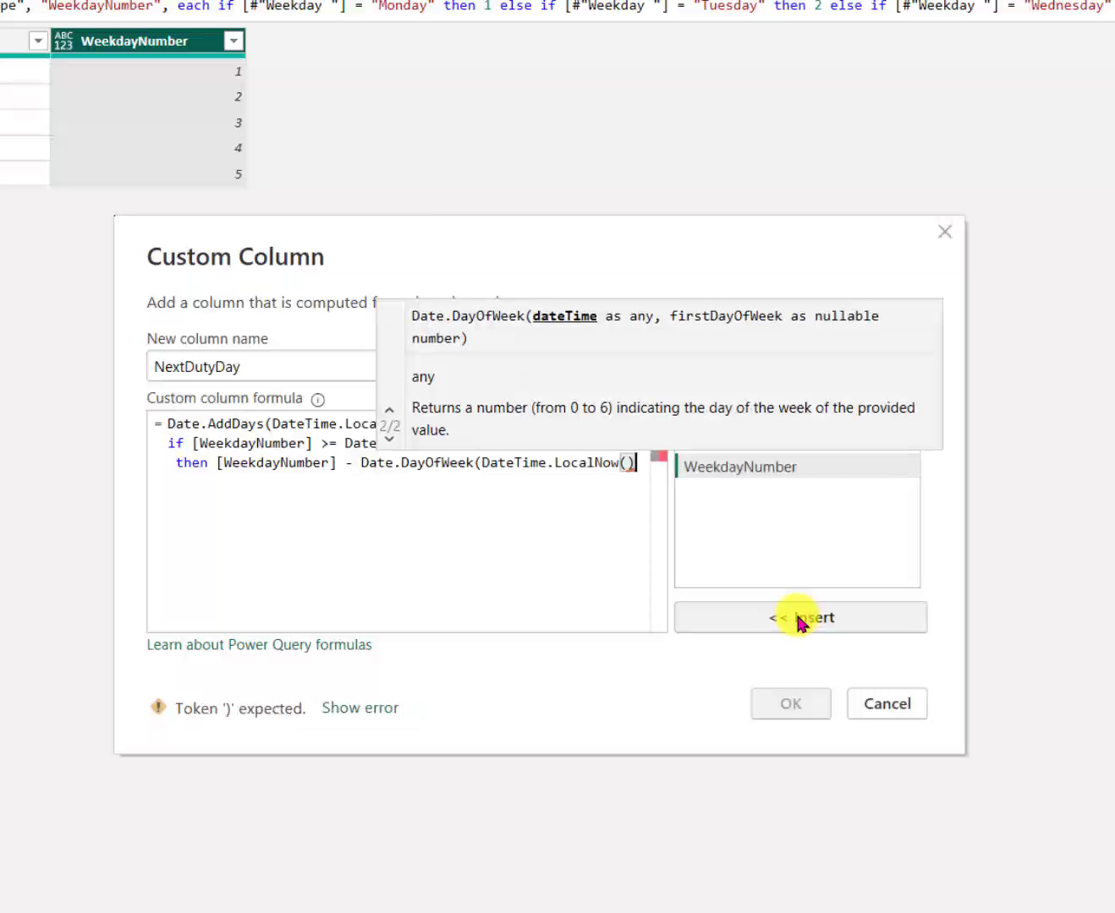
{"action": "type", "text": ", 0) "}
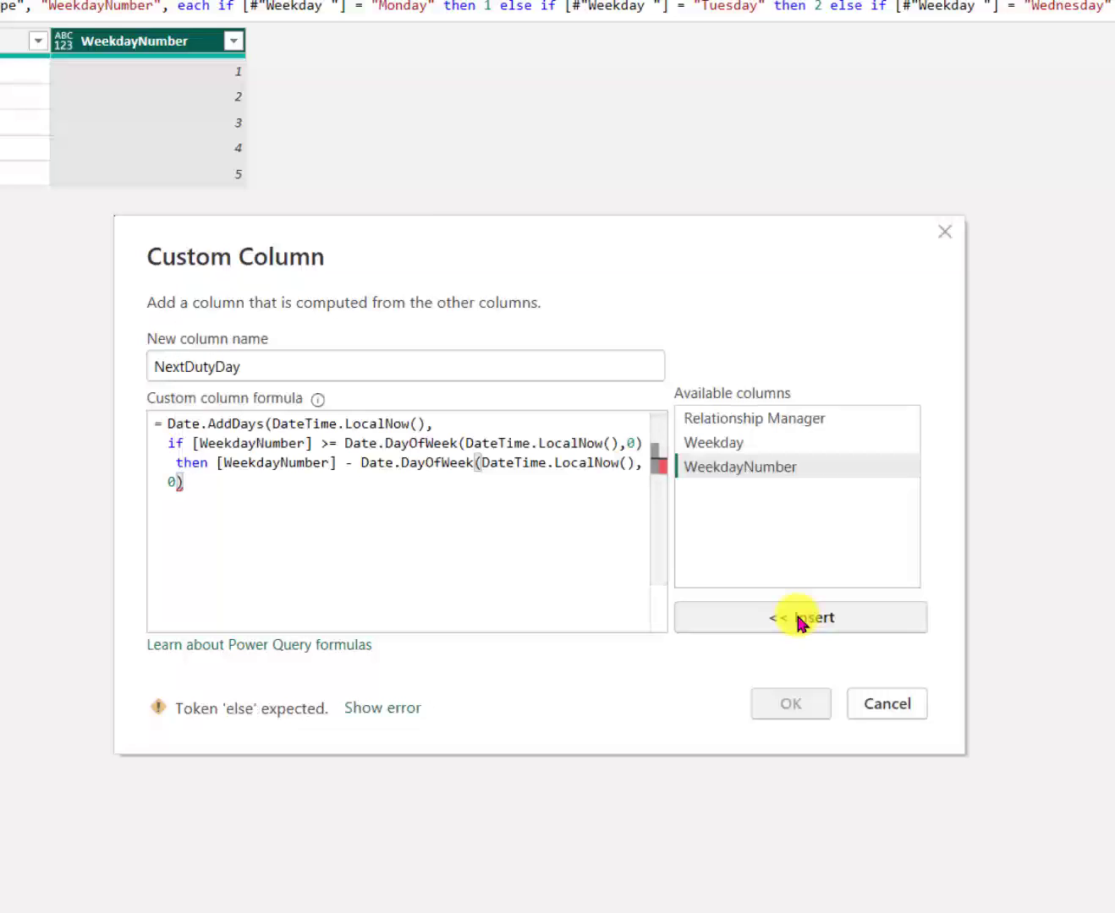
- Add the else branch on a new line of the formula, starting with 7-(Date.DayOfWeek(DateTime.LocalNow(), 0)-
{"action": "type", "text": "else"}
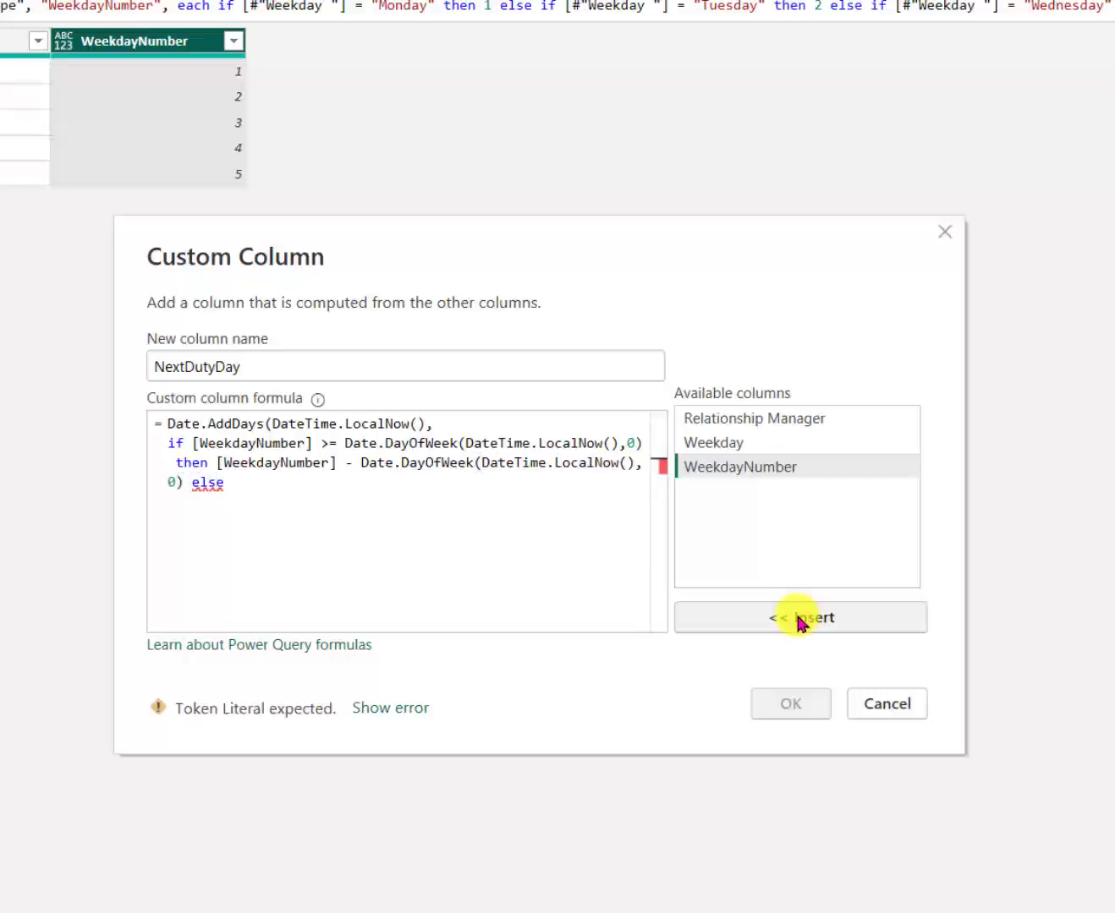
{"action": "key", "text": "Return"}
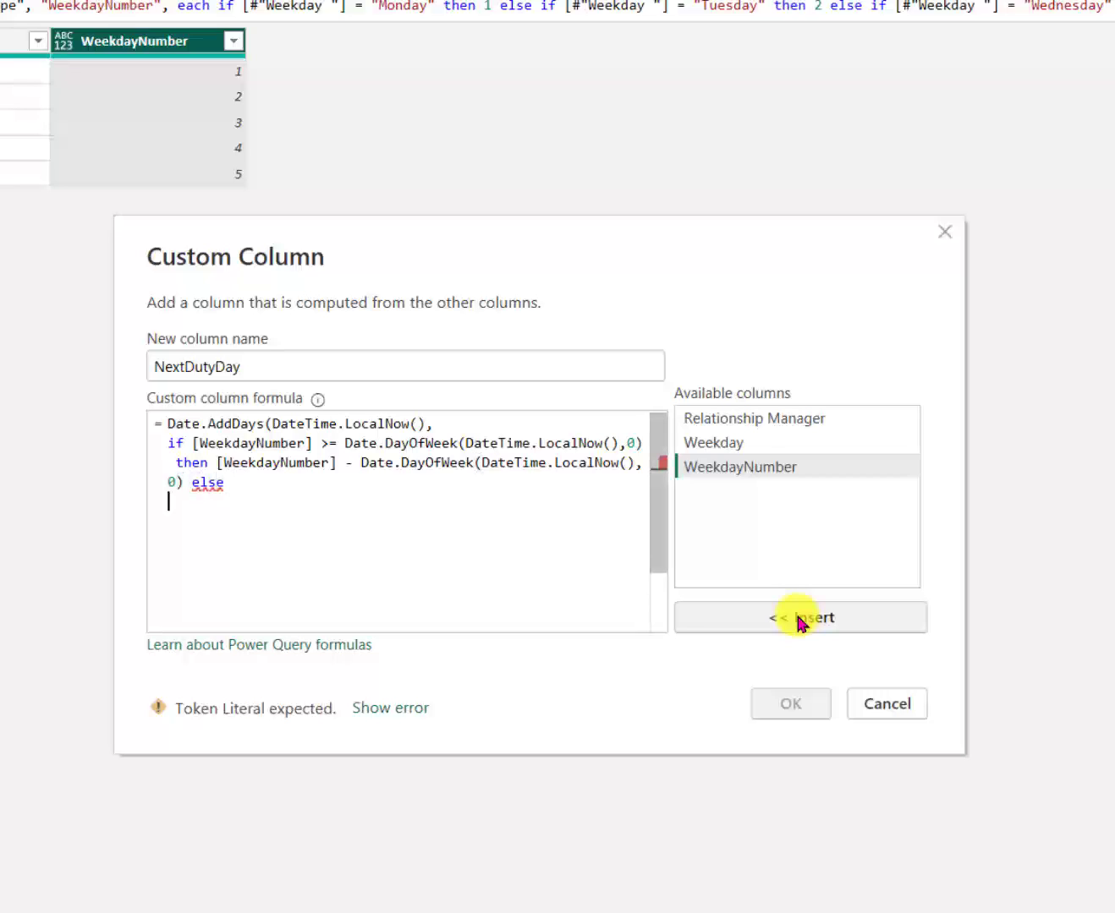
{"action": "type", "text": "7-"}
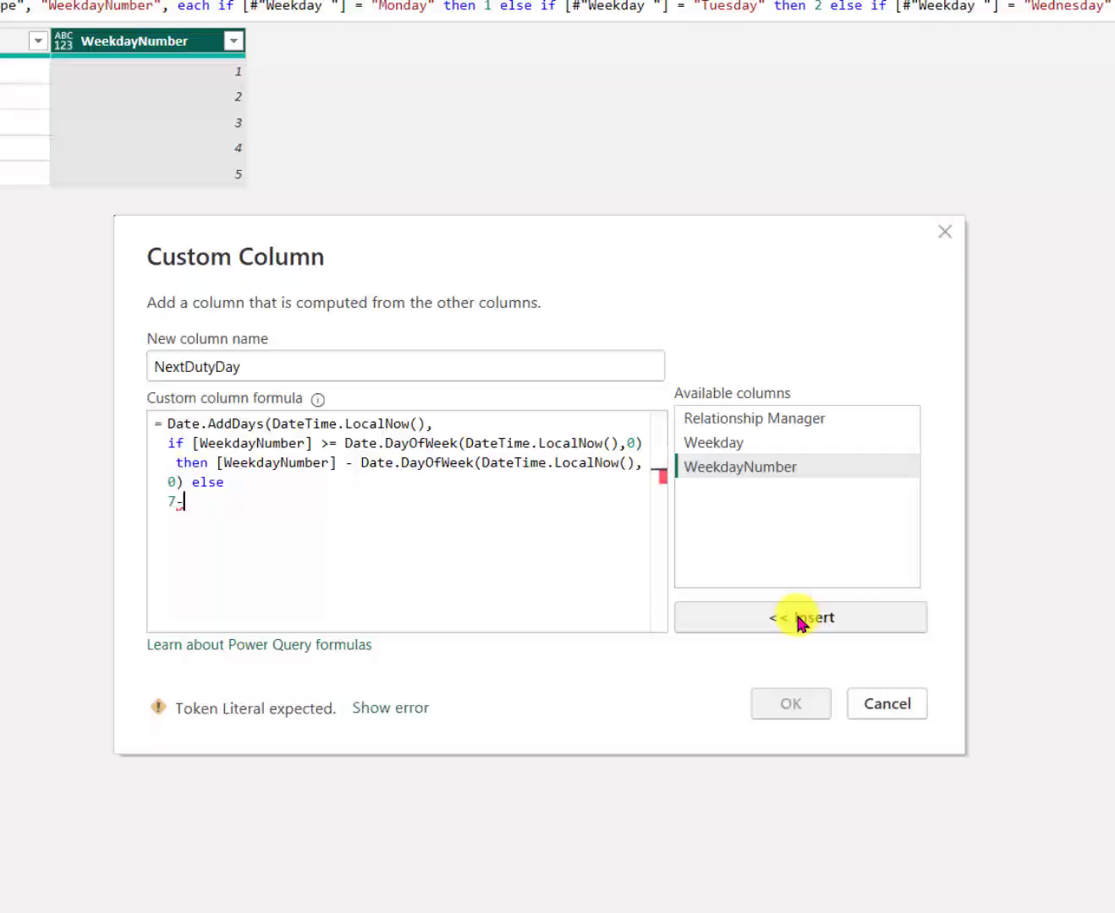
{"action": "type", "text": "(dayof"}
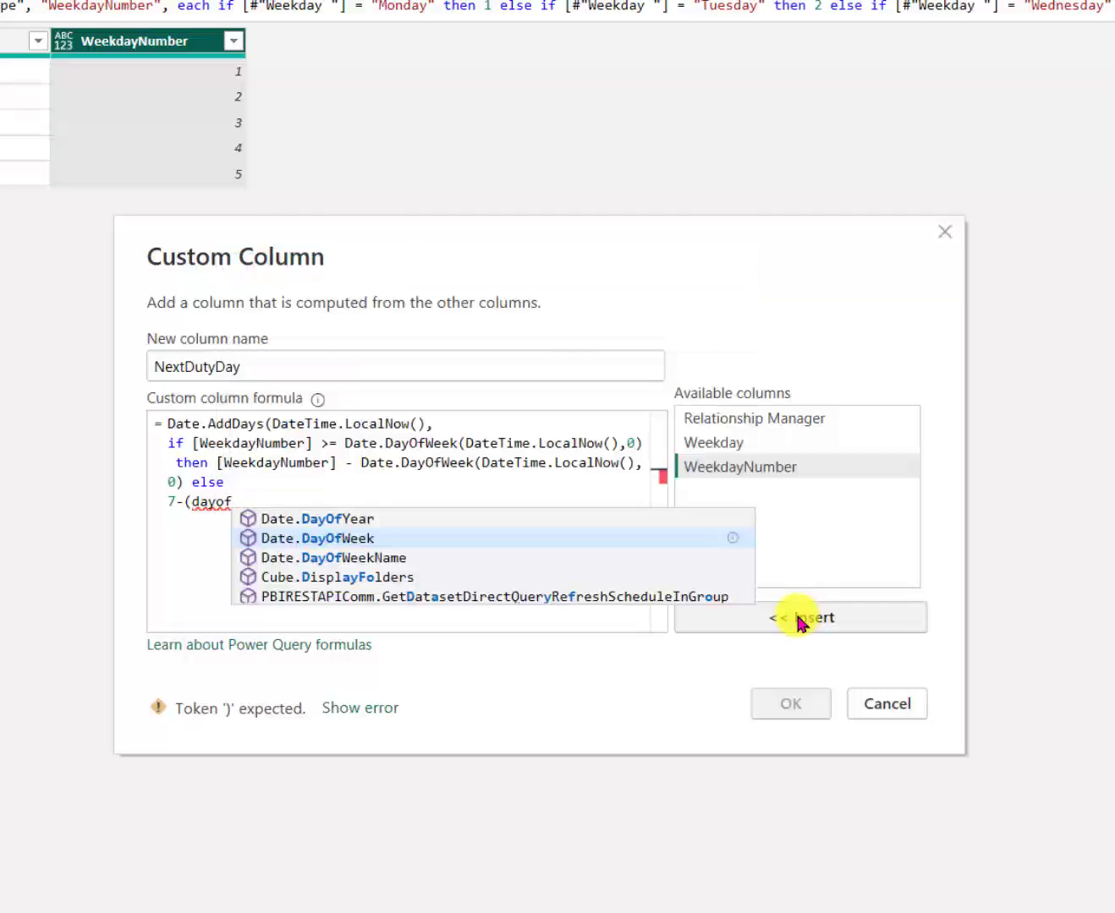
{"action": "key", "text": "Tab"}
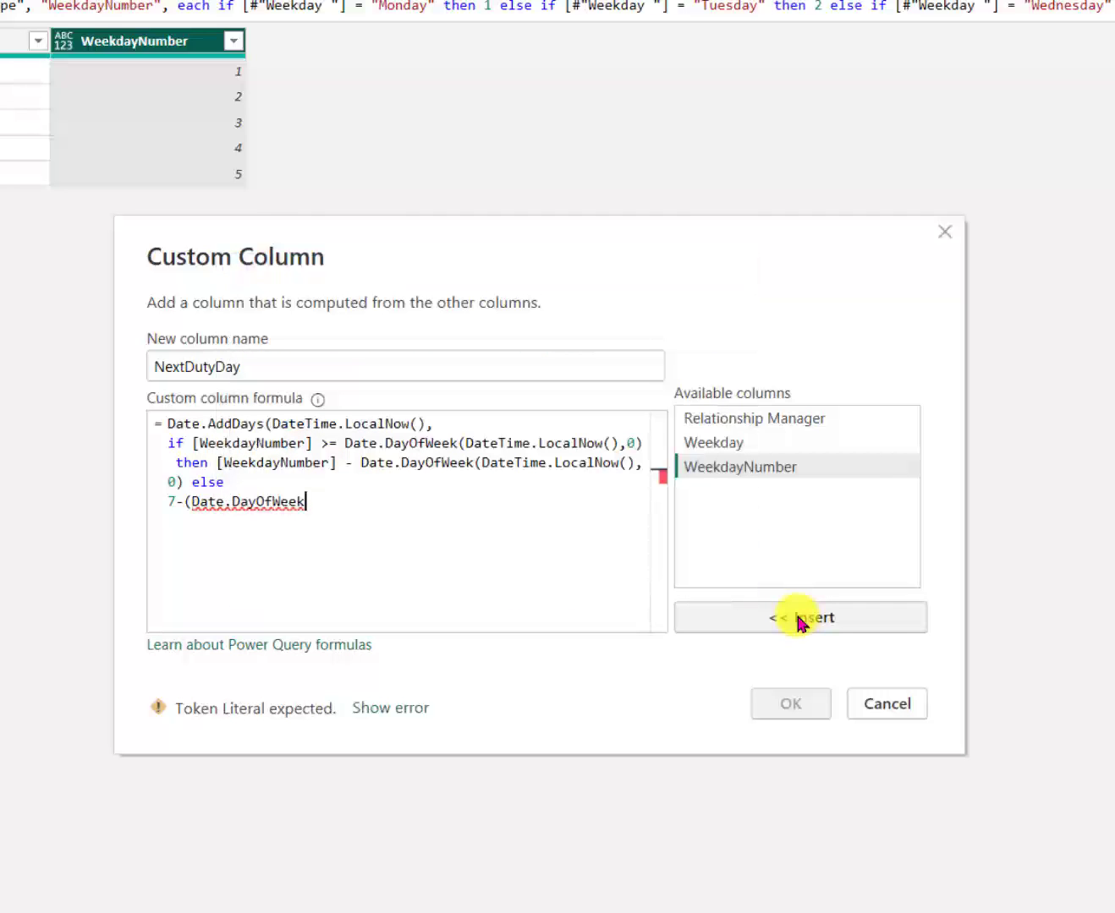
{"action": "type", "text": "("}
{"action": "type", "text": "DateTime.LocalNow()"}
{"action": "type", "text": ", "}
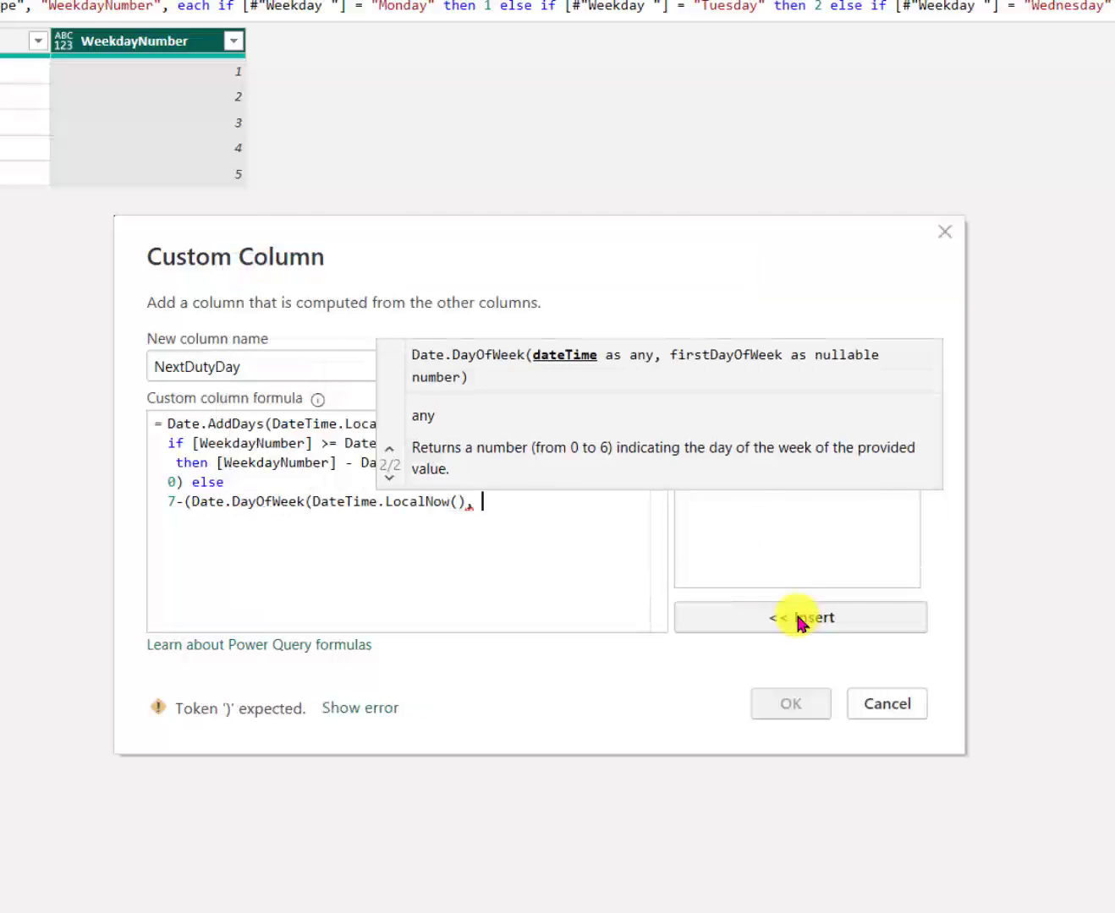
{"action": "type", "text": "0)-"}
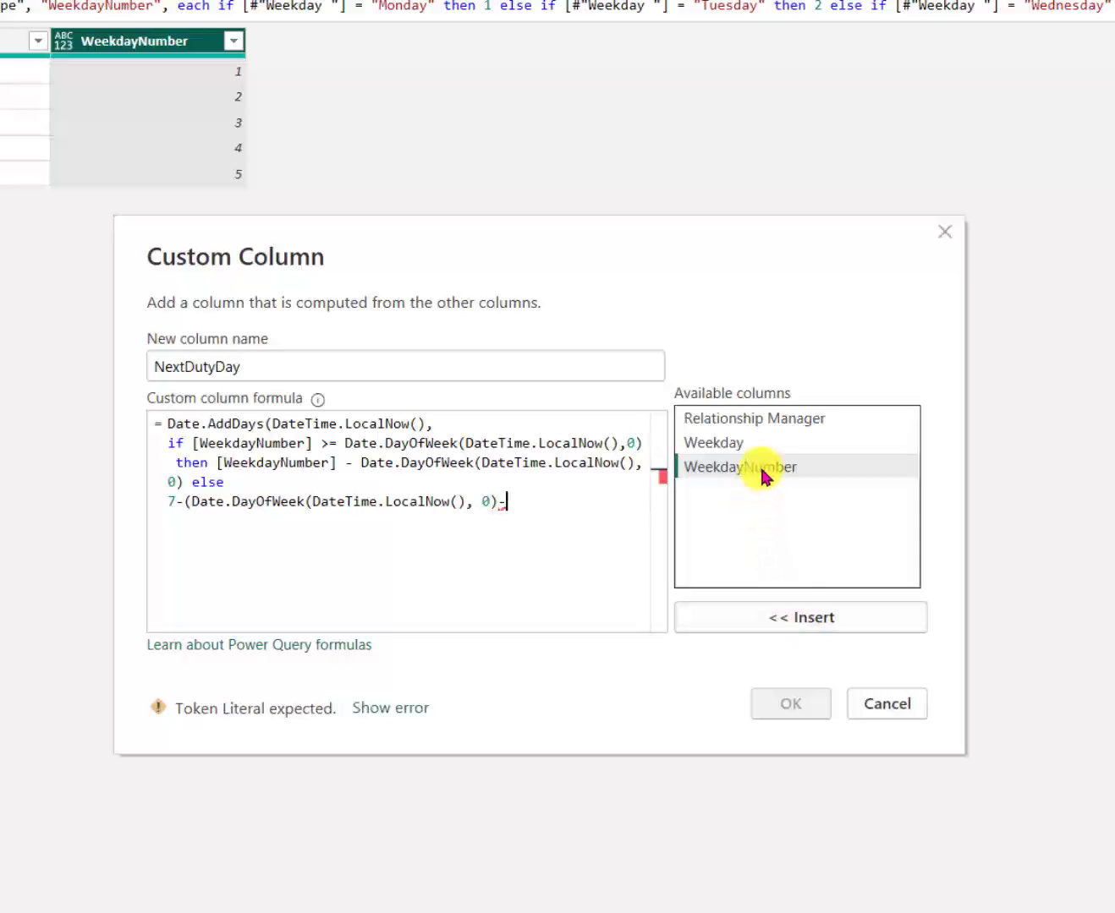
- Finish the else branch by inserting the WeekdayNumber column and closing both open parentheses
{"action": "left_click", "coordinate": [763, 470]}
{"action": "left_click", "coordinate": [796, 619]}
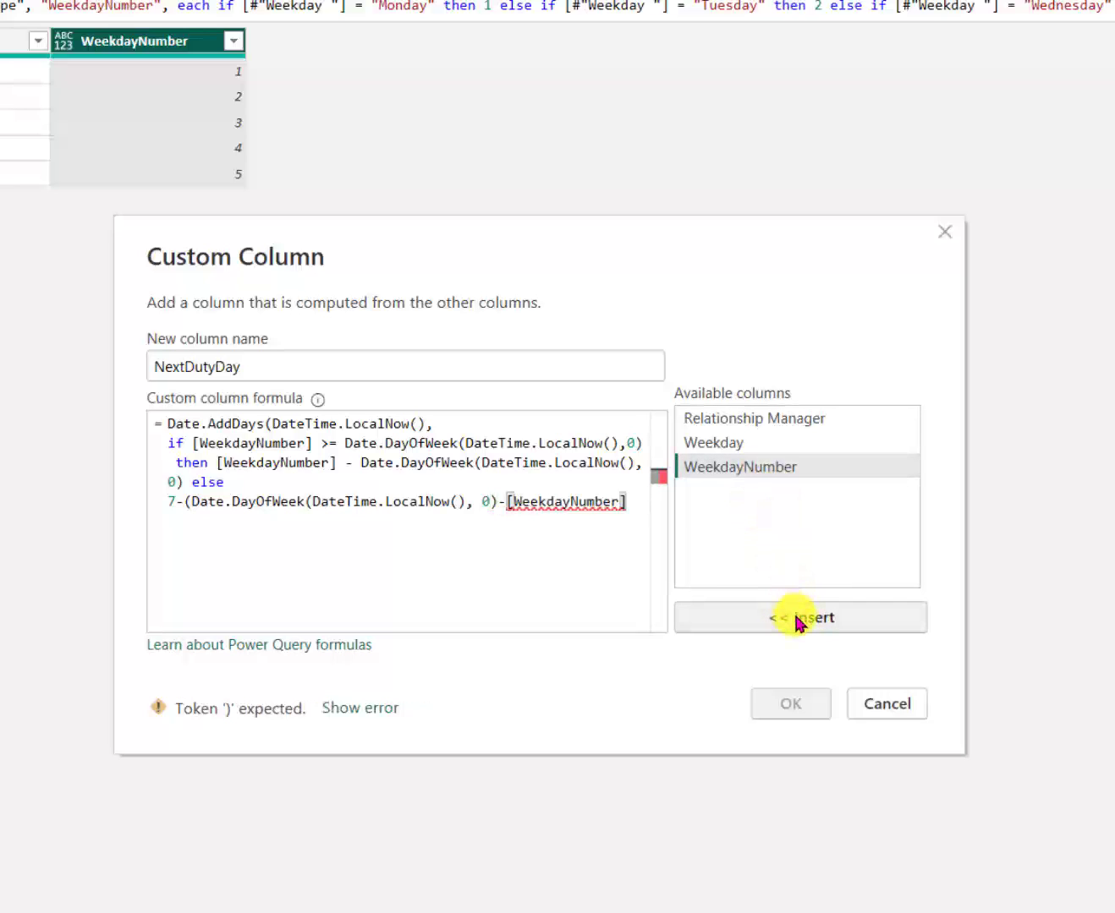
{"action": "type", "text": ")"}
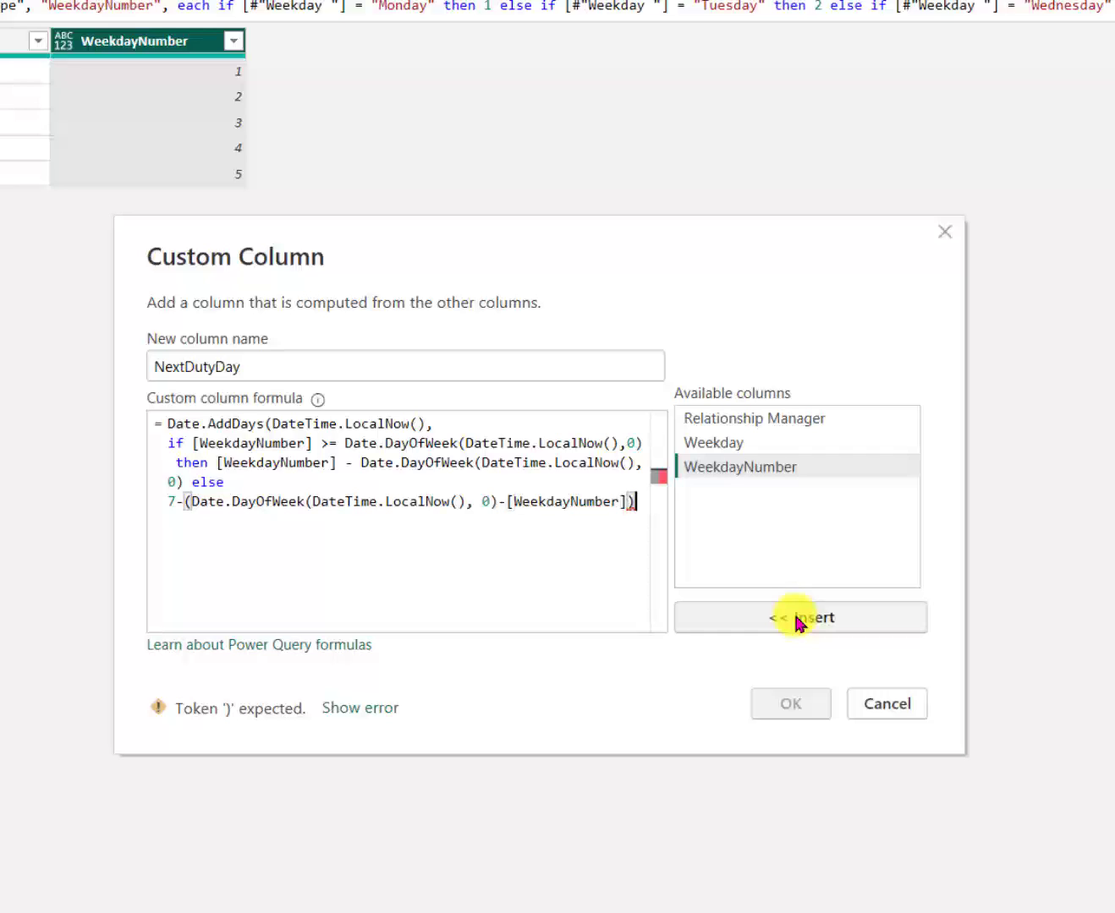
{"action": "type", "text": ")"}
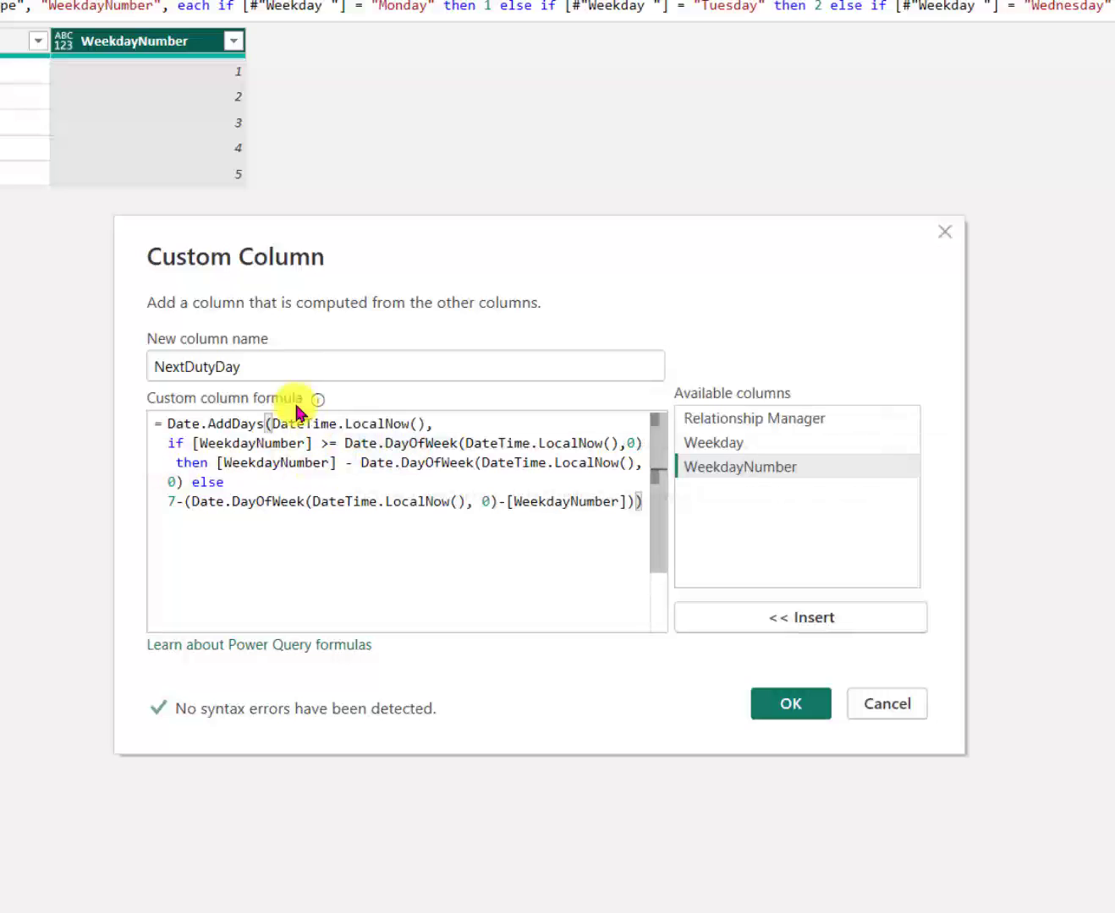
- Review the finished formula, create the NextDutyDay column from it, and set the column's data type to Date
{"action": "mouse_move", "coordinate": [372, 420]}
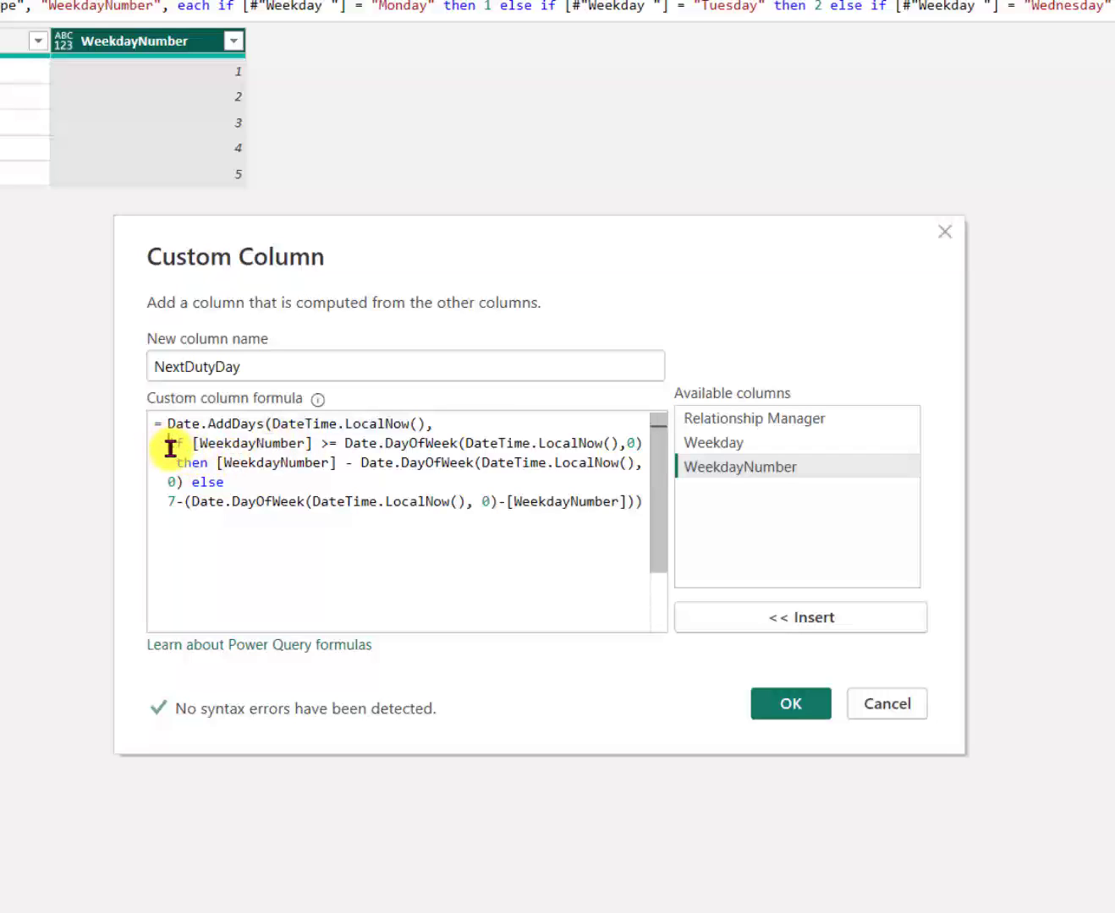
{"action": "left_click_drag", "start_coordinate": [169, 446], "coordinate": [464, 444]}
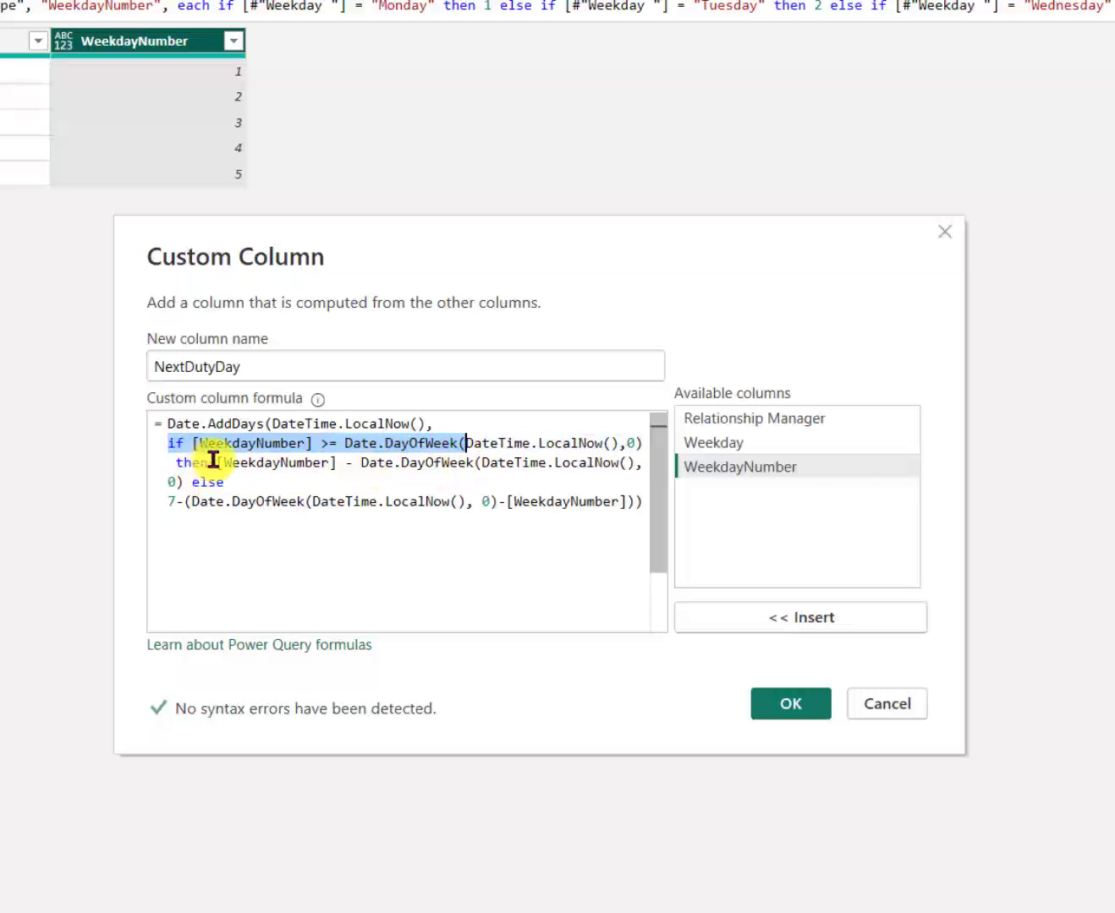
{"action": "left_click_drag", "start_coordinate": [217, 462], "coordinate": [180, 485]}
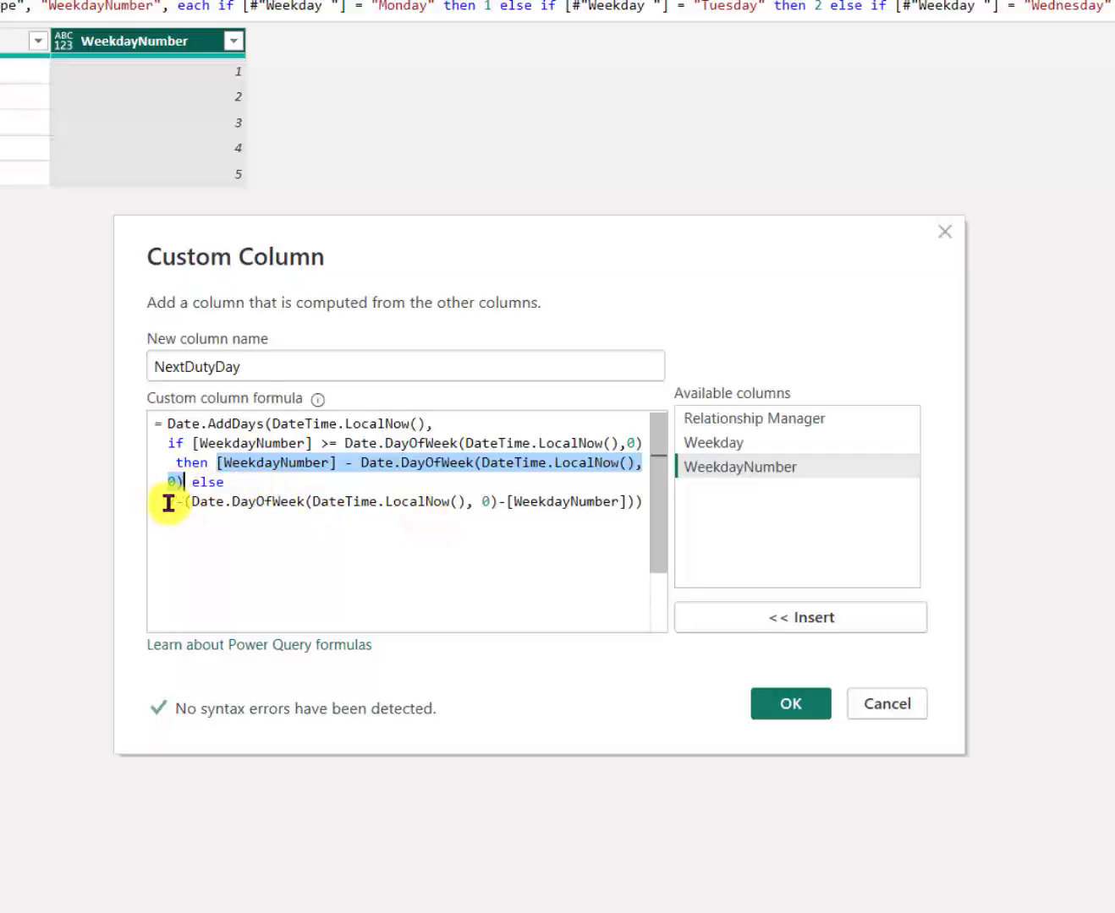
{"action": "left_click", "coordinate": [167, 496]}
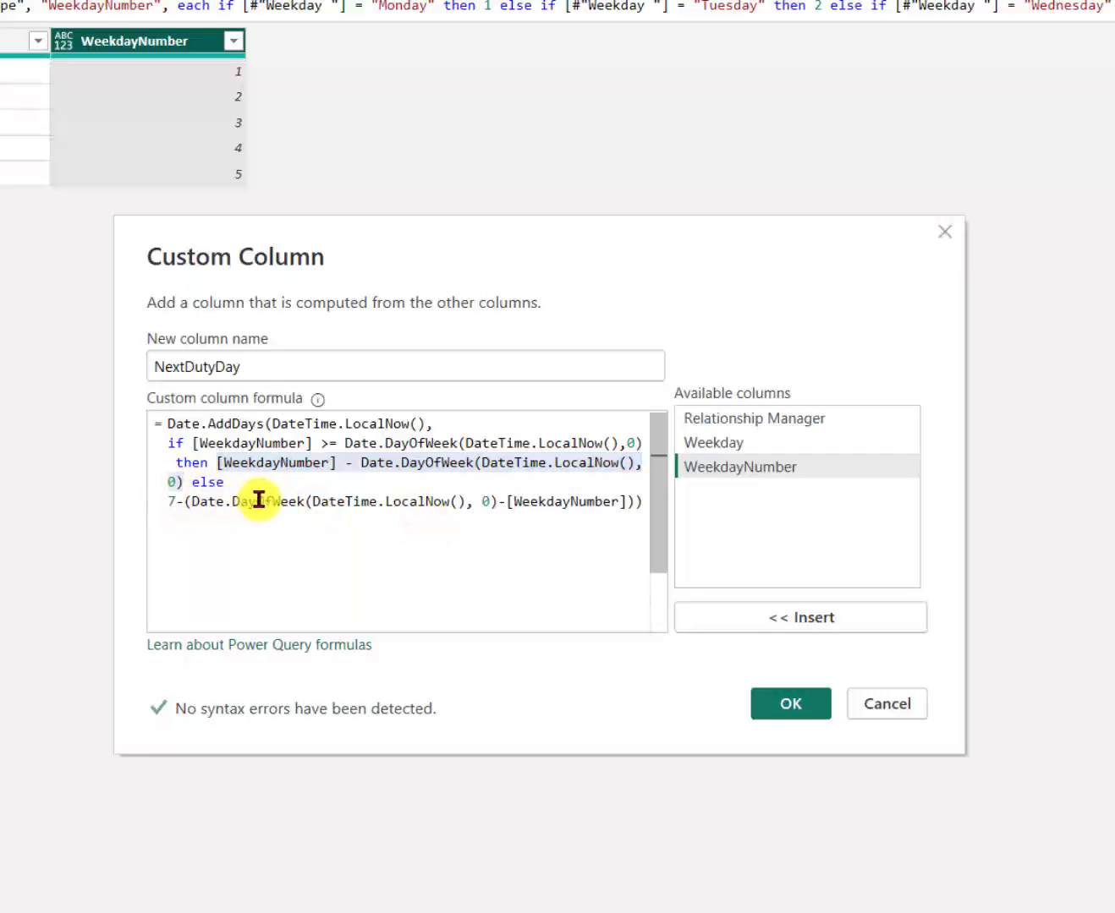
{"action": "triple_click", "coordinate": [231, 500]}
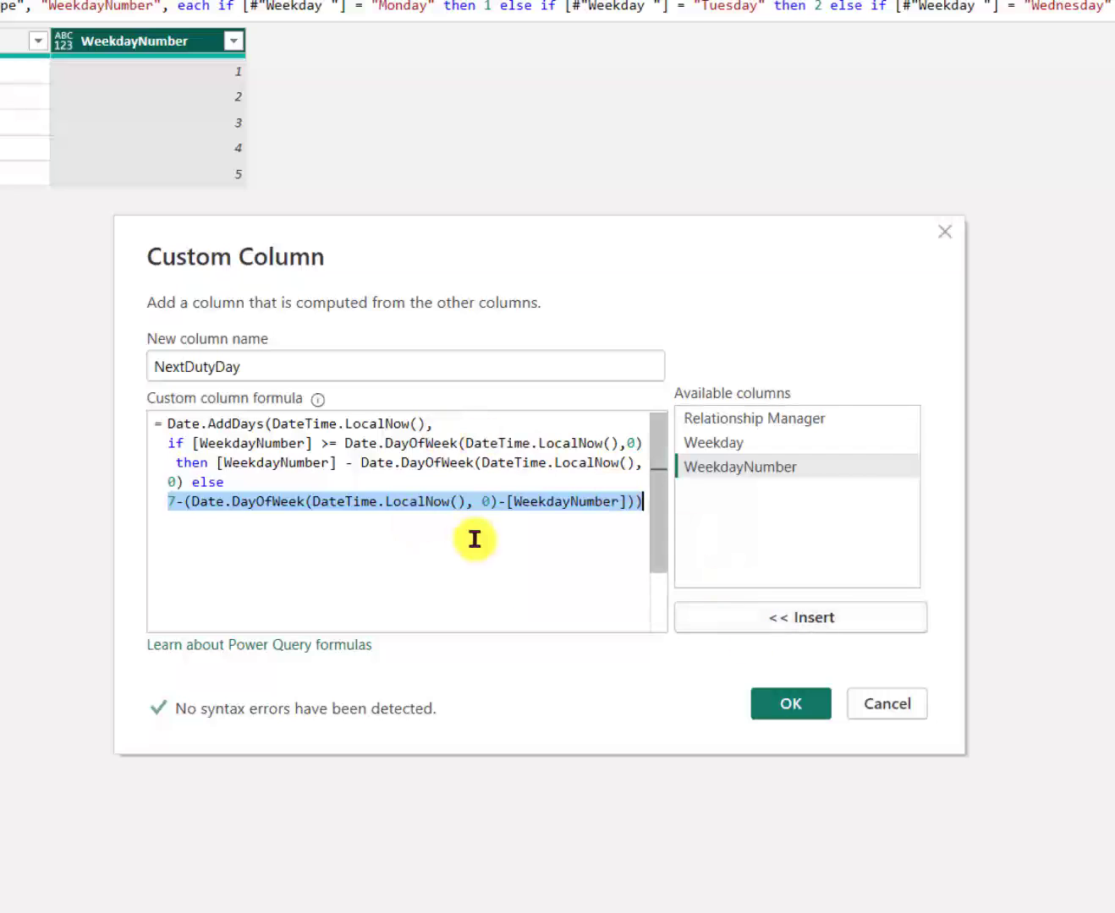
{"action": "left_click", "coordinate": [796, 709]}
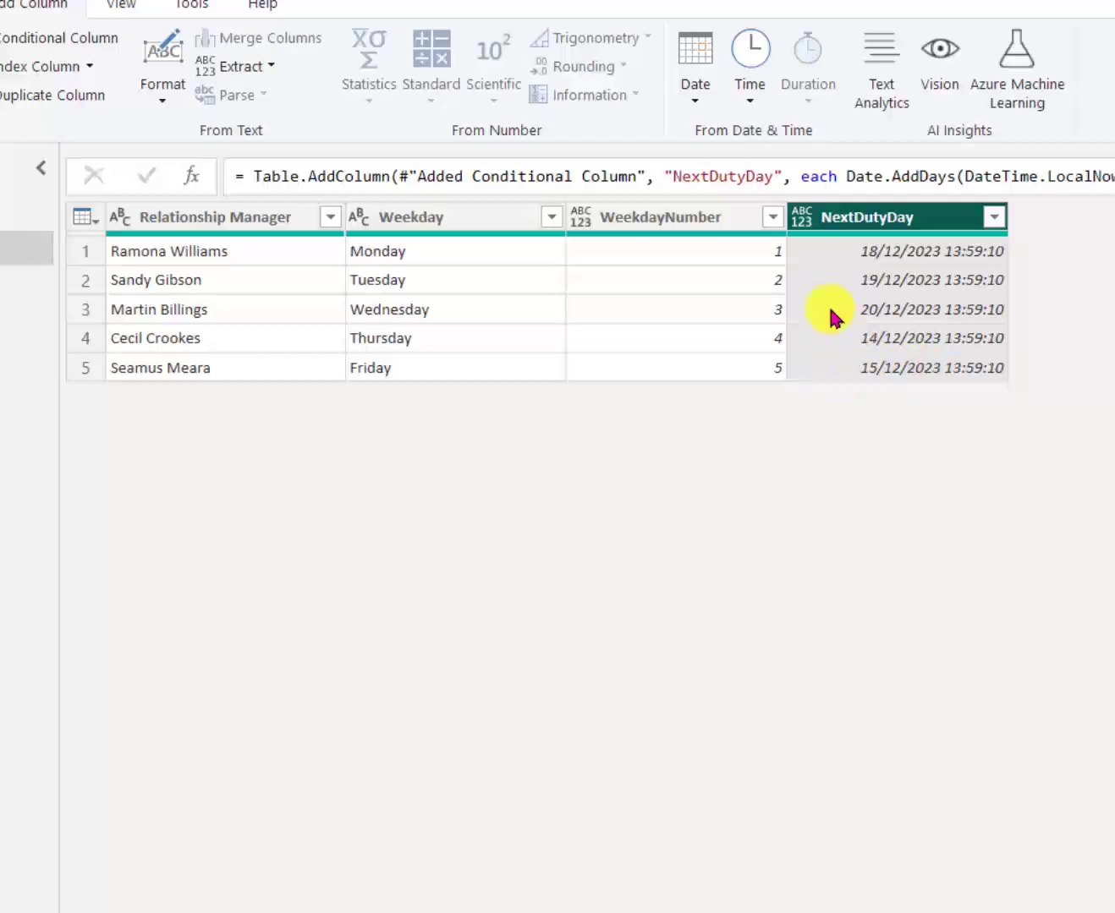
{"action": "left_click", "coordinate": [804, 219]}
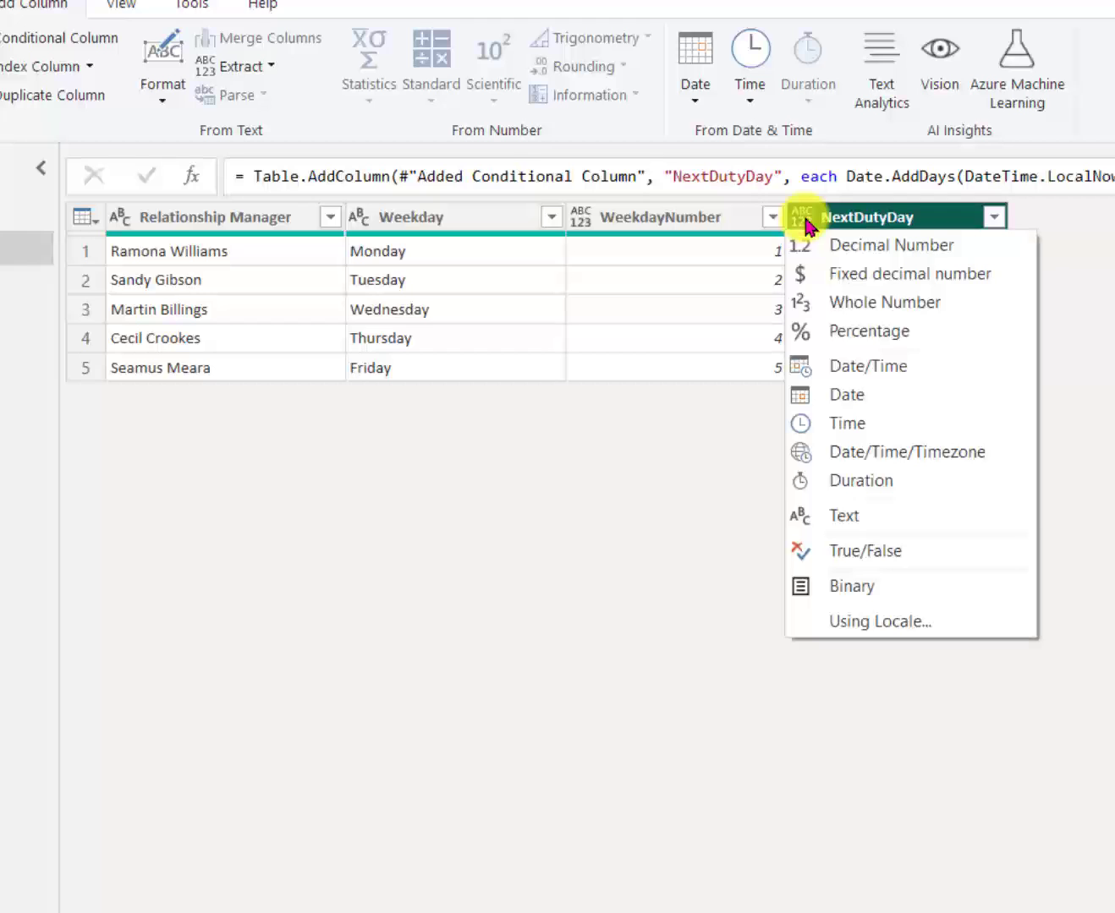
{"action": "left_click", "coordinate": [841, 404]}
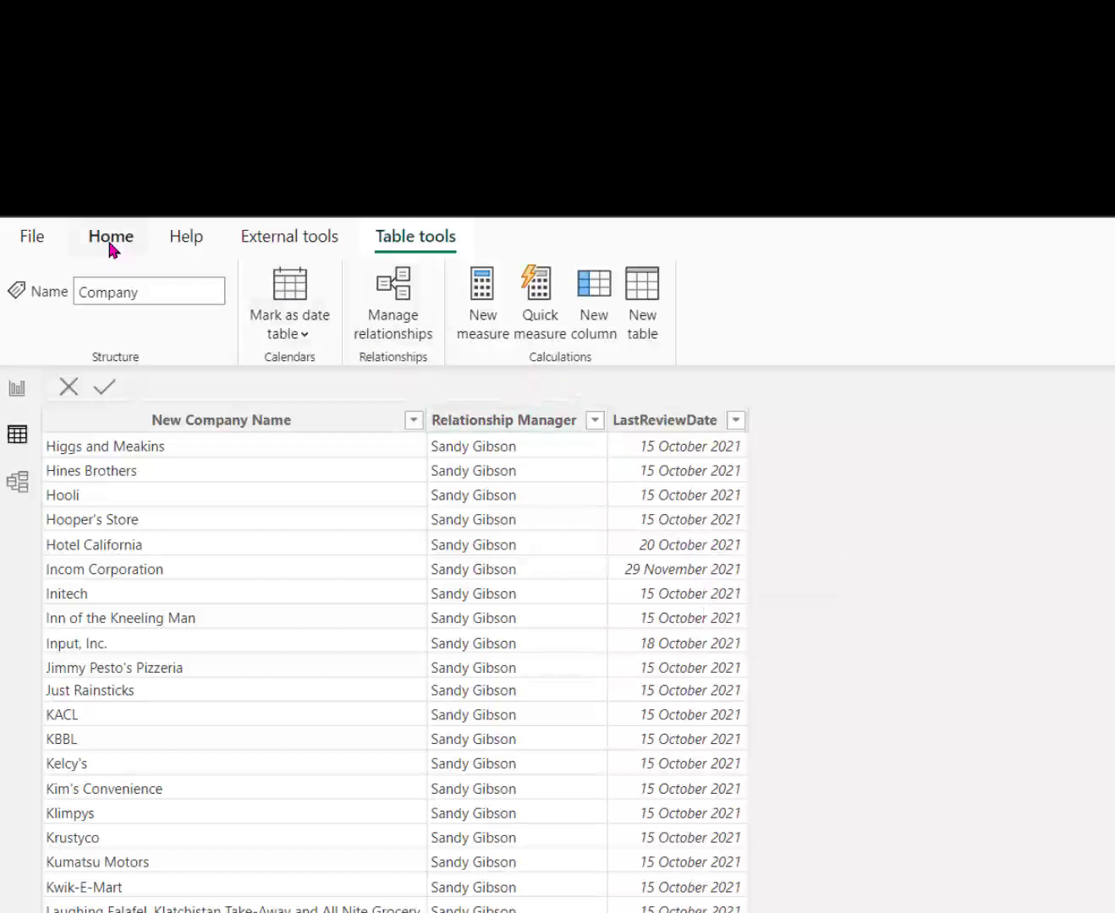
- Add a calculated column to the Company table and begin its formula with Rank = RANKX(filter(Company,
{"action": "left_click", "coordinate": [569, 307]}
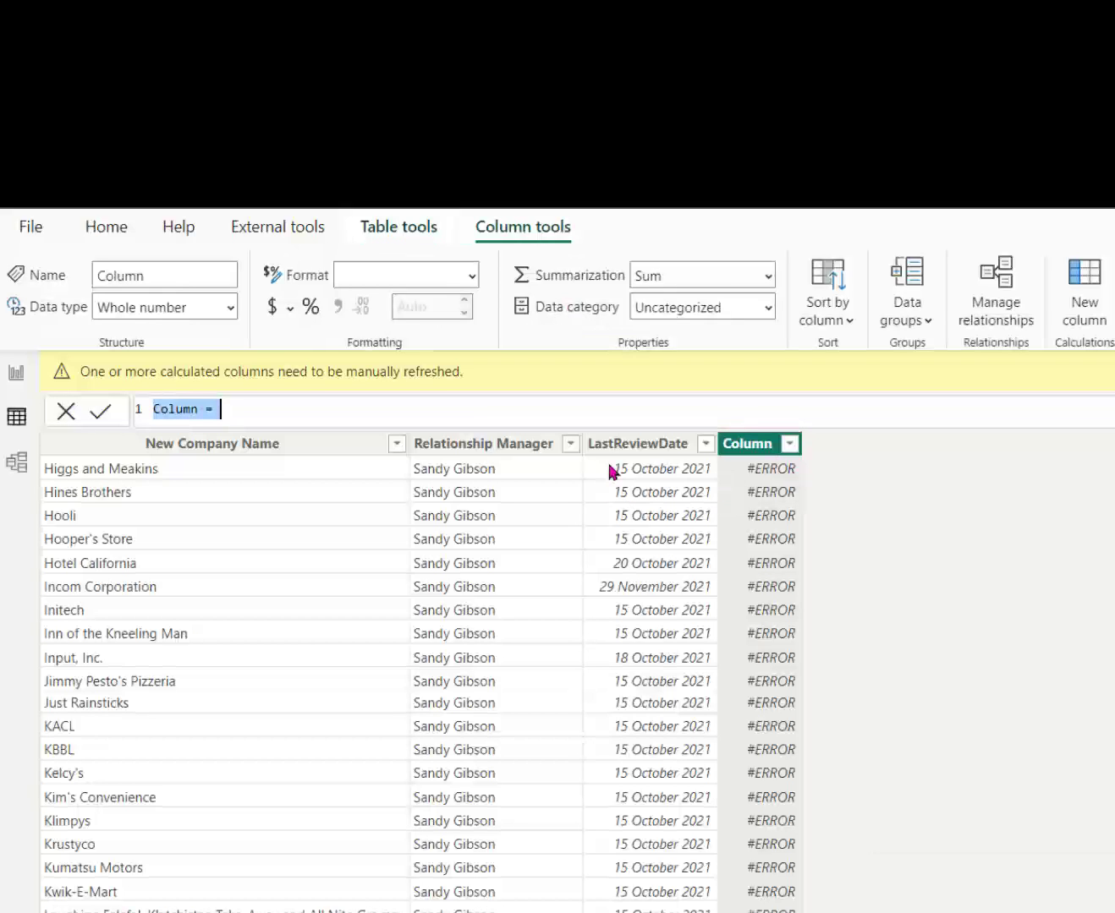
{"action": "type", "text": "Ra"}
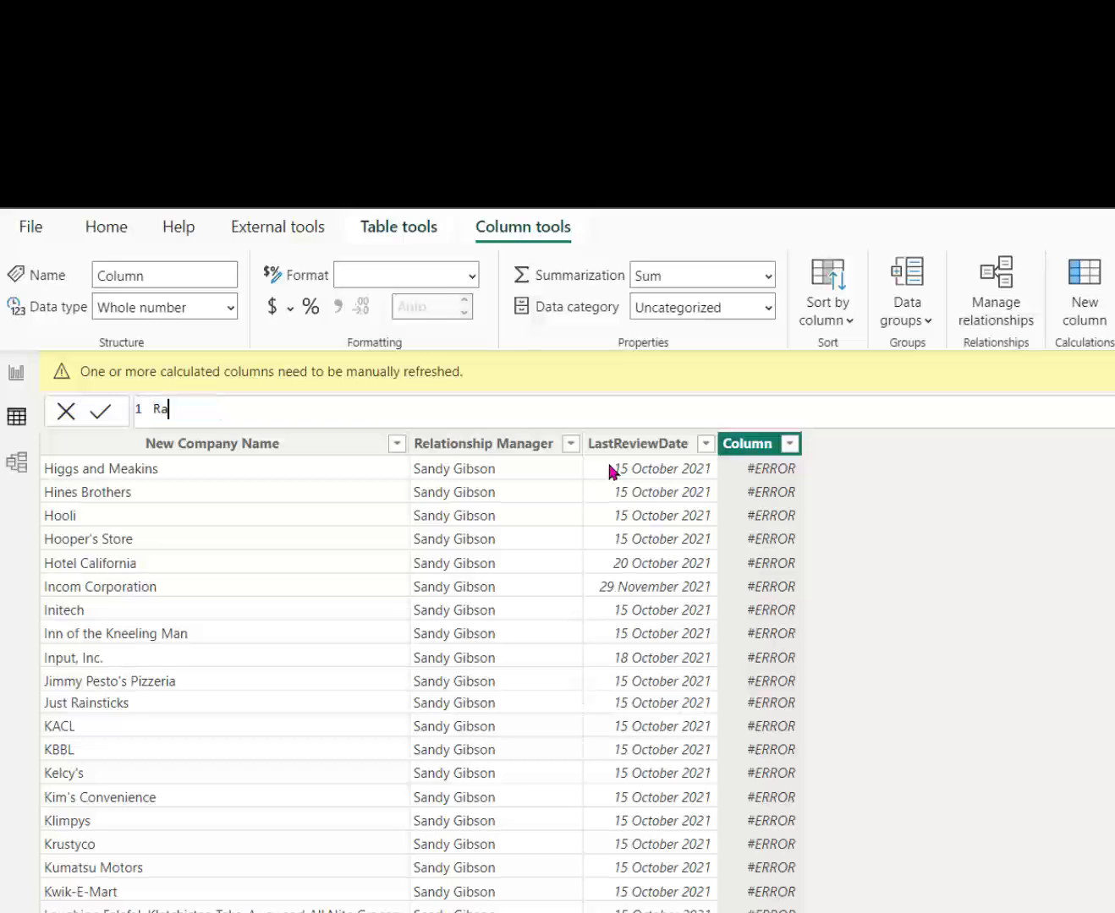
{"action": "type", "text": "nk = rankx"}
{"action": "key", "text": "Tab"}
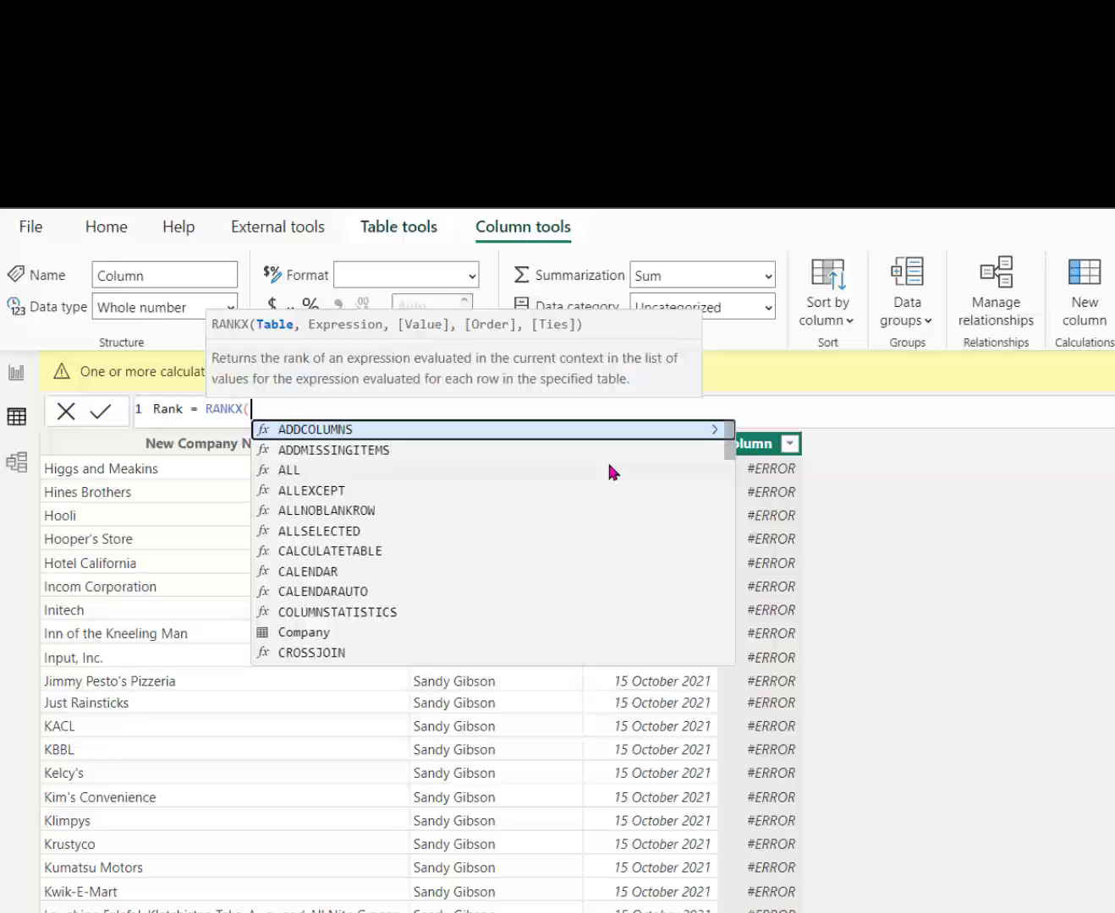
{"action": "type", "text": "filter"}
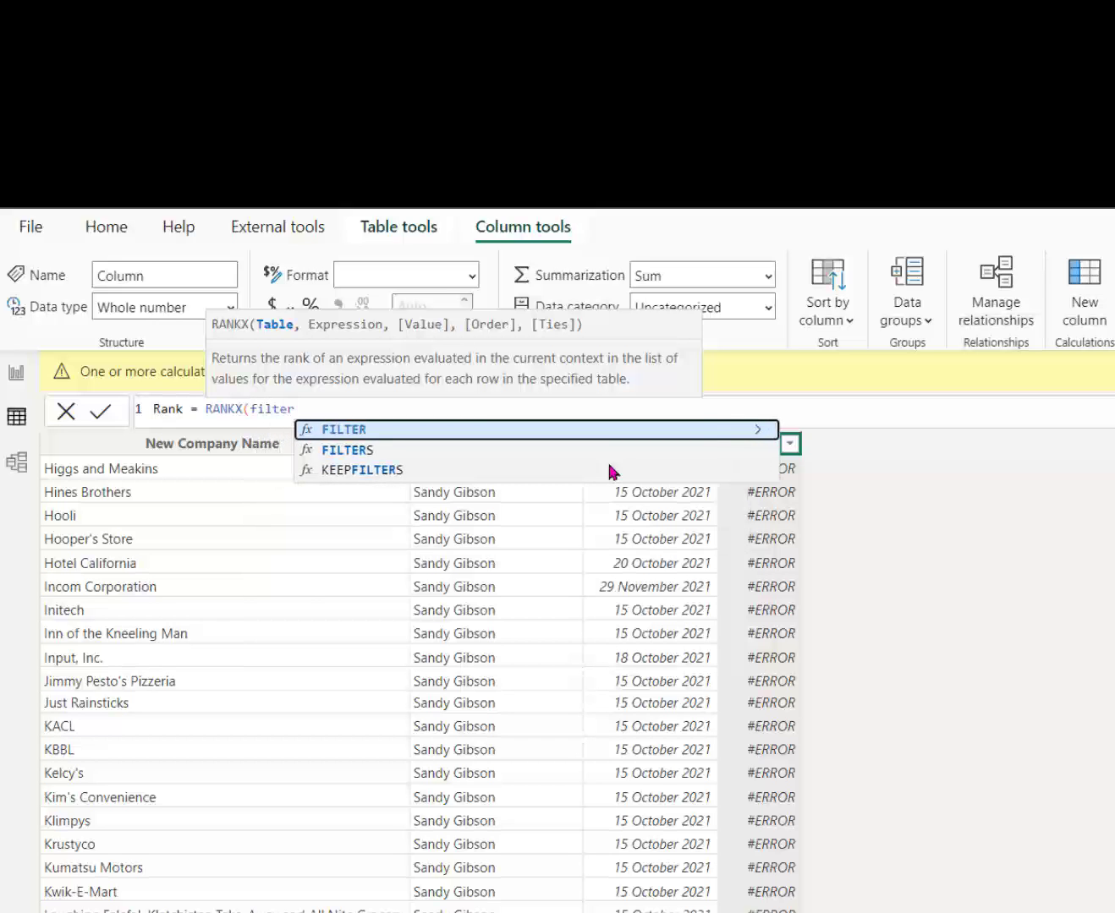
{"action": "type", "text": "("}
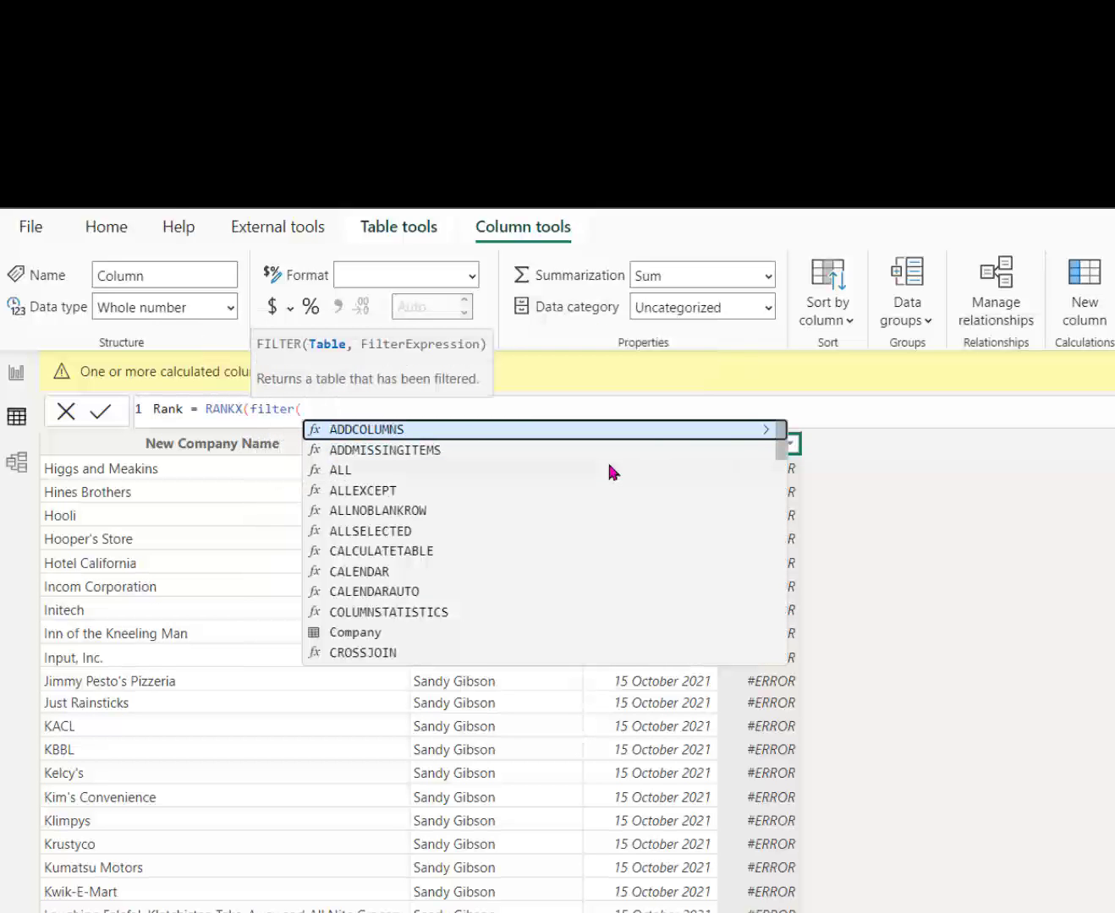
{"action": "type", "text": "c"}
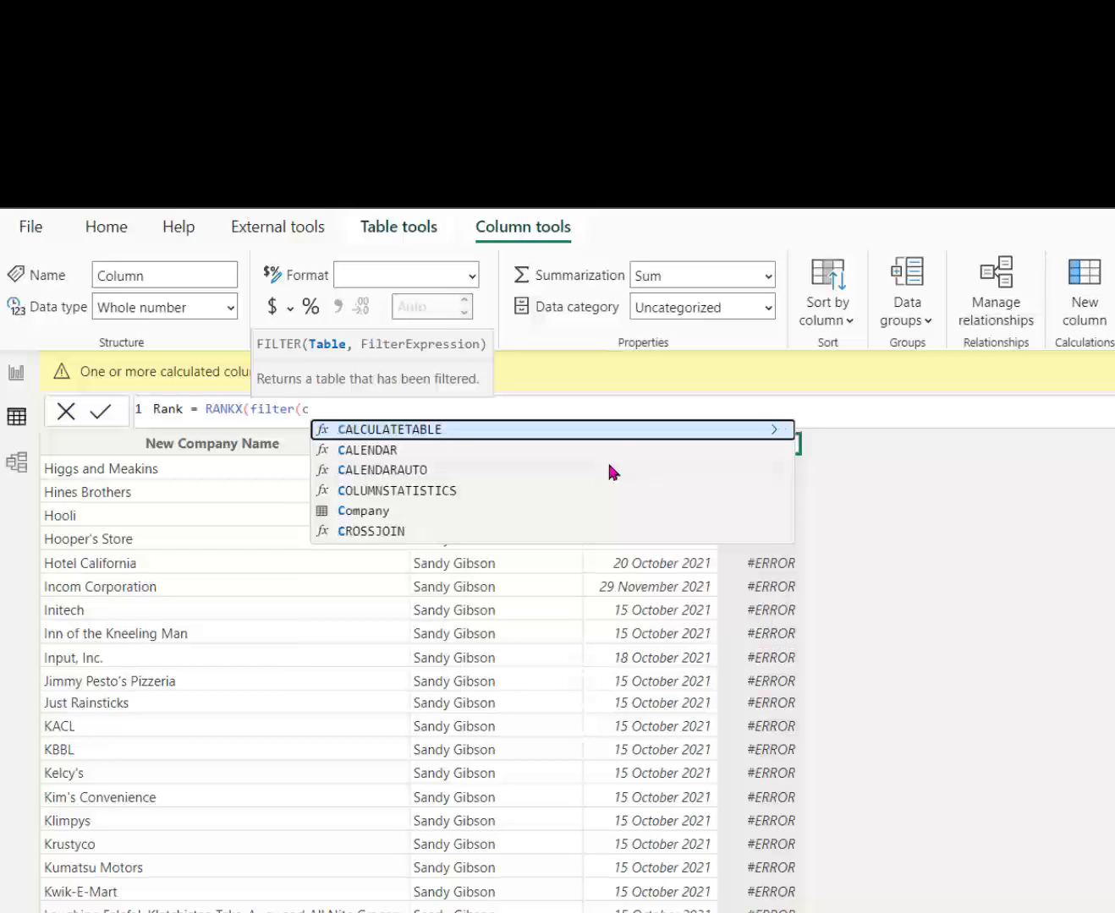
{"action": "type", "text": "om"}
{"action": "key", "text": "Tab"}
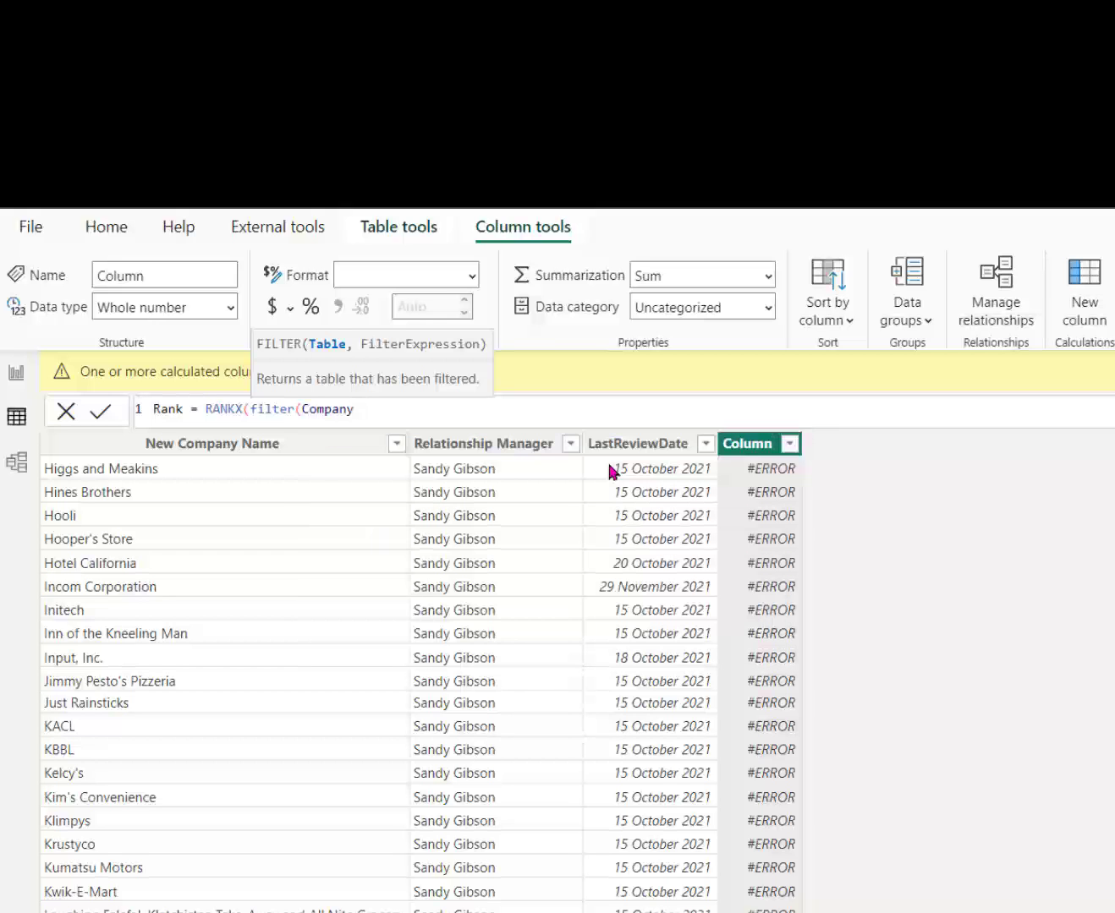
{"action": "type", "text": ","}
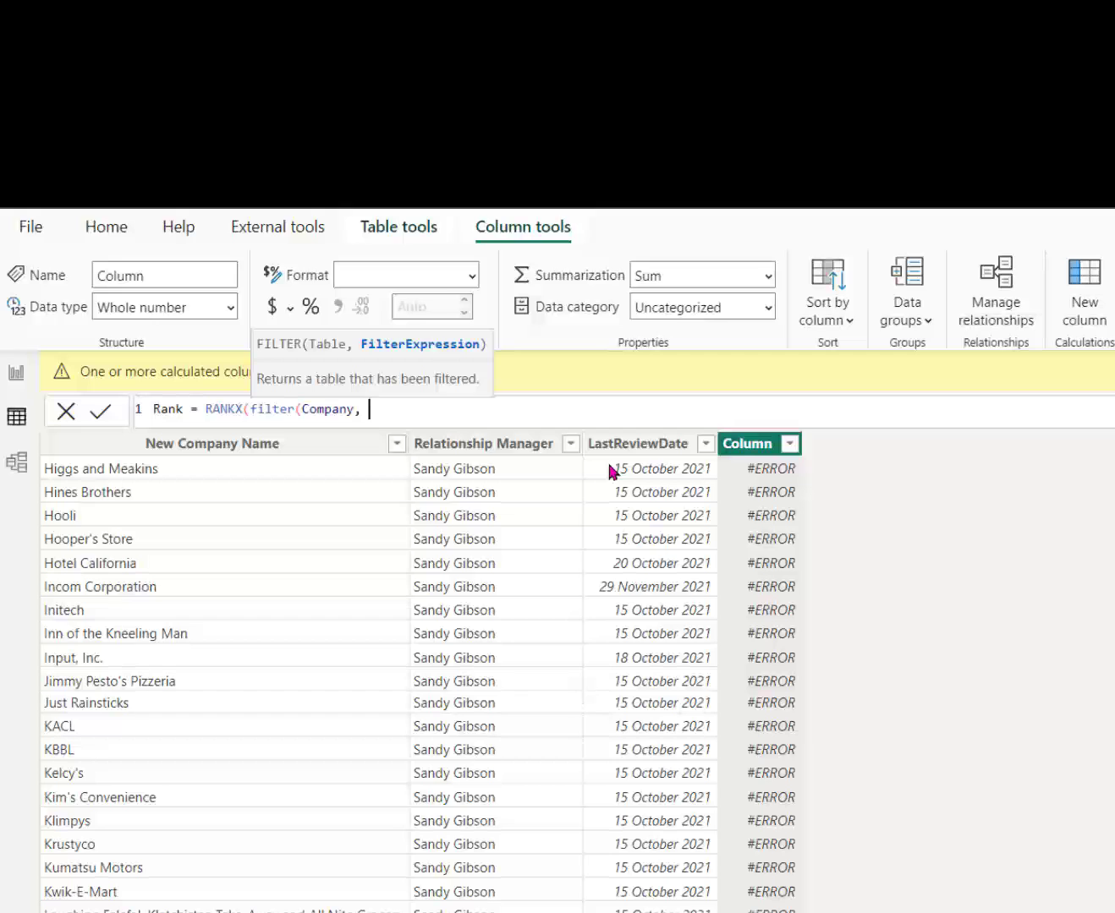
- Complete the filter with the condition Company[Relationship Manager]=EARLIER(Company[Relationship Manager]) and close the filter function
{"action": "type", "text": " relation"}
{"action": "key", "text": "Tab"}
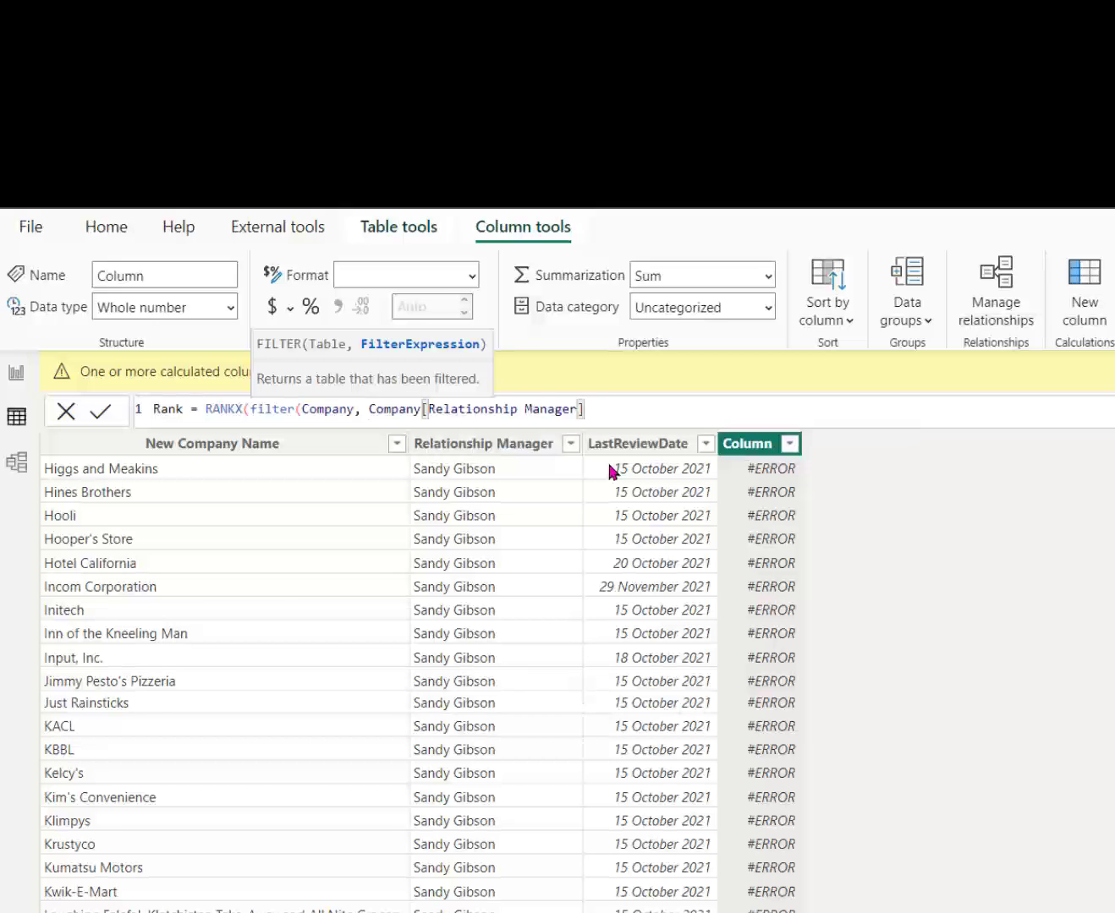
{"action": "type", "text": "=ear"}
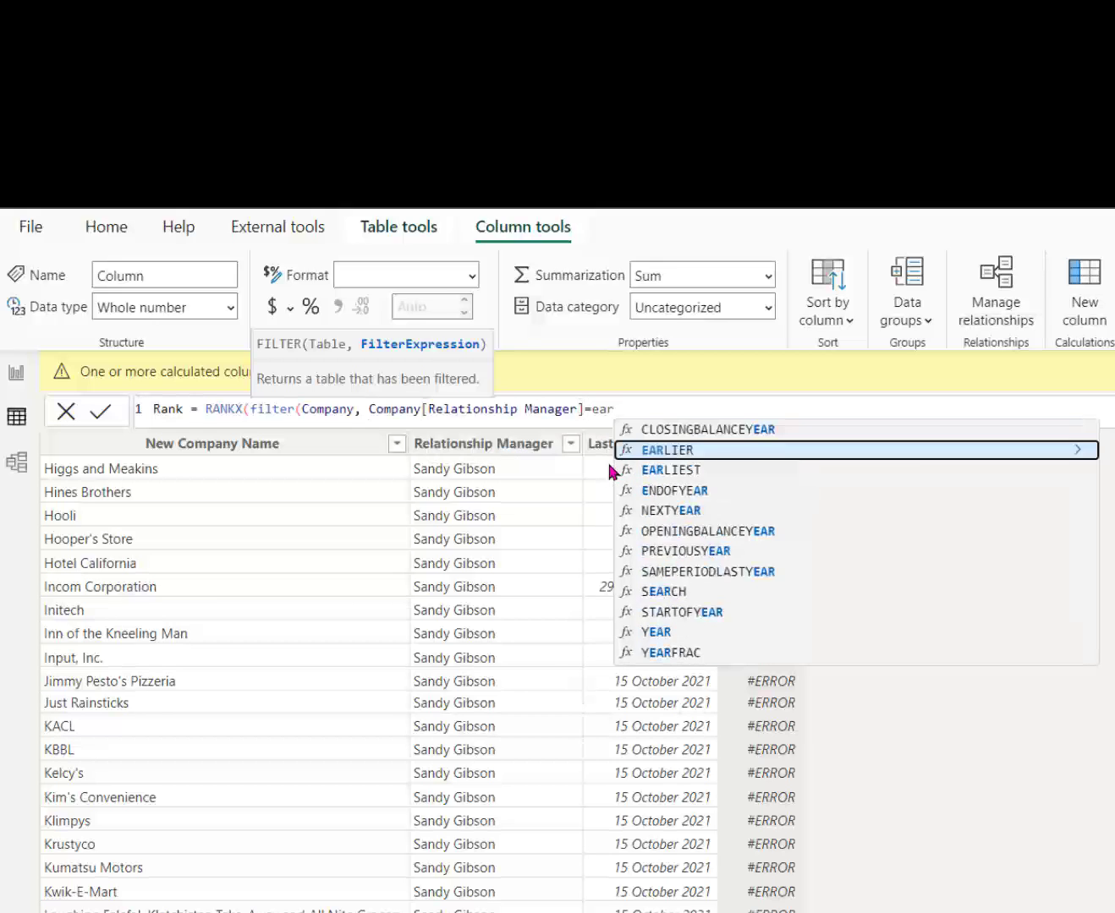
{"action": "key", "text": "Tab"}
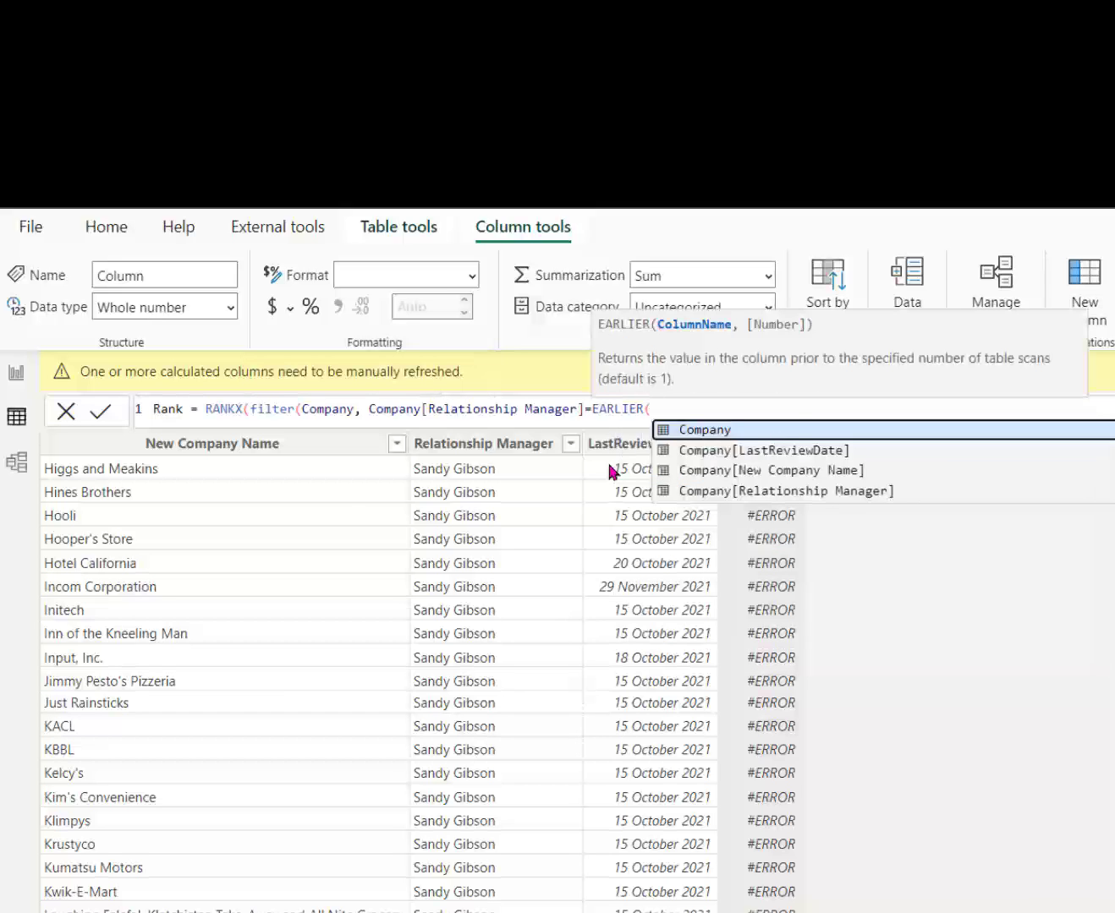
{"action": "key", "text": "Down"}
{"action": "key", "text": "Down"}
{"action": "key", "text": "Down"}
{"action": "key", "text": "Tab"}
{"action": "type", "text": ",)"}
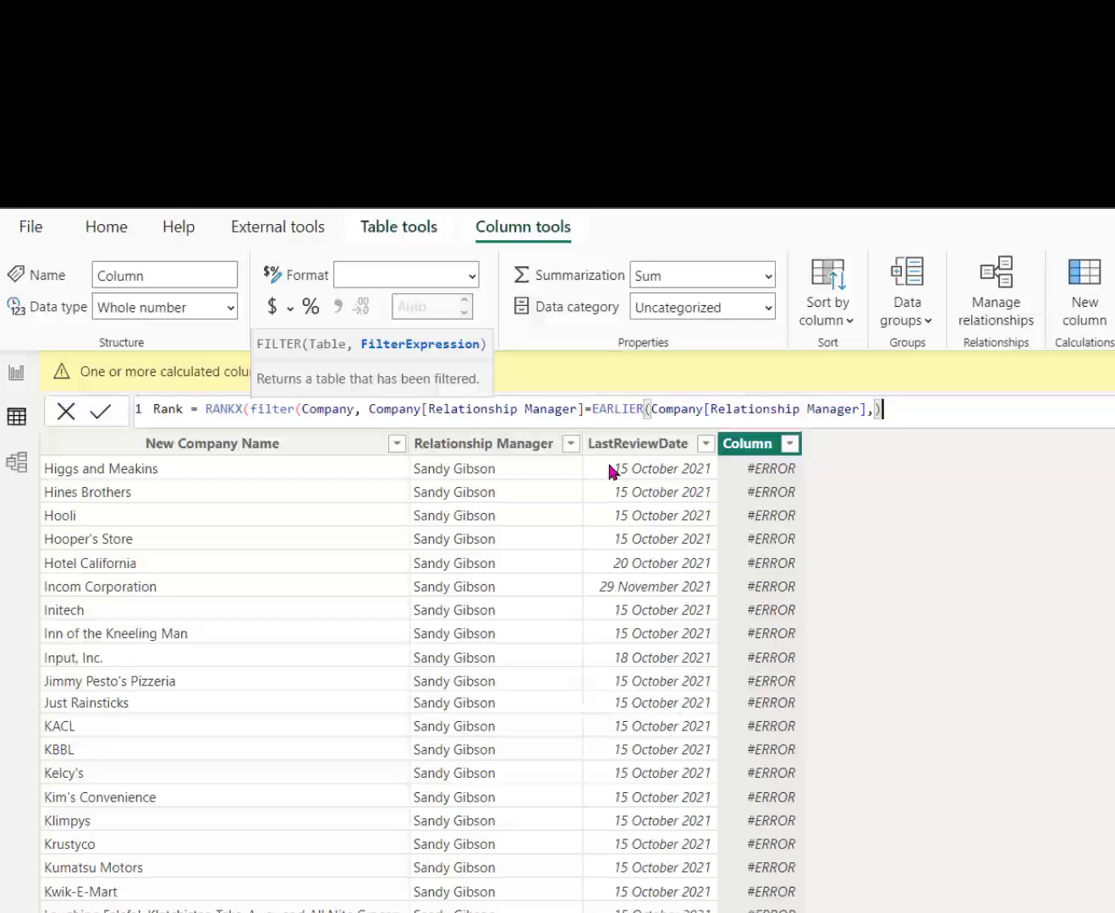
{"action": "key", "text": "BackSpace"}
{"action": "key", "text": "BackSpace"}
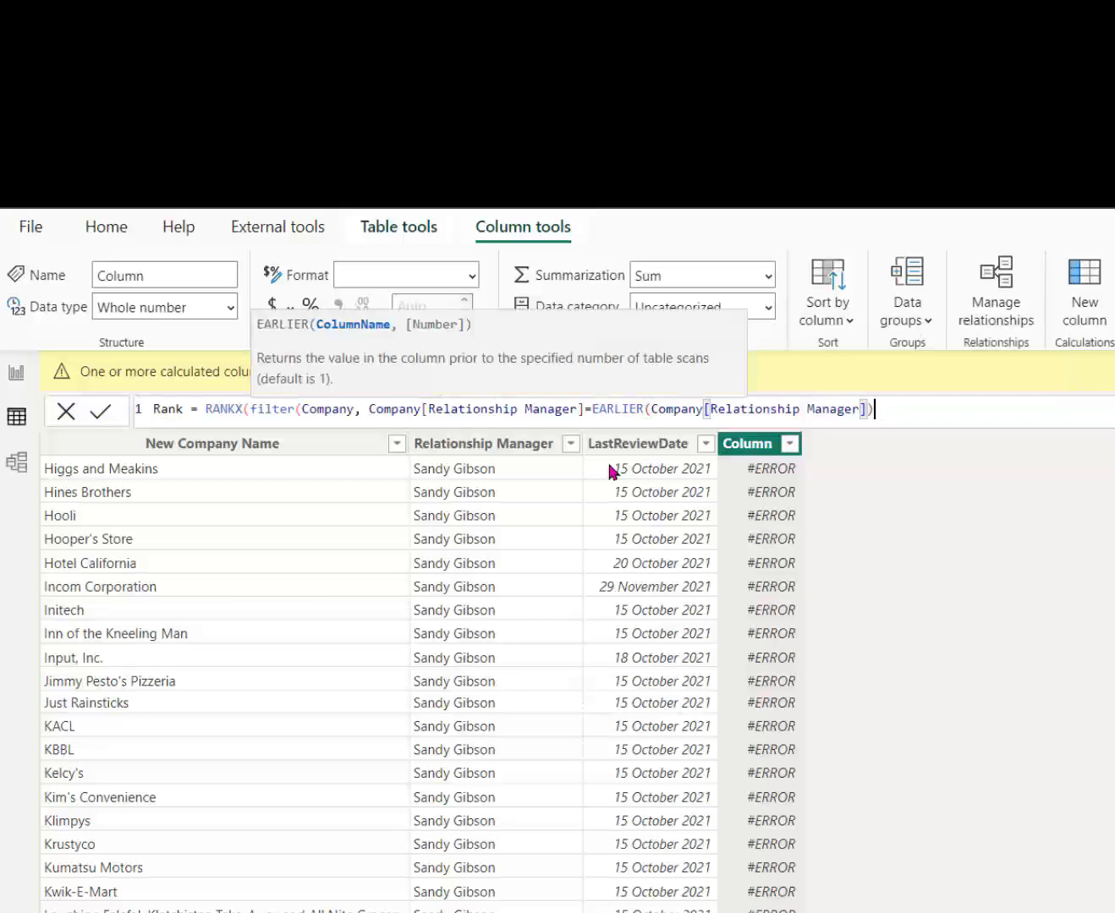
{"action": "type", "text": "))"}
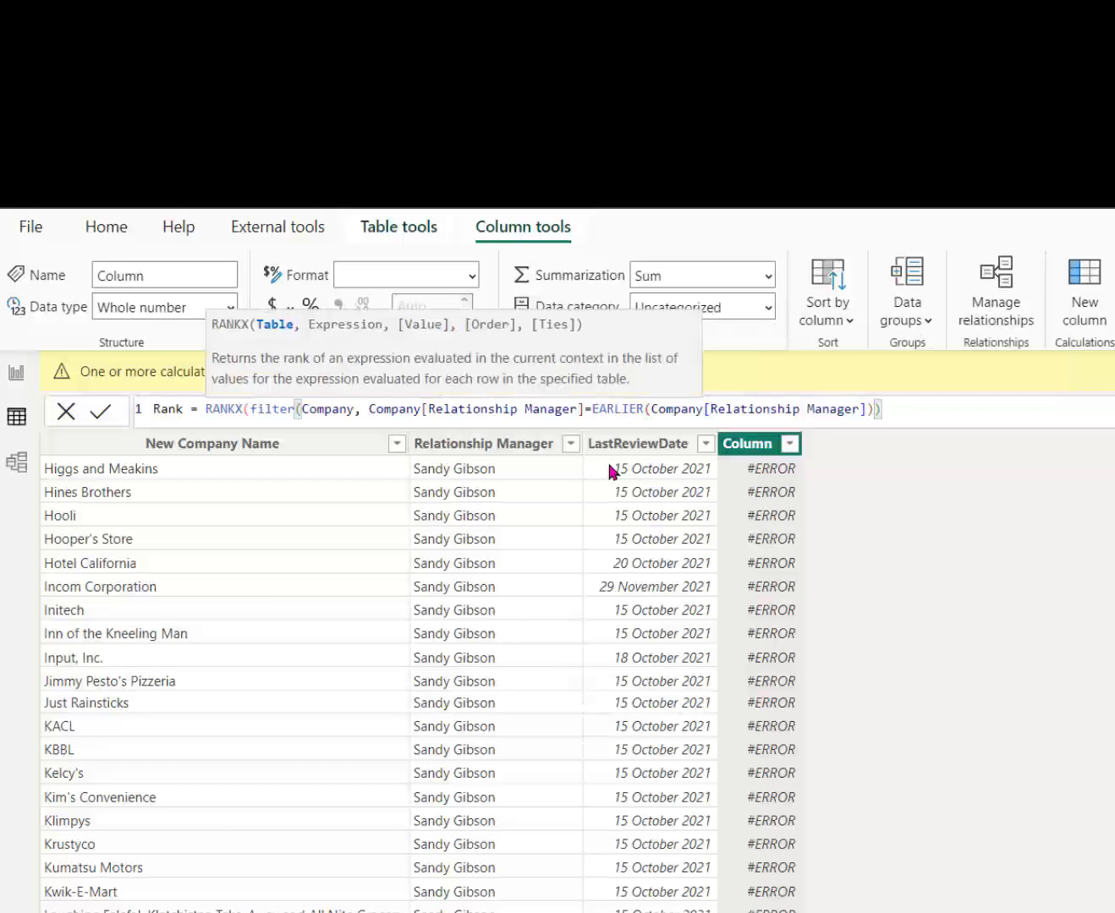
- Add FORMAT(Company[LastReviewDate], "yyyymmdd")&Company[New Company Name] as the RANKX expression of the Rank formula
{"action": "type", "text": ","}
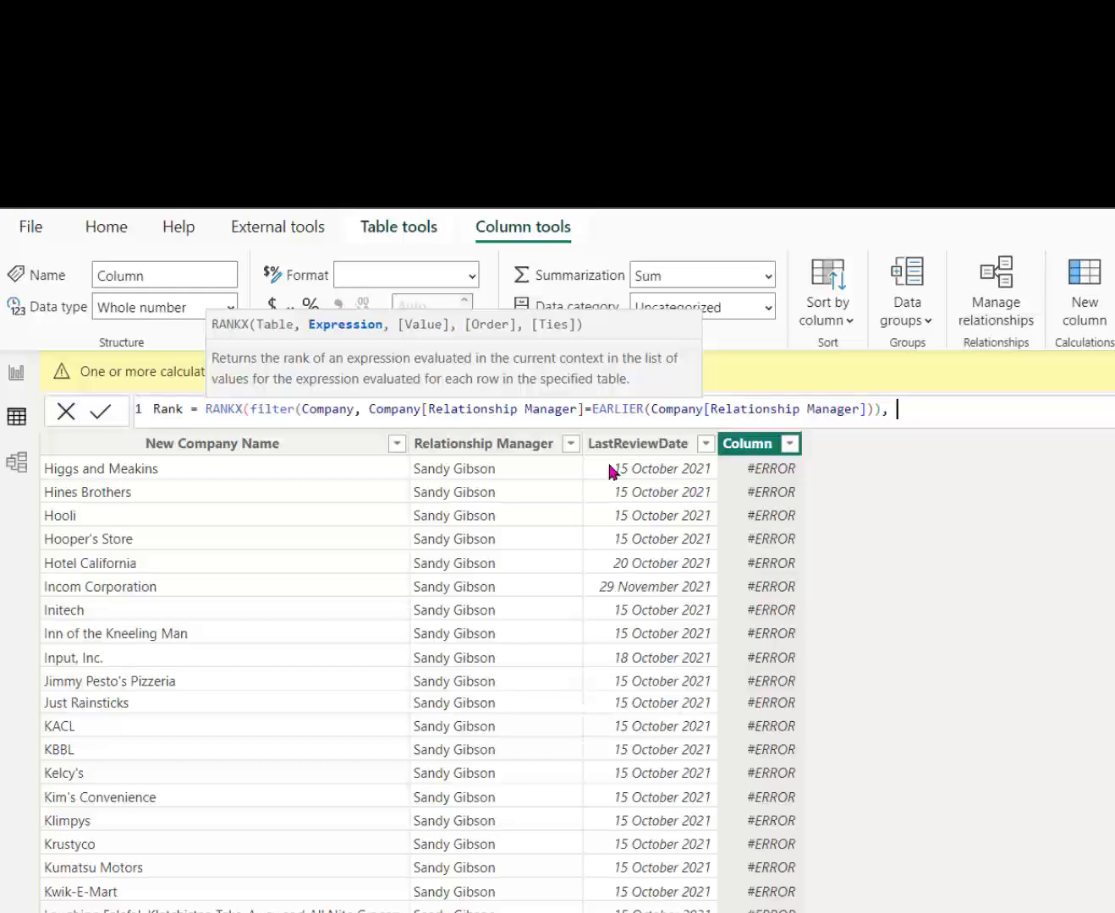
{"action": "type", "text": "FORMAT("}
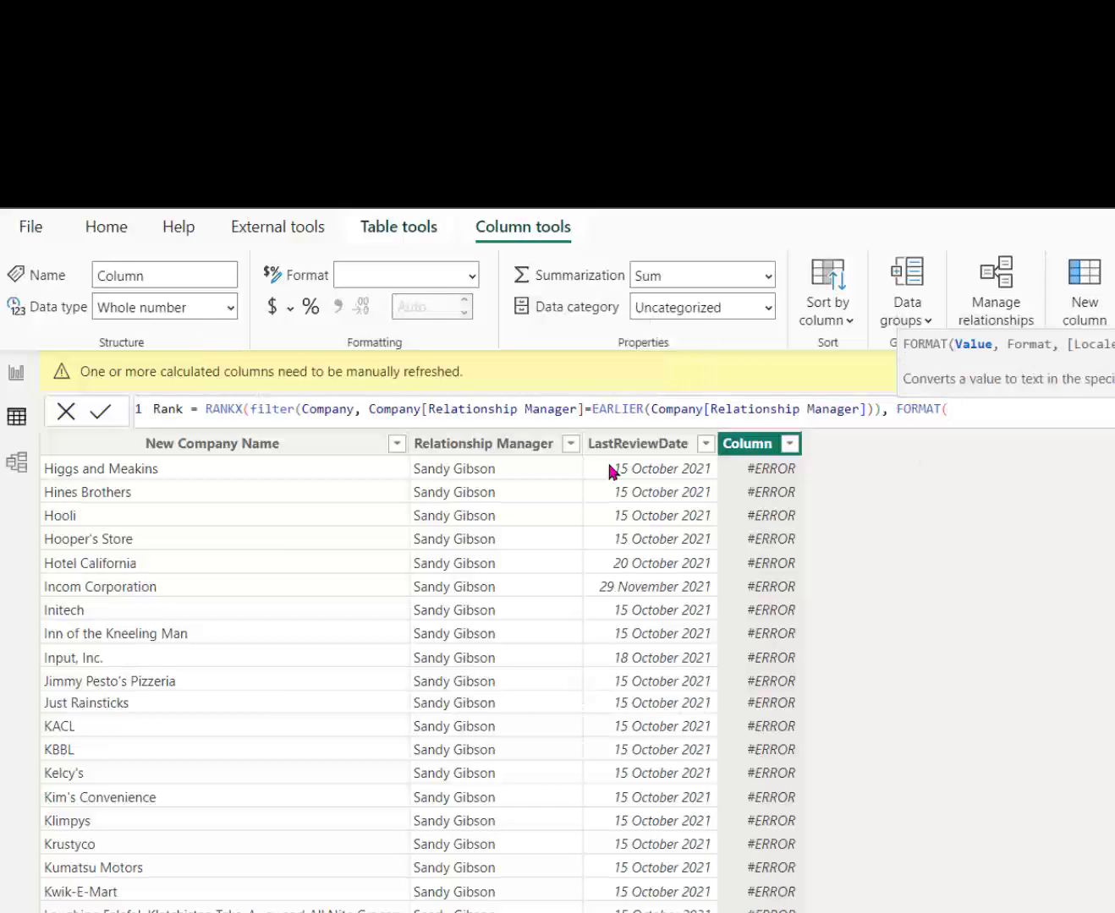
{"action": "type", "text": "Company[LastReviewDate], "}
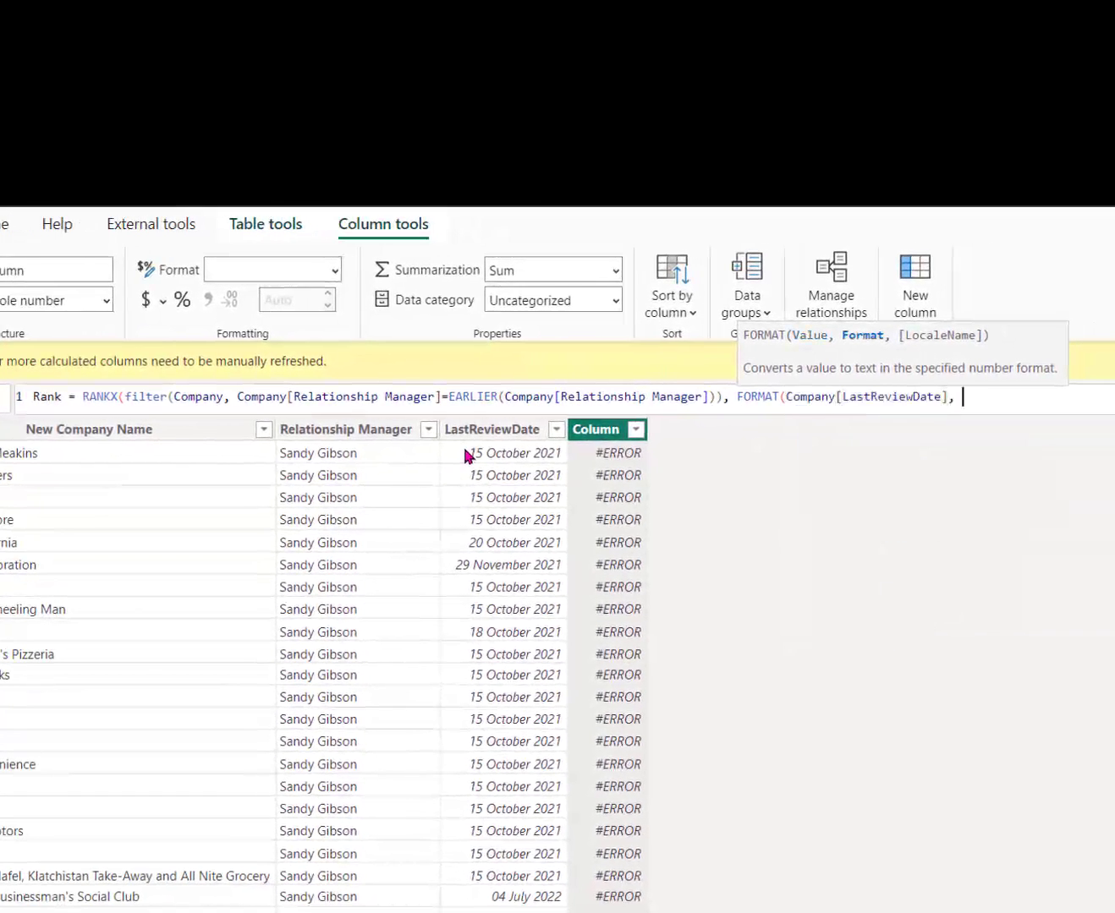
{"action": "type", "text": "\""}
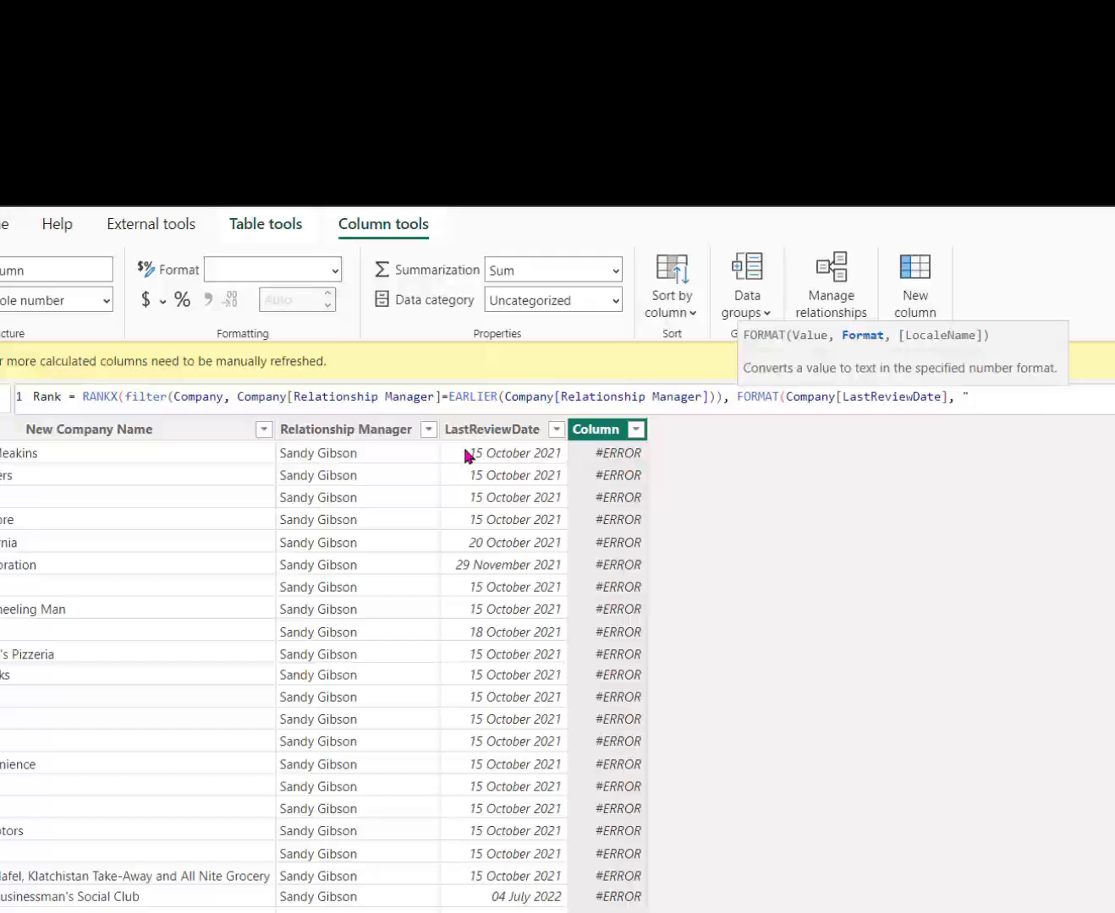
{"action": "type", "text": "yyyymmdd\")"}
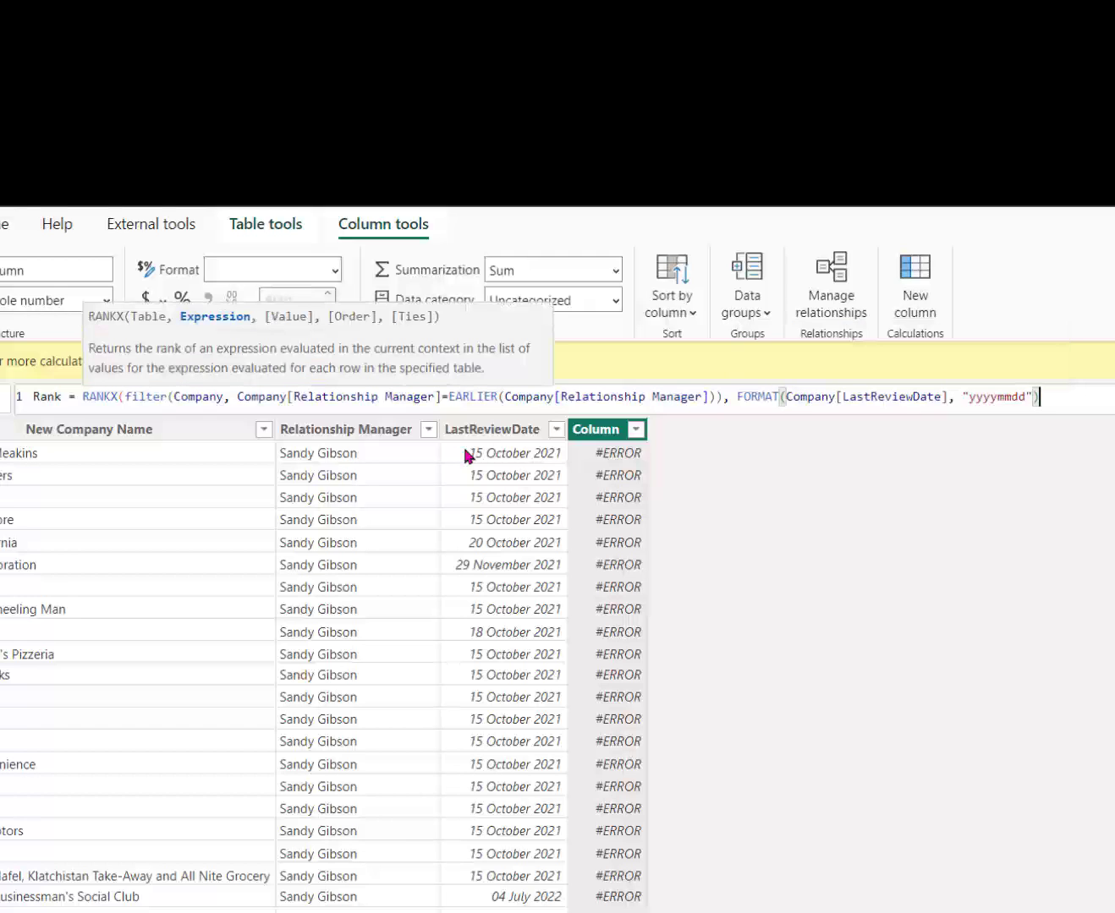
{"action": "type", "text": "&comp"}
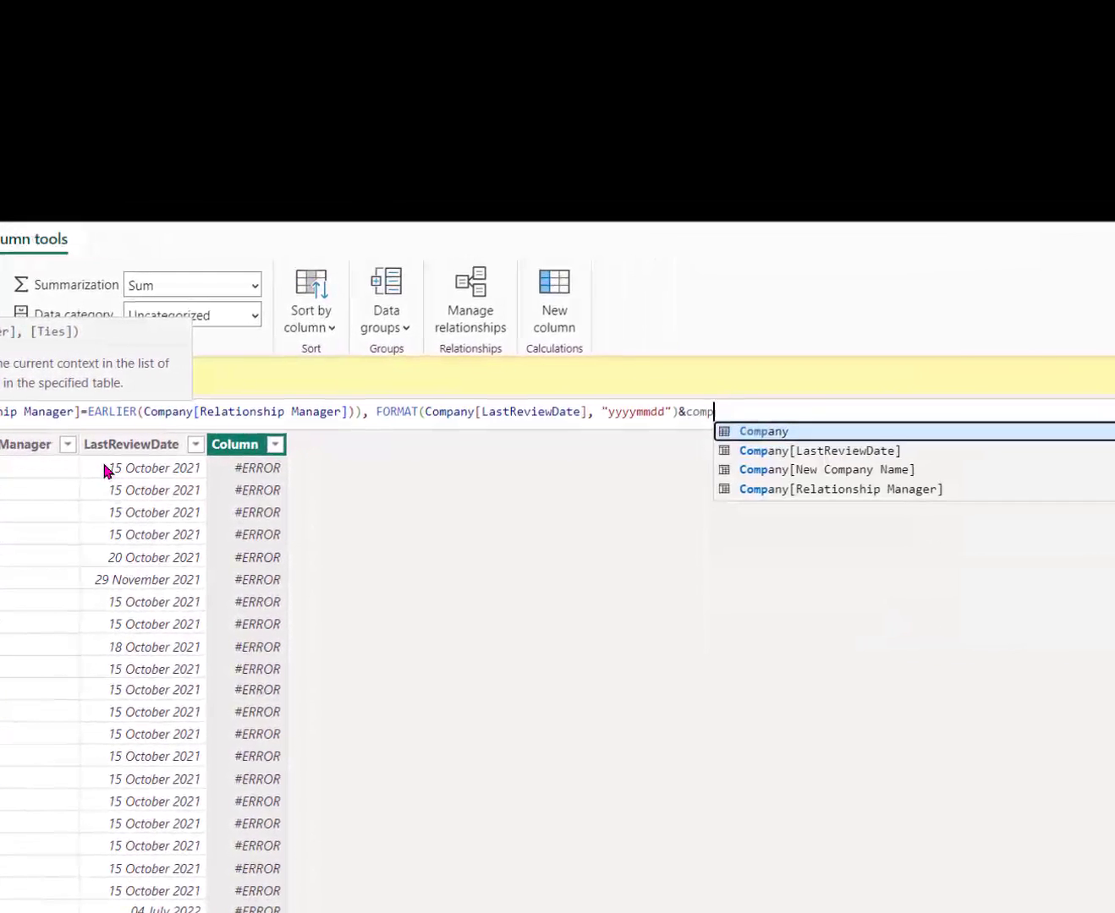
{"action": "type", "text": "any[New Company Name],"}
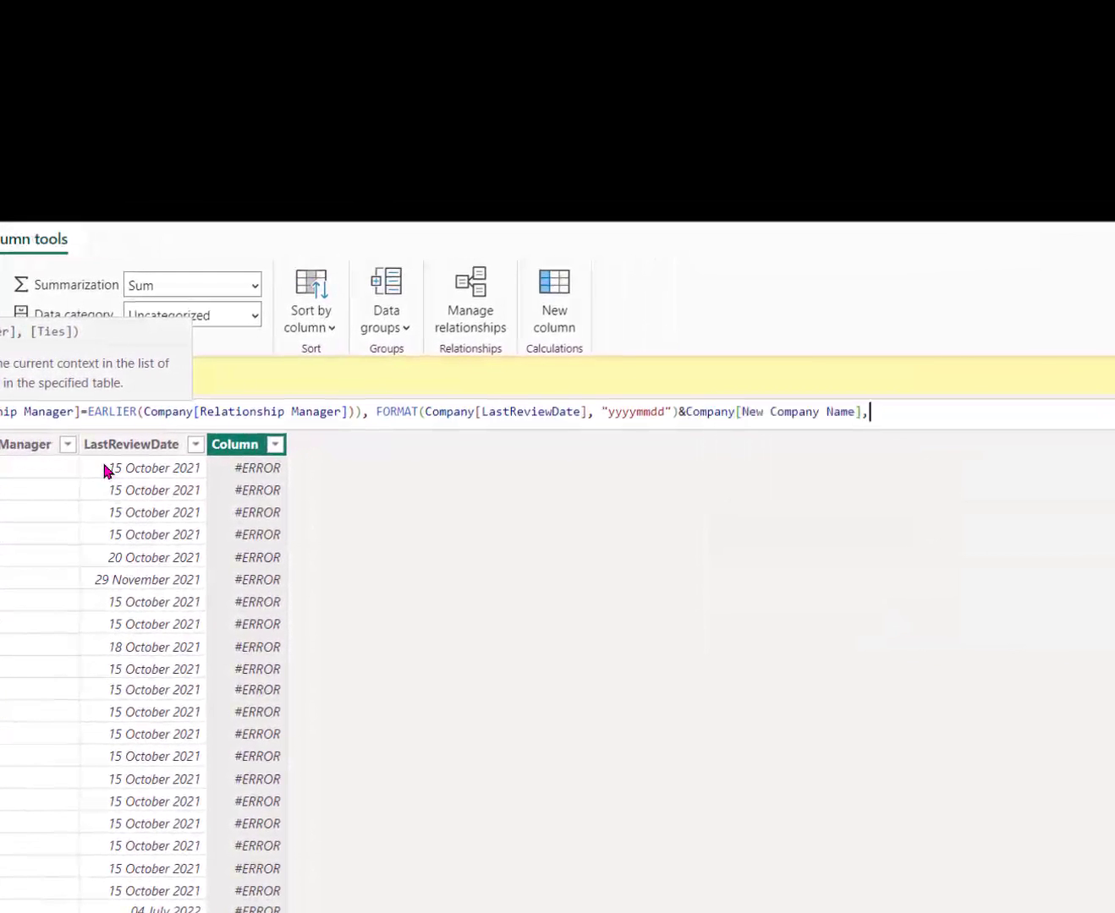
- Skip the value argument, finish RANKX with asc order and dense ties, and commit the Rank column
{"action": "type", "text": ",as"}
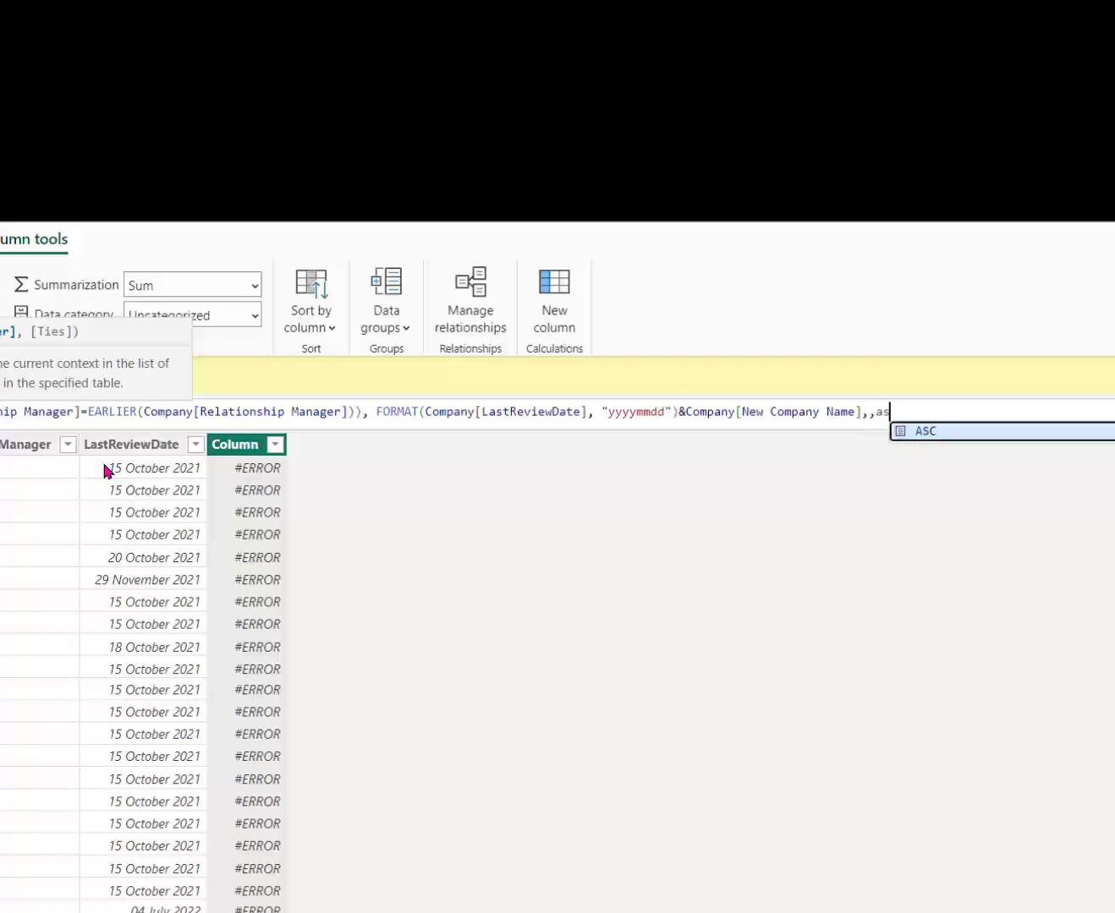
{"action": "type", "text": "c"}
{"action": "type", "text": ",dense"}
{"action": "type", "text": ")"}
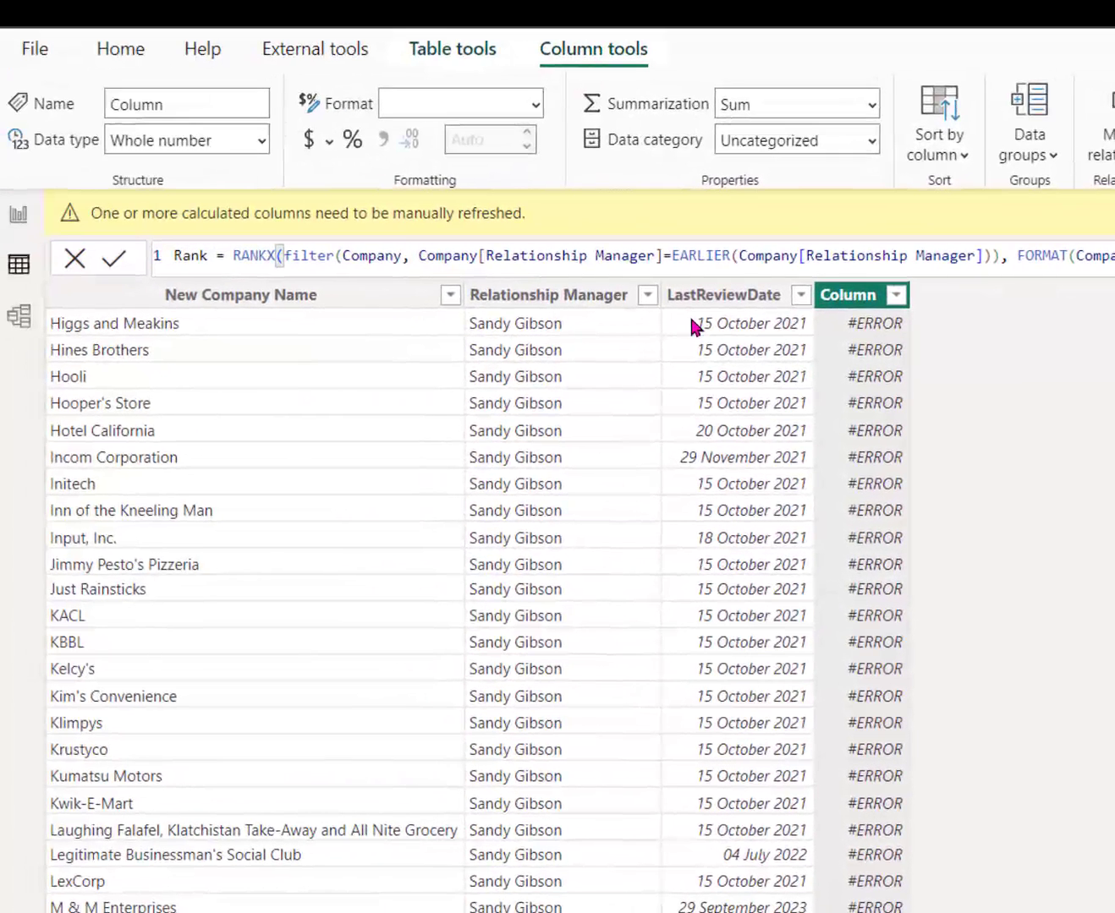
{"action": "left_click", "coordinate": [111, 261]}
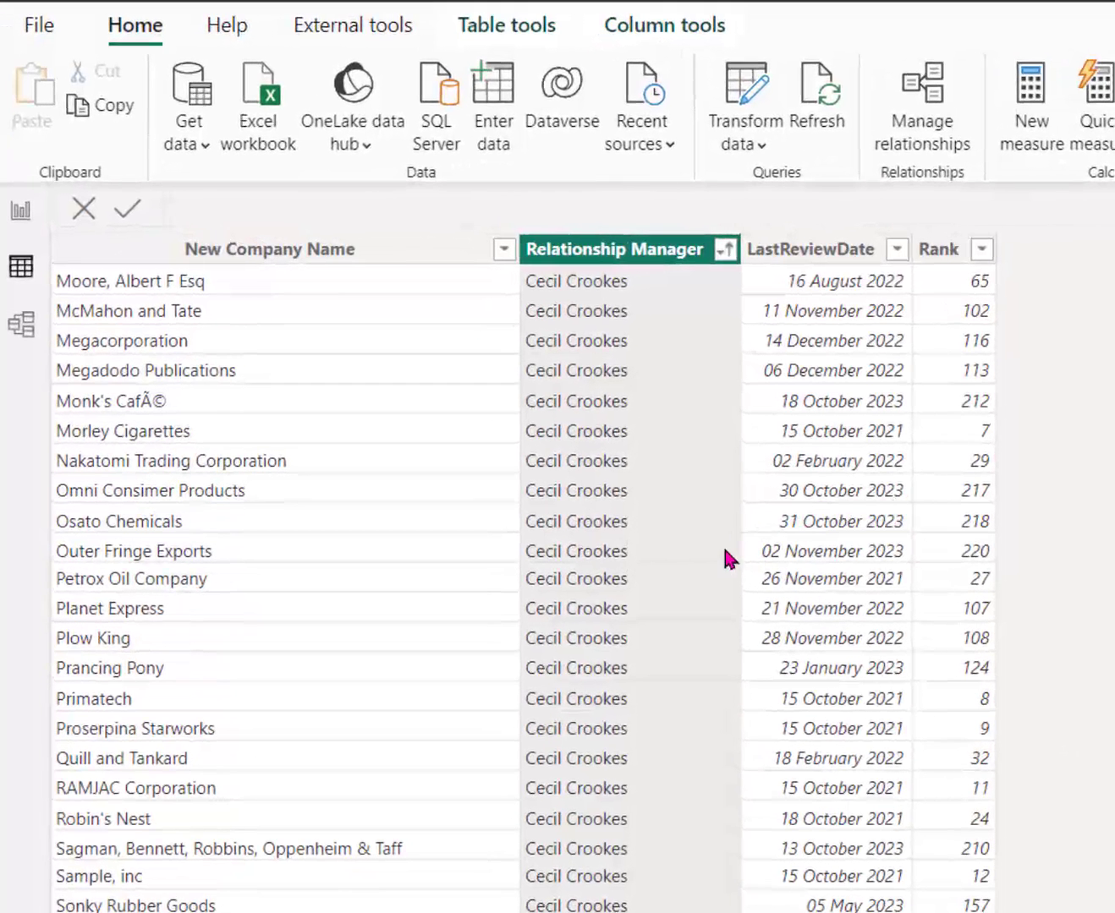
- Filter the Company table to the first listed relationship manager and sort the rows by Rank ascending
{"action": "left_click", "coordinate": [725, 250]}
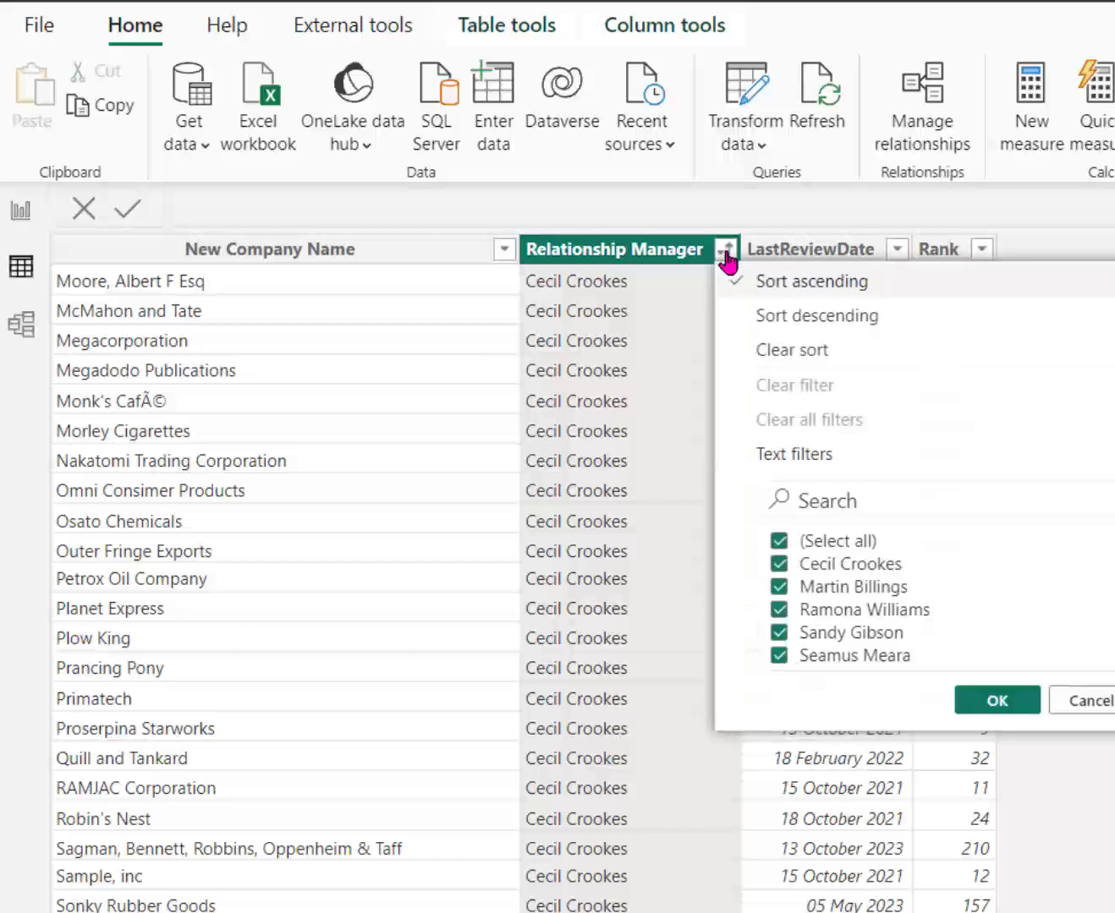
{"action": "left_click", "coordinate": [842, 543]}
{"action": "left_click", "coordinate": [778, 564]}
{"action": "left_click", "coordinate": [985, 700]}
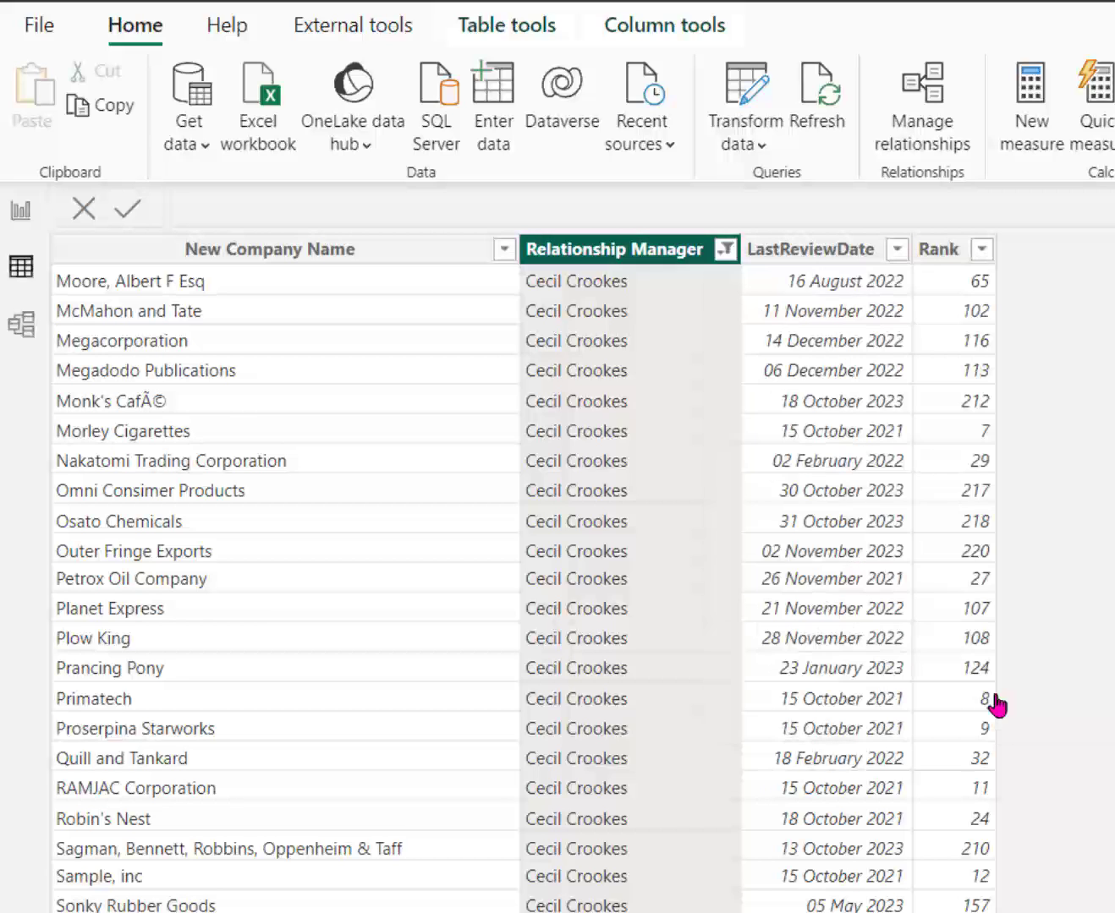
{"action": "left_click", "coordinate": [980, 250]}
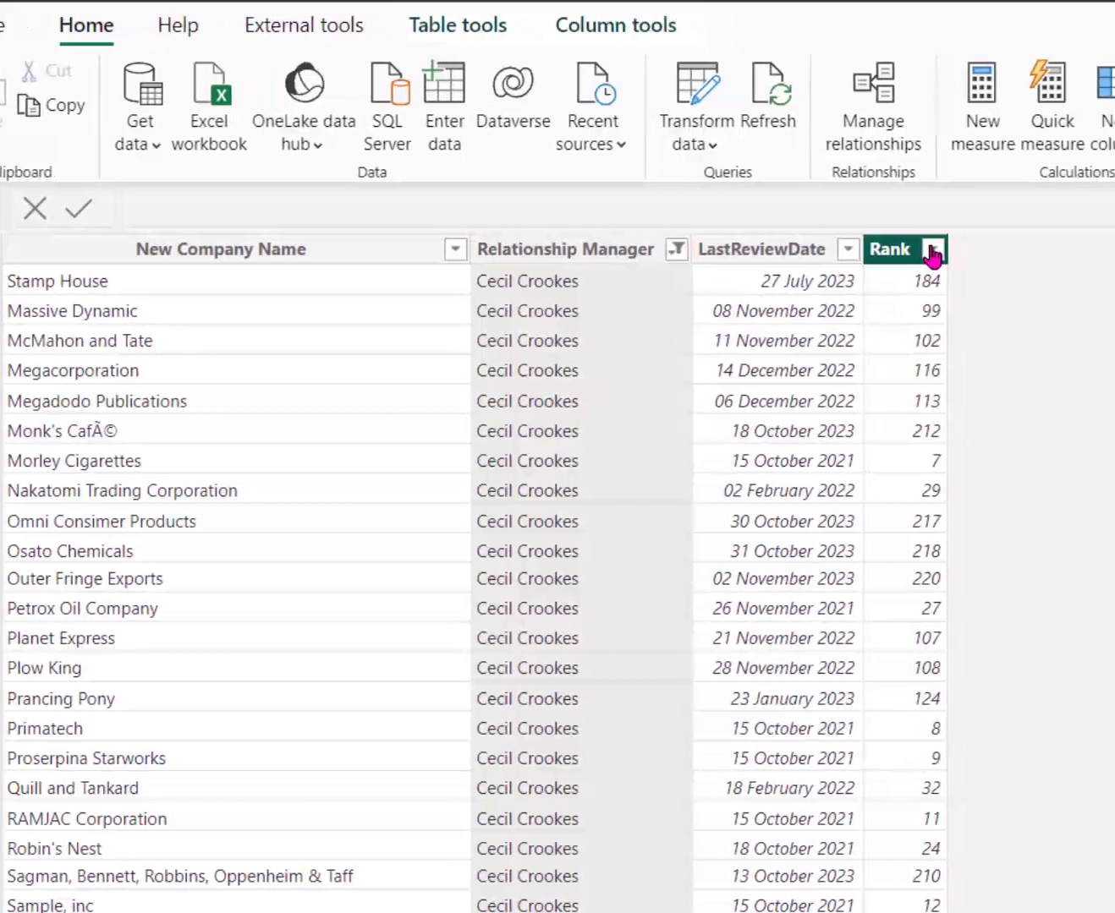
{"action": "left_click", "coordinate": [1021, 283]}
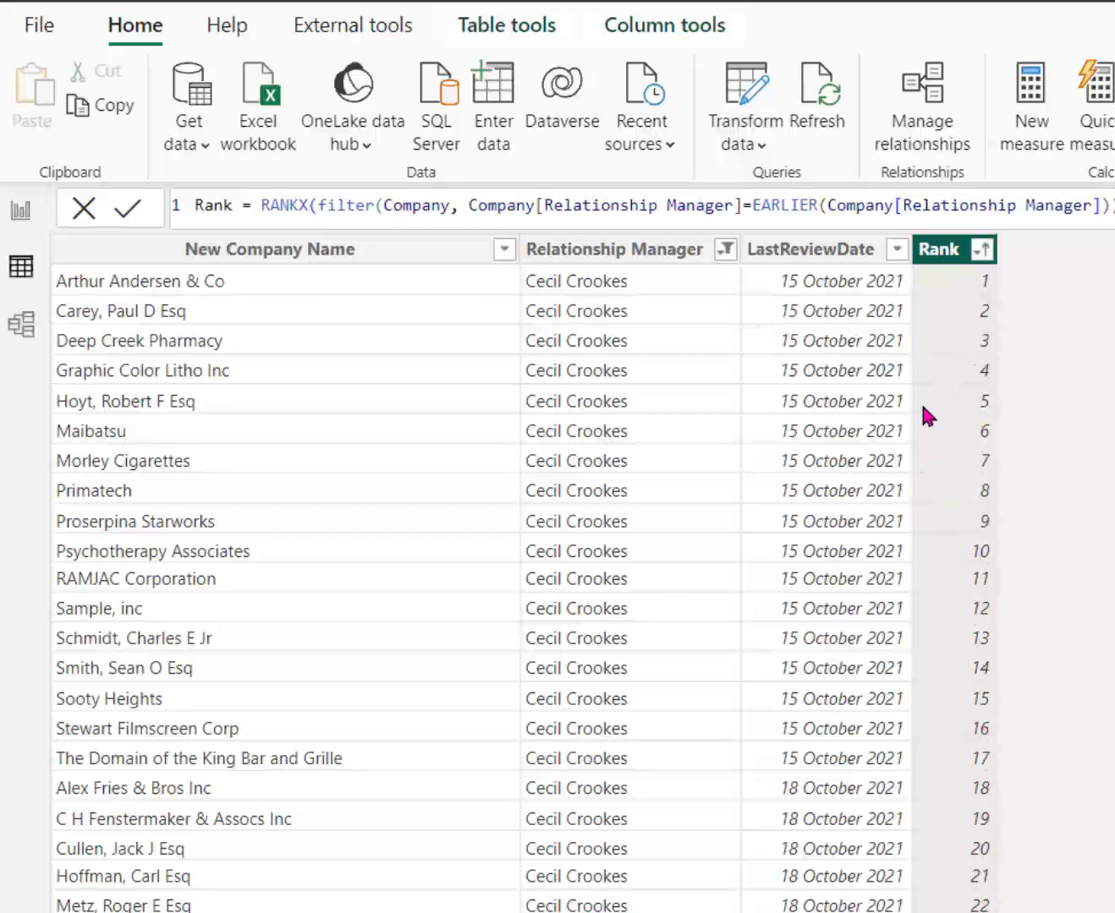
- Switch the Relationship Manager filter from the first listed manager to the last listed one
{"action": "left_click", "coordinate": [725, 250]}
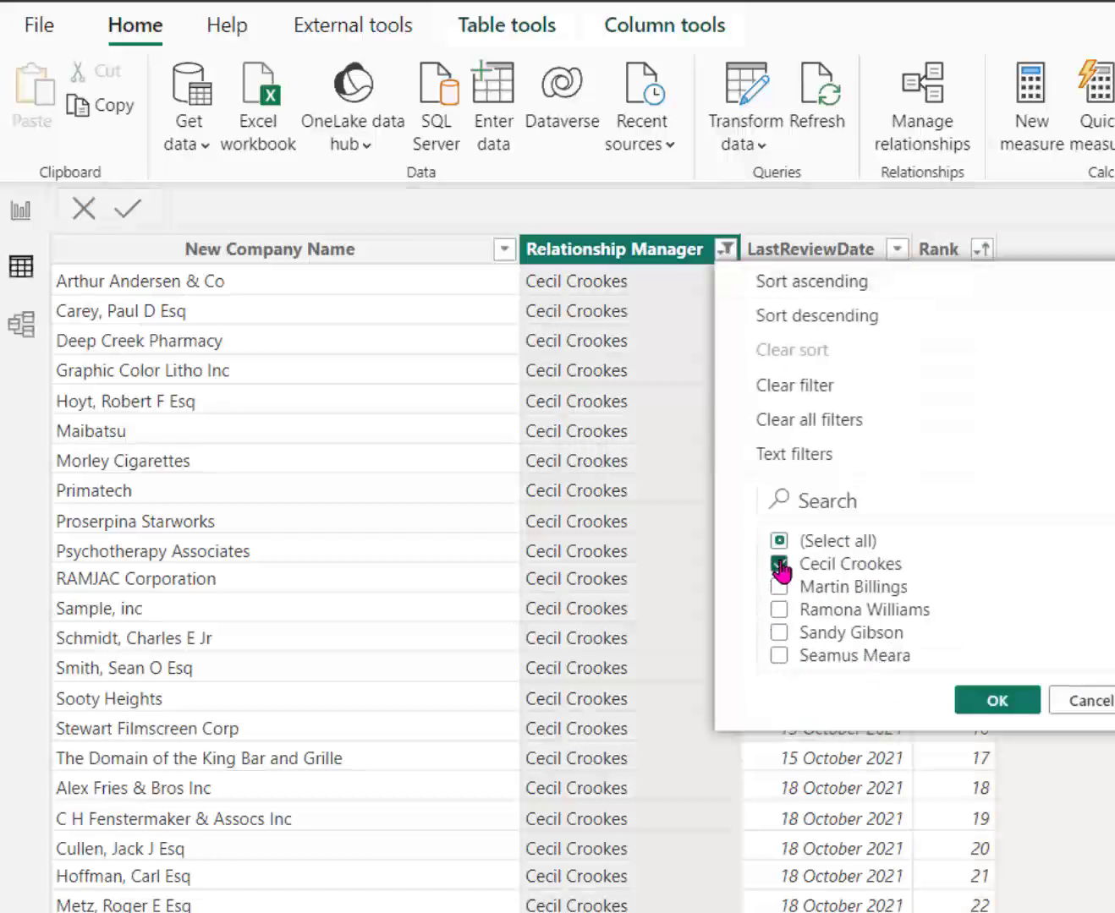
{"action": "left_click", "coordinate": [777, 564]}
{"action": "left_click", "coordinate": [778, 655]}
{"action": "left_click", "coordinate": [1000, 702]}
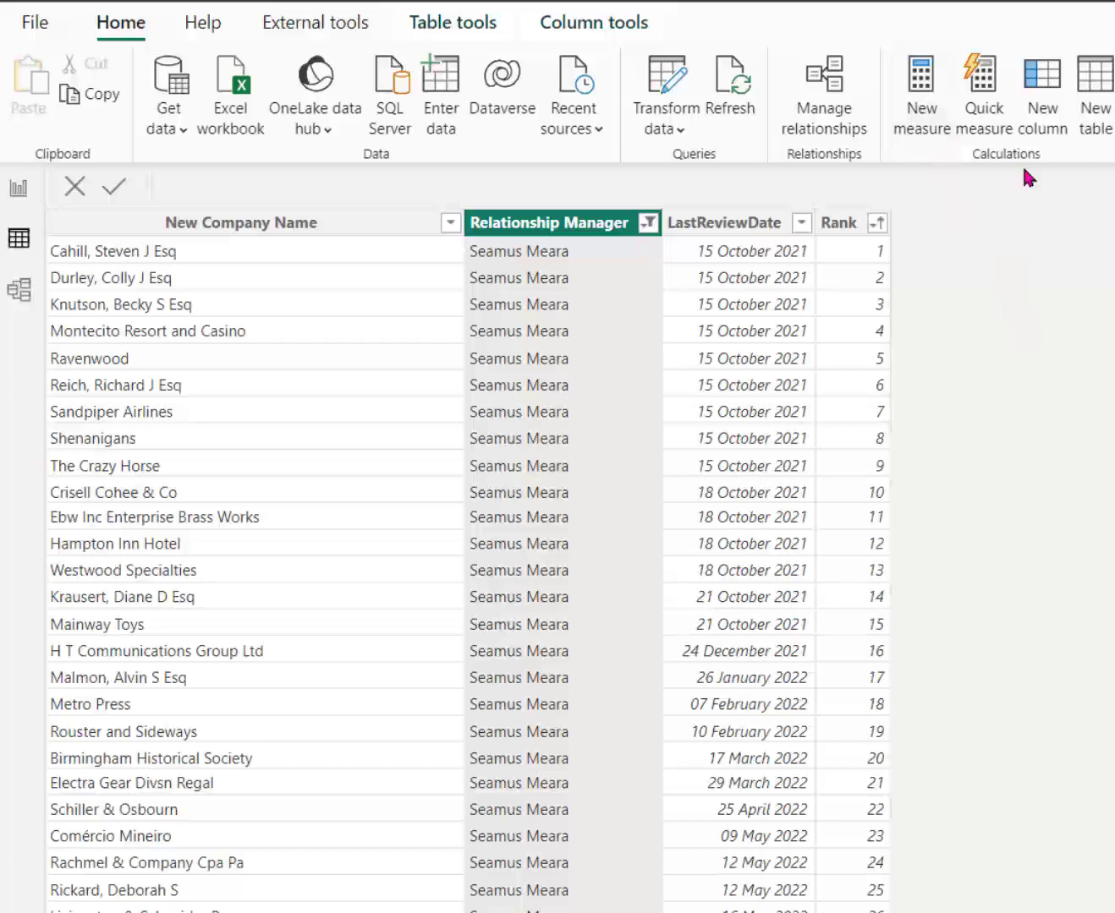
- Add a calculated column to the Company table and begin its formula with Company Number = switch(mod(Company[Rank], 4)
{"action": "left_click", "coordinate": [1042, 119]}
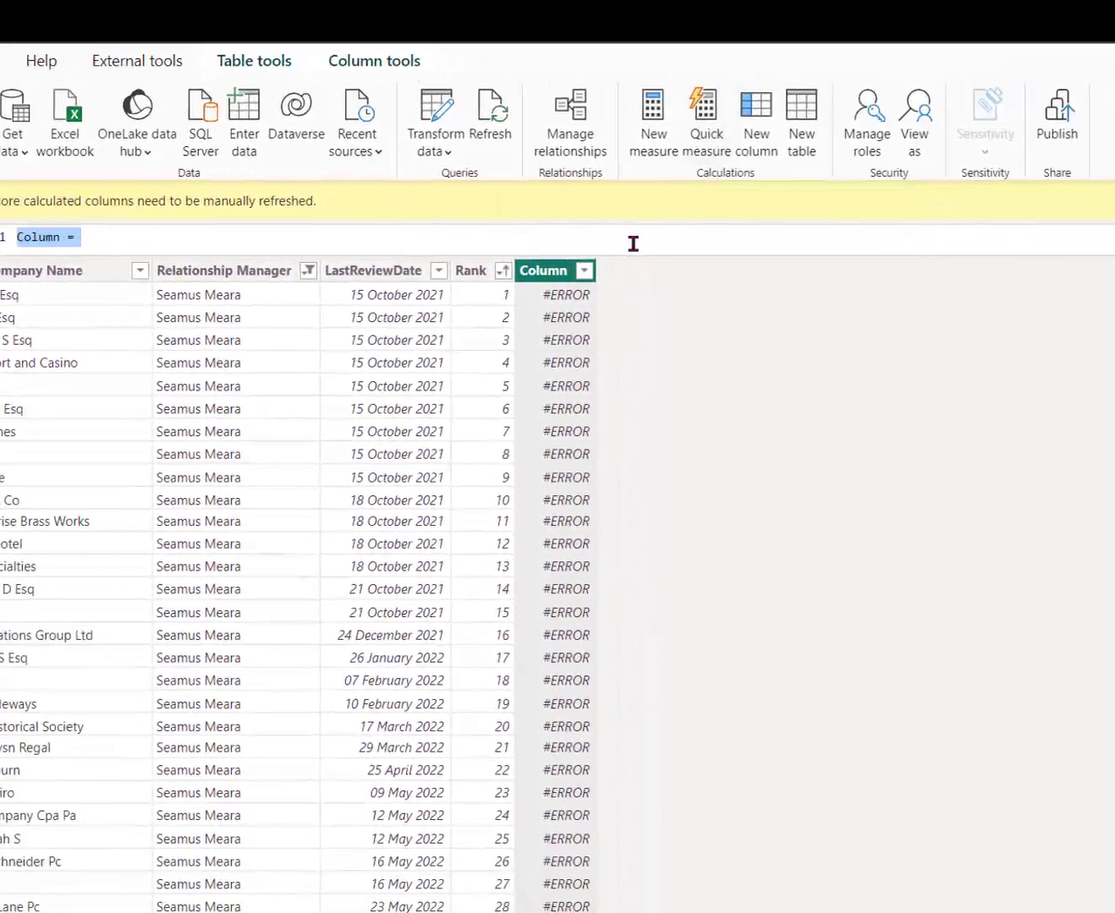
{"action": "type", "text": "Company"}
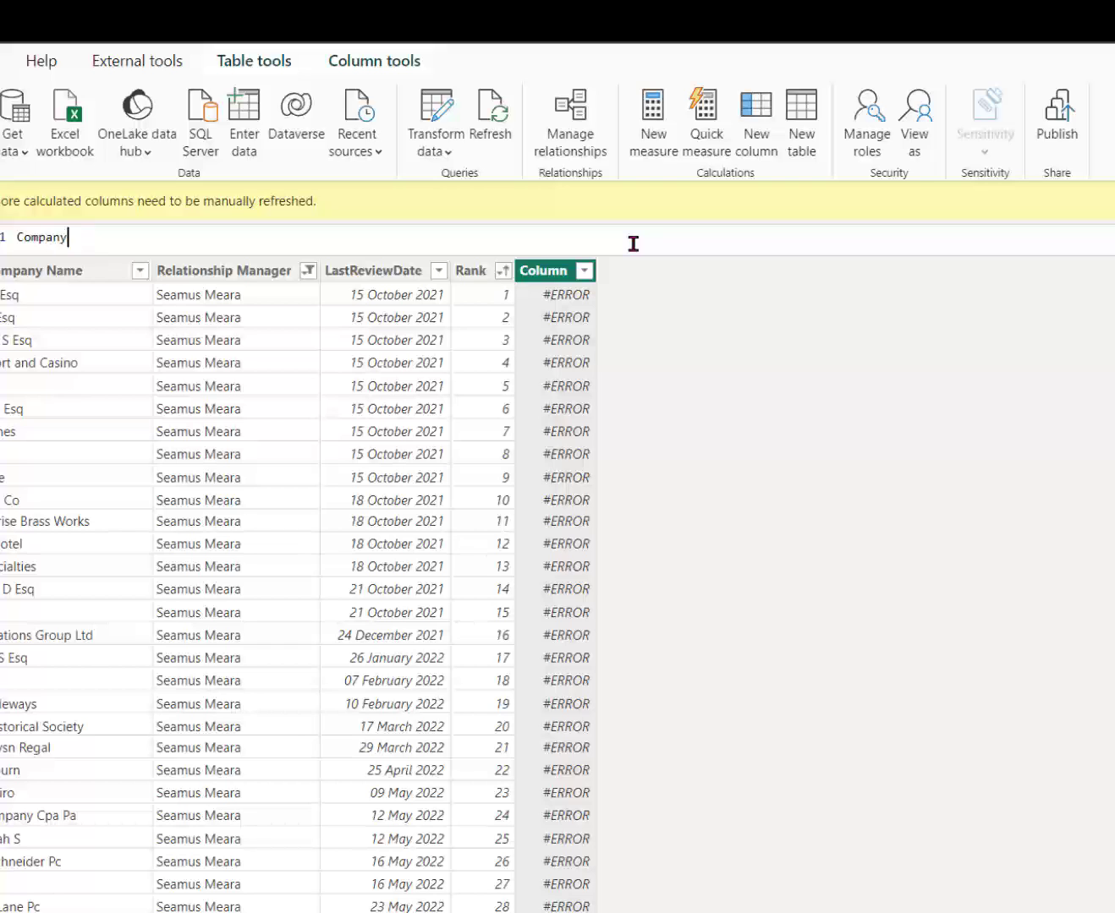
{"action": "type", "text": " Number = switch("}
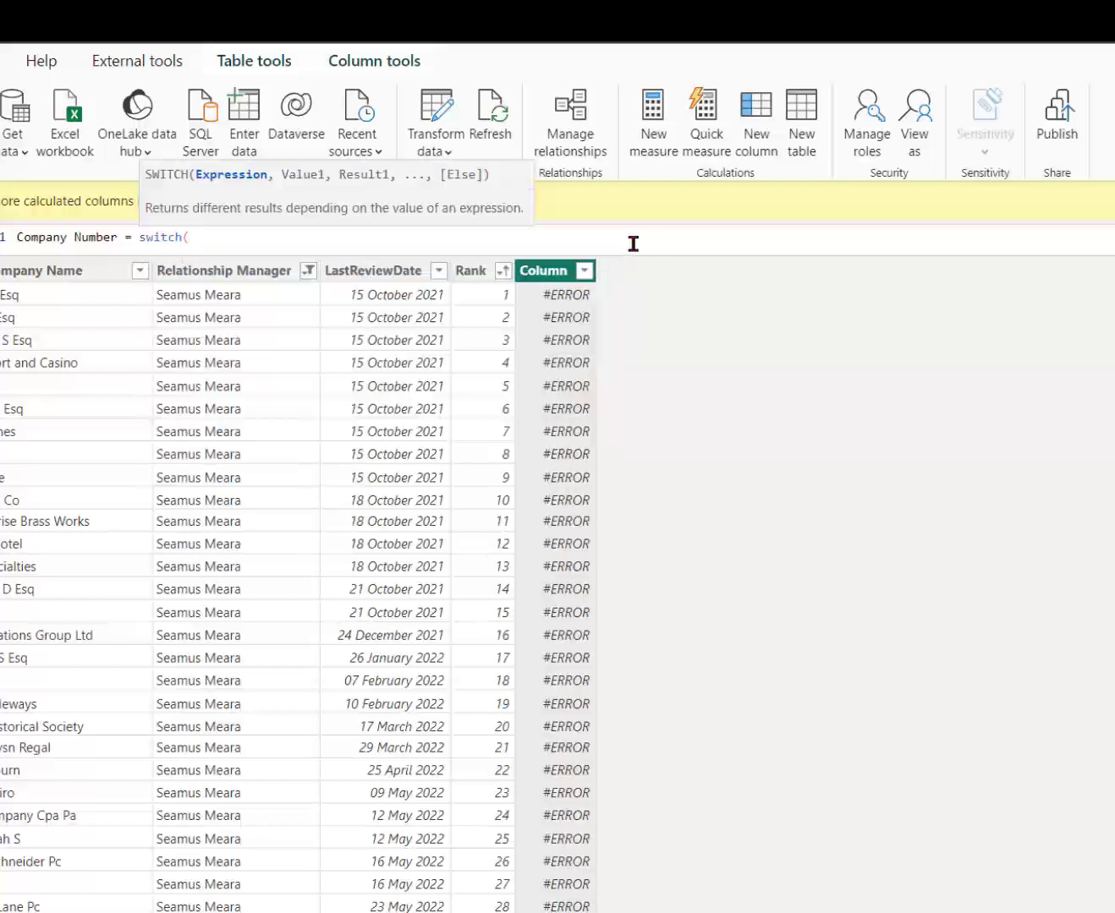
{"action": "type", "text": "mod"}
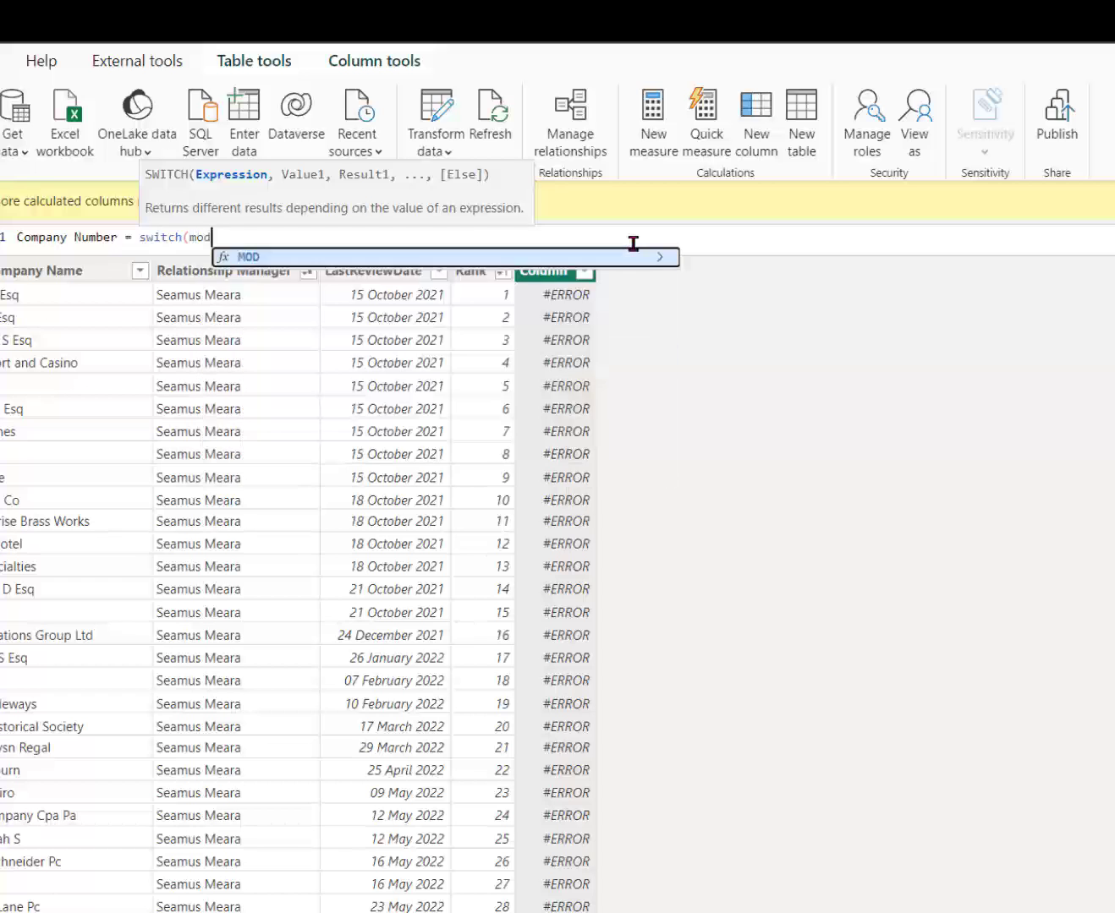
{"action": "type", "text": "("}
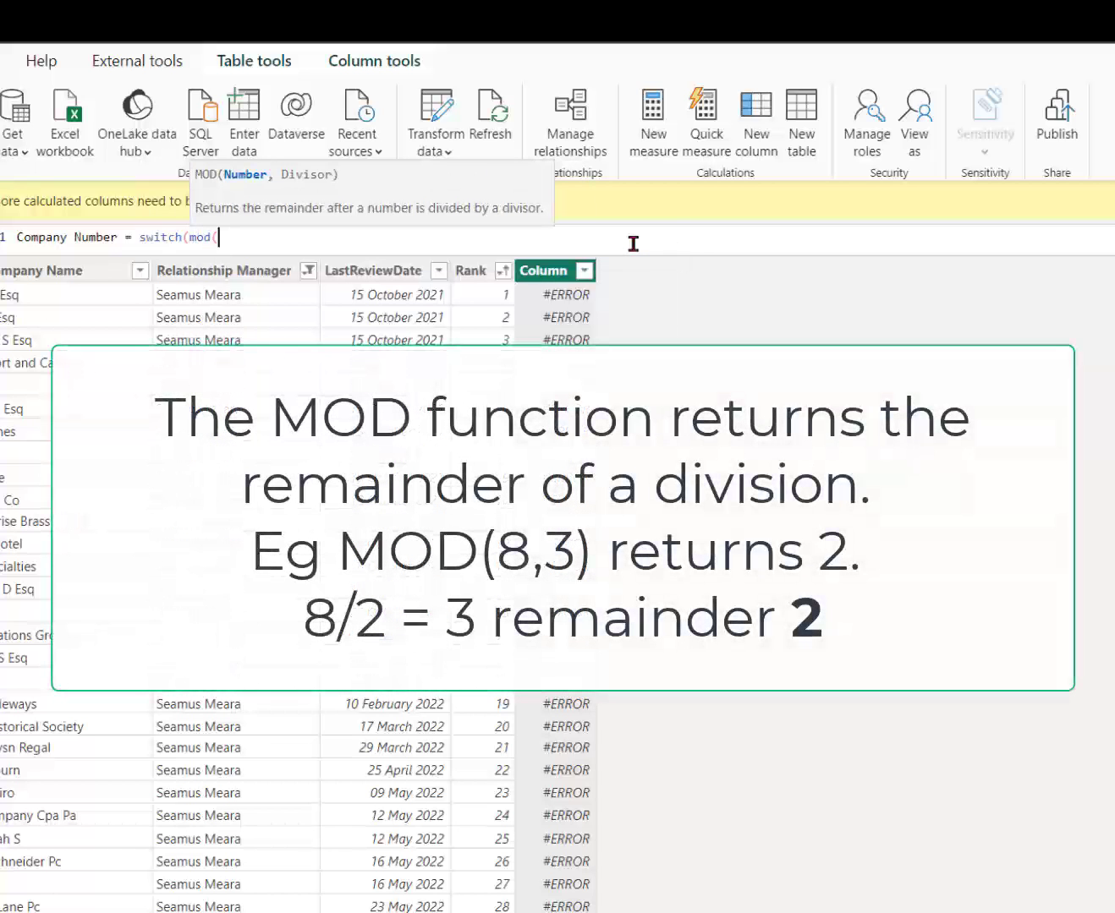
{"action": "type", "text": "ran"}
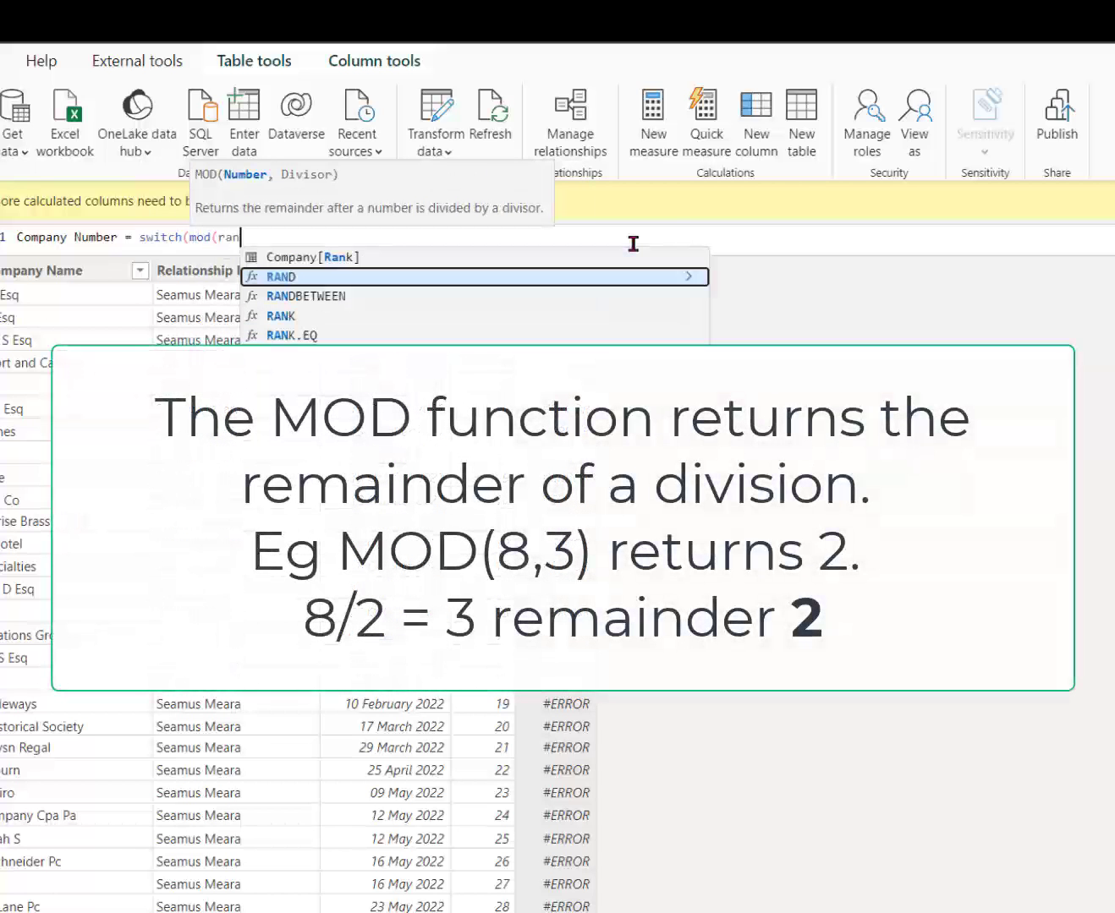
{"action": "key", "text": "Up"}
{"action": "key", "text": "Tab"}
{"action": "type", "text": ", "}
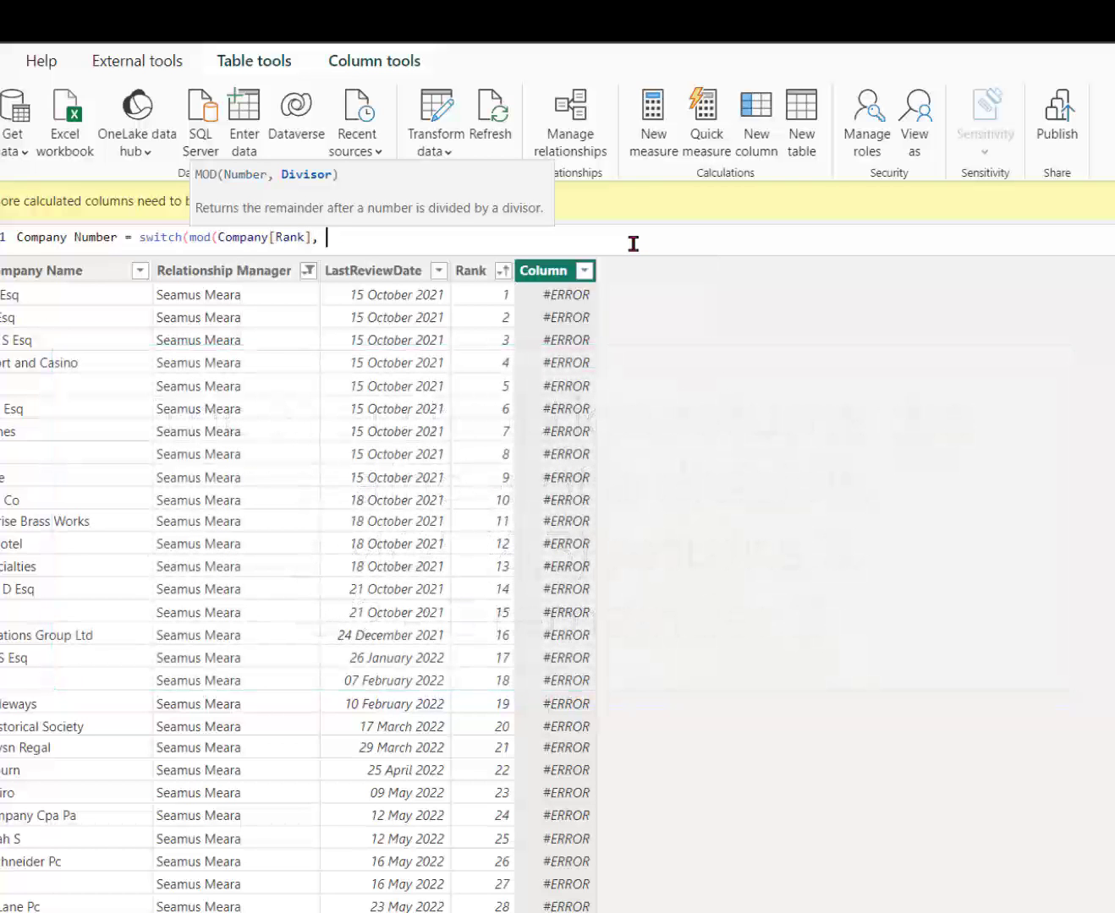
{"action": "type", "text": "4)"}
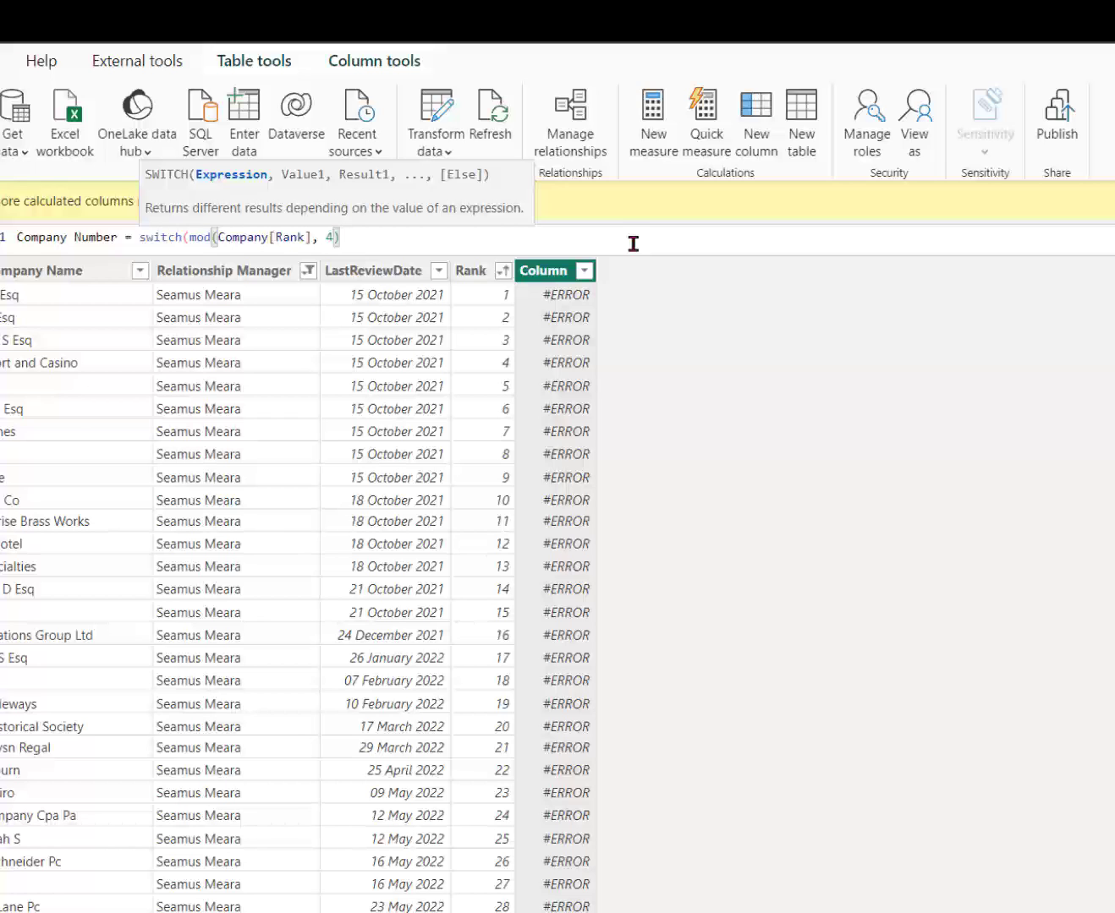
- Add the first SWITCH case, returning "Company 4" for remainder 0
{"action": "type", "text": ", 0"}
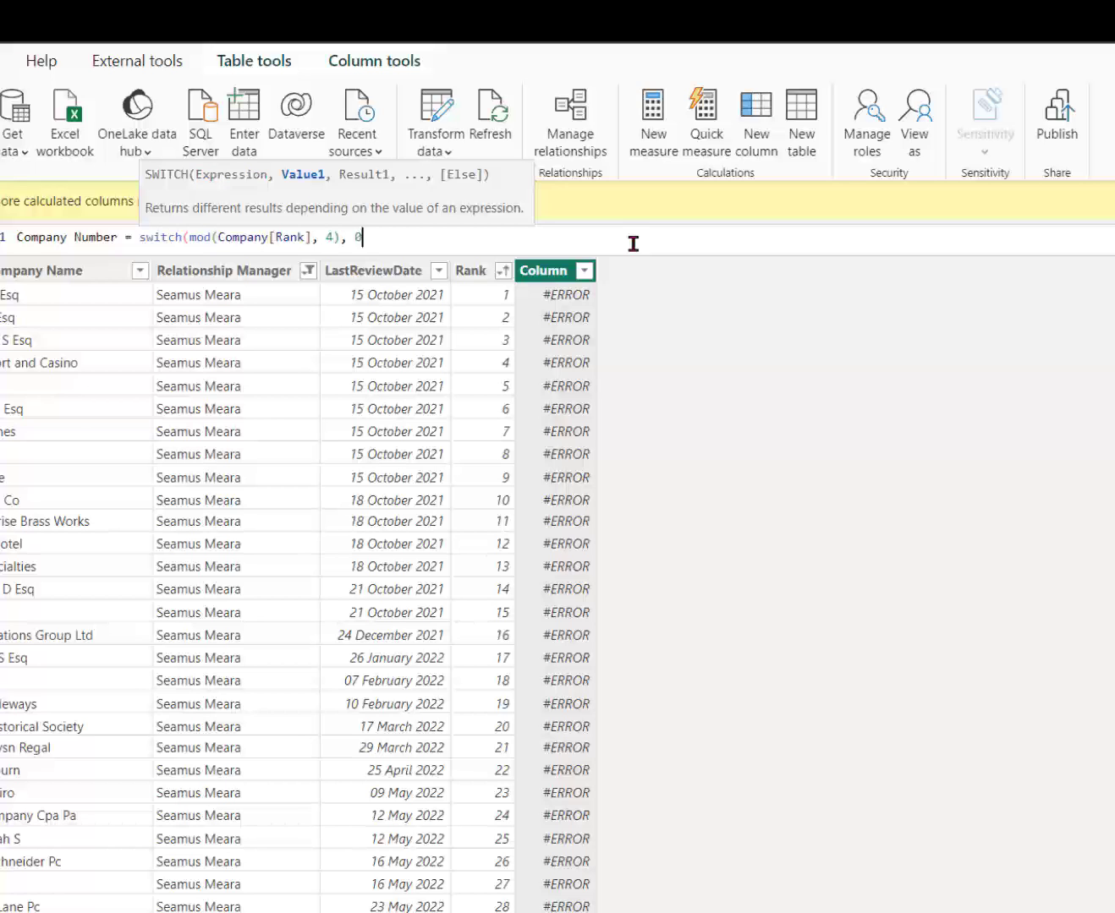
{"action": "type", "text": ", W"}
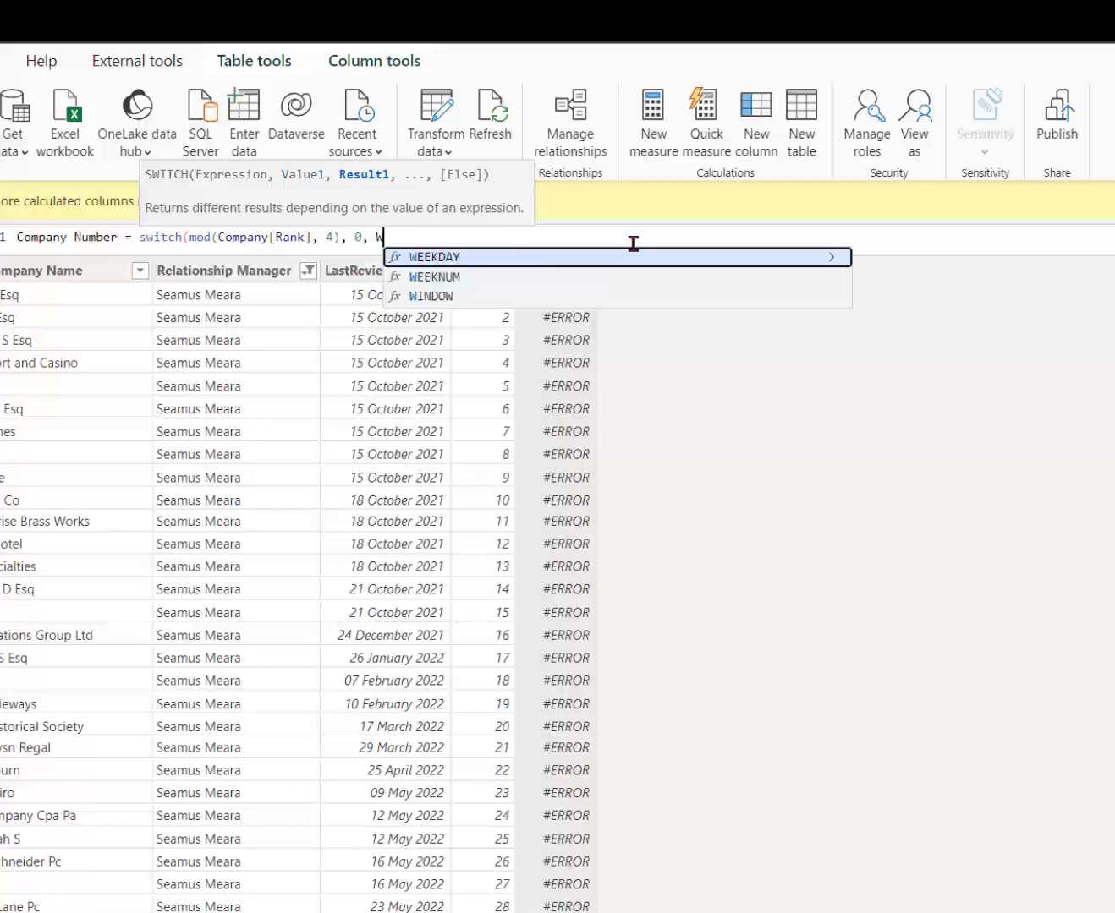
{"action": "key", "text": "BackSpace"}
{"action": "type", "text": "\"Caomp"}
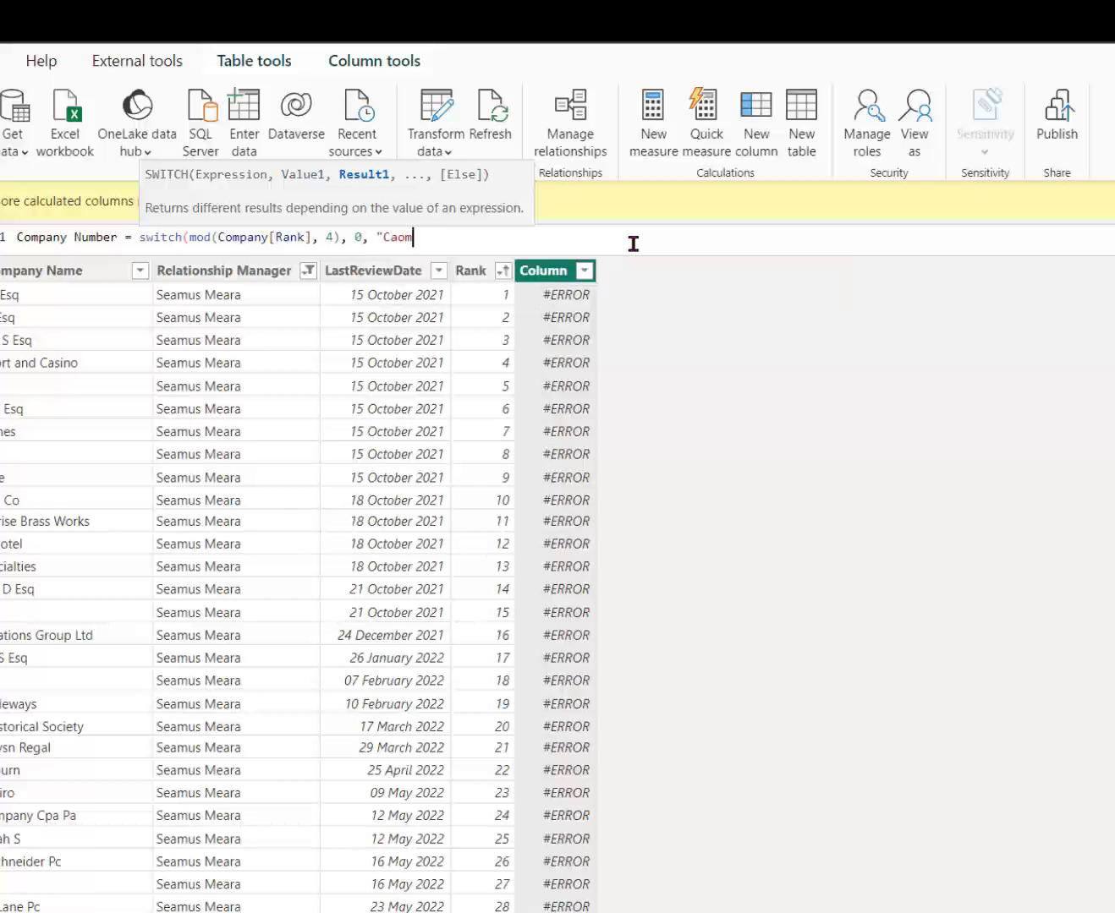
{"action": "key", "text": "BackSpace"}
{"action": "key", "text": "BackSpace"}
{"action": "key", "text": "BackSpace"}
{"action": "key", "text": "BackSpace"}
{"action": "type", "text": "ompany 4\", "}
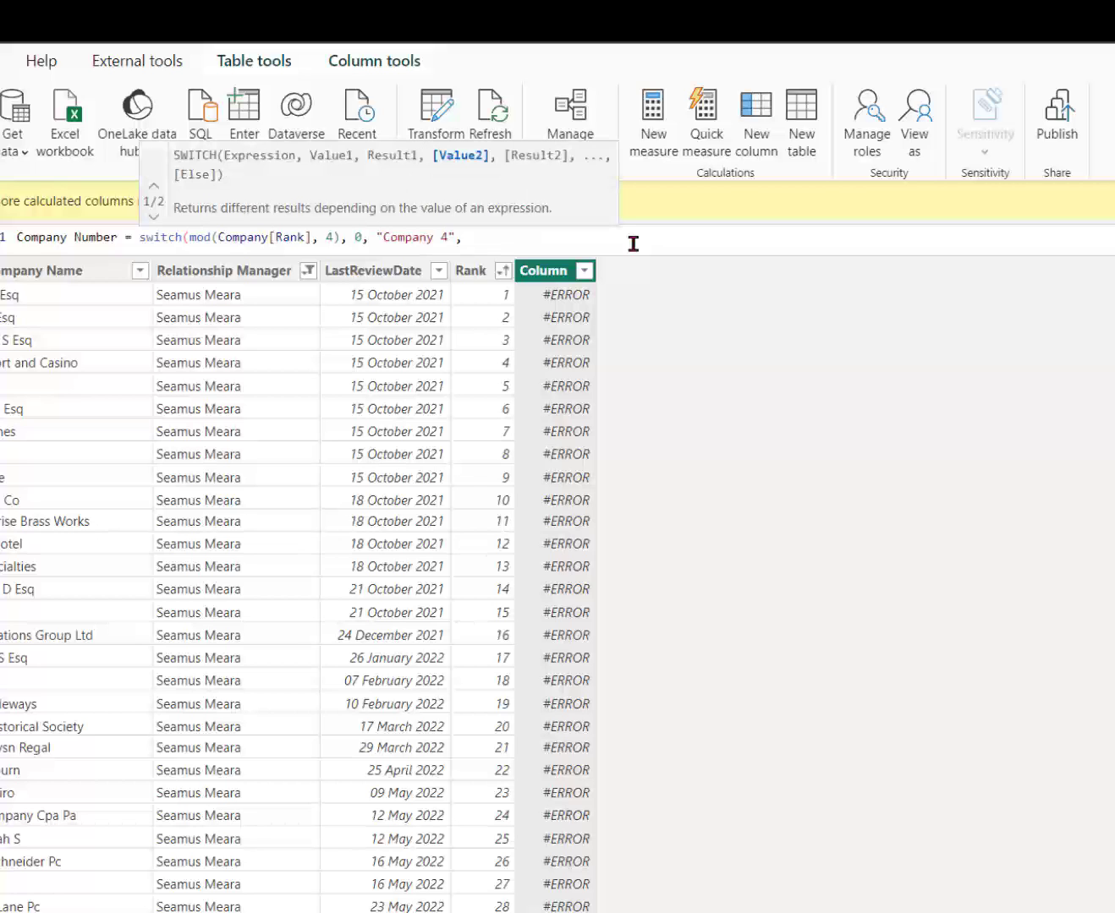
- Add the SWITCH cases 1, 2 and 3 returning "Company 1", "Company 2" and "Company 3", close the function and commit the column
{"action": "type", "text": "1, "}
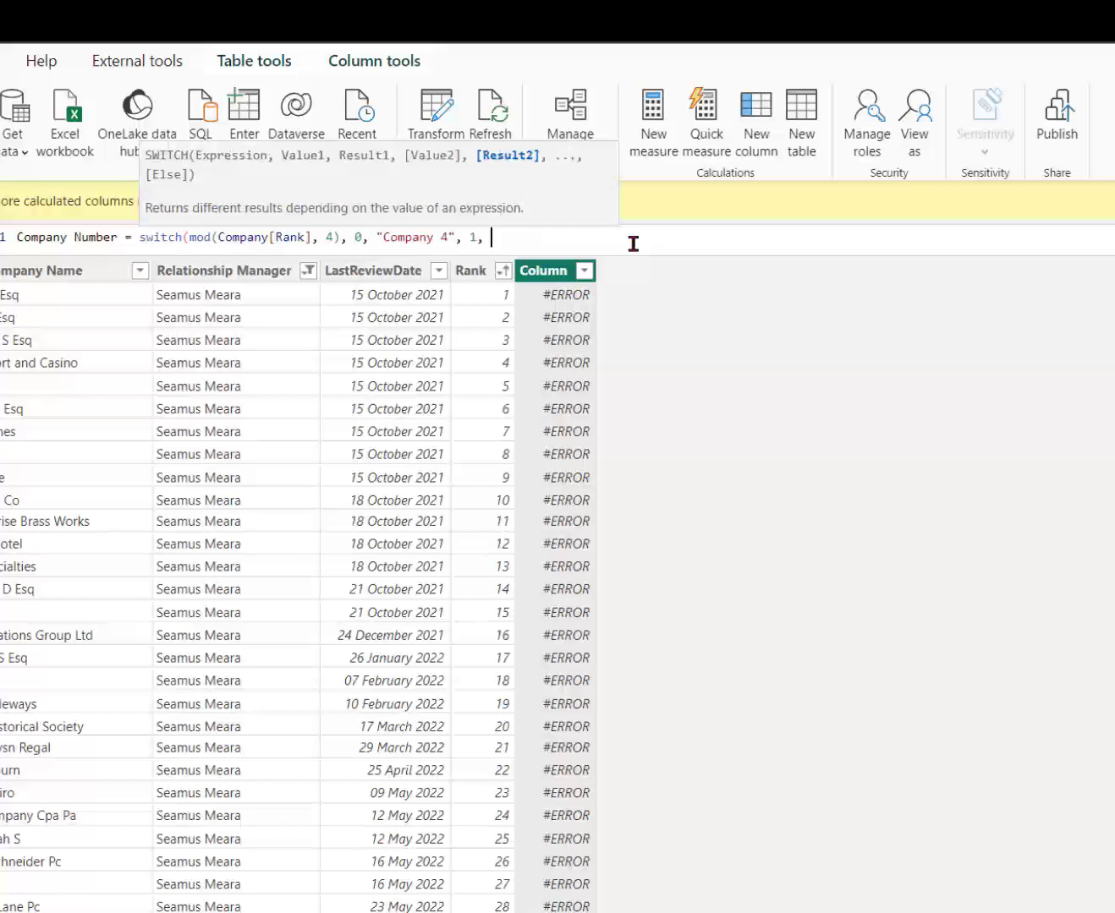
{"action": "type", "text": "\"Company 1\", 2, "}
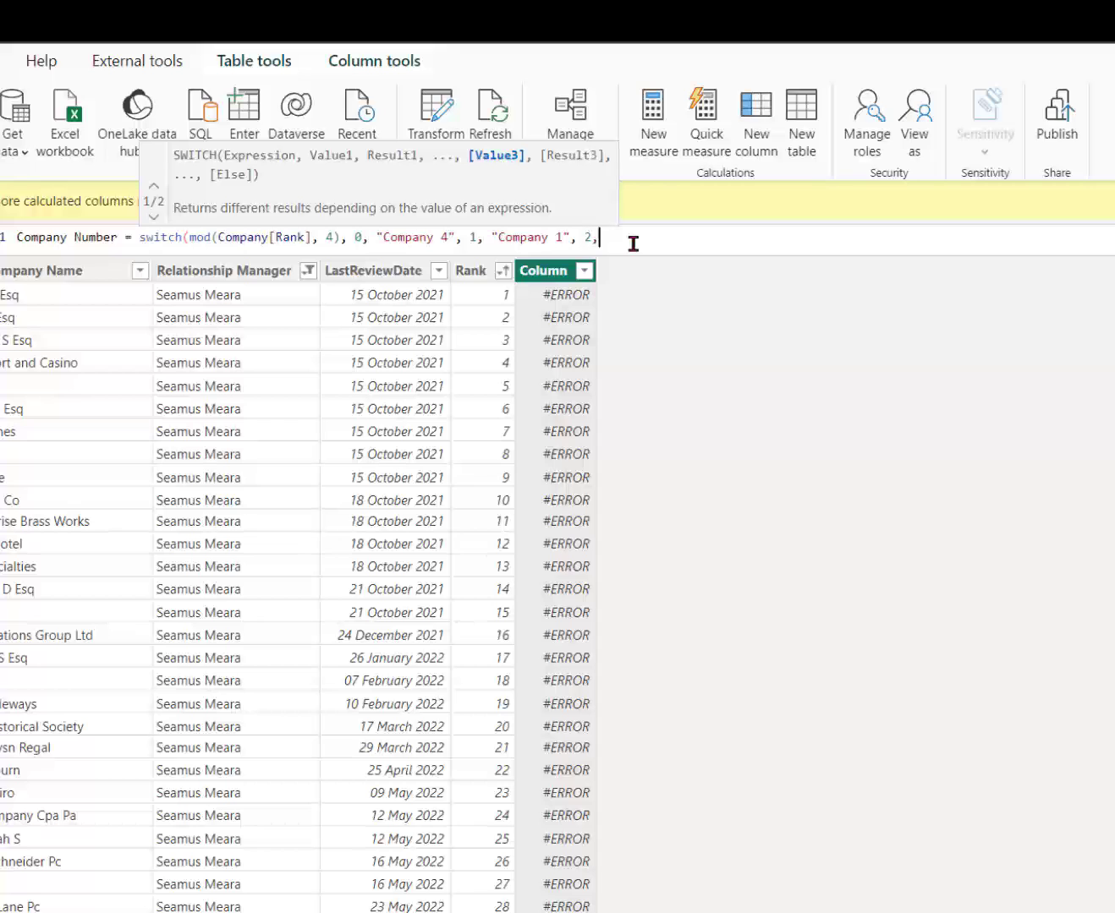
{"action": "type", "text": "\"Company"}
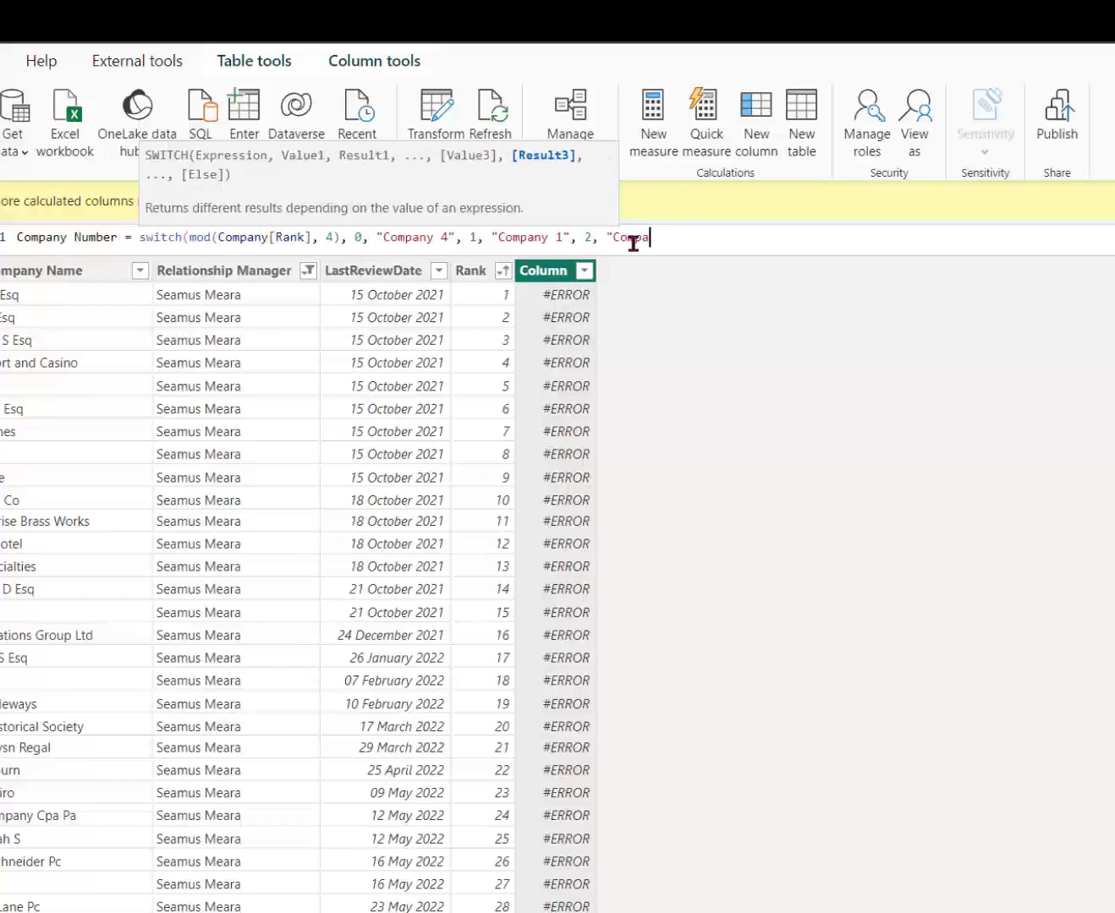
{"action": "type", "text": " 2\", "}
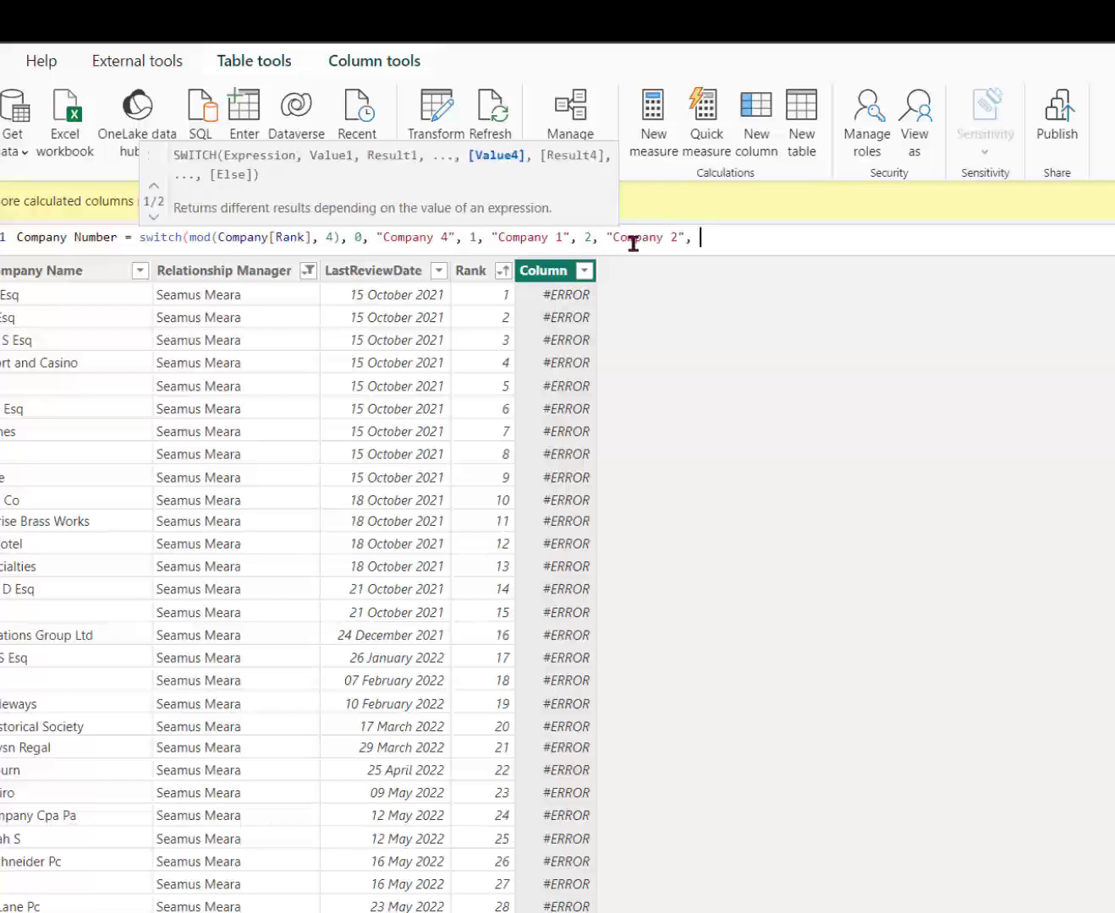
{"action": "type", "text": "3, \"Company "}
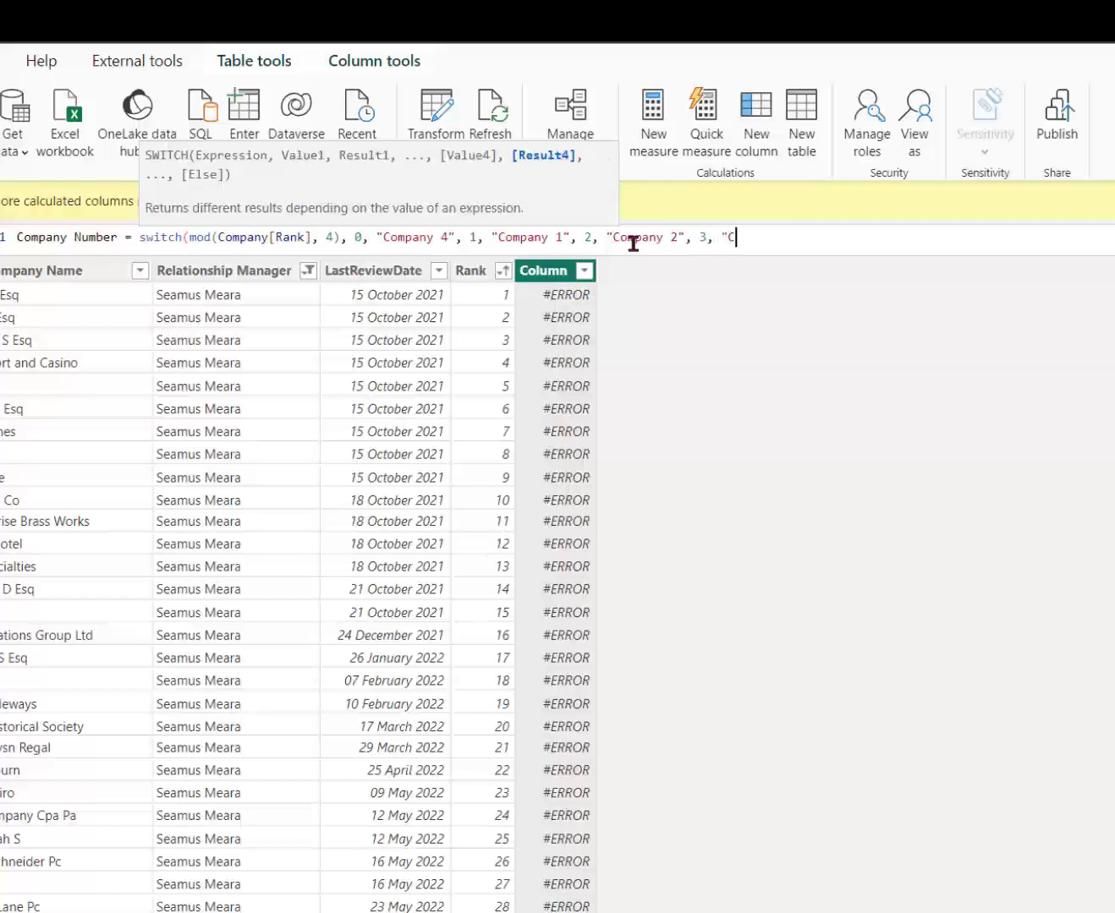
{"action": "type", "text": "3\")"}
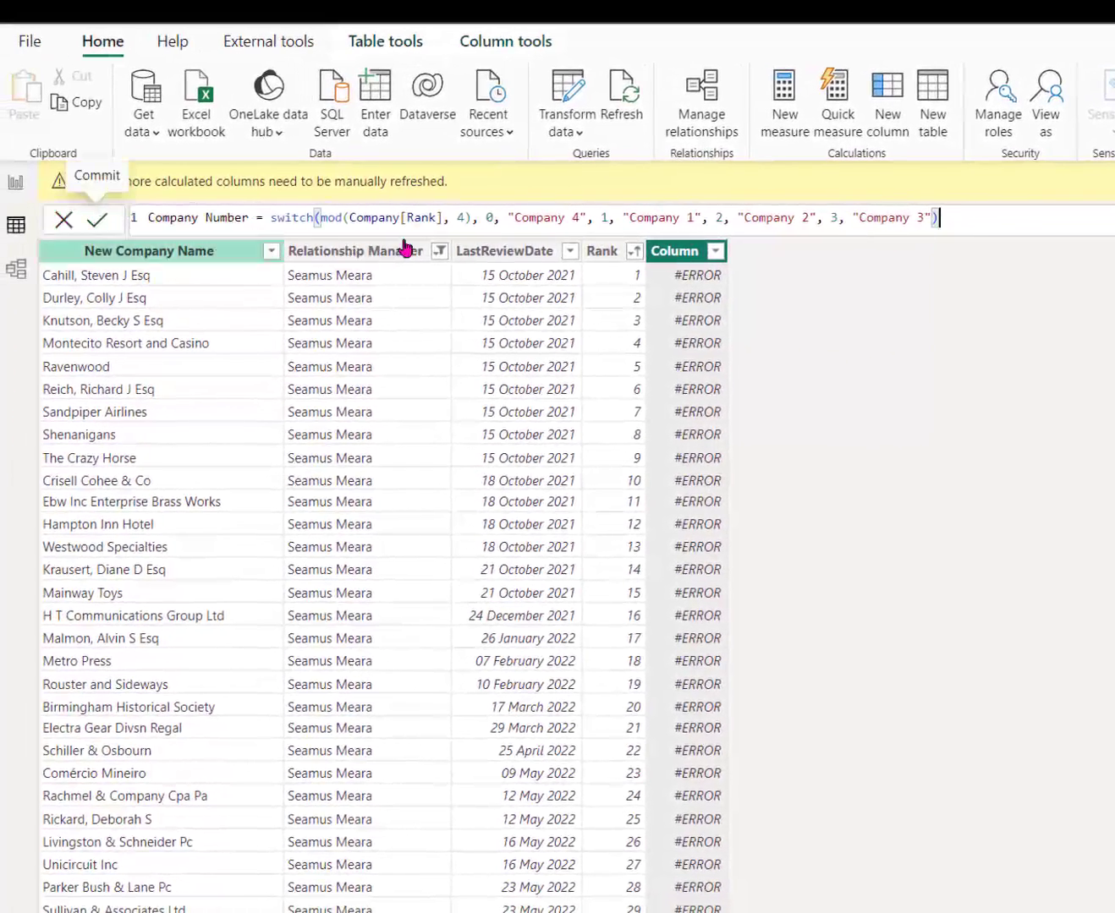
{"action": "left_click", "coordinate": [98, 221]}
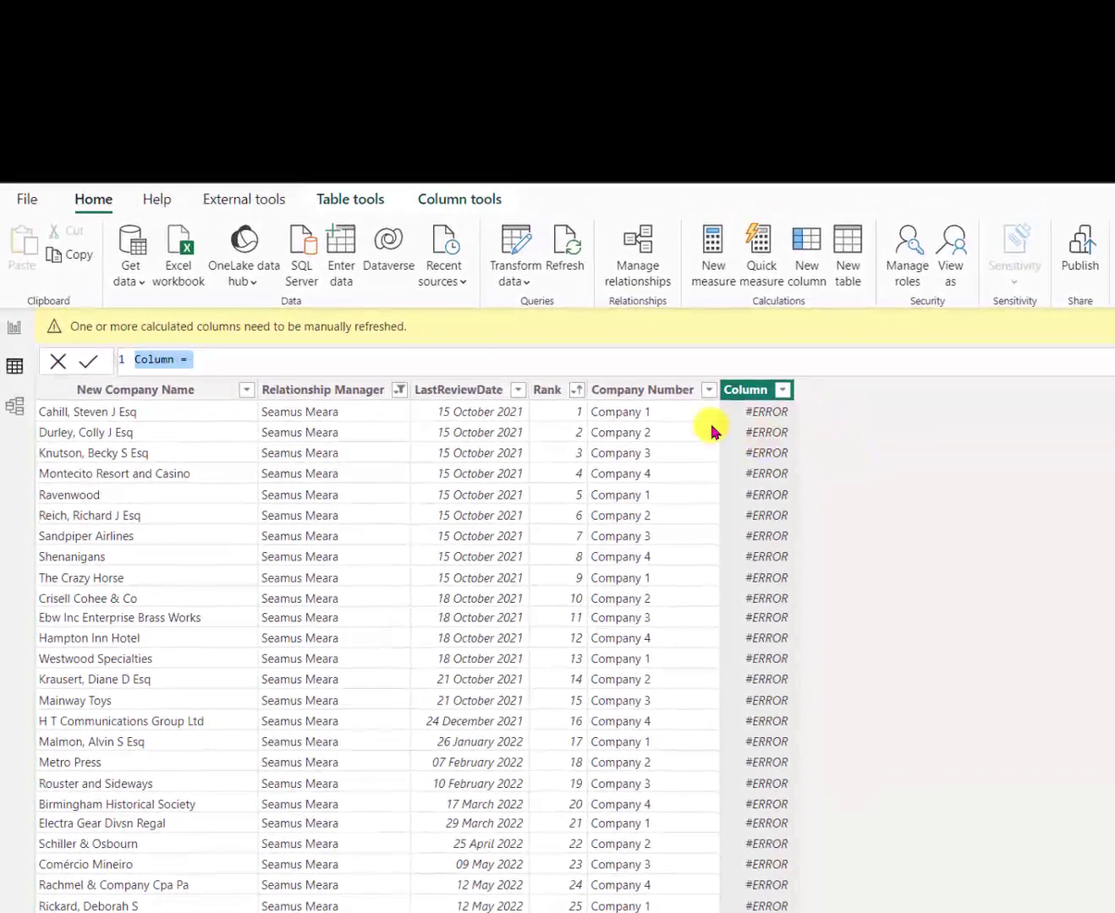
- Name the new Company column NextReviewDate and begin its formula with RELATED(RelationshipManagers[NextDutyDay])
{"action": "type", "text": "NextReviewDat"}
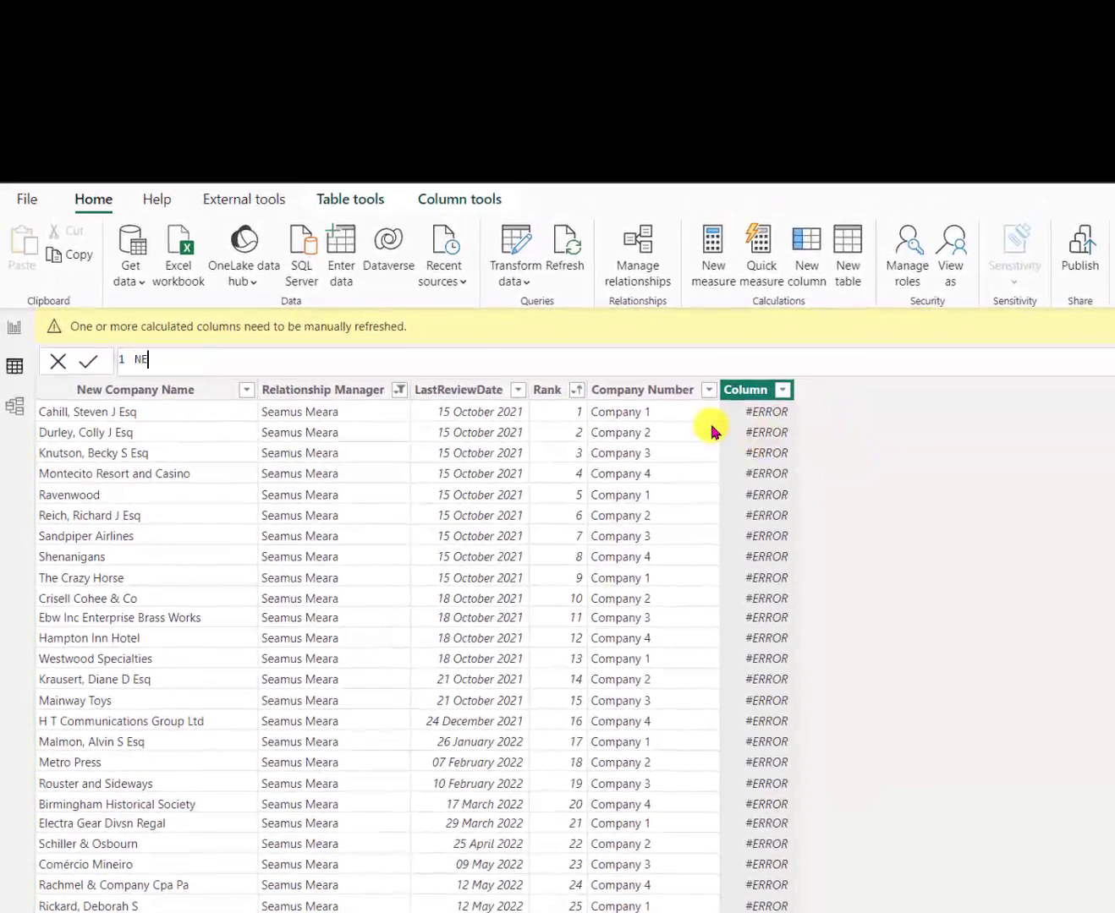
{"action": "type", "text": "e ="}
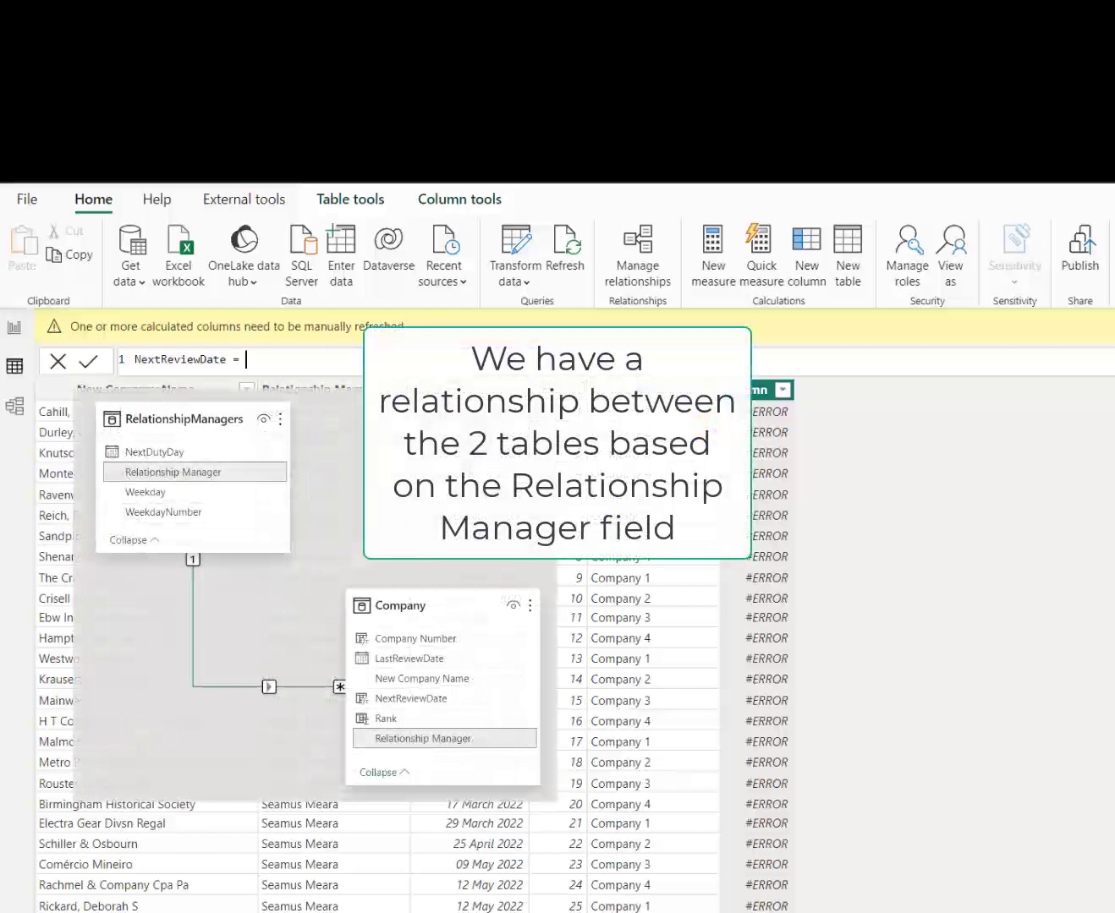
{"action": "type", "text": "relate"}
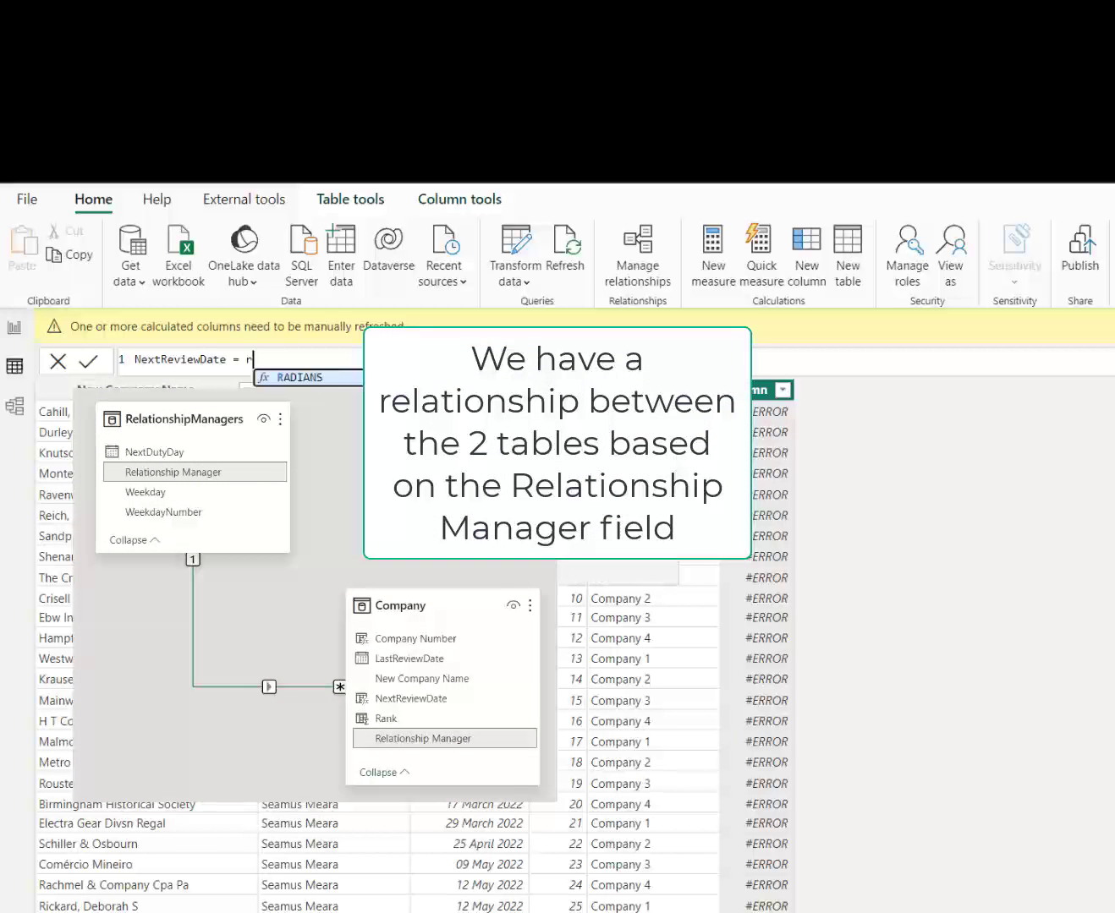
{"action": "key", "text": "Tab"}
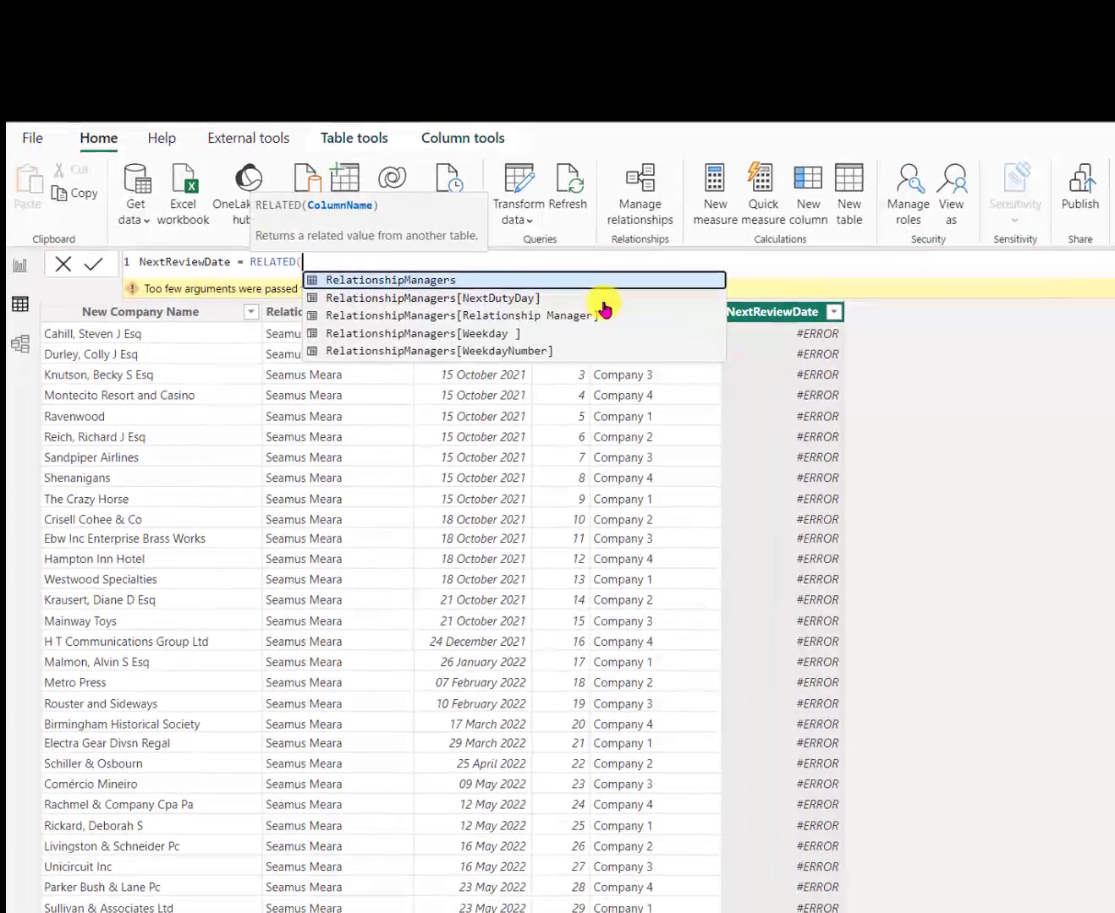
{"action": "type", "text": "next"}
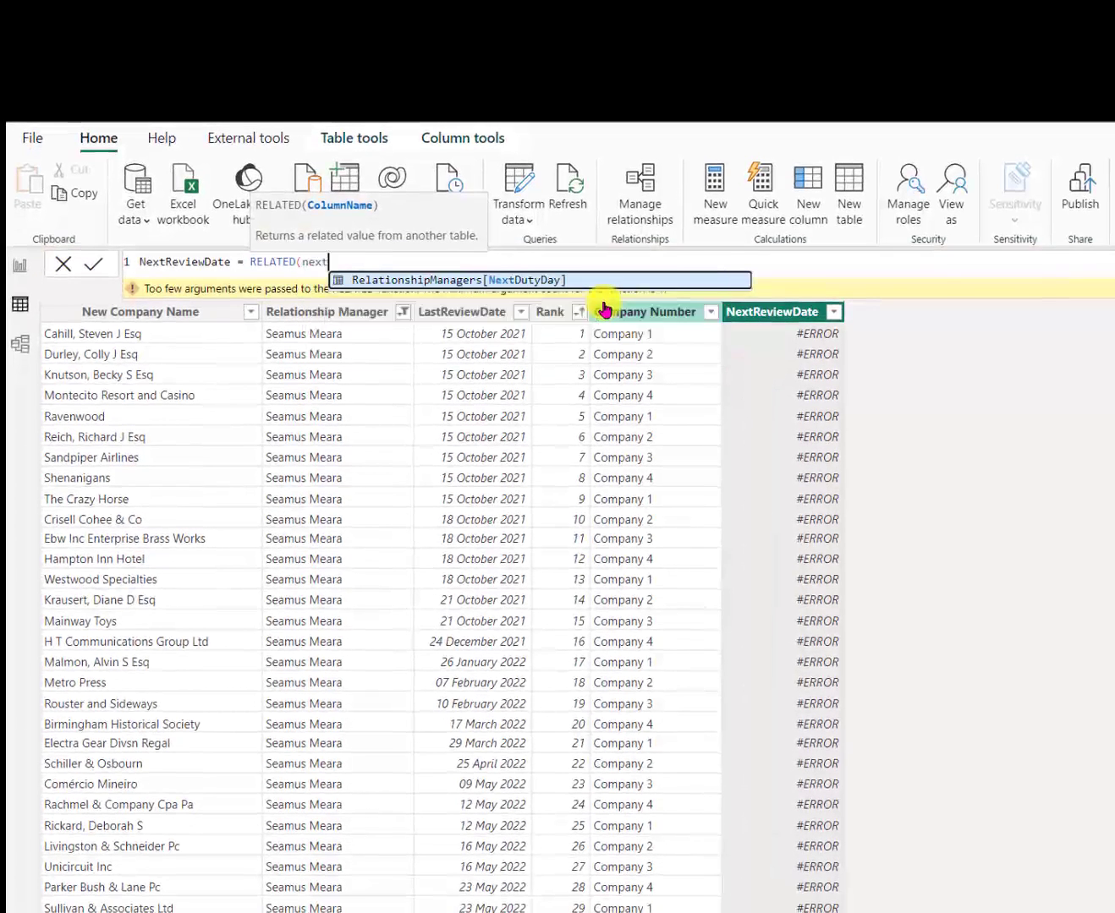
{"action": "key", "text": "Tab"}
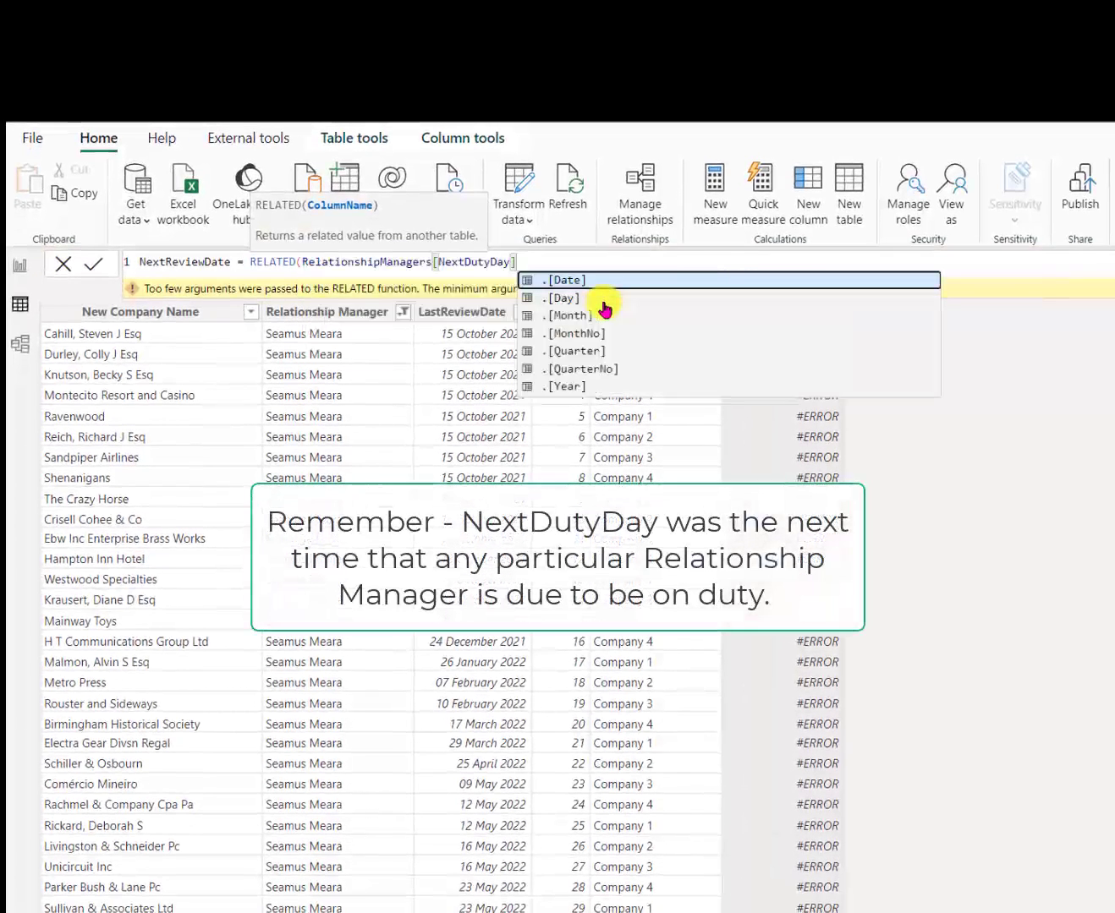
{"action": "type", "text": ")"}
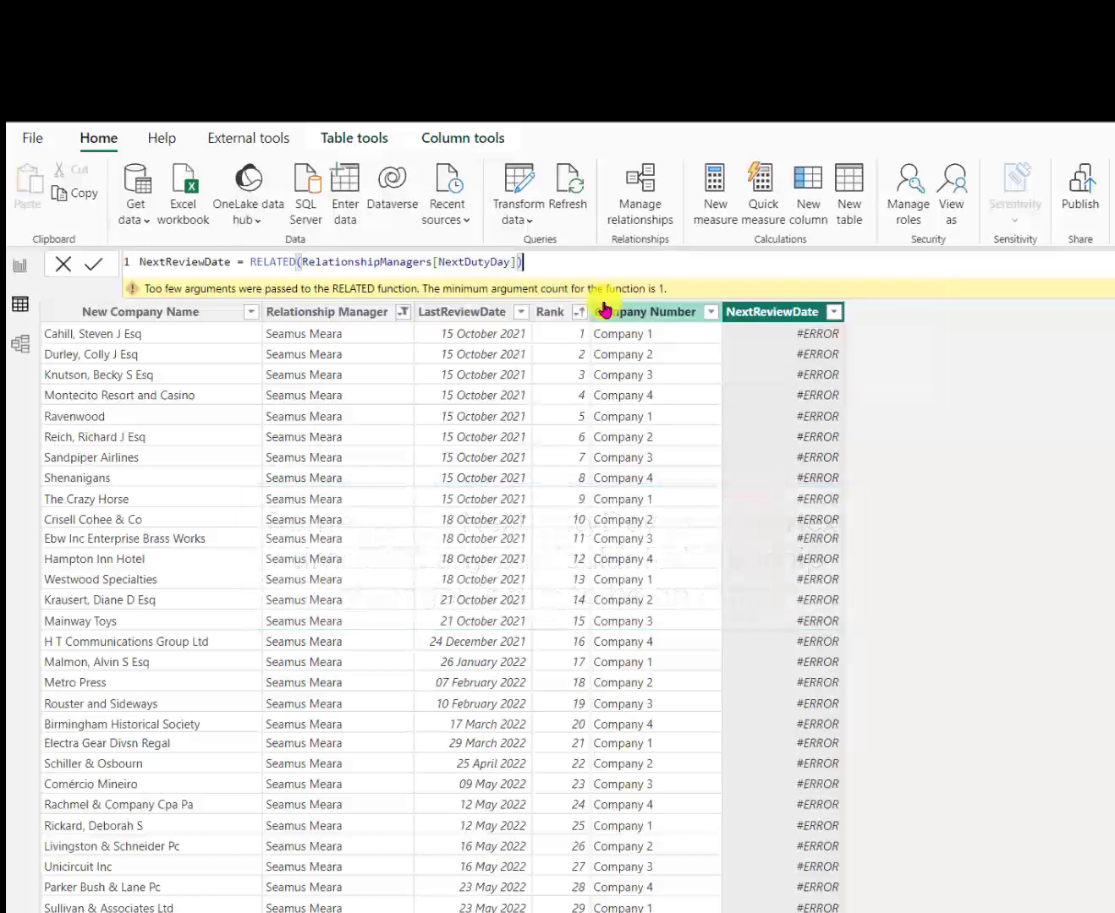
- Complete the NextReviewDate formula by adding +((Roundup(Company[Rank]/4,0)-1)*7) and commit the column
{"action": "type", "text": "+("}
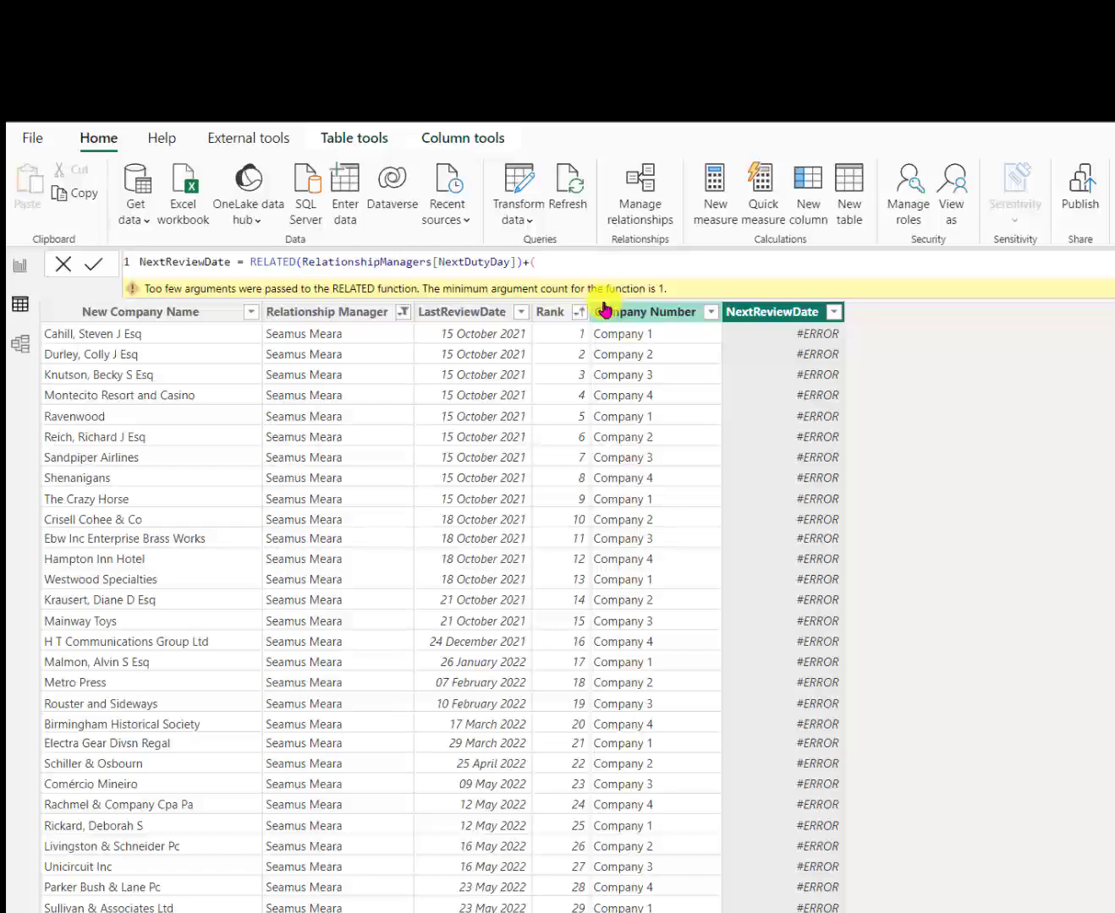
{"action": "type", "text": "(Round"}
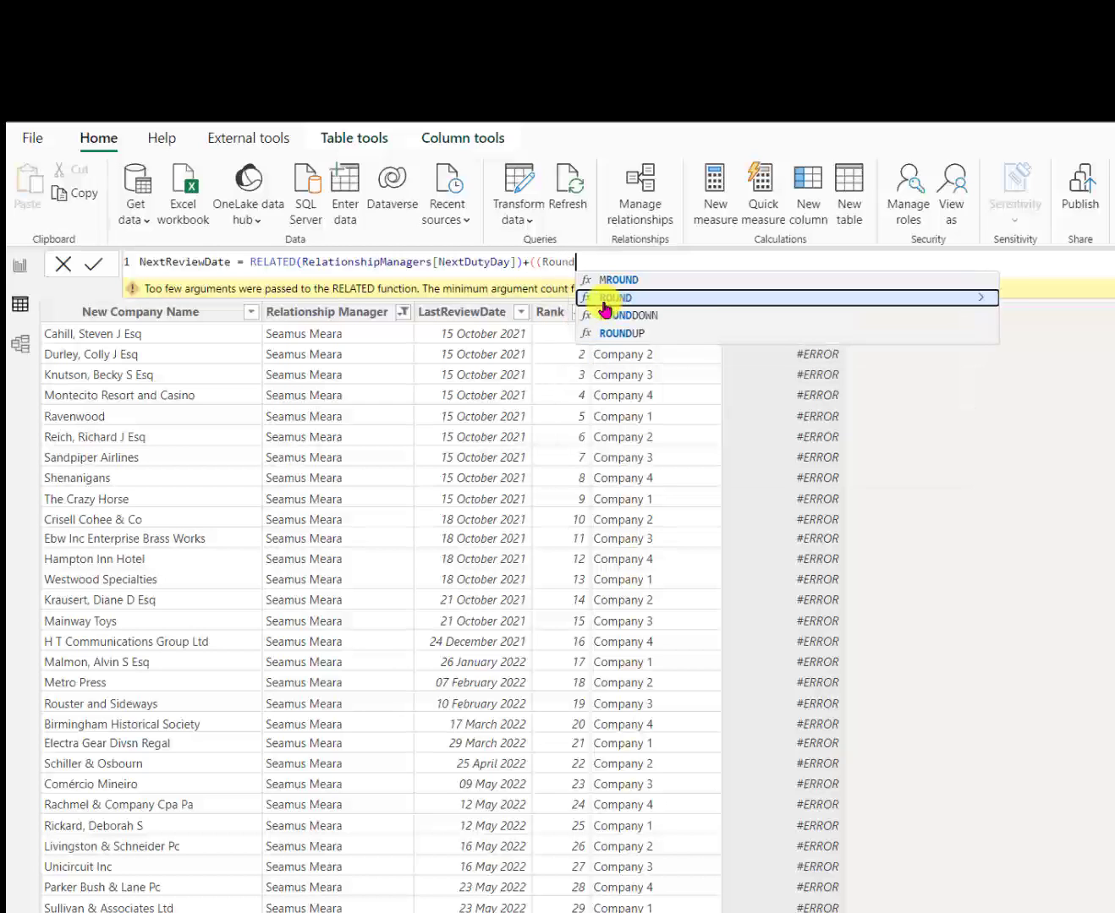
{"action": "type", "text": "up("}
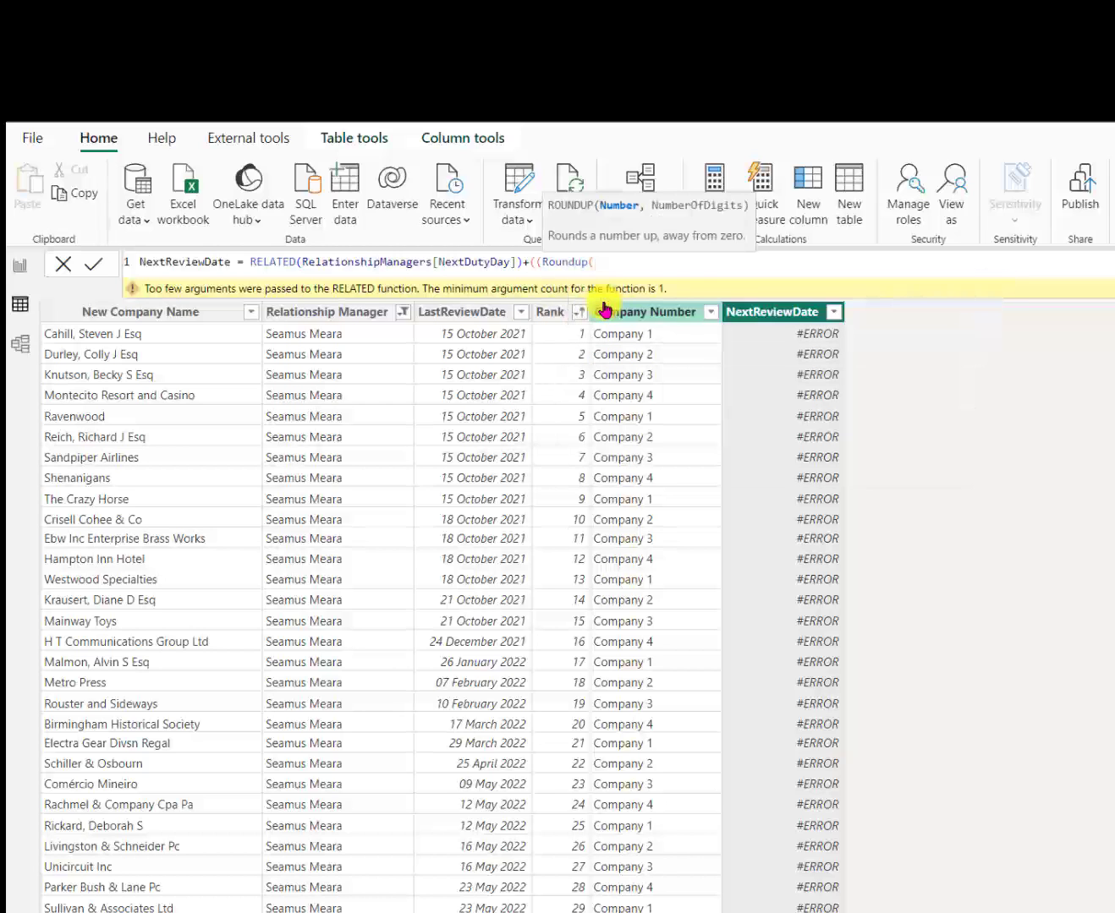
{"action": "type", "text": "Company[Rank]/4,0"}
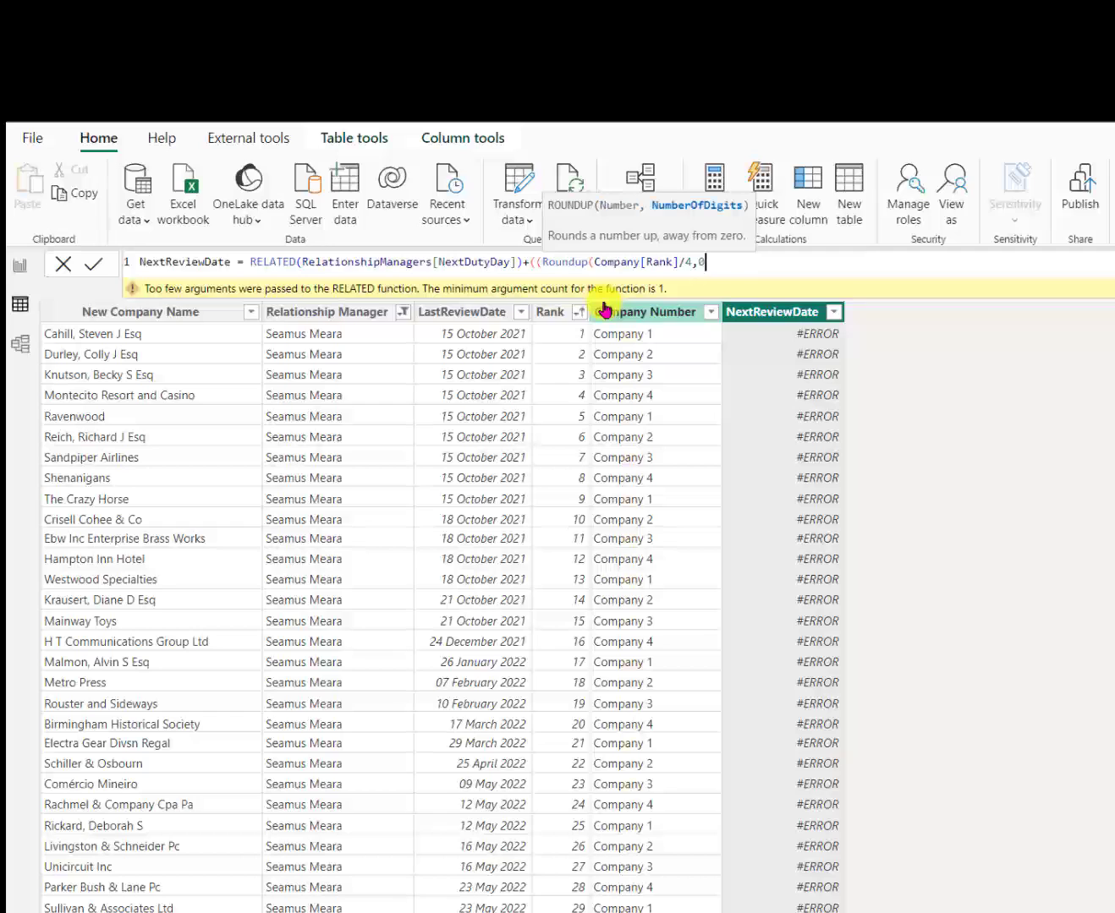
{"action": "type", "text": ")"}
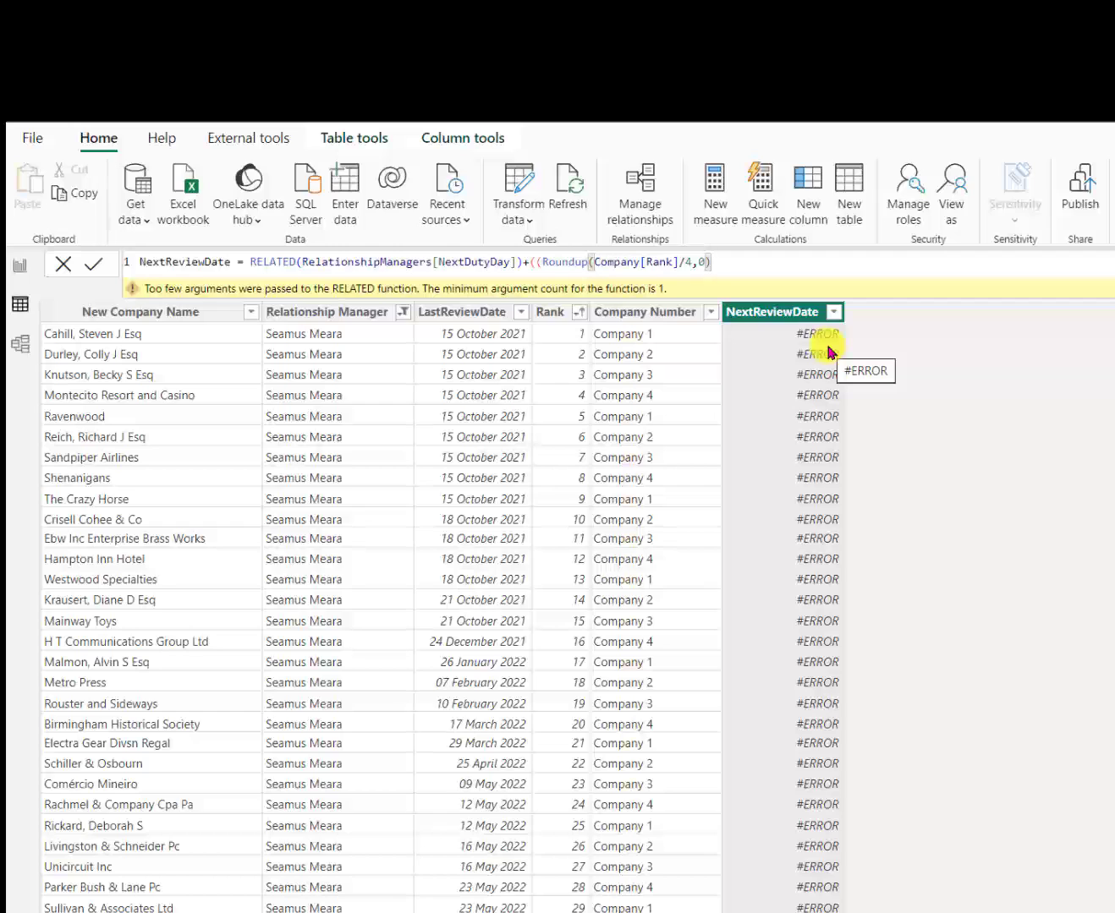
{"action": "type", "text": "-1)*7"}
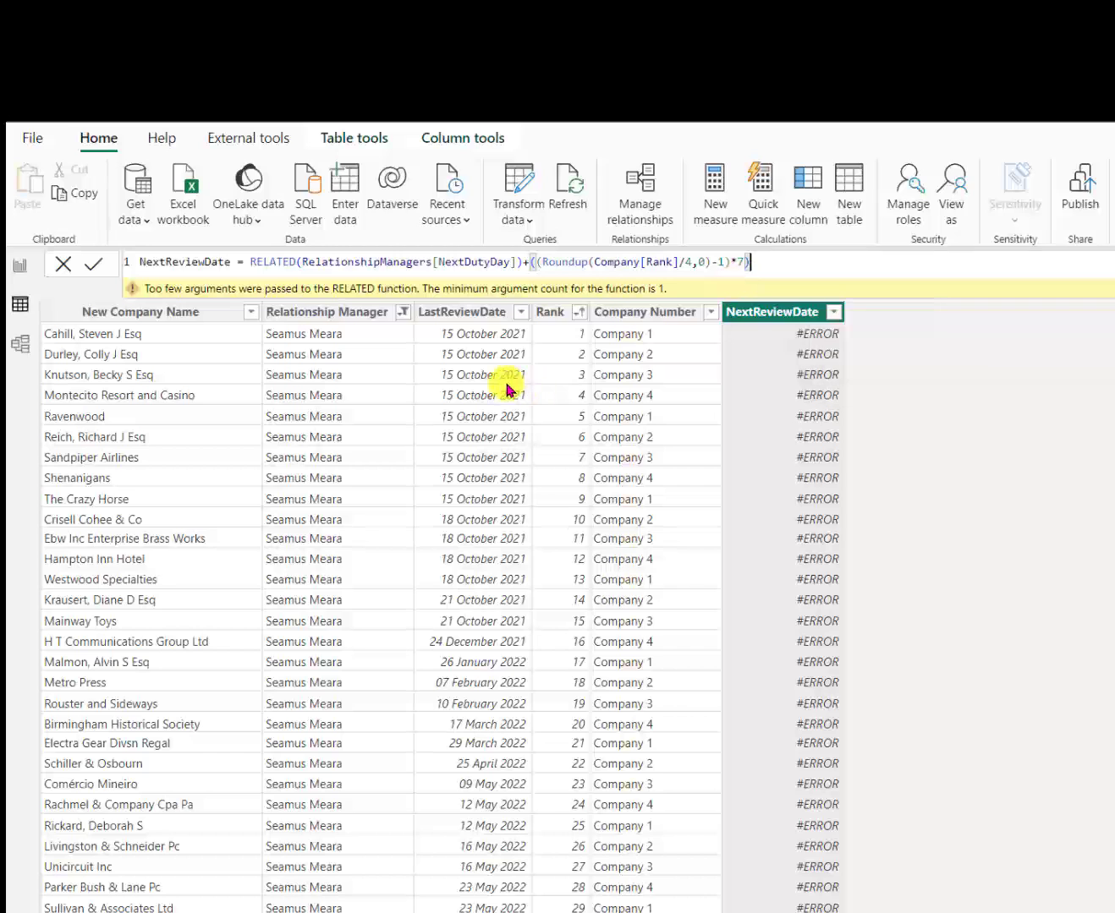
{"action": "left_click", "coordinate": [93, 264]}
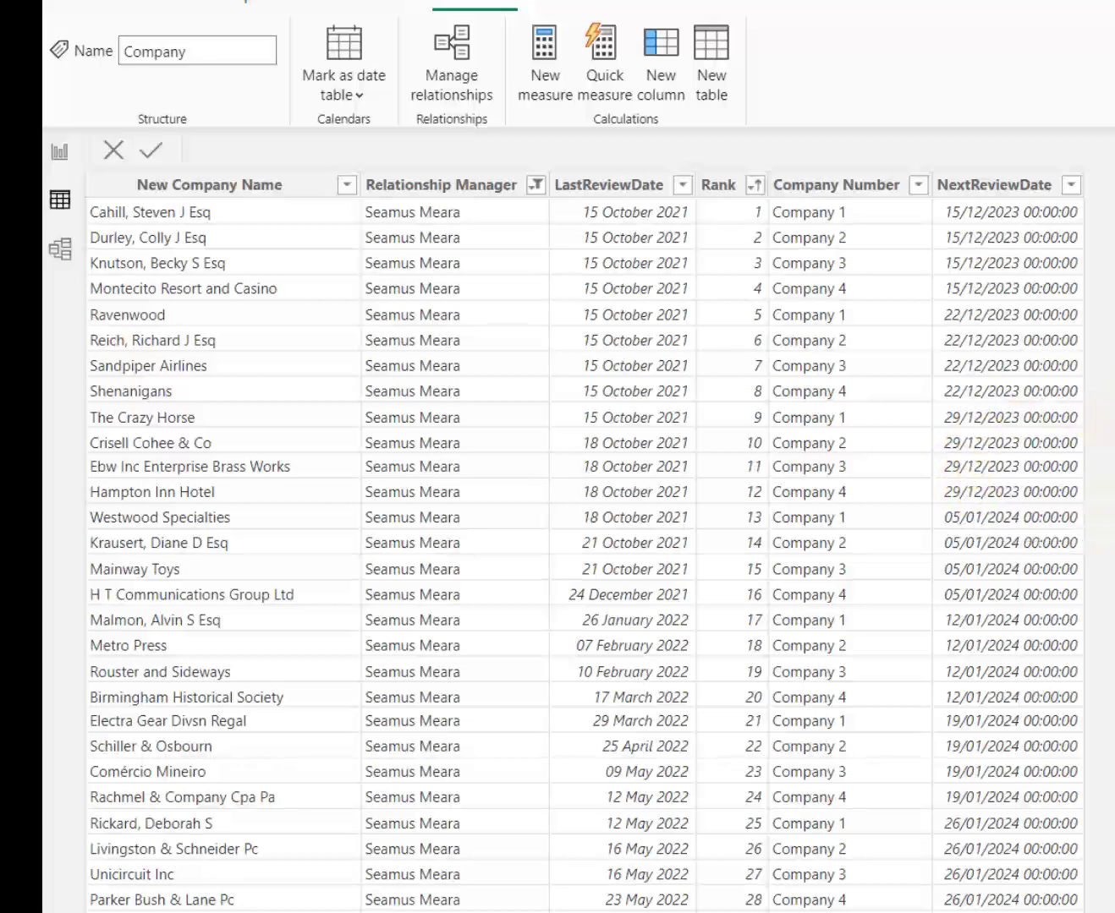
- Set the date format of the NextReviewDate column to dd mmm yyyy
{"action": "left_click", "coordinate": [995, 189]}
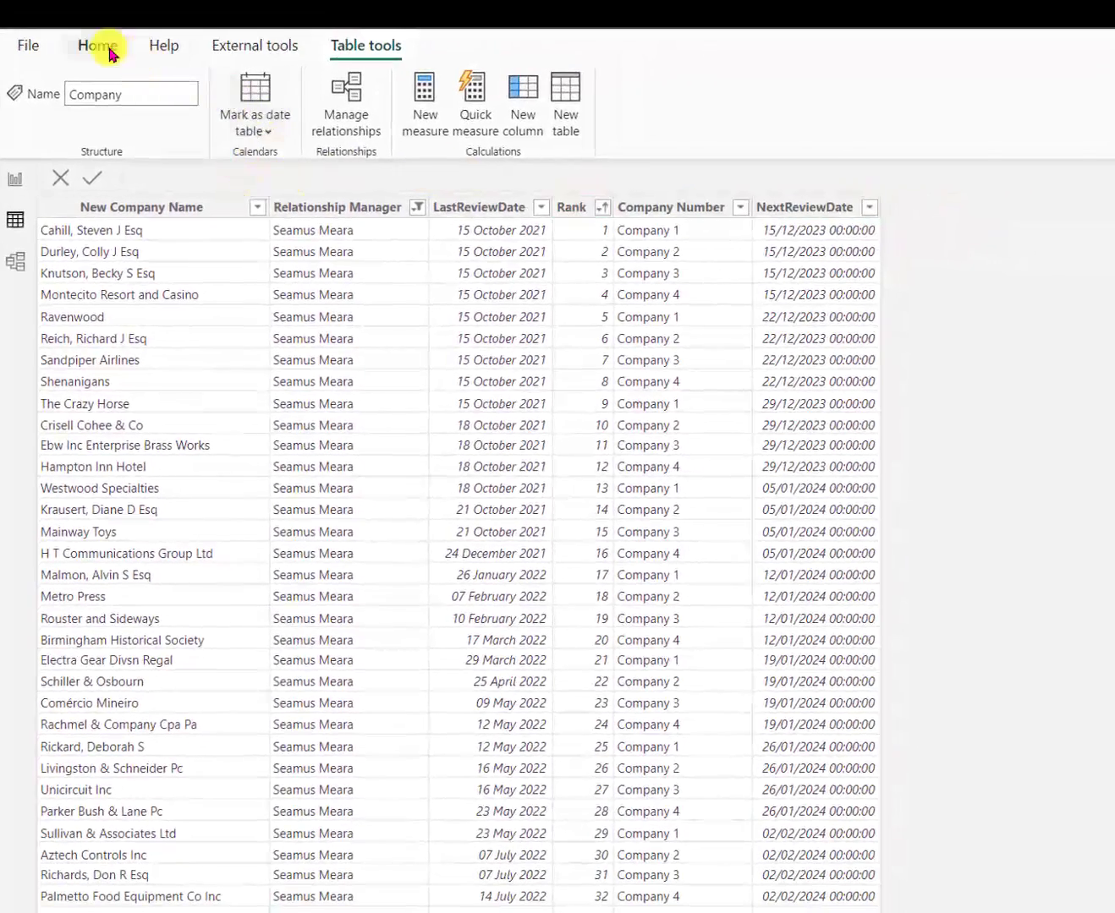
{"action": "left_click", "coordinate": [146, 4]}
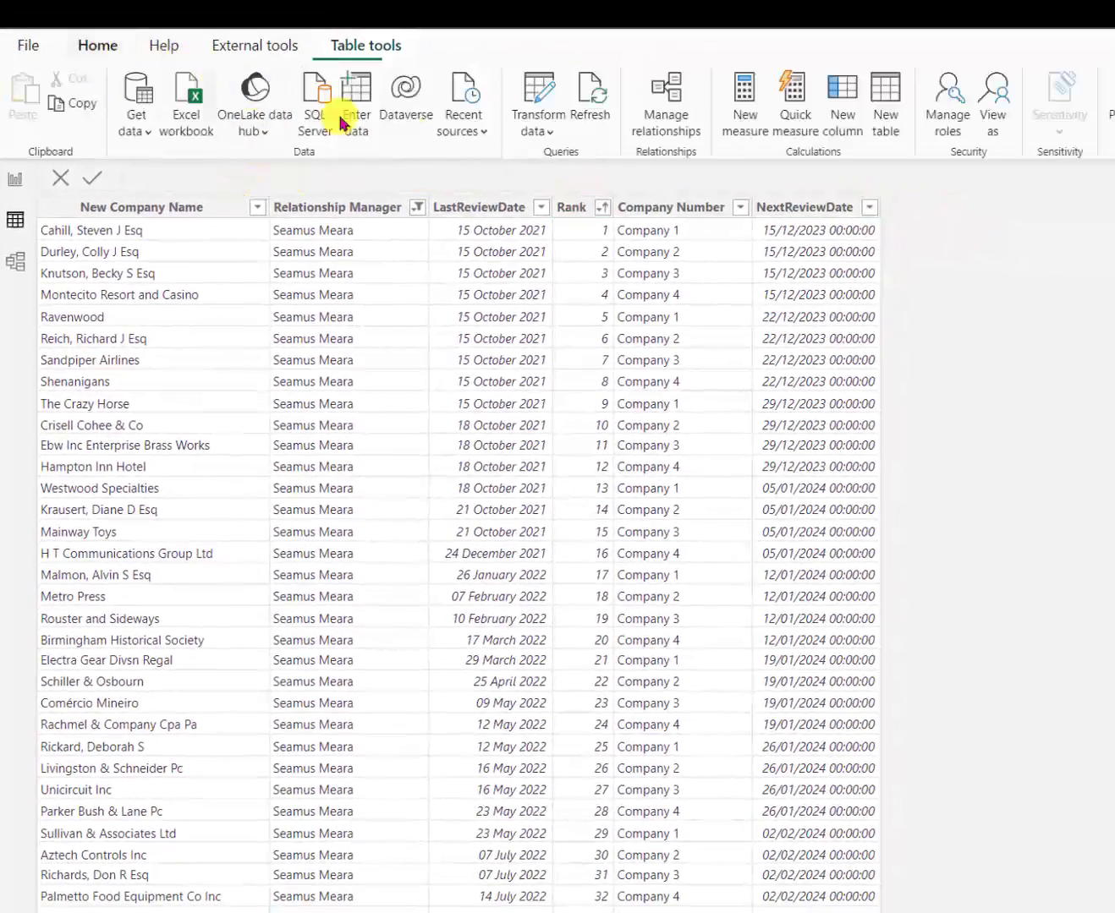
{"action": "left_click", "coordinate": [771, 207]}
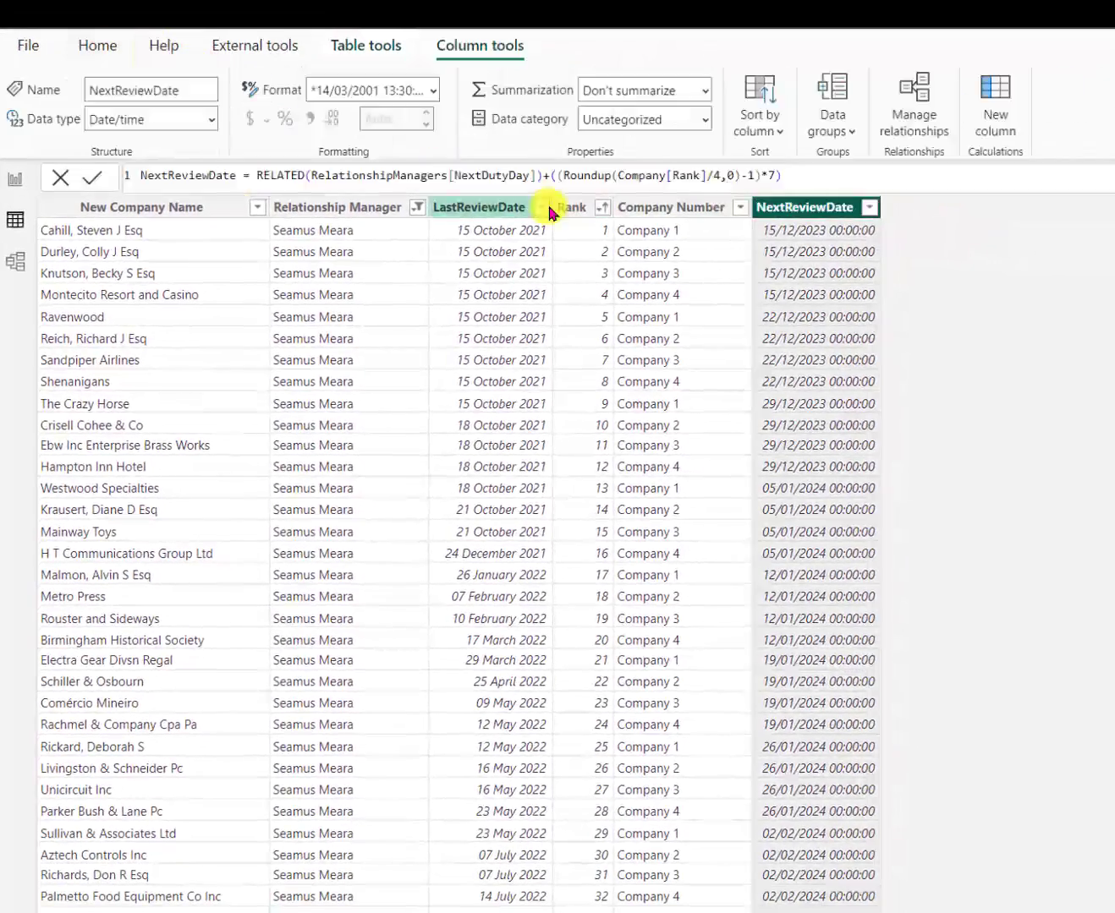
{"action": "left_click", "coordinate": [382, 91]}
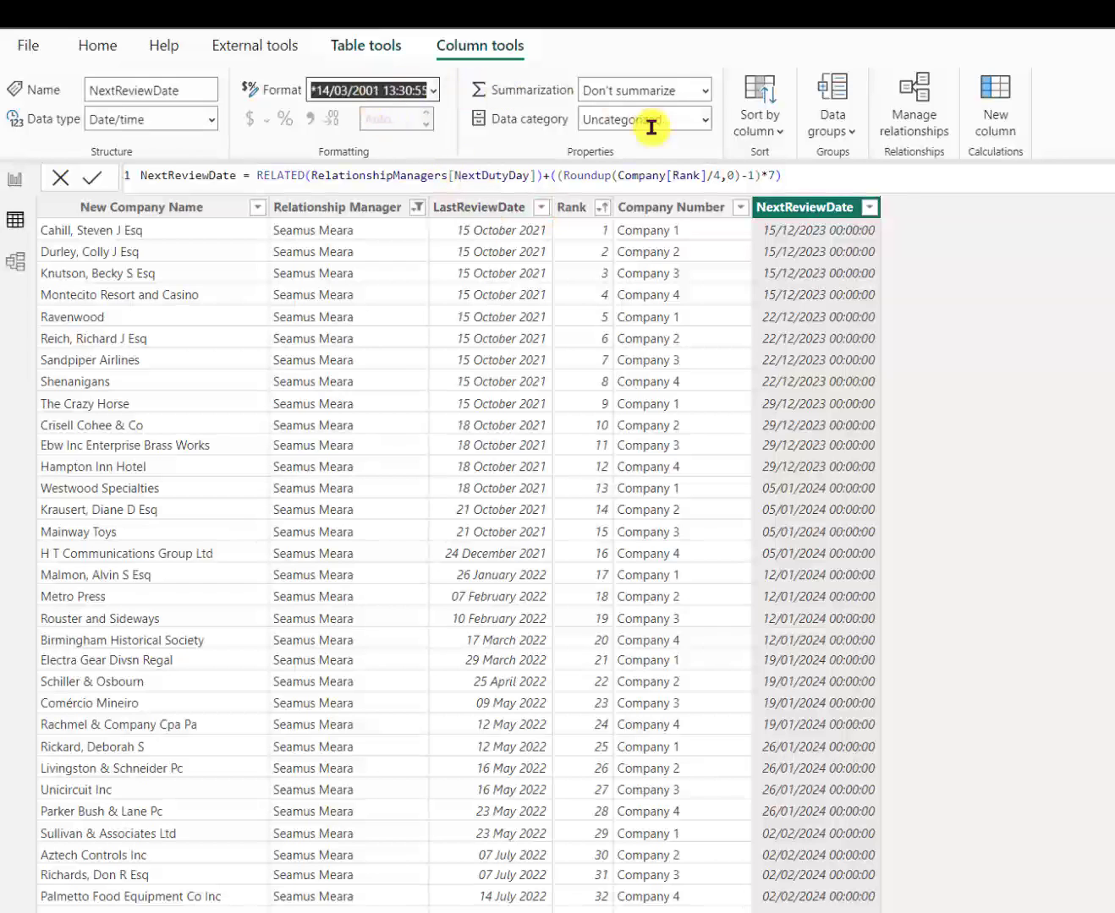
{"action": "type", "text": "dd mmm yyyy"}
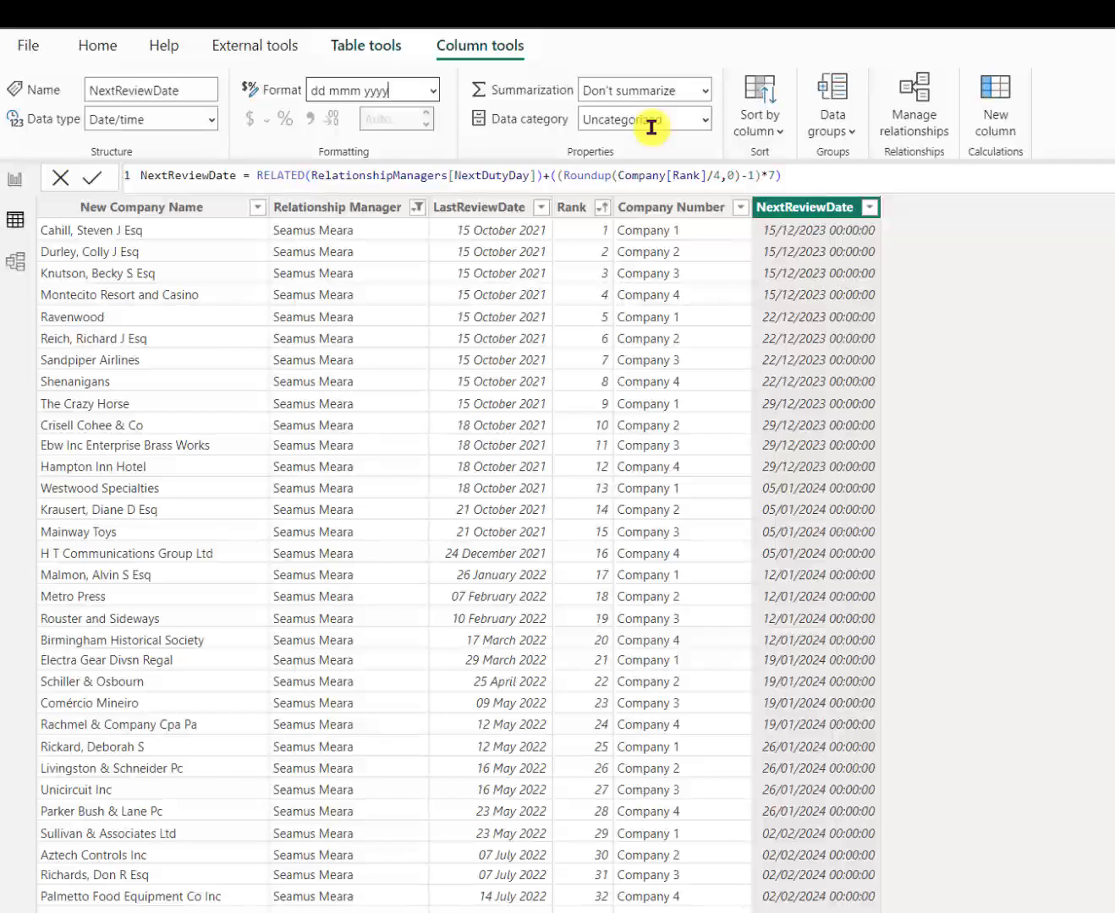
{"action": "key", "text": "Return"}
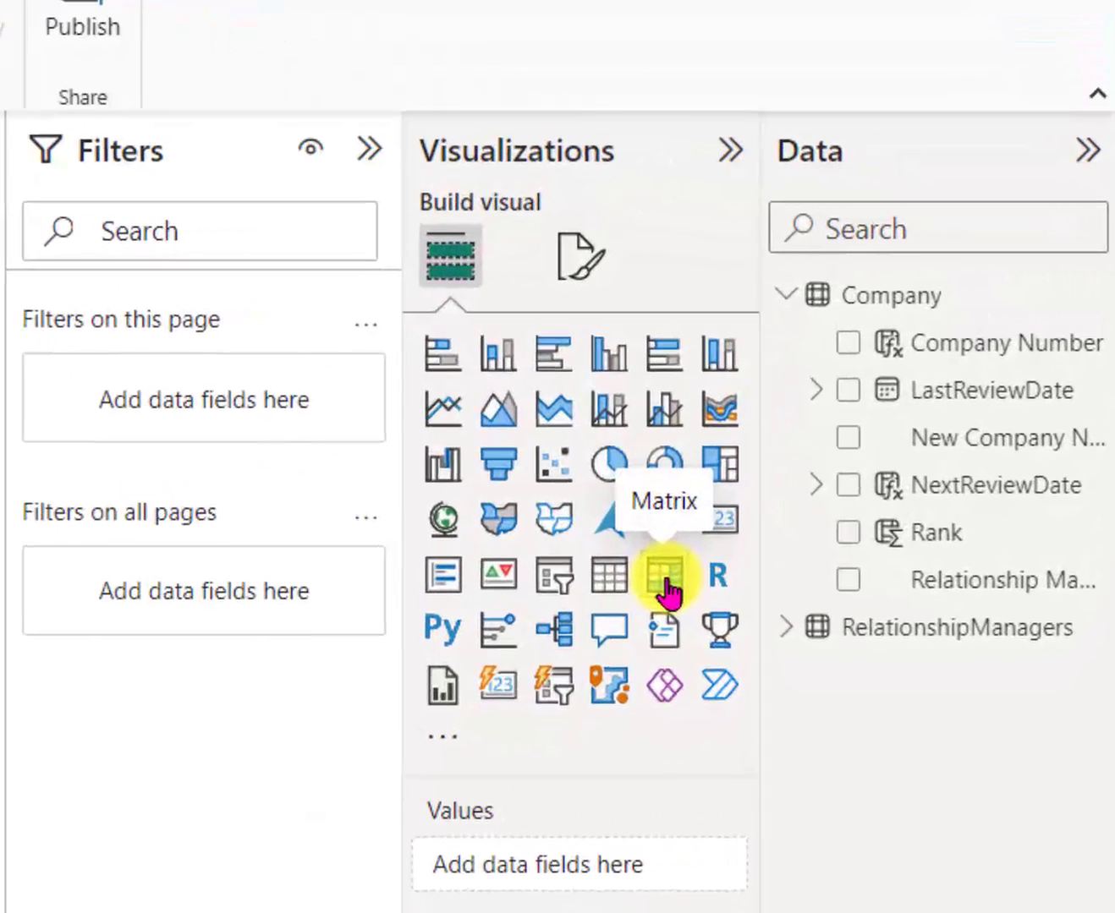
- Add a matrix visual to the report page and use Company Number for its columns
{"action": "left_click", "coordinate": [666, 592]}
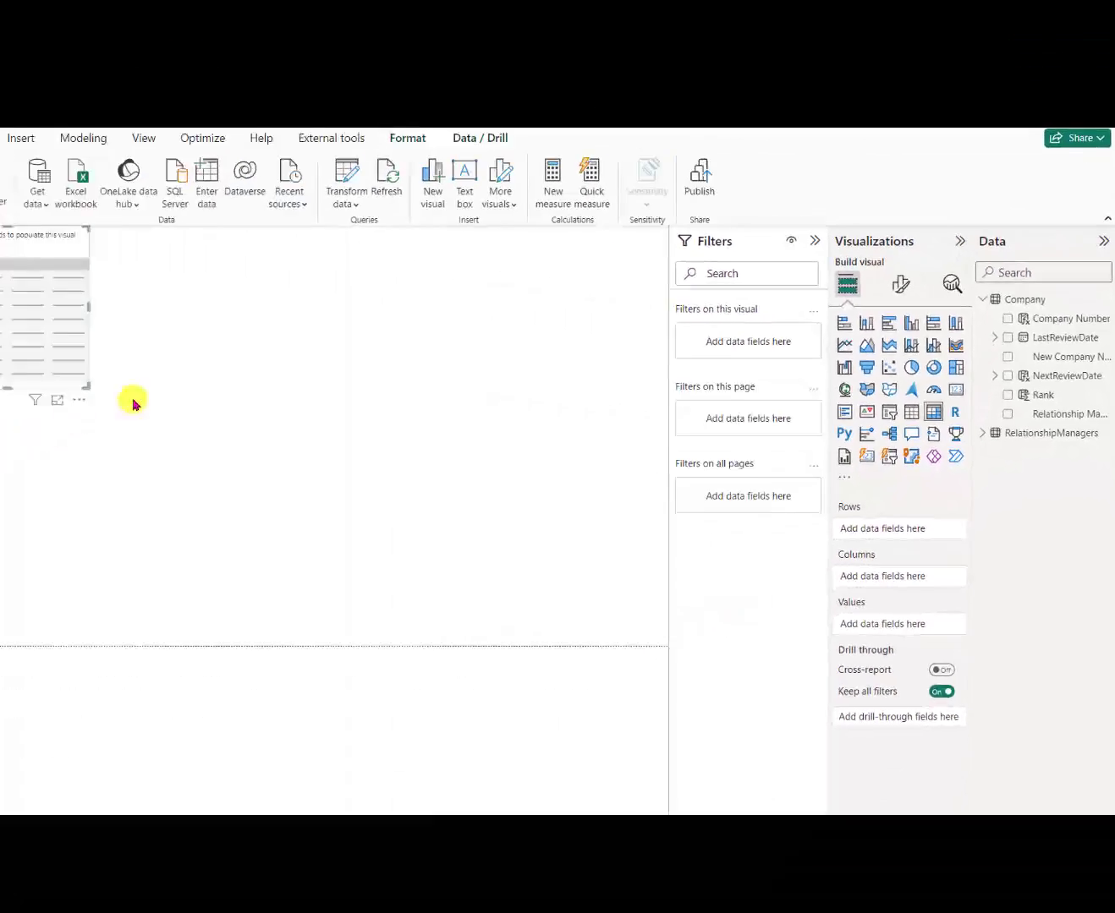
{"action": "left_click_drag", "start_coordinate": [107, 246], "coordinate": [307, 298]}
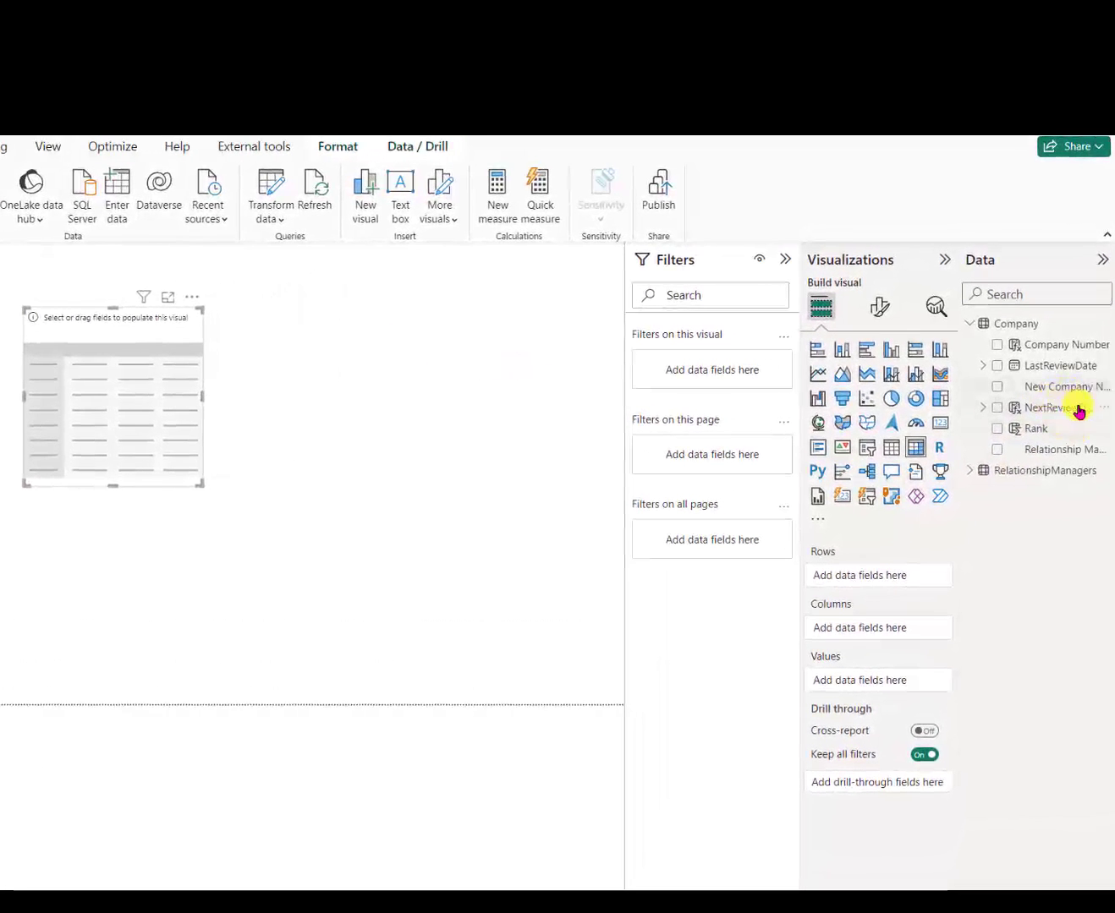
{"action": "left_click_drag", "start_coordinate": [1054, 354], "coordinate": [884, 632]}
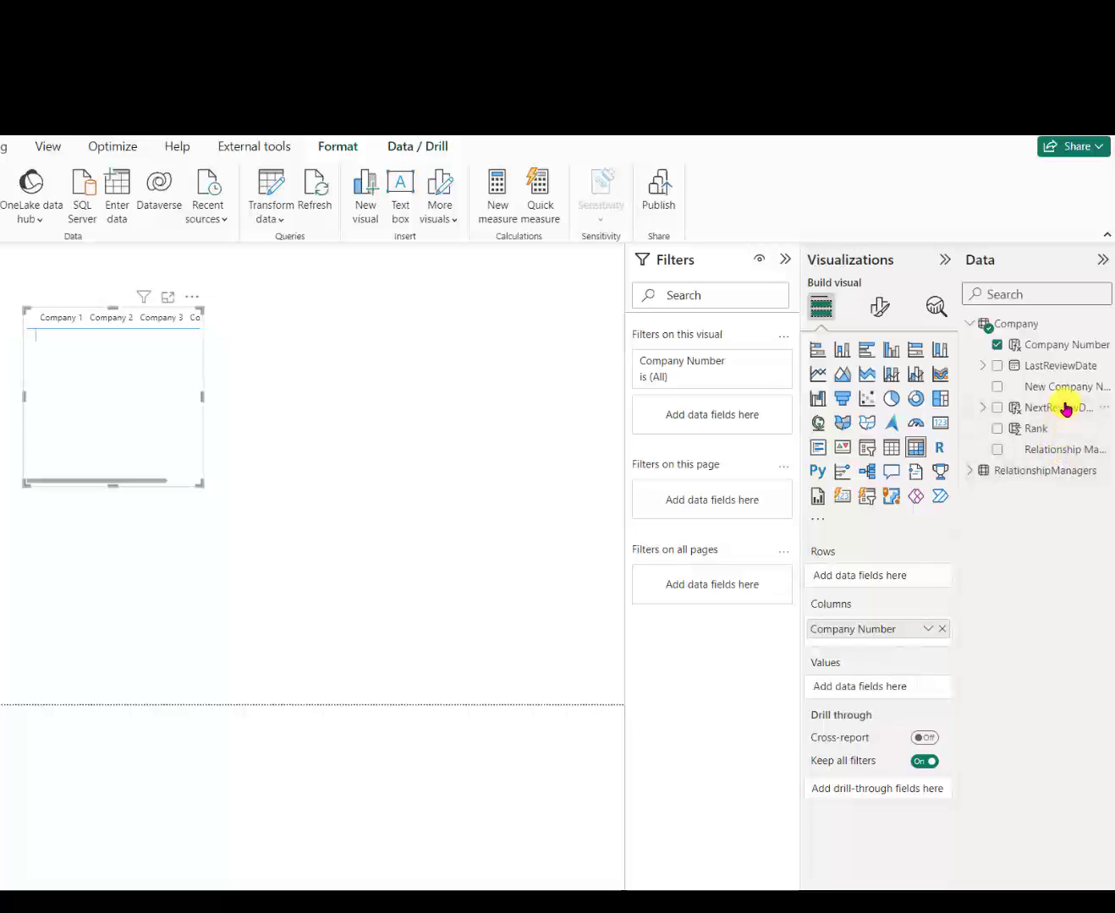
- Set the matrix rows to NextReviewDate without its date hierarchy and Relationship Manager, with New Company Name as the values
{"action": "left_click_drag", "start_coordinate": [1064, 413], "coordinate": [966, 607]}
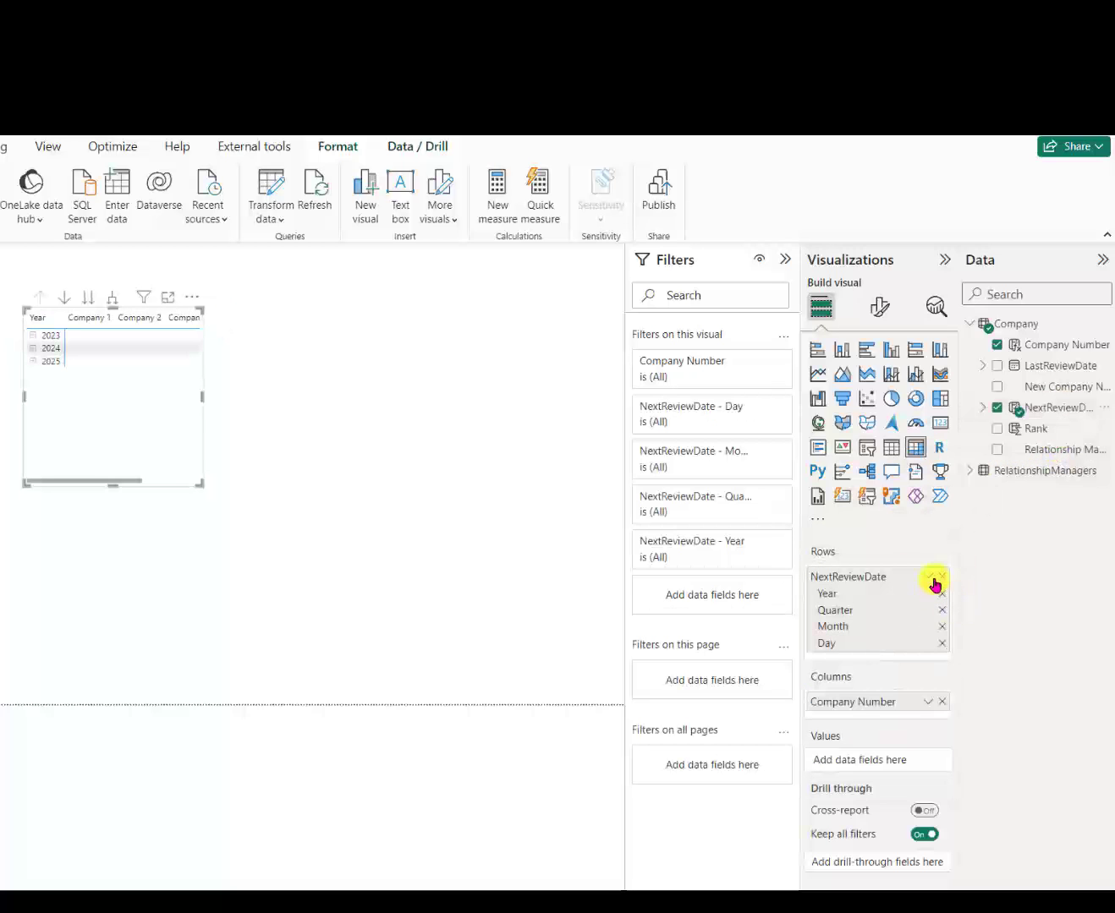
{"action": "left_click", "coordinate": [928, 576]}
{"action": "left_click", "coordinate": [980, 667]}
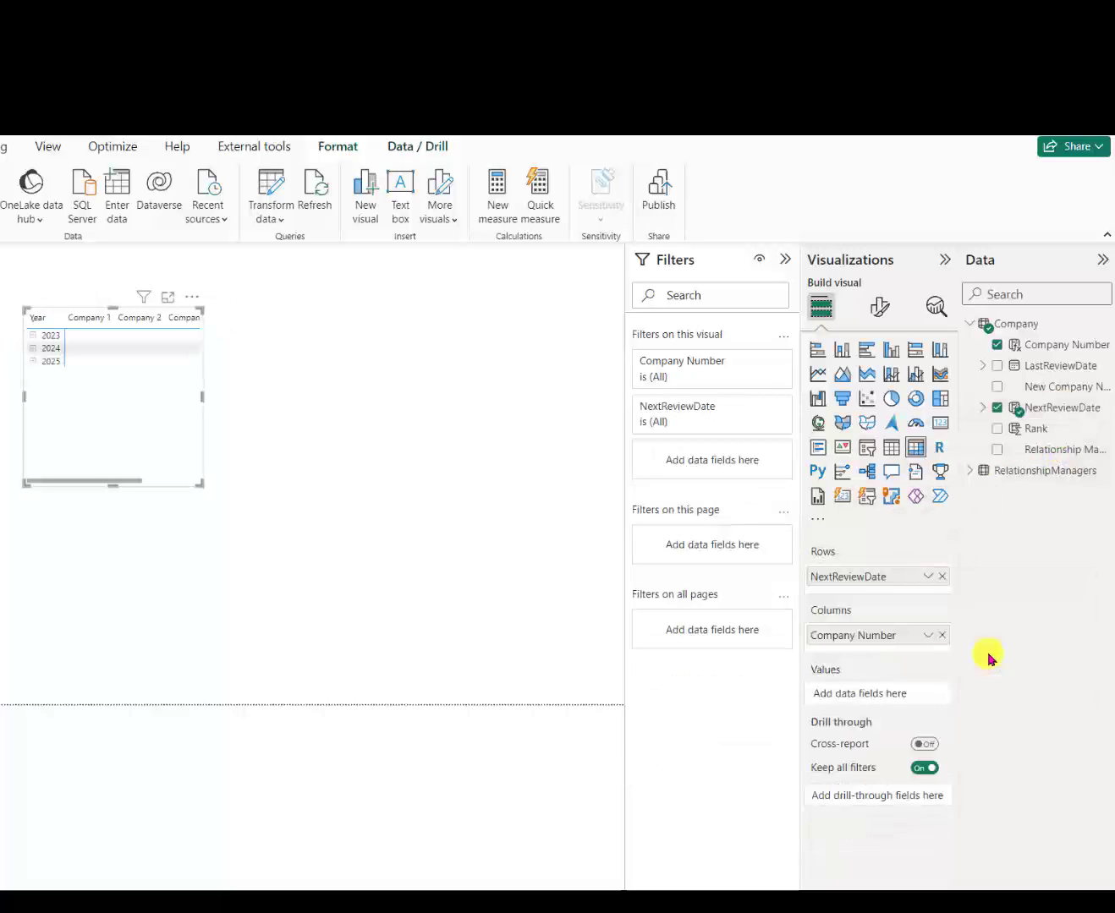
{"action": "left_click_drag", "start_coordinate": [1053, 452], "coordinate": [902, 600]}
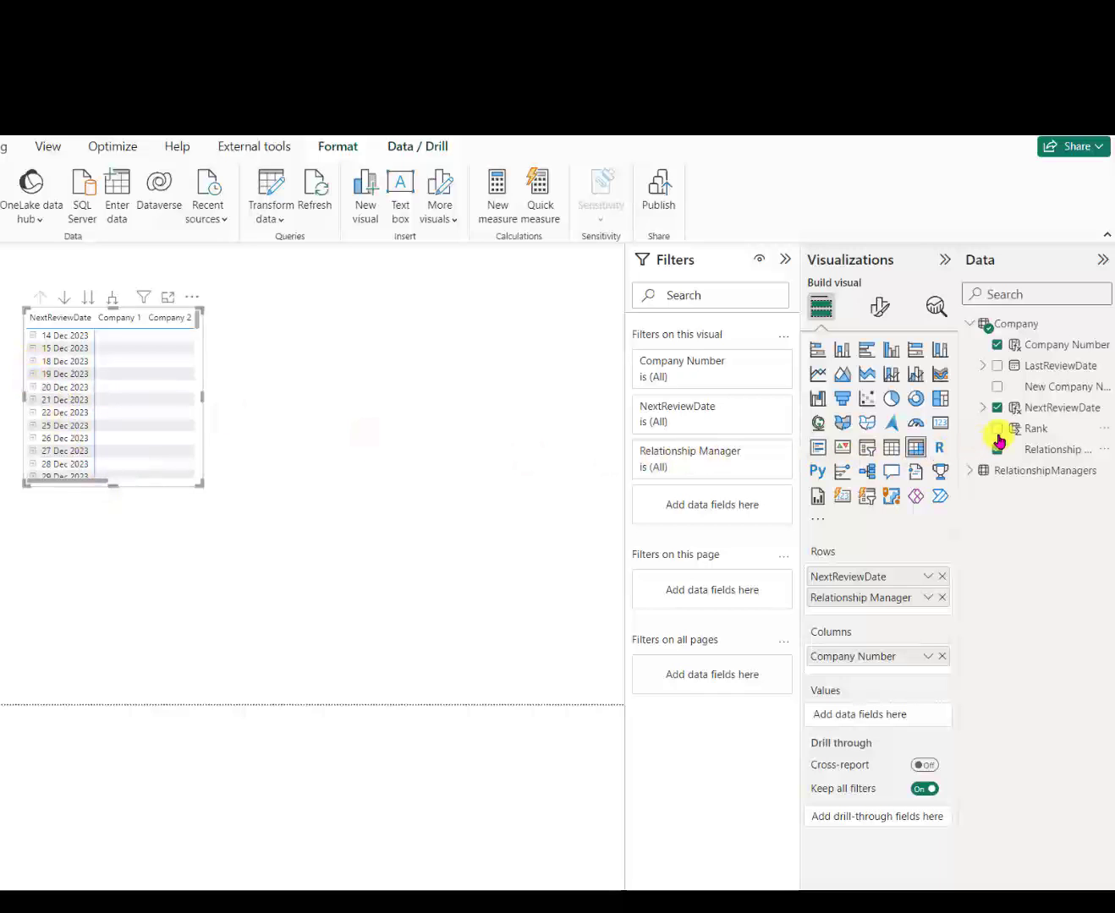
{"action": "mouse_move", "coordinate": [1062, 391]}
{"action": "left_mouse_down"}
{"action": "mouse_move", "coordinate": [960, 569]}
{"action": "mouse_move", "coordinate": [899, 720]}
{"action": "left_mouse_up"}
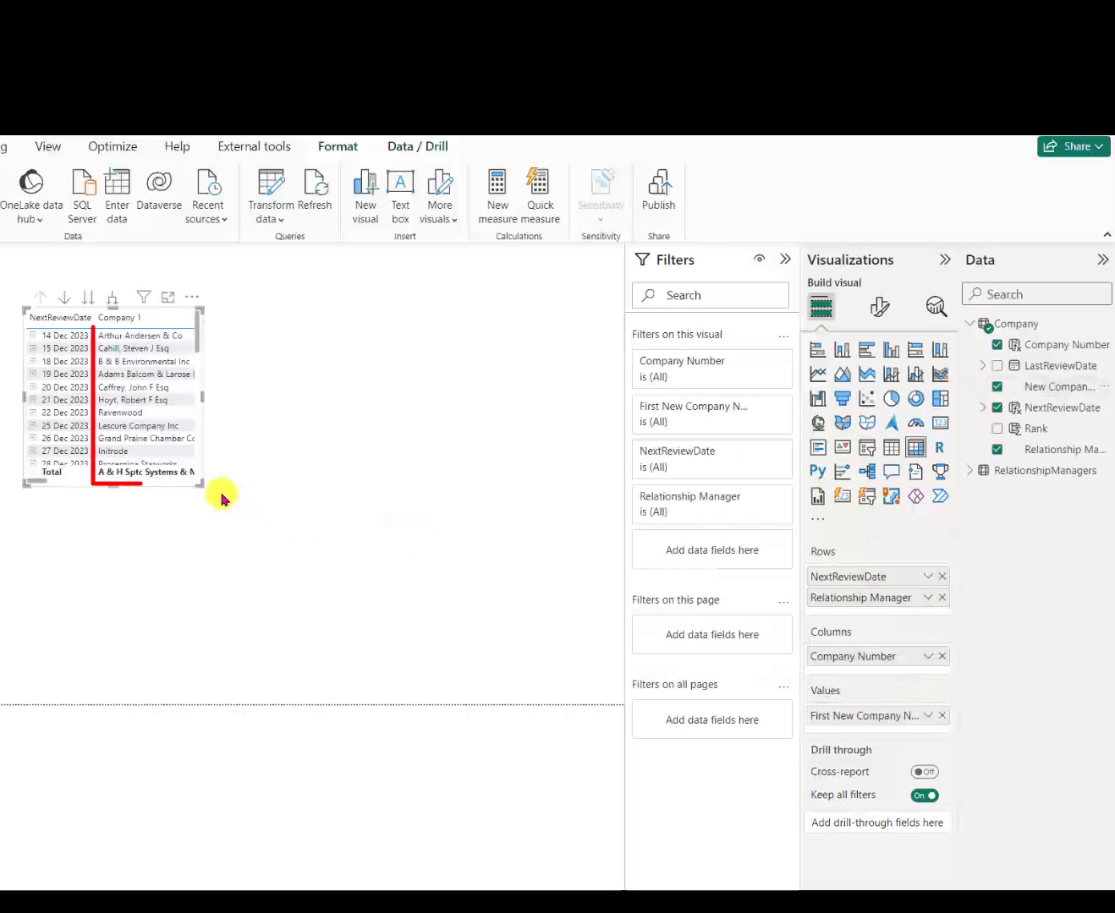
- Enlarge and reposition the matrix so that it spans nearly the full width of the report page
{"action": "mouse_move", "coordinate": [200, 484]}
{"action": "left_mouse_down"}
{"action": "mouse_move", "coordinate": [311, 511]}
{"action": "mouse_move", "coordinate": [497, 592]}
{"action": "mouse_move", "coordinate": [552, 660]}
{"action": "left_mouse_up"}
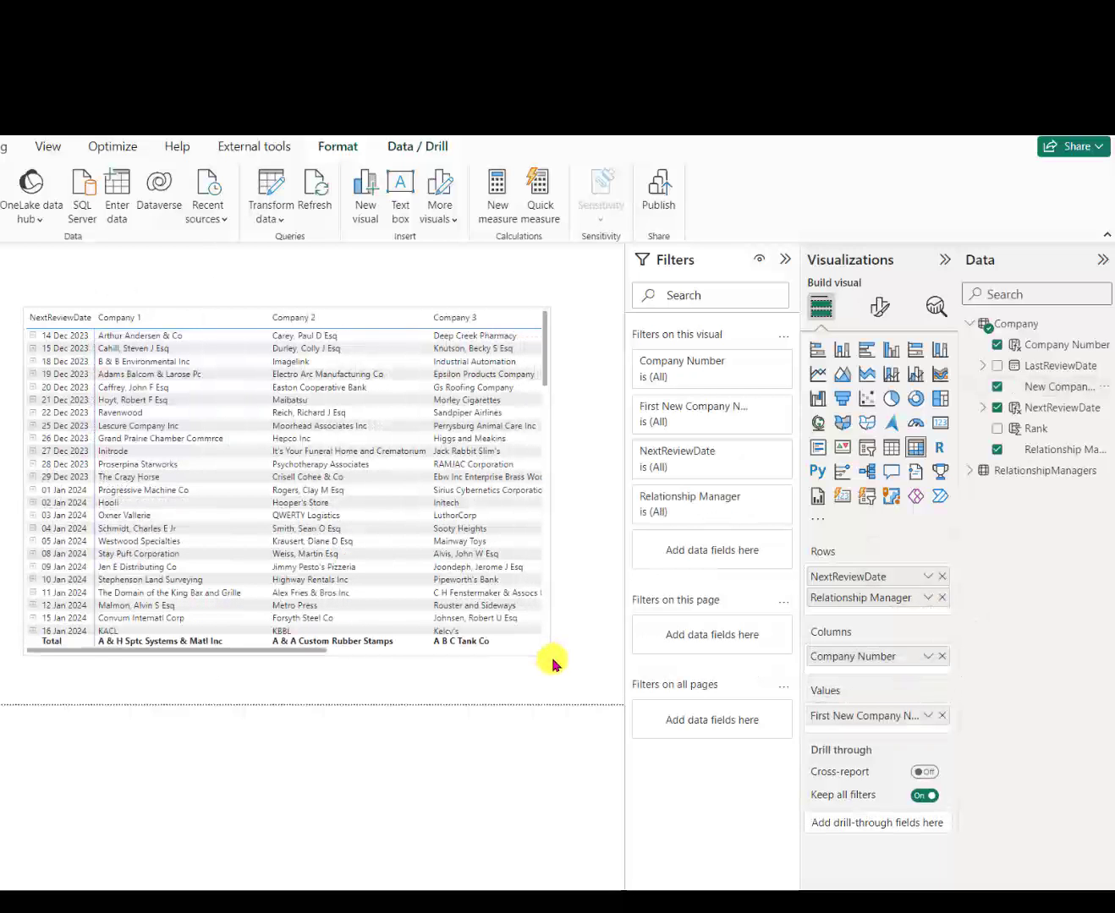
{"action": "left_click_drag", "start_coordinate": [230, 312], "coordinate": [64, 281]}
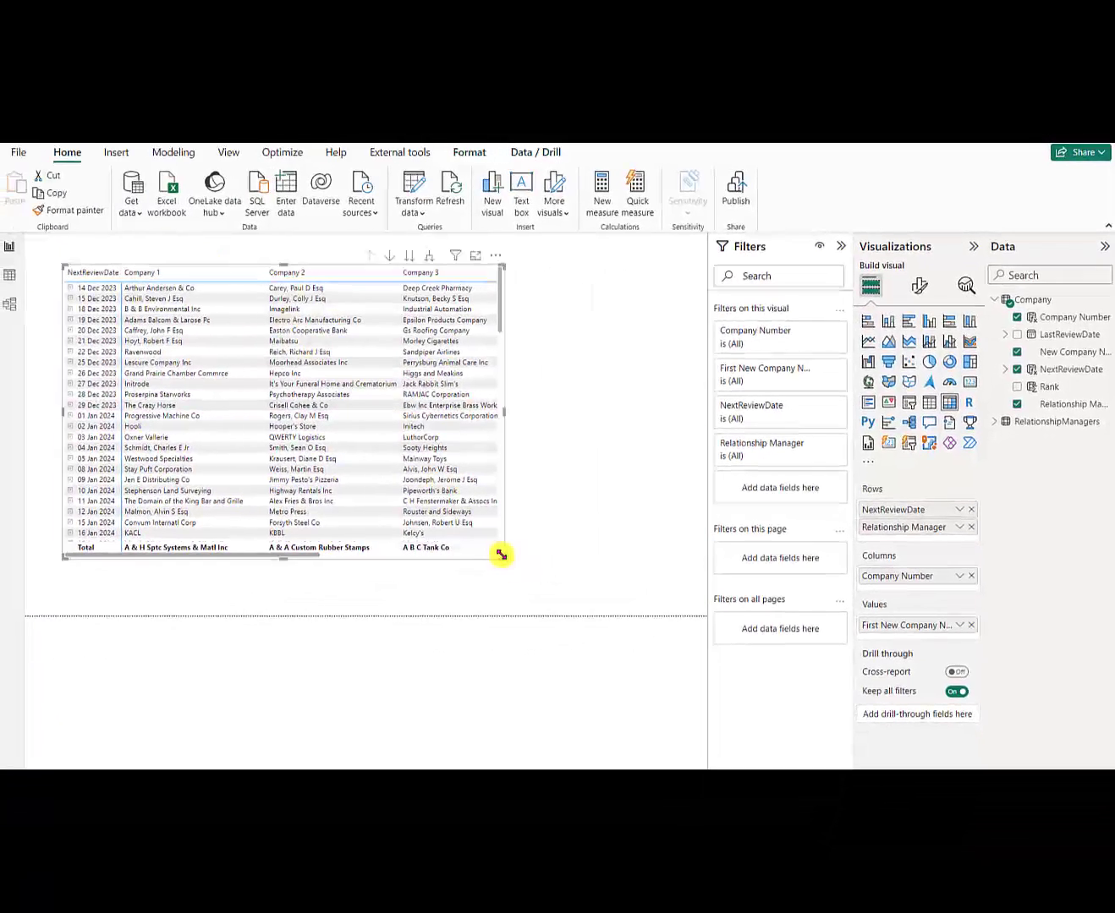
{"action": "left_click_drag", "start_coordinate": [502, 556], "coordinate": [607, 565]}
{"action": "left_click_drag", "start_coordinate": [639, 568], "coordinate": [692, 575]}
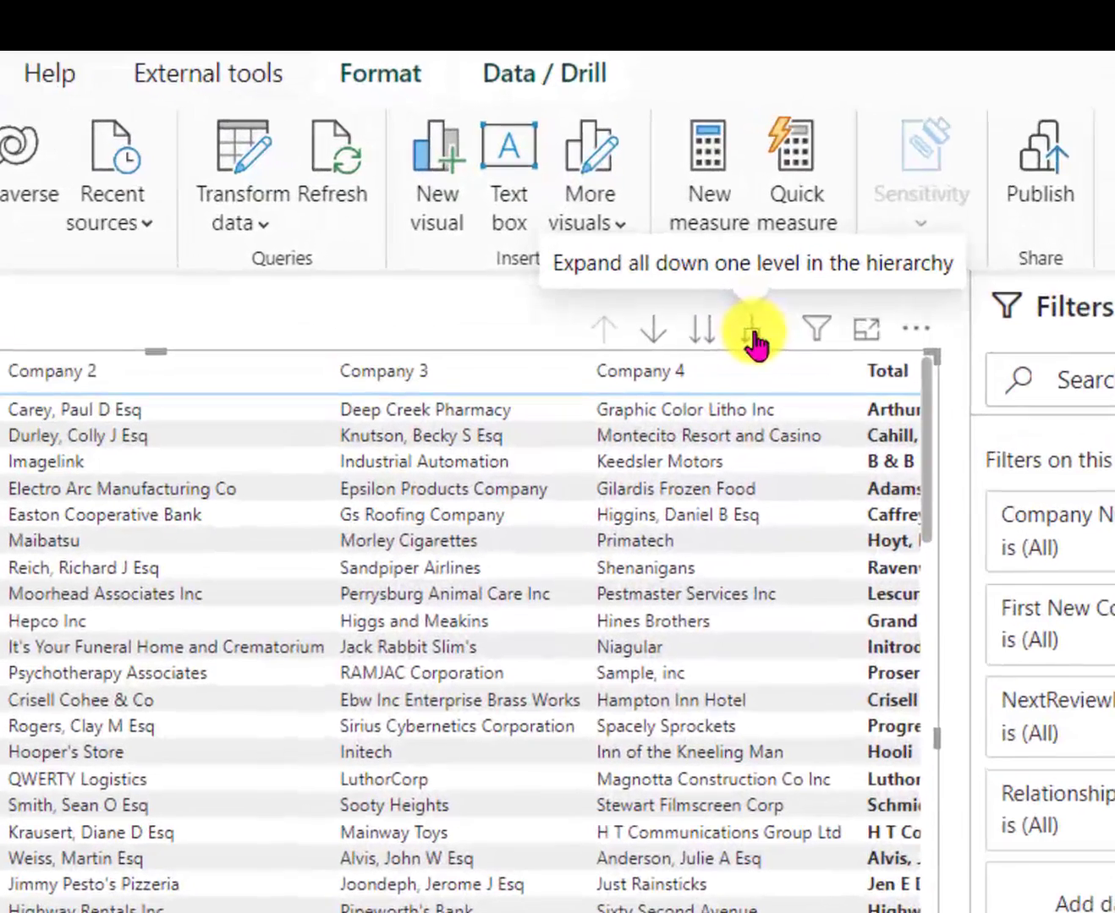
- Expand all matrix rows down one level in the hierarchy and turn off the column and row subtotals
{"action": "left_click", "coordinate": [752, 342]}
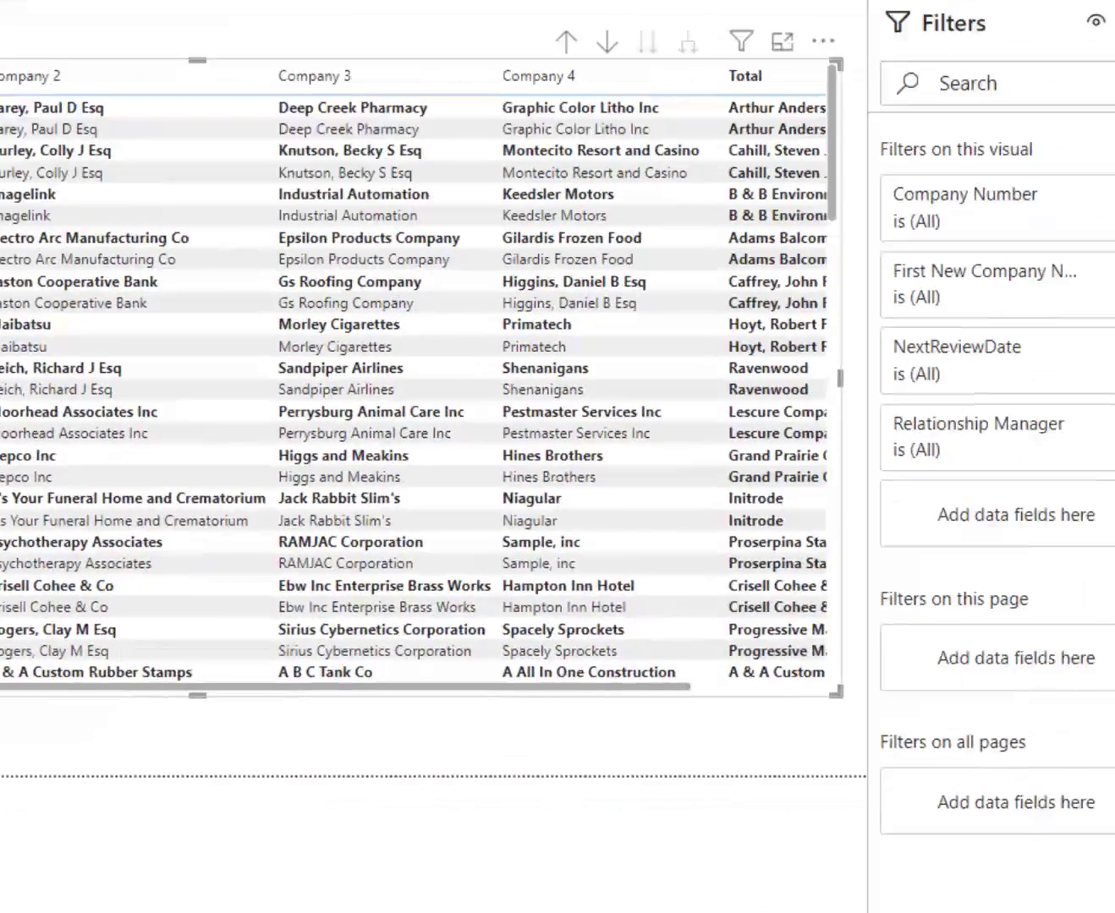
{"action": "left_click", "coordinate": [767, 75]}
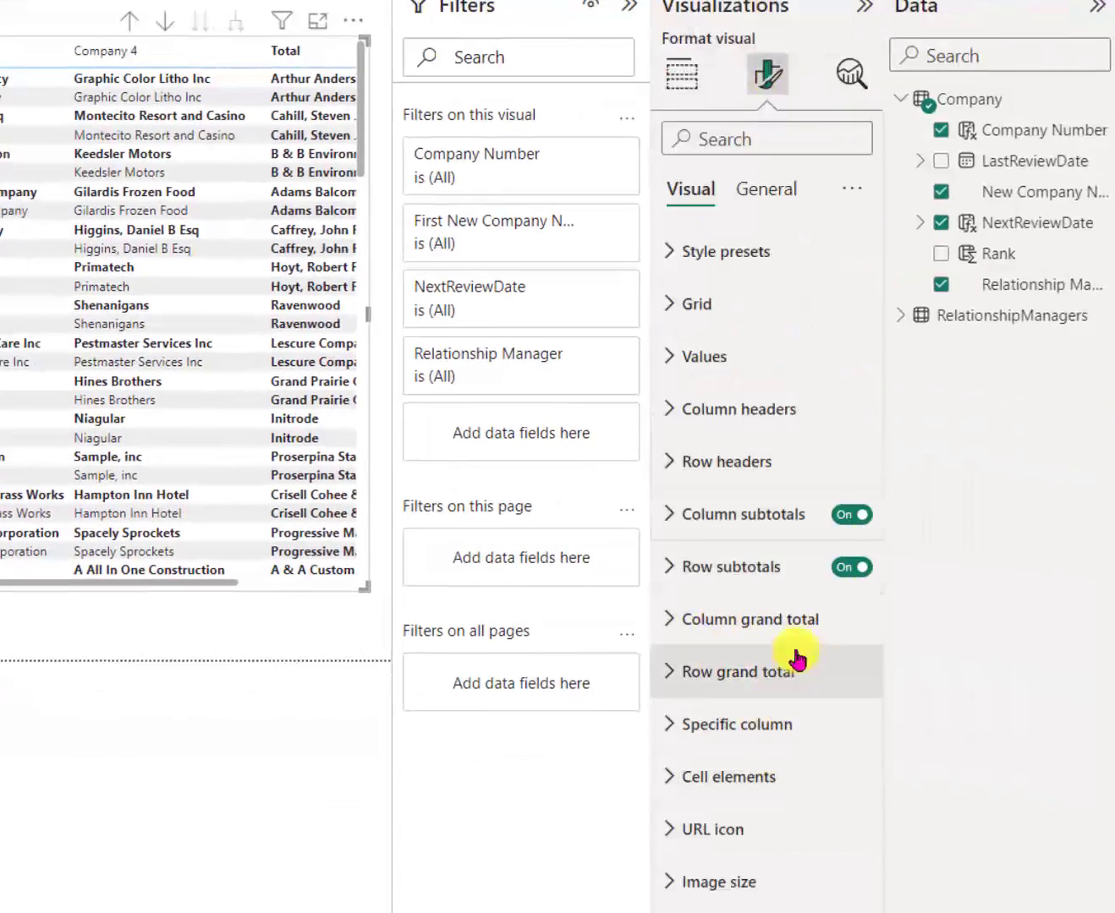
{"action": "left_click", "coordinate": [849, 518]}
{"action": "left_click", "coordinate": [849, 569]}
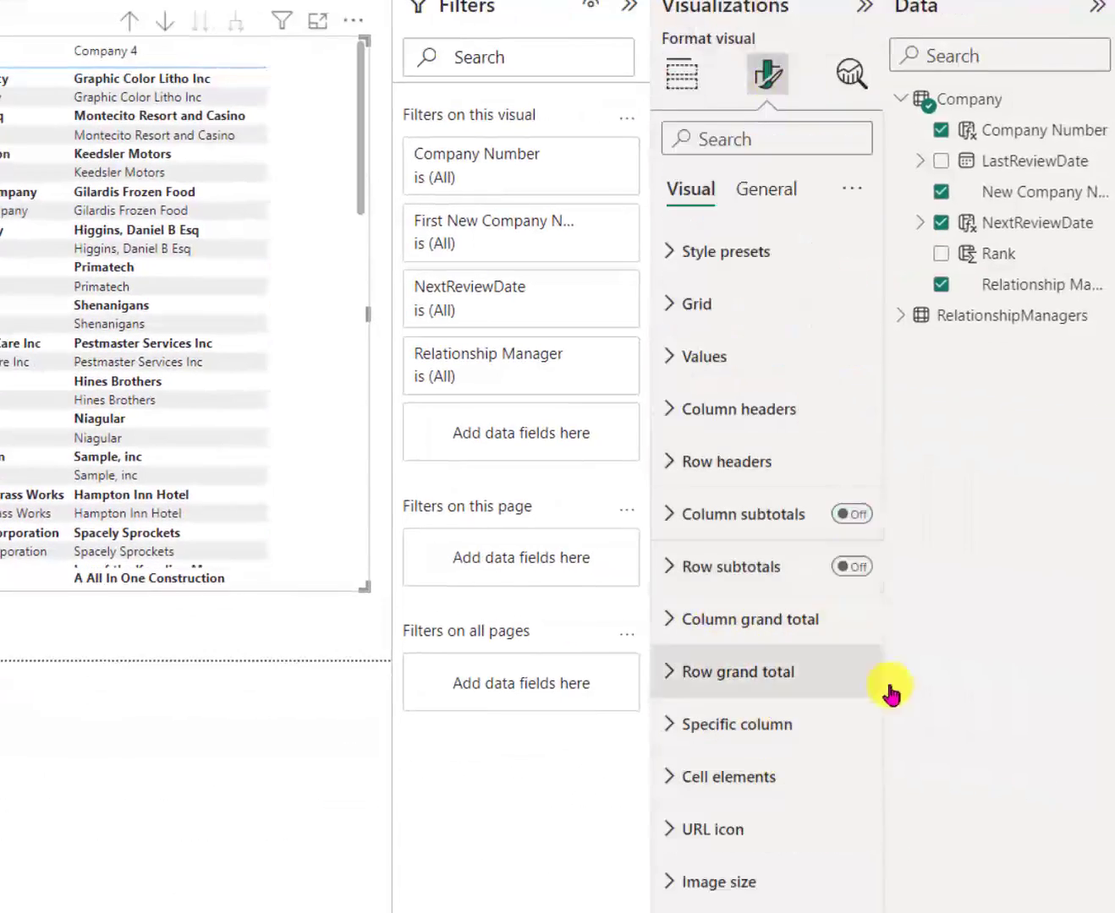
- Turn off the +/- icons and stepped layout for the matrix row headers, and narrow the Company 1 column
{"action": "left_click", "coordinate": [669, 463]}
{"action": "scroll", "coordinate": [776, 723], "scroll_direction": "down", "scroll_amount": 4}
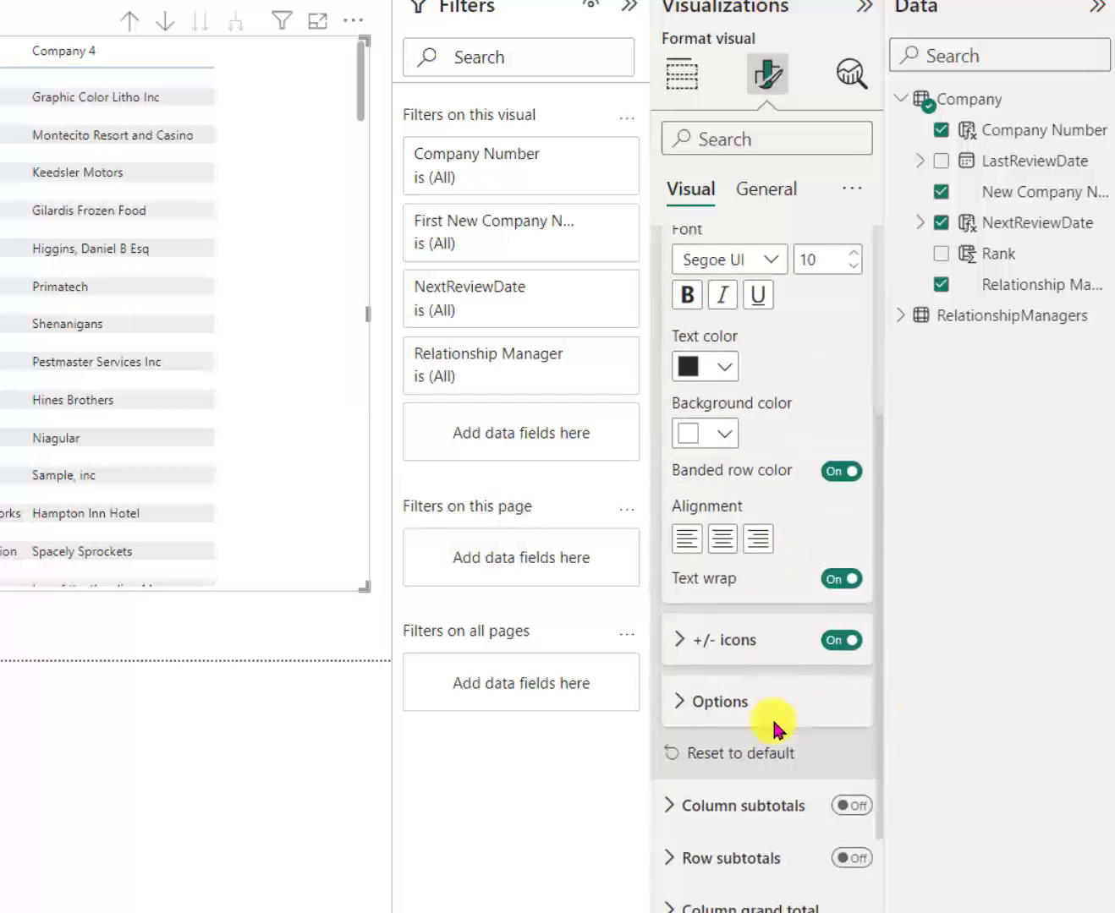
{"action": "left_click", "coordinate": [838, 639]}
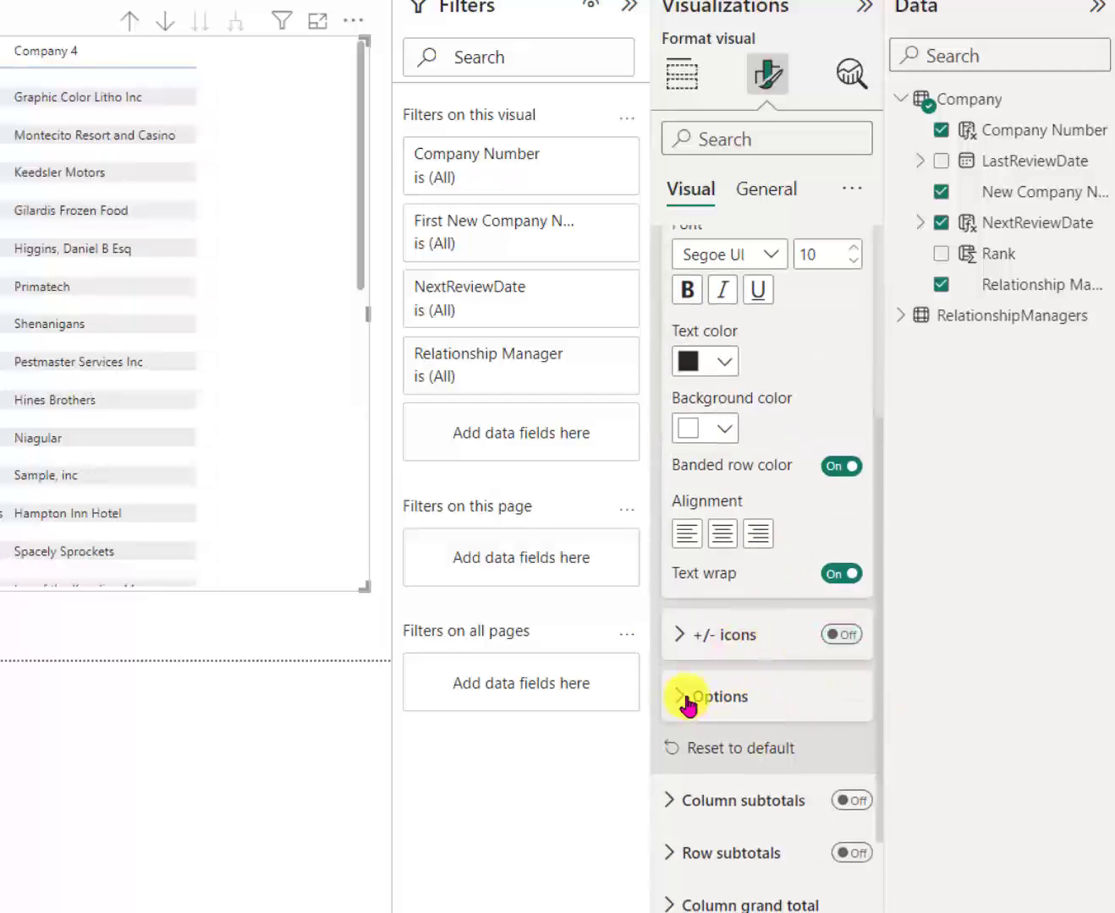
{"action": "left_click", "coordinate": [682, 699]}
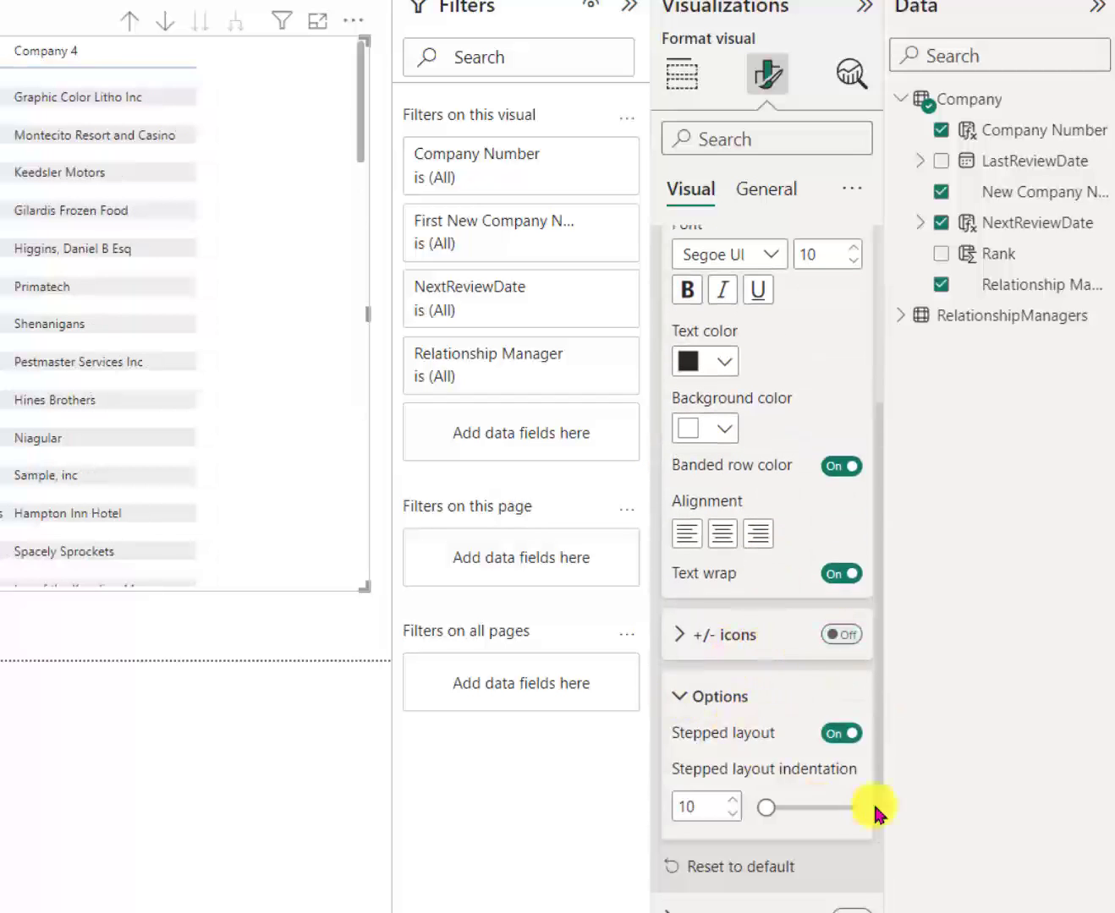
{"action": "left_click", "coordinate": [841, 734]}
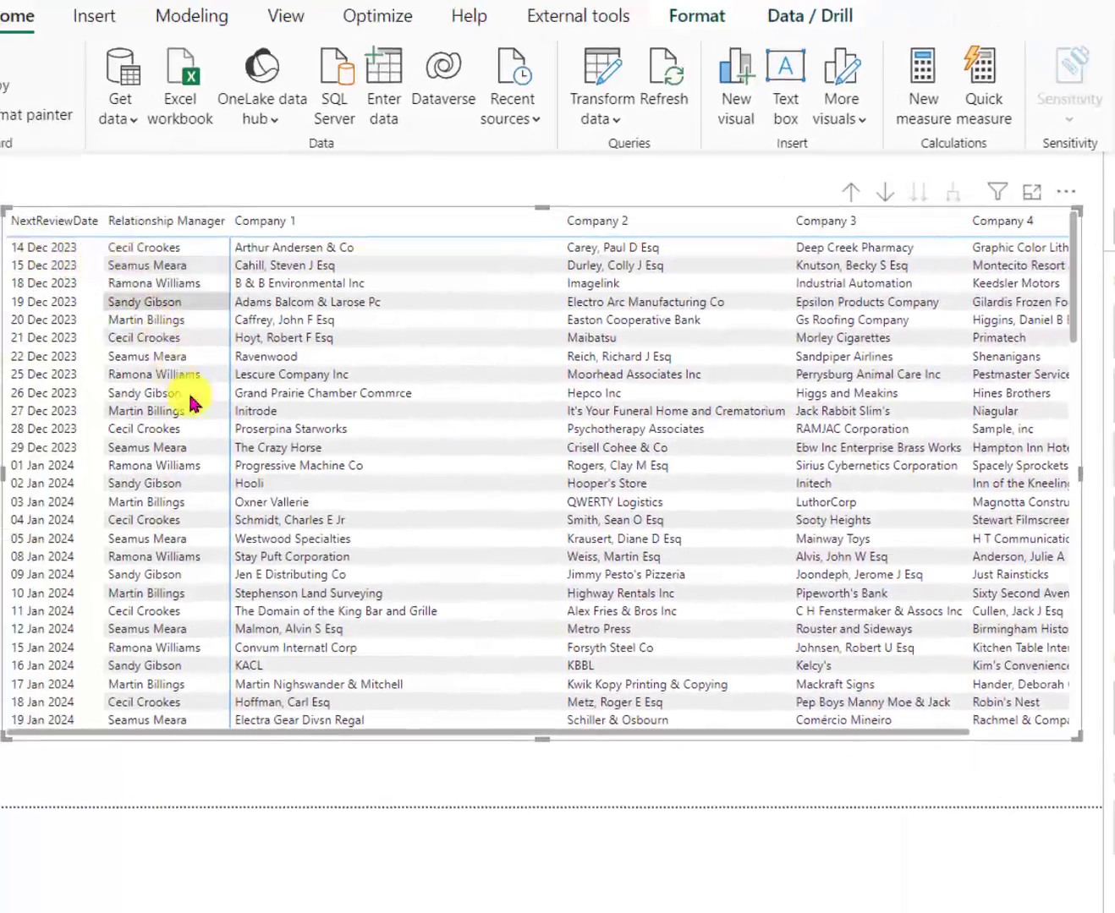
{"action": "left_click_drag", "start_coordinate": [560, 220], "coordinate": [471, 223]}
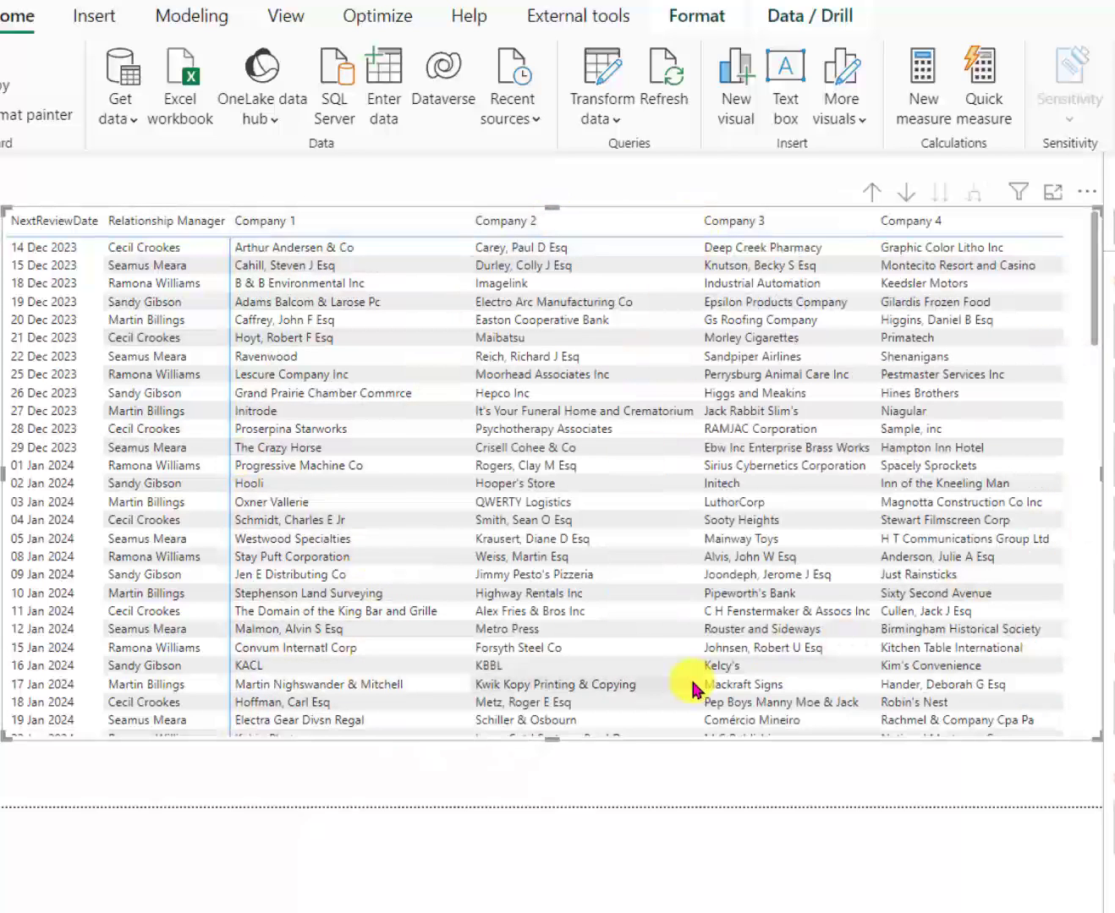